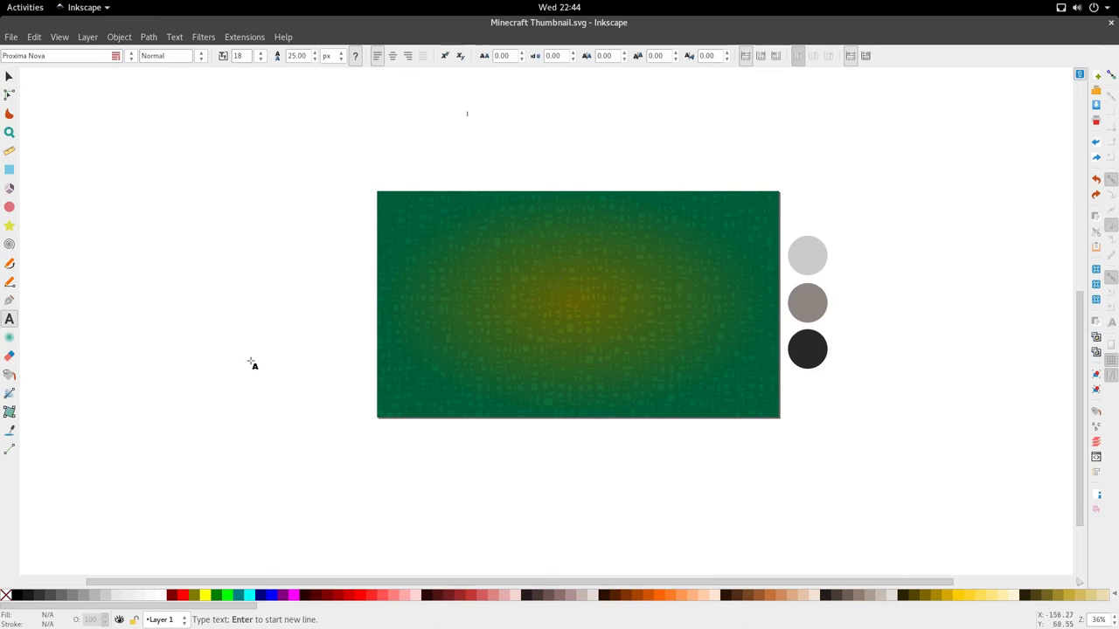
# - Add flowed text "Minetype" in a frame over the middle of the green background and set its font to MineCrafter 3
pyautogui.moveTo(448, 236); pyautogui.dragTo(715, 373)
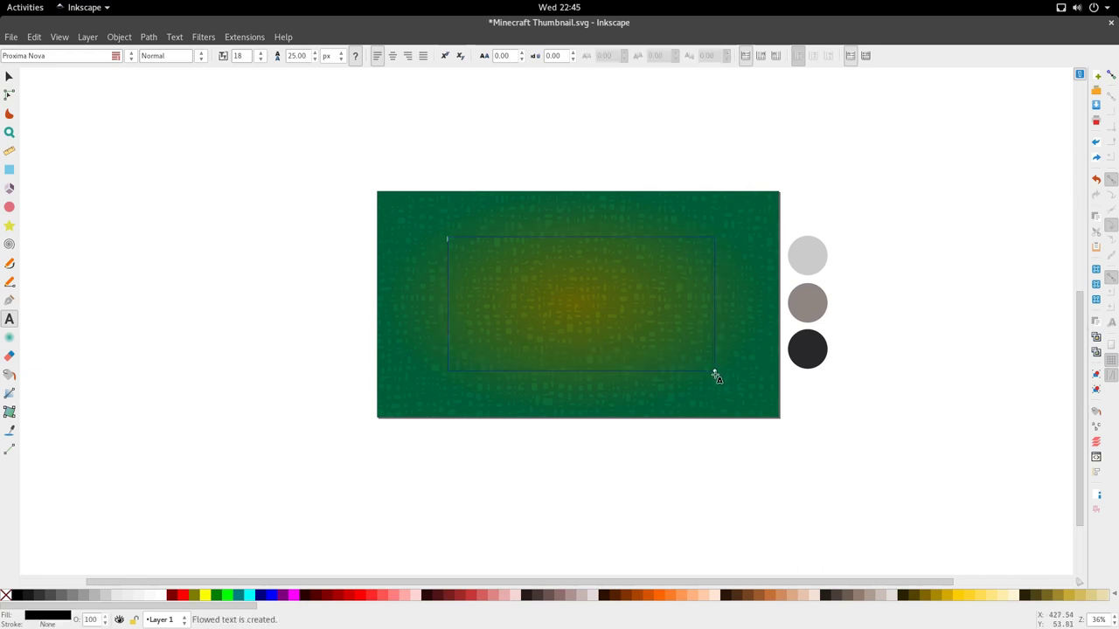
pyautogui.write('Mine')
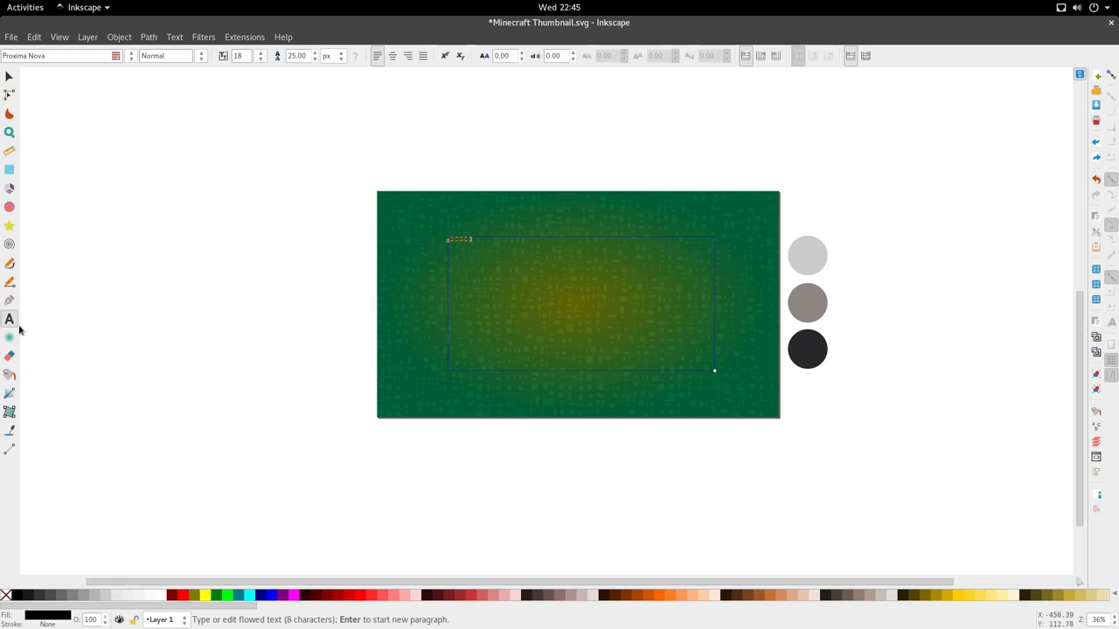
pyautogui.click(129, 56)
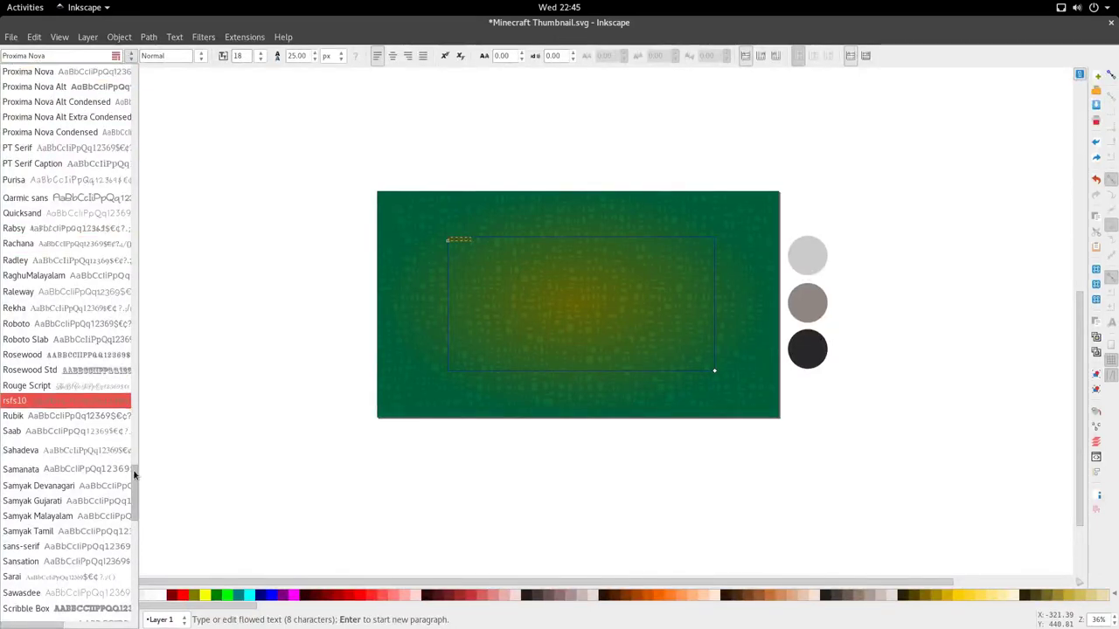
pyautogui.moveTo(134, 470); pyautogui.dragTo(137, 17)
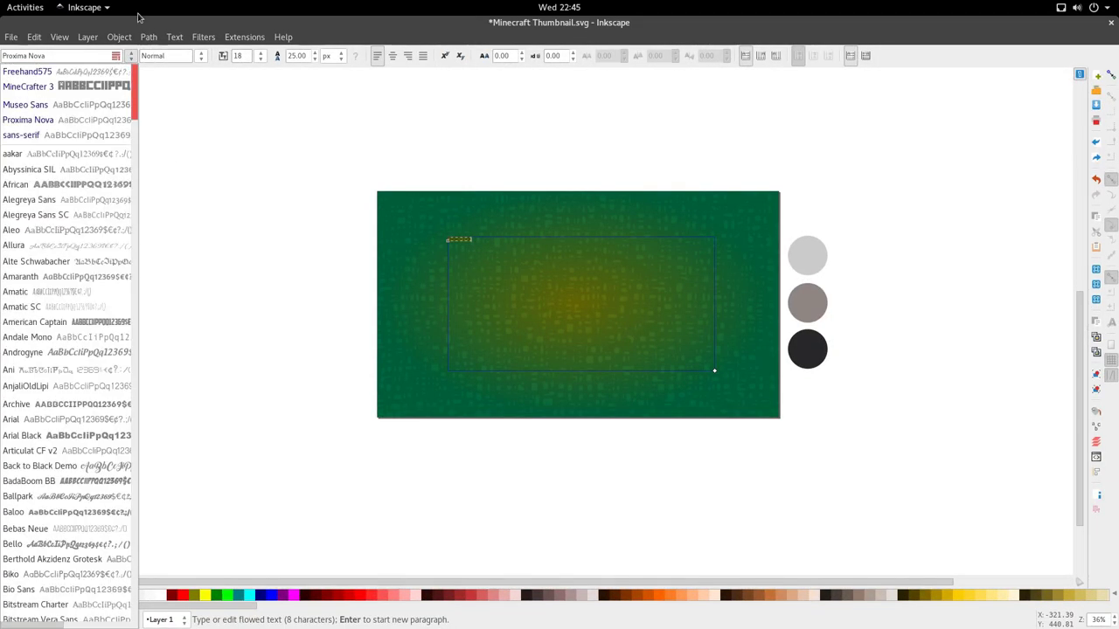
pyautogui.click(55, 87)
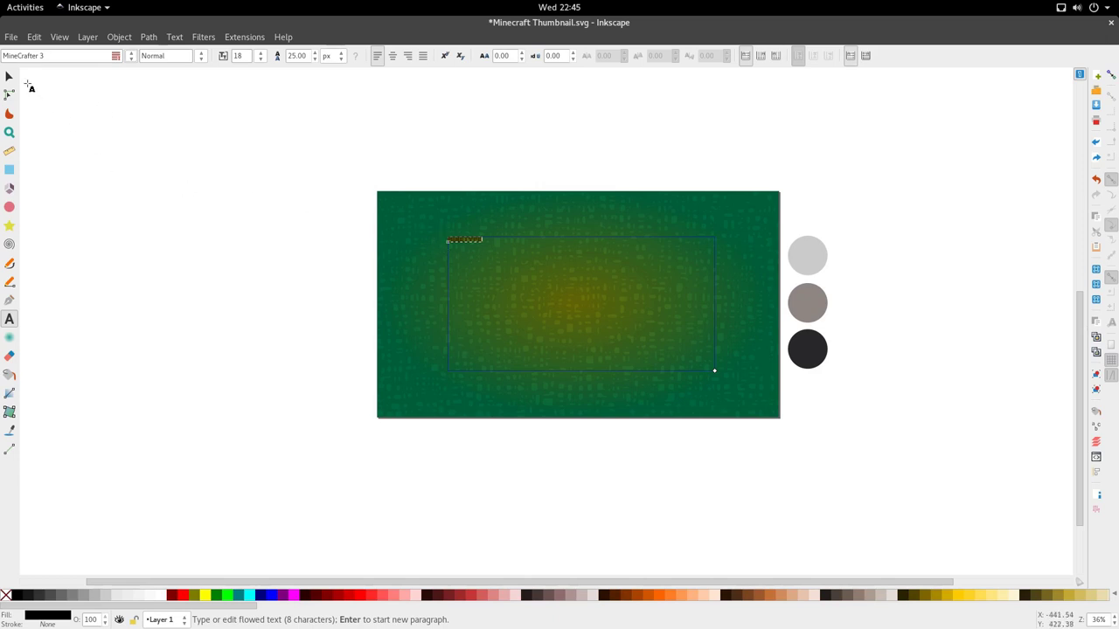
# - Scale the MINETYPE text up to about 291 mm wide and 43 mm high
pyautogui.click(9, 77)
pyautogui.moveTo(487, 251); pyautogui.dragTo(690, 330)
pyautogui.scroll(1, 674, 285)
pyautogui.scroll(1, 690, 330)
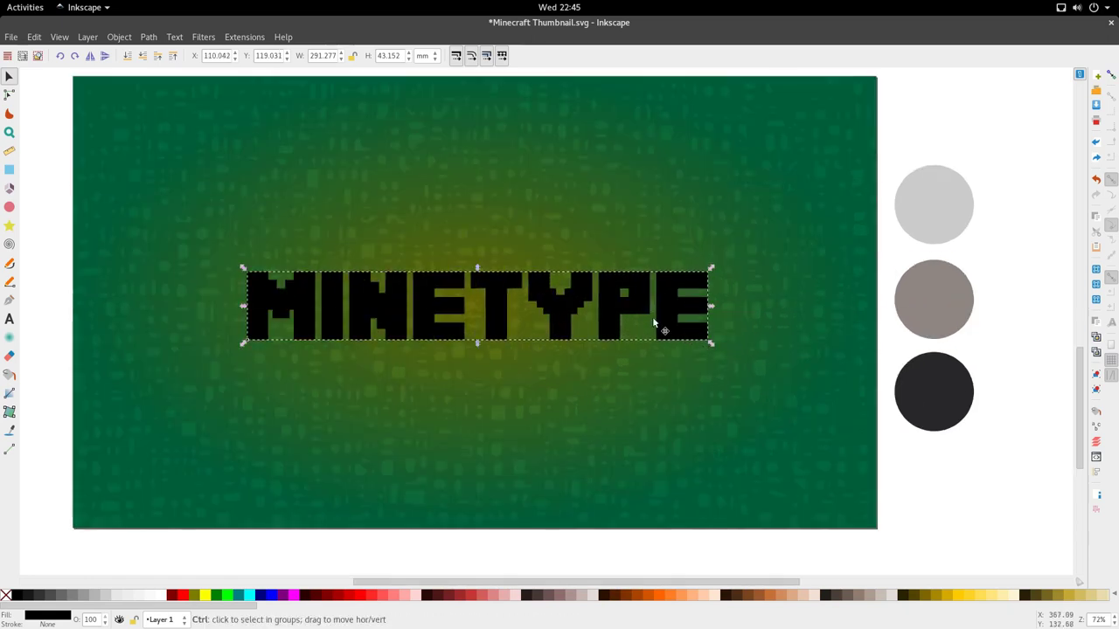
# - Move the MINETYPE text slightly upward on the background, to a Y position of about 123 mm
pyautogui.scroll(3, 653, 316)
pyautogui.doubleClick(555, 308)
pyautogui.scroll(-3, 553, 308)
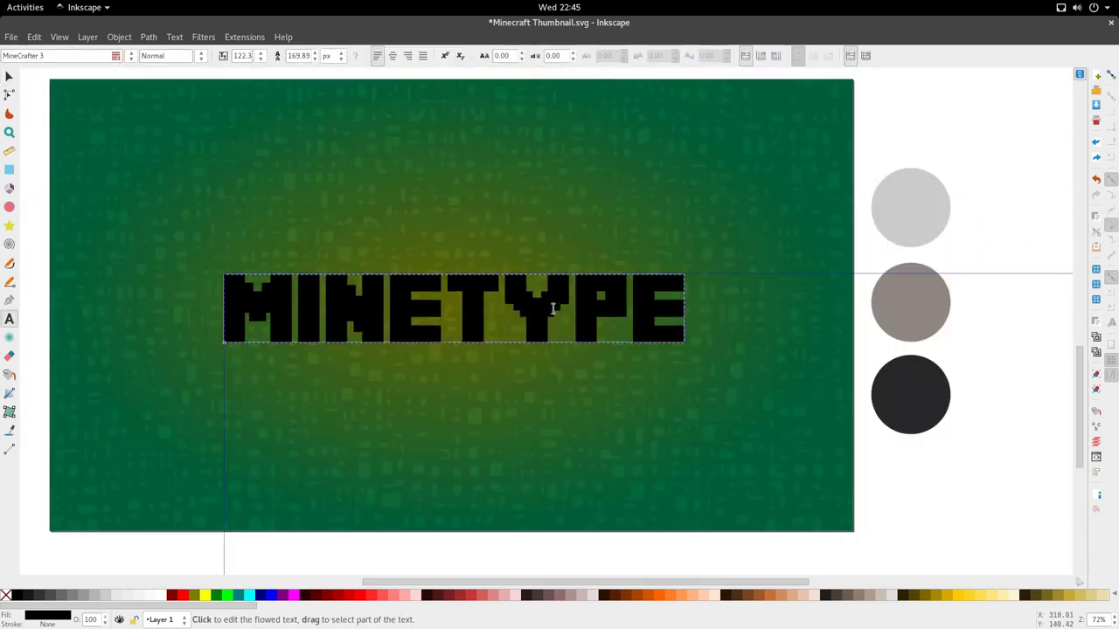
pyautogui.scroll(-1, 552, 308)
pyautogui.click(9, 77)
pyautogui.scroll(1, 534, 305)
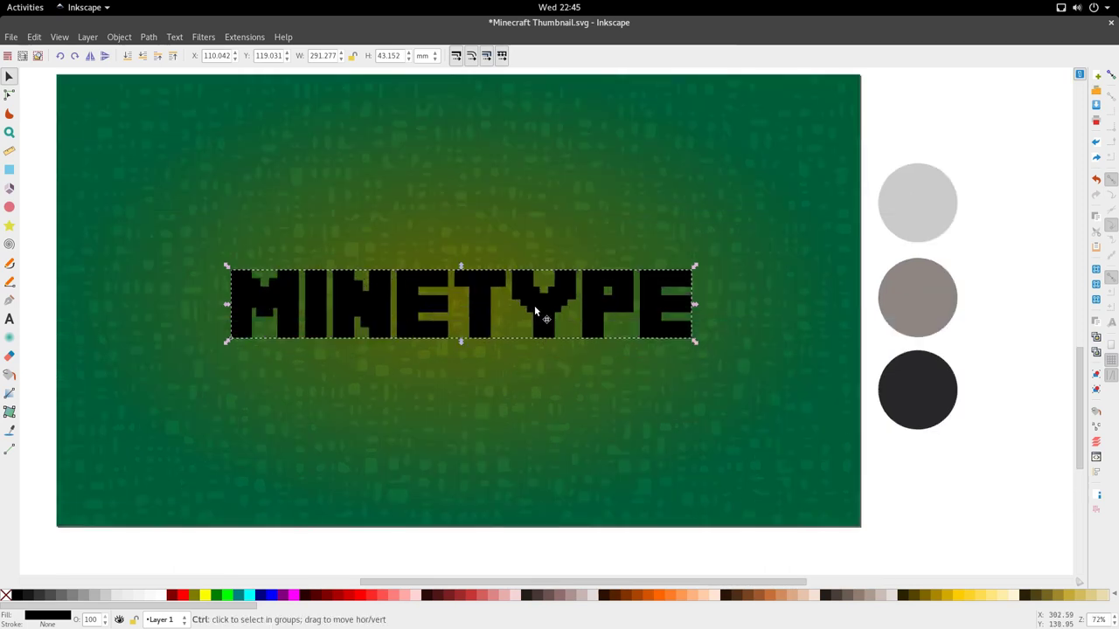
pyautogui.moveTo(534, 305); pyautogui.dragTo(533, 296)
# - Fill the MINETYPE text with the brownish grey sampled from the middle colour swatch circle
pyautogui.press('d')
pyautogui.click(912, 204)
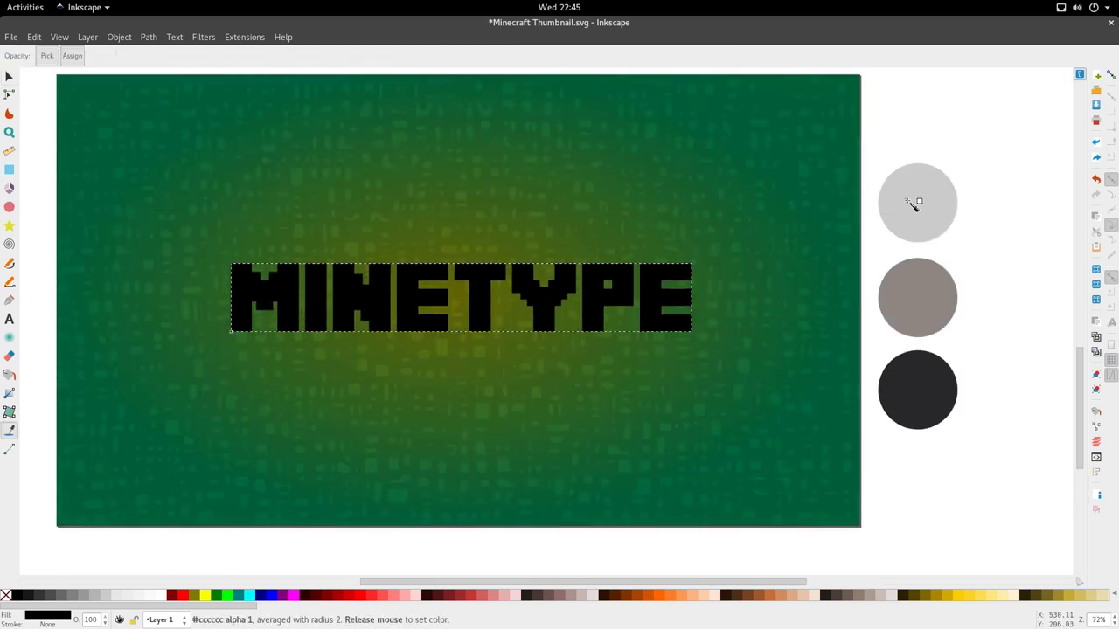
pyautogui.click(932, 302)
pyautogui.press('s')
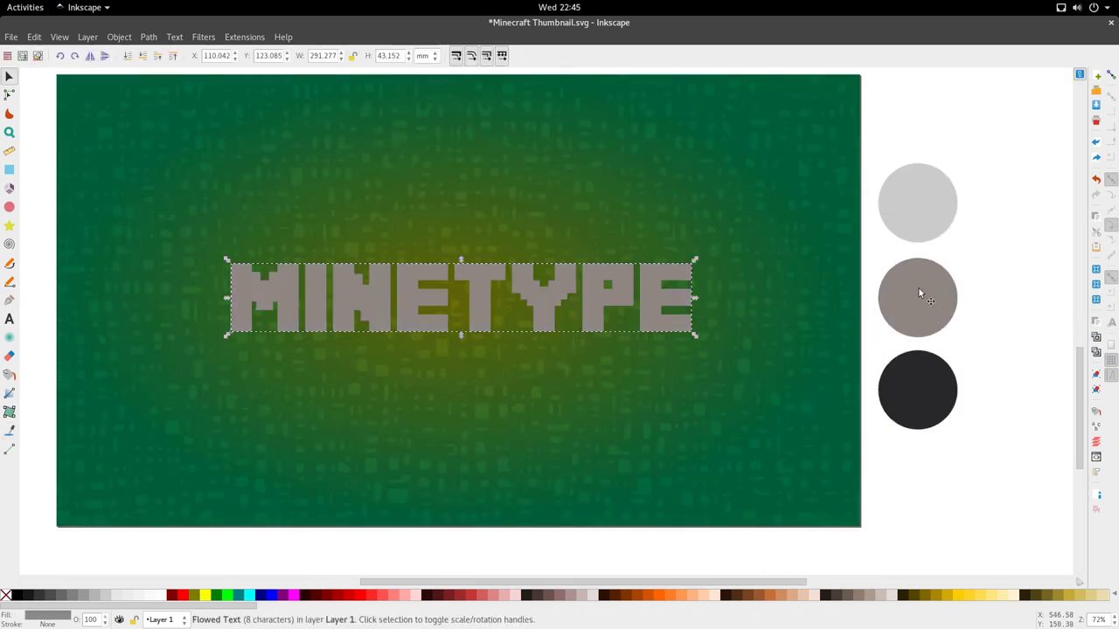
# - Examine the finished MINETYPE reference design above the canvas and compare it with the letter shapes of the new text
pyautogui.keyDown('ctrl'); pyautogui.scroll(-4, 571, 286); pyautogui.keyUp('ctrl')
pyautogui.scroll(5, 573, 283)
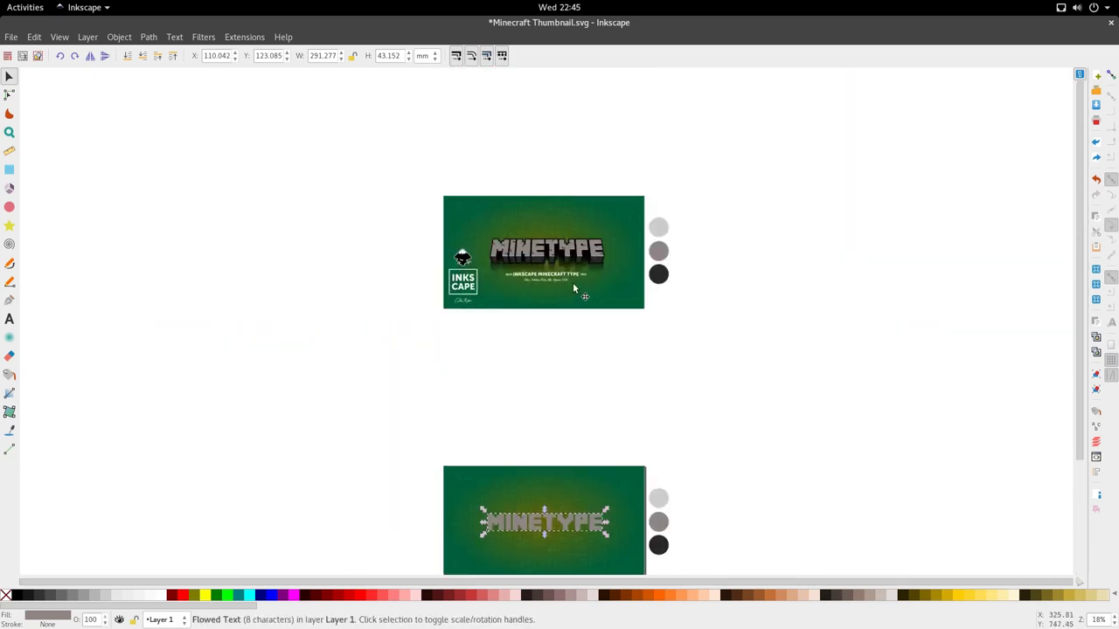
pyautogui.keyDown('ctrl'); pyautogui.scroll(3, 586, 254); pyautogui.keyUp('ctrl')
pyautogui.keyDown('ctrl'); pyautogui.scroll(-3, 587, 255); pyautogui.keyUp('ctrl')
pyautogui.scroll(-3, 572, 315)
pyautogui.keyDown('ctrl'); pyautogui.scroll(4, 572, 314); pyautogui.keyUp('ctrl')
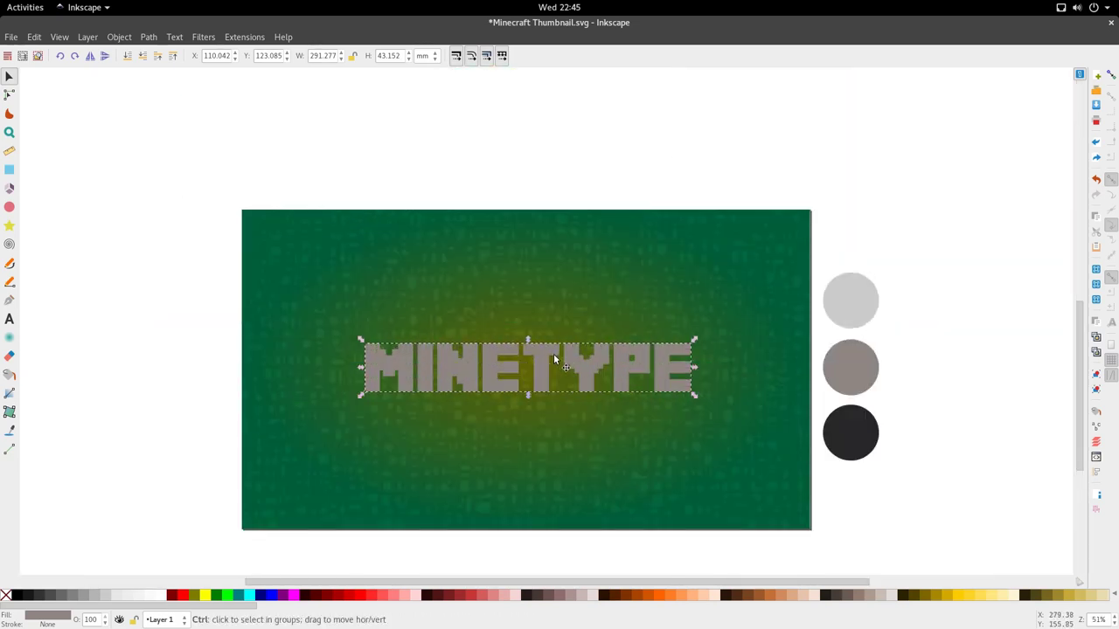
pyautogui.scroll(-3, 570, 345)
pyautogui.keyDown('ctrl'); pyautogui.scroll(1, 534, 248); pyautogui.keyUp('ctrl')
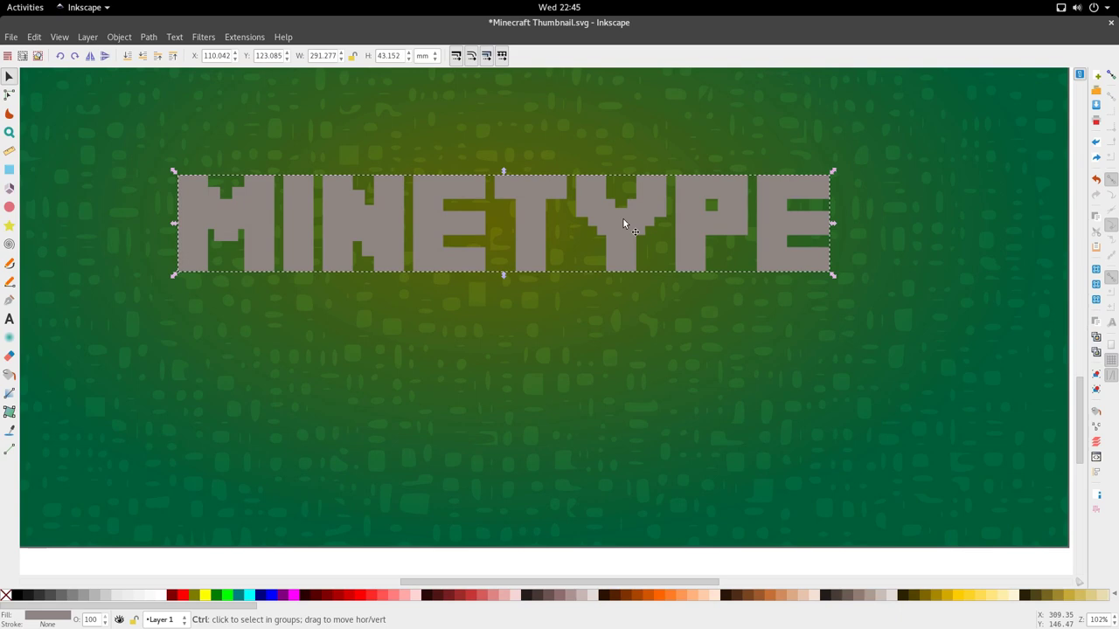
pyautogui.keyDown('ctrl'); pyautogui.scroll(2, 635, 218); pyautogui.keyUp('ctrl')
pyautogui.press('shift')
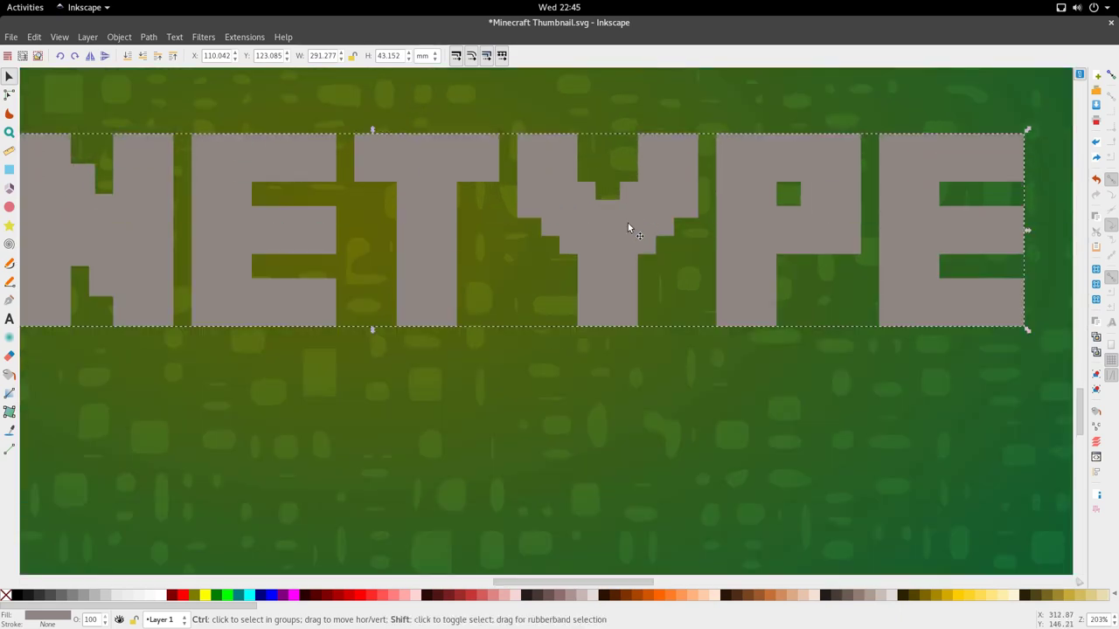
pyautogui.keyDown('ctrl'); pyautogui.scroll(-2, 628, 226); pyautogui.keyUp('ctrl')
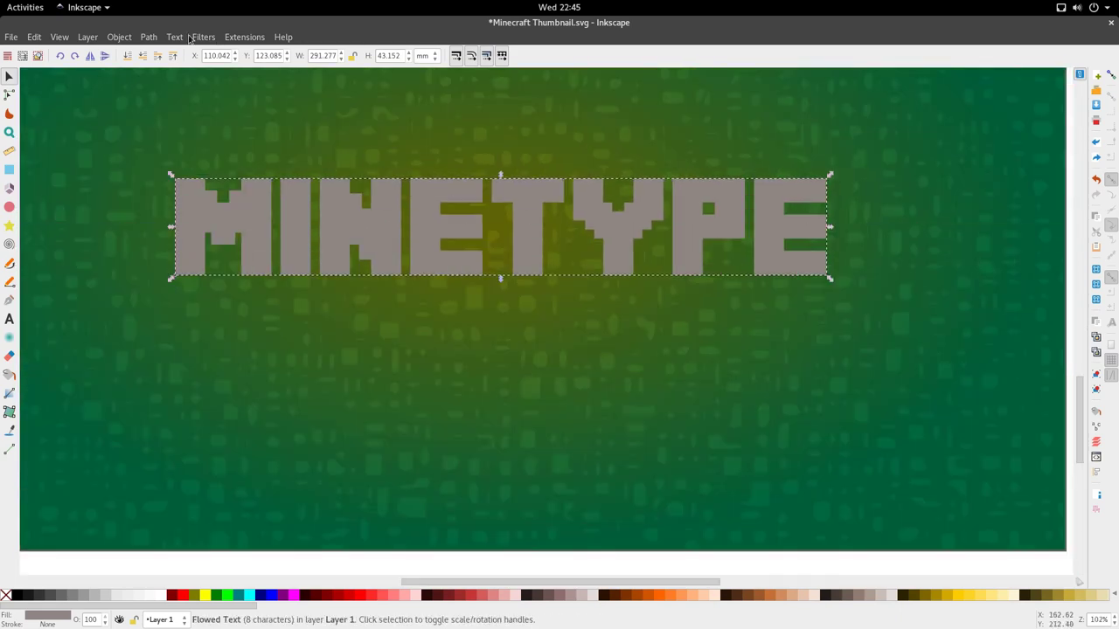
# - Convert the MINETYPE text to paths and ungroup it into separate letters
pyautogui.click(154, 38)
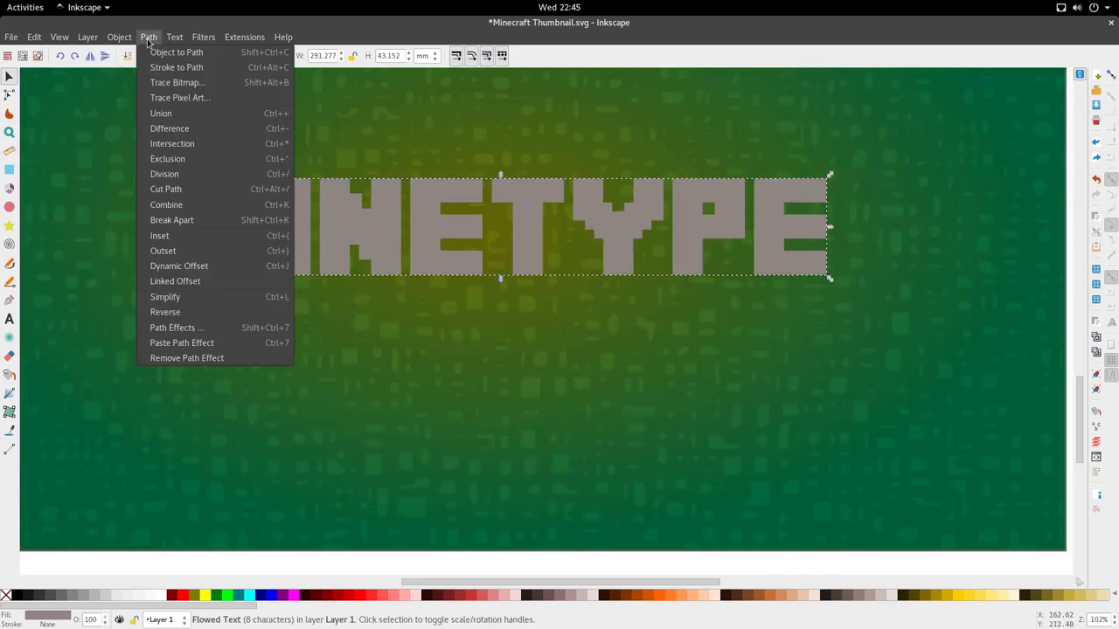
pyautogui.click(190, 55)
pyautogui.keyDown('ctrl'); pyautogui.scroll(2, 640, 211); pyautogui.keyUp('ctrl')
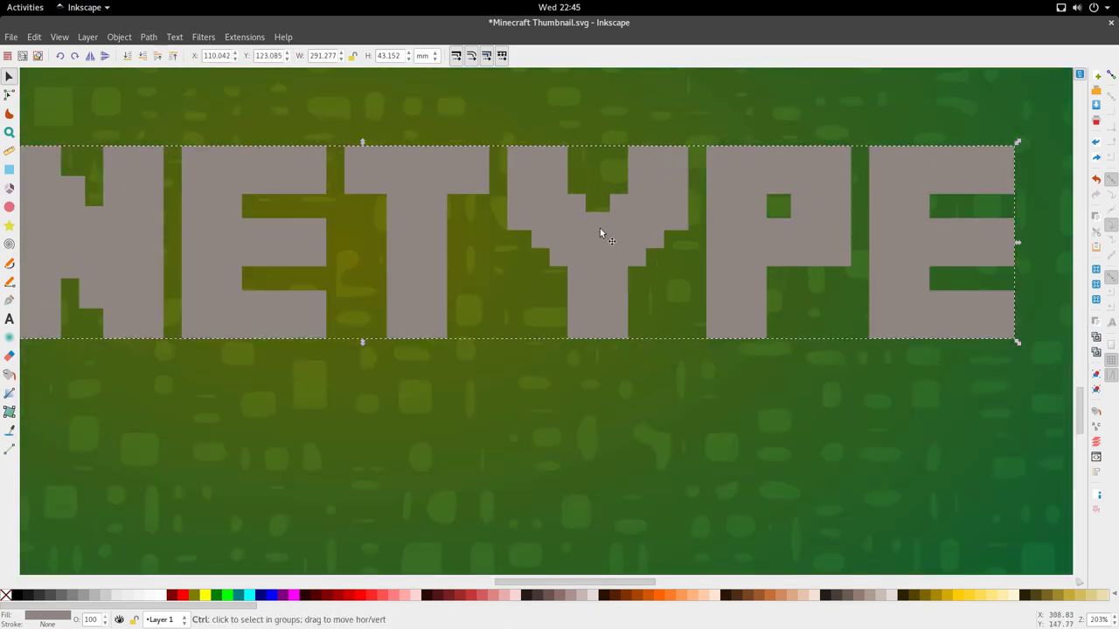
pyautogui.hotkey('ctrl', 'shift', 'g')
pyautogui.keyDown('ctrl'); pyautogui.scroll(-3, 599, 229); pyautogui.keyUp('ctrl')
pyautogui.click(568, 316)
# - Open the letter Y of MINETYPE for node editing
pyautogui.keyDown('ctrl'); pyautogui.scroll(5, 594, 248); pyautogui.keyUp('ctrl')
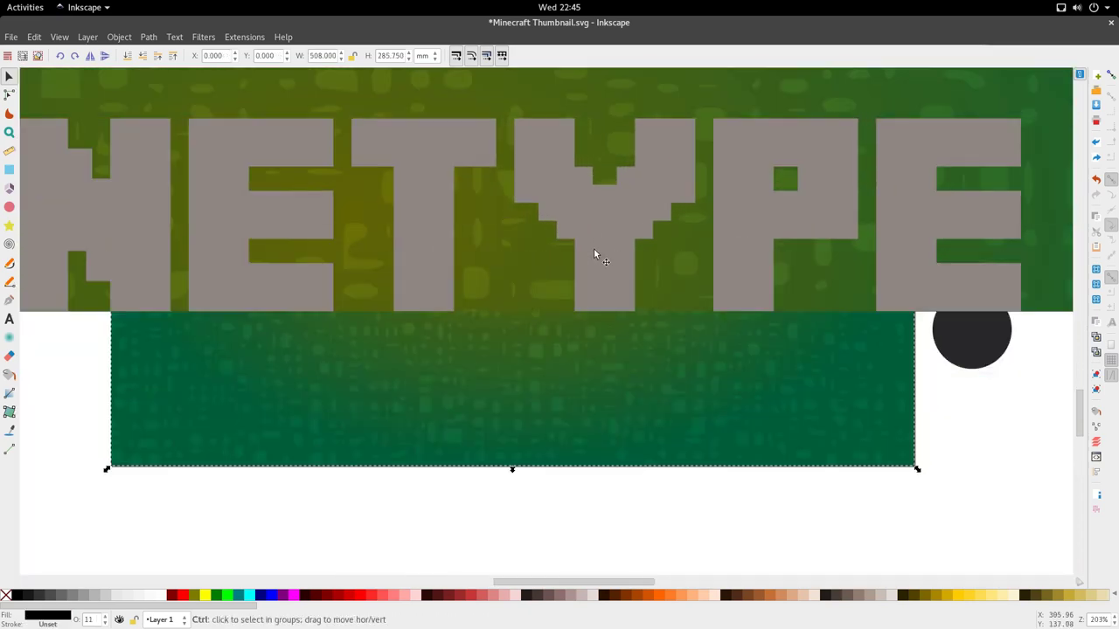
pyautogui.doubleClick(595, 250)
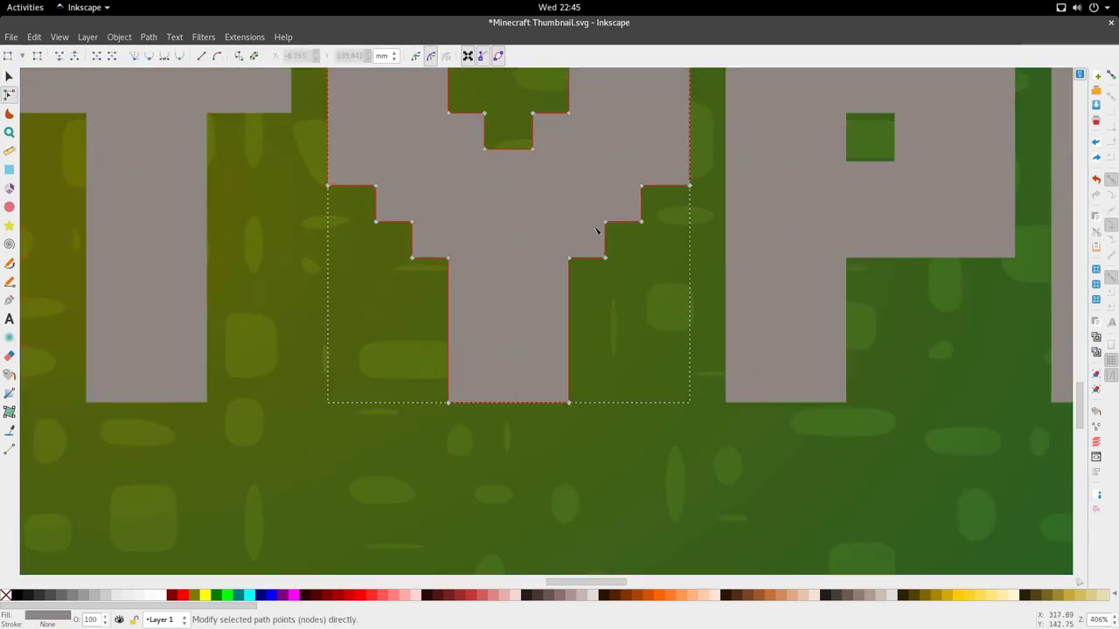
pyautogui.press('3')
pyautogui.keyDown('ctrl'); pyautogui.scroll(-2, 545, 351); pyautogui.keyUp('ctrl')
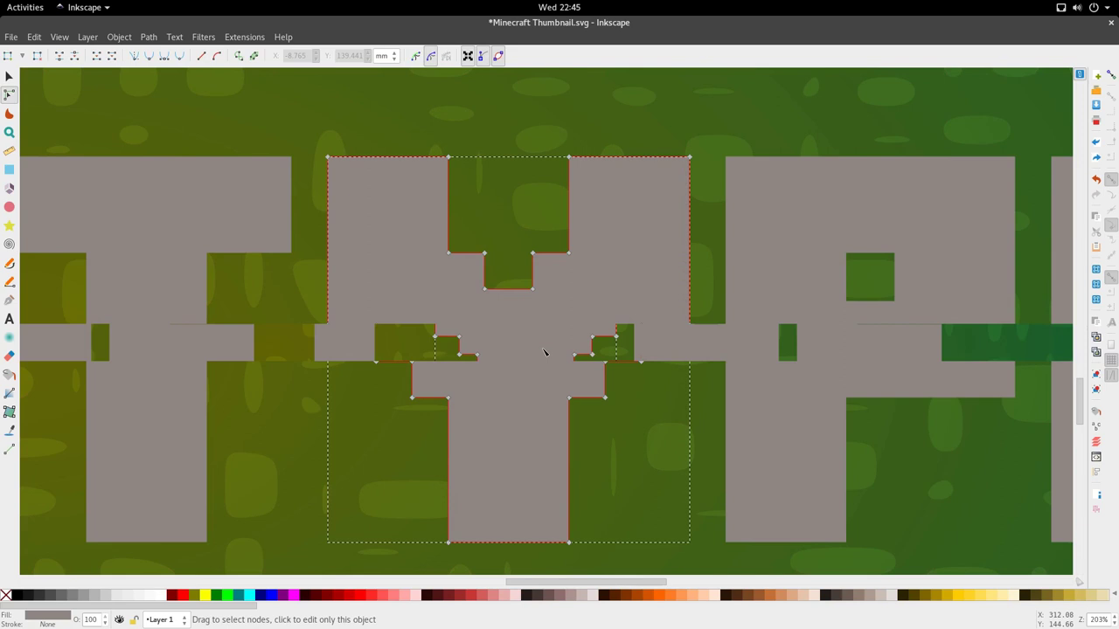
pyautogui.keyDown('ctrl'); pyautogui.scroll(1, 570, 365); pyautogui.keyUp('ctrl')
pyautogui.scroll(1, 436, 359)
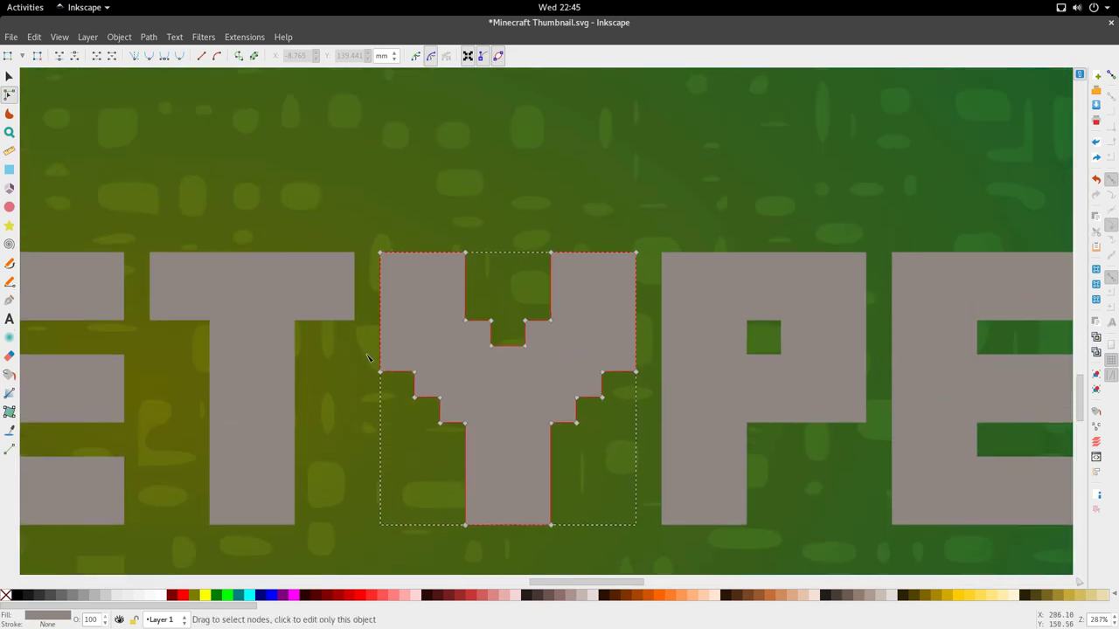
pyautogui.moveTo(353, 381); pyautogui.dragTo(461, 374)
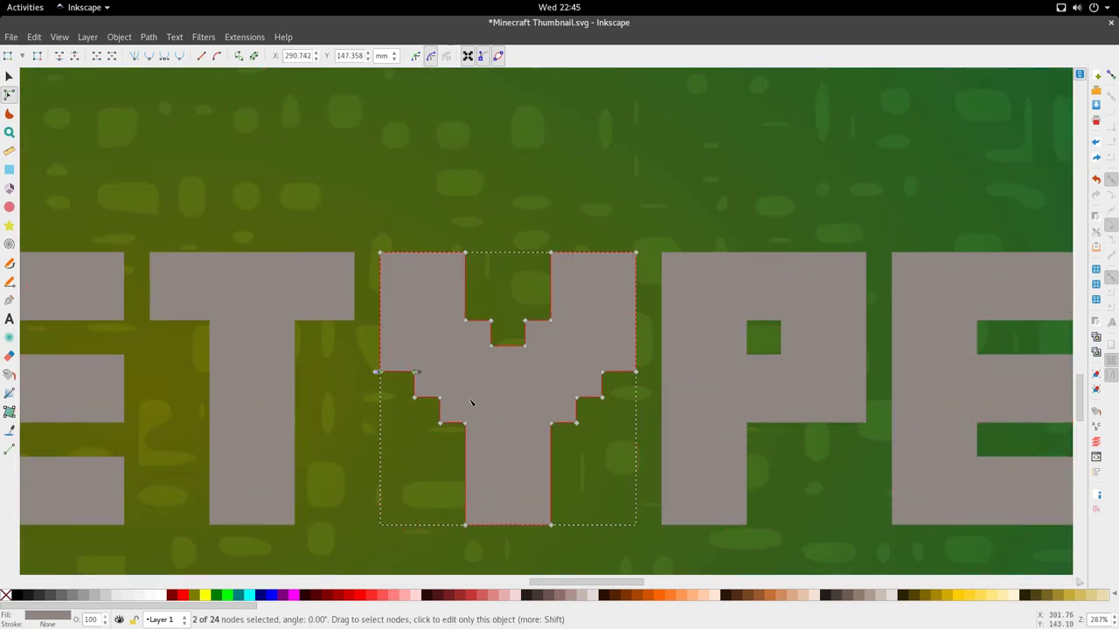
pyautogui.scroll(-1, 572, 402)
pyautogui.scroll(1, 570, 435)
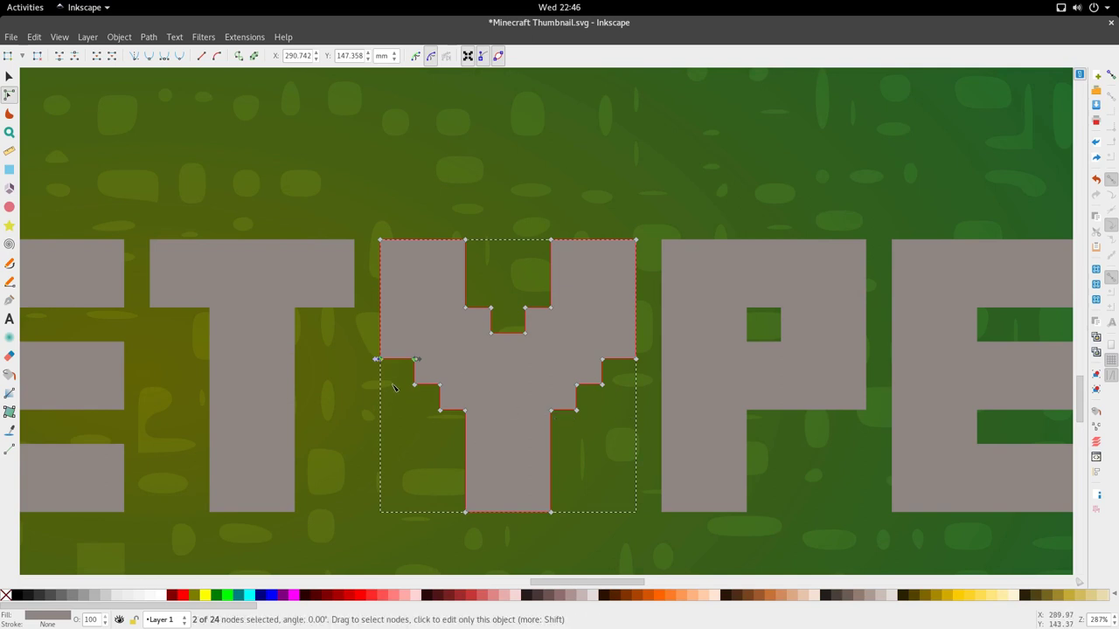
pyautogui.moveTo(394, 387); pyautogui.dragTo(455, 420)
pyautogui.press('x')
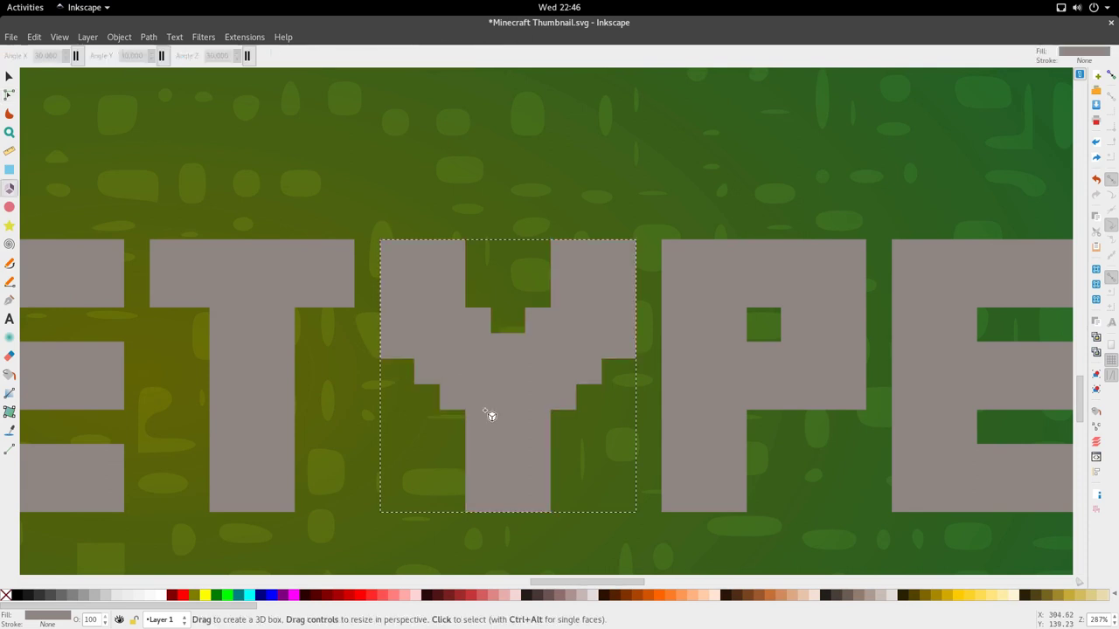
pyautogui.press('s')
pyautogui.press('n')
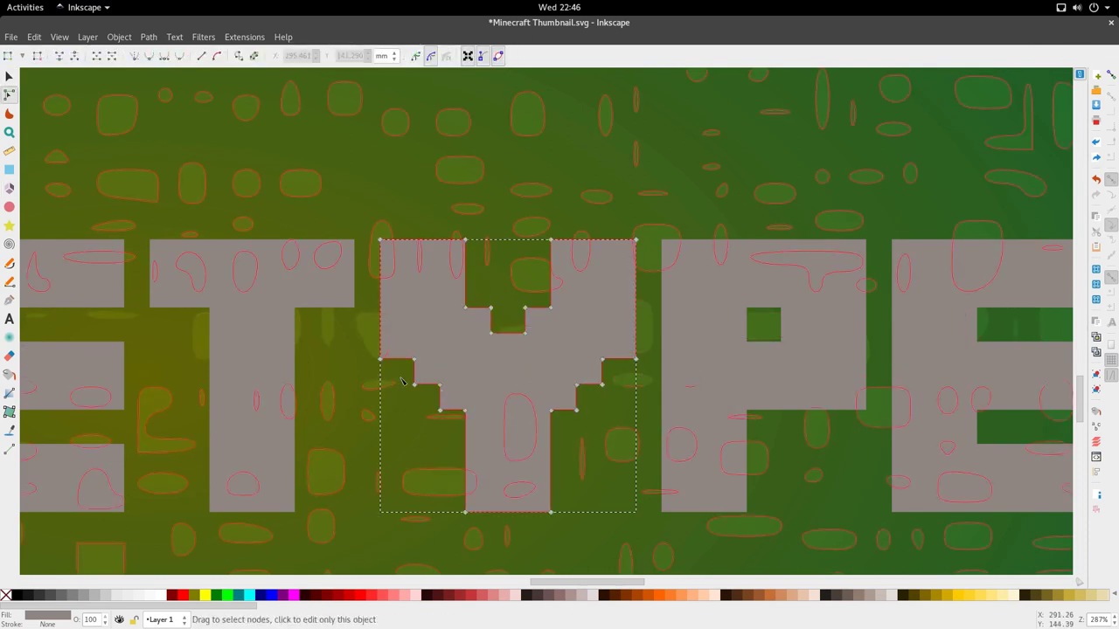
# - Delete the intermediate stair-step nodes beneath both arms of the letter Y
pyautogui.moveTo(400, 375); pyautogui.dragTo(456, 431)
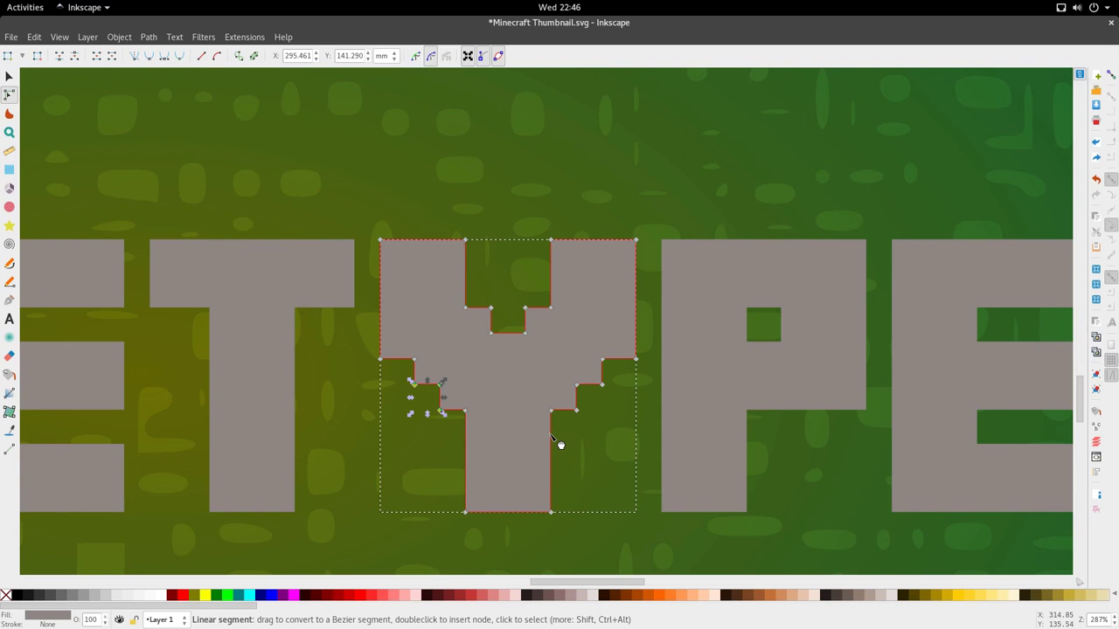
pyautogui.press('Delete')
pyautogui.moveTo(618, 433); pyautogui.dragTo(562, 369)
pyautogui.press('Delete')
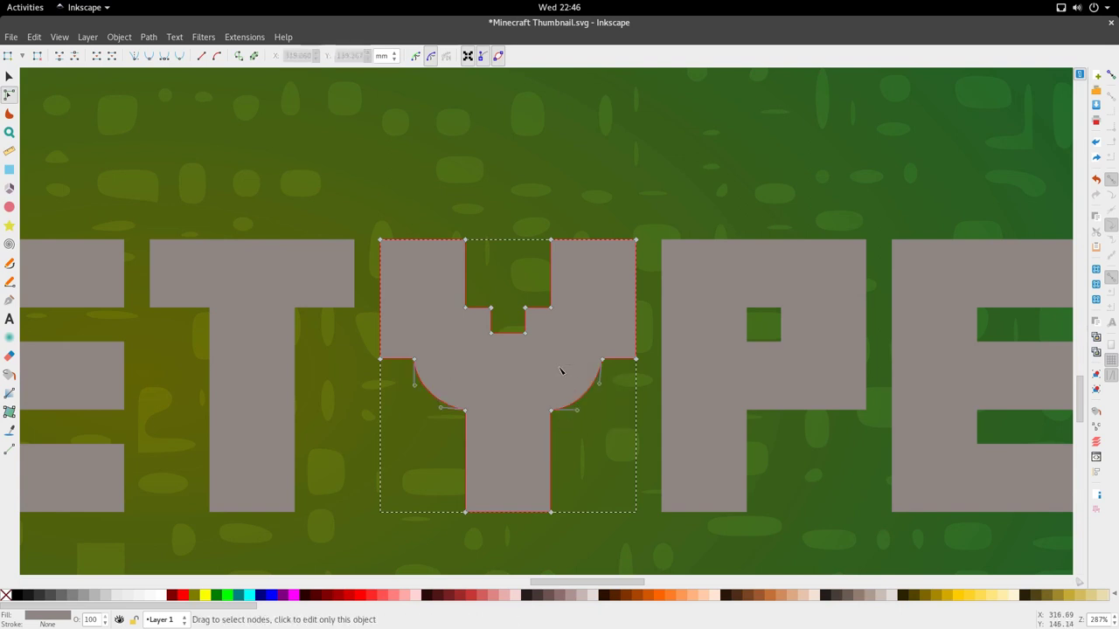
# - Convert the curved segment beneath the Y's left arm into a straight line
pyautogui.moveTo(393, 345); pyautogui.dragTo(474, 423)
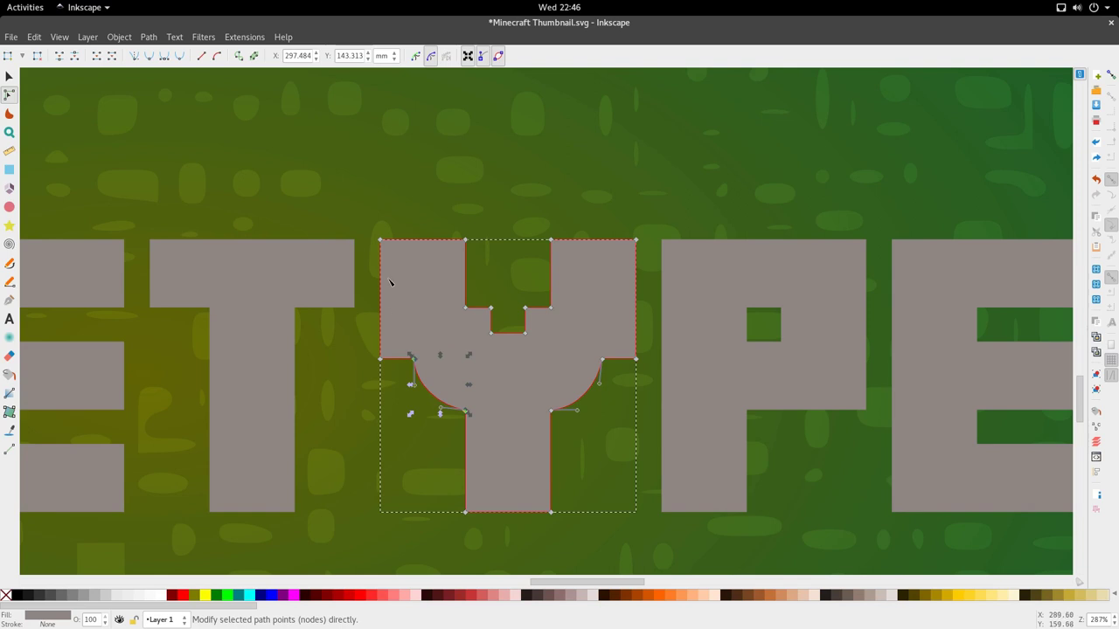
pyautogui.click(201, 55)
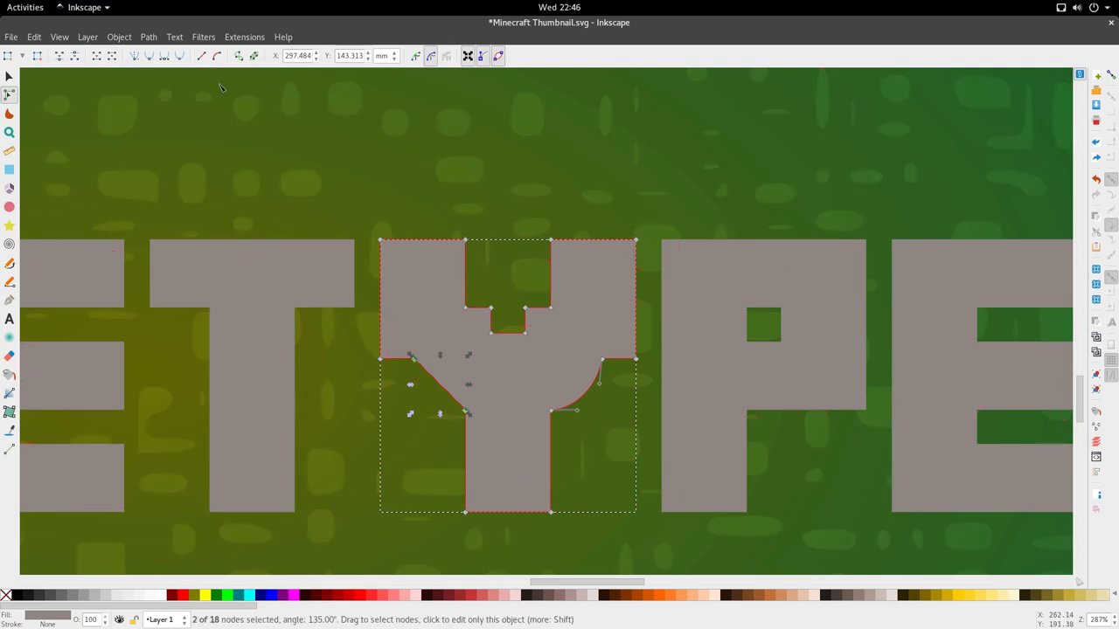
pyautogui.click(403, 393)
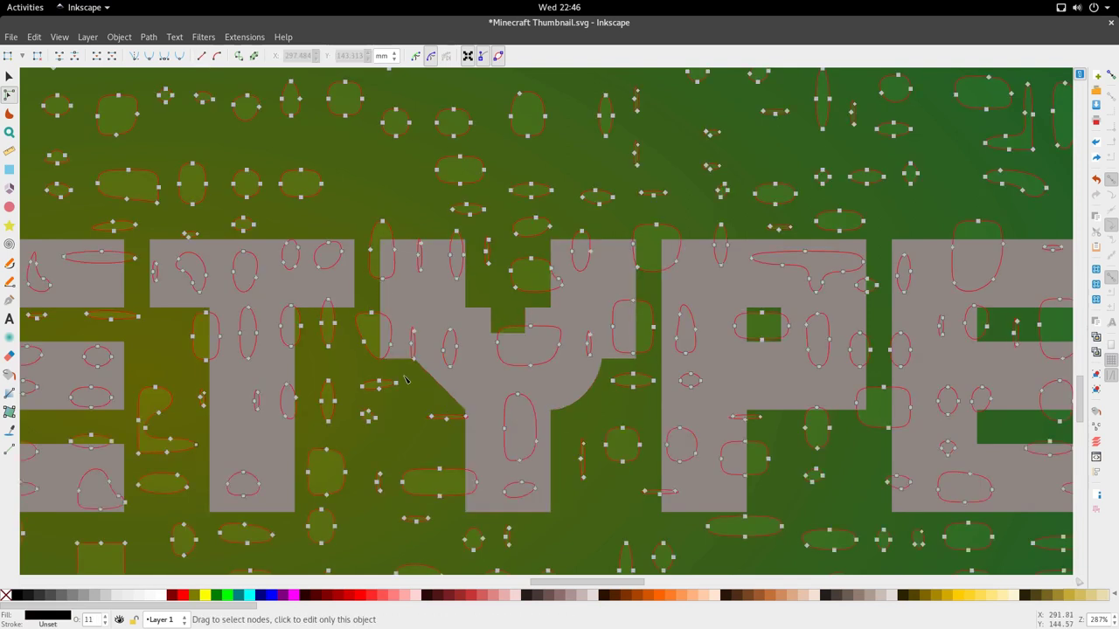
# - Select the background texture path, try moving it about 248 mm to the left, and undo the move
pyautogui.press('s')
pyautogui.click(469, 390)
pyautogui.scroll(-10, 470, 391)
pyautogui.scroll(5, 469, 391)
pyautogui.click(470, 336)
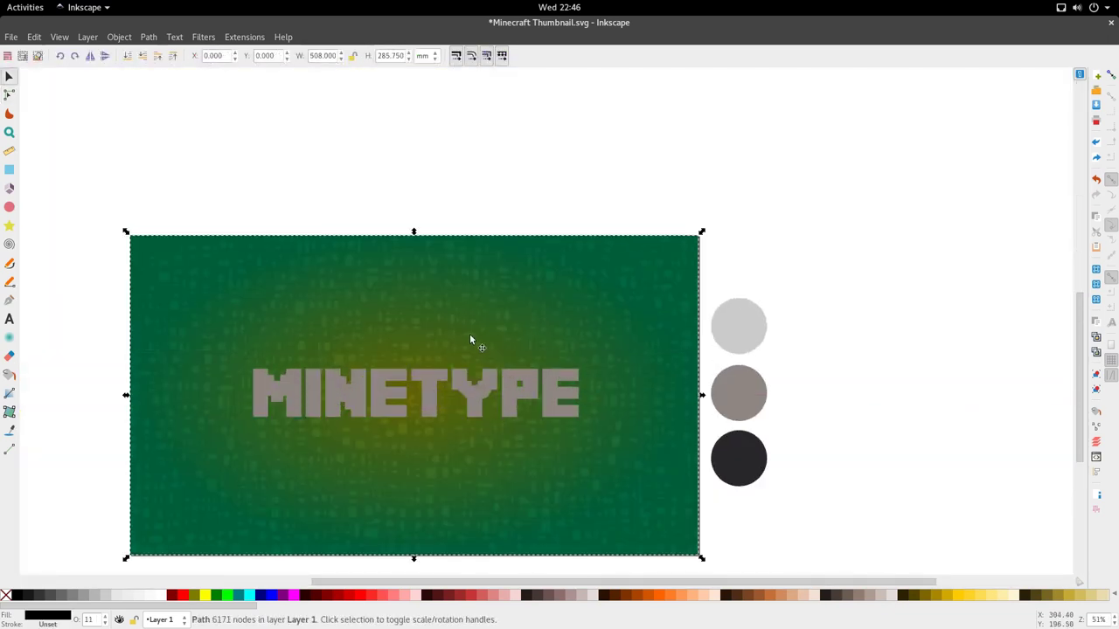
pyautogui.scroll(1, 490, 390)
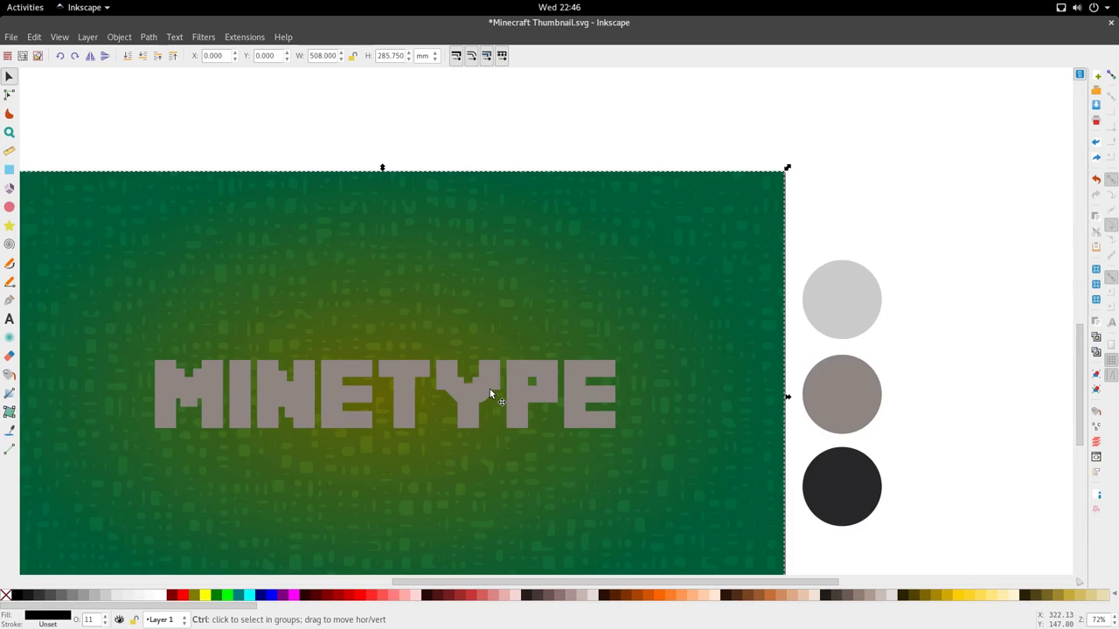
pyautogui.scroll(-1, 490, 390)
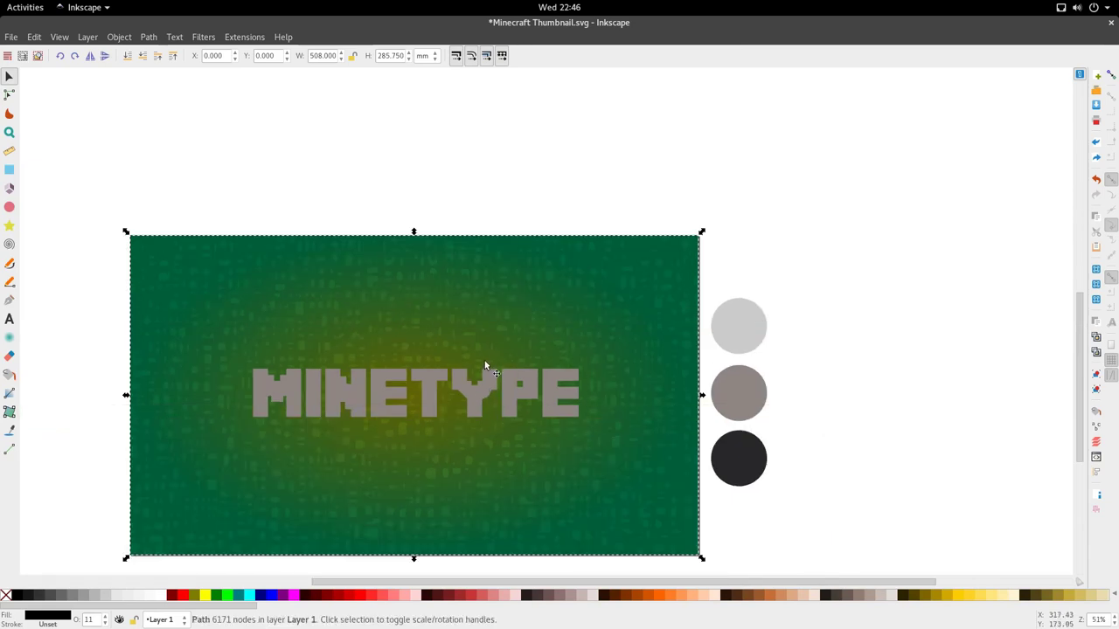
pyautogui.scroll(-1, 484, 358)
pyautogui.moveTo(486, 344); pyautogui.dragTo(292, 332)
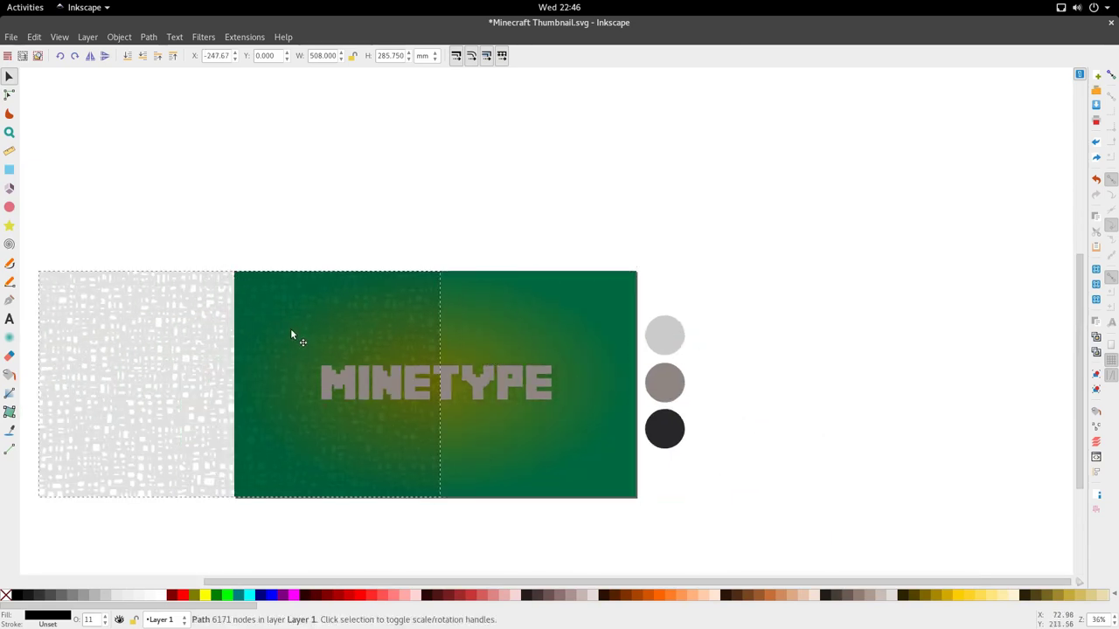
pyautogui.hotkey('ctrl', 'z')
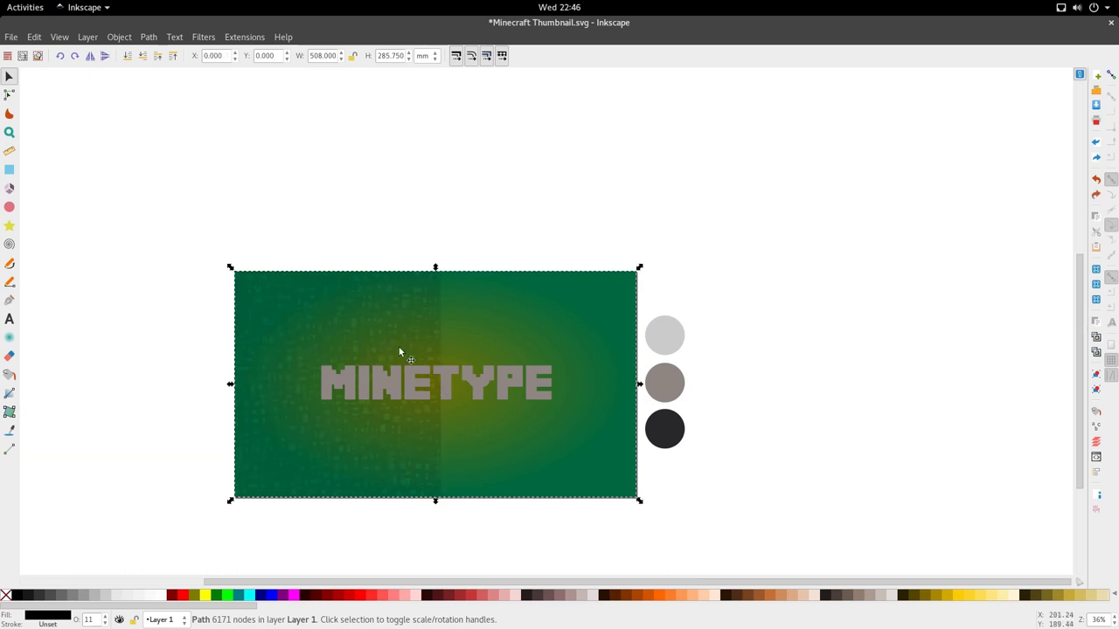
# - Lower the selected background texture path to the bottom of the stacking order
pyautogui.press('4')
pyautogui.press('5')
pyautogui.press('4')
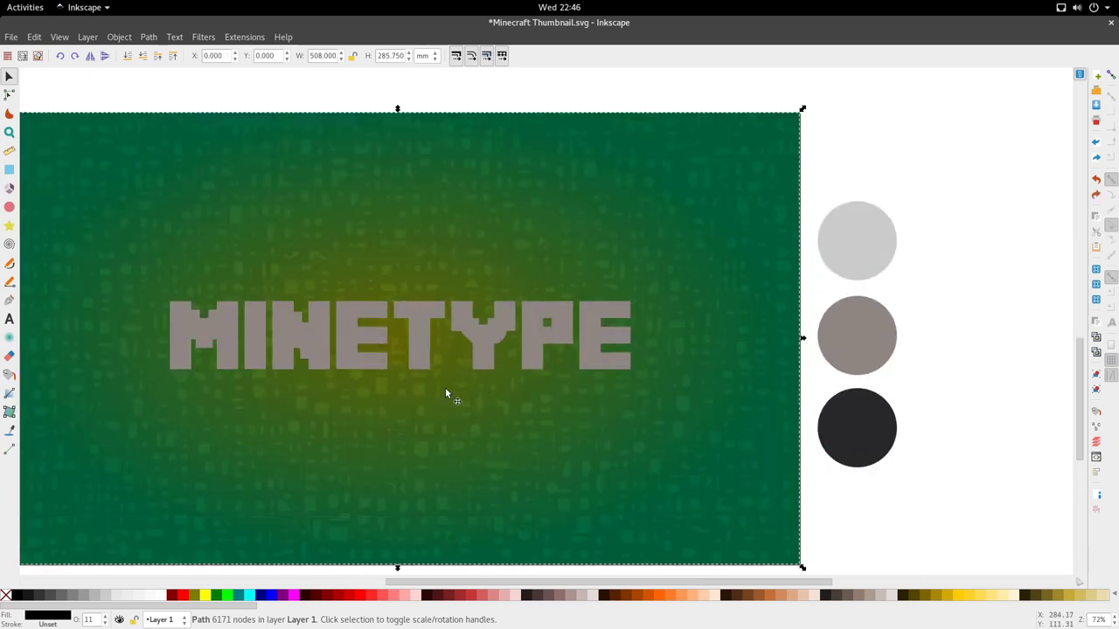
pyautogui.press('5')
pyautogui.scroll(1, 479, 374)
pyautogui.press('5')
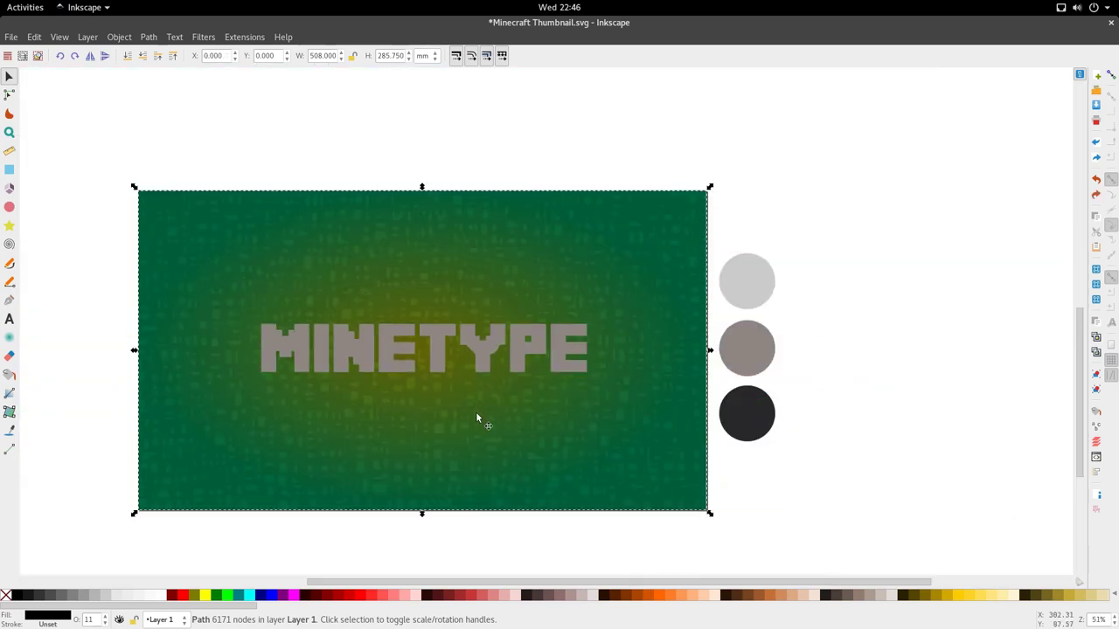
pyautogui.click(123, 60)
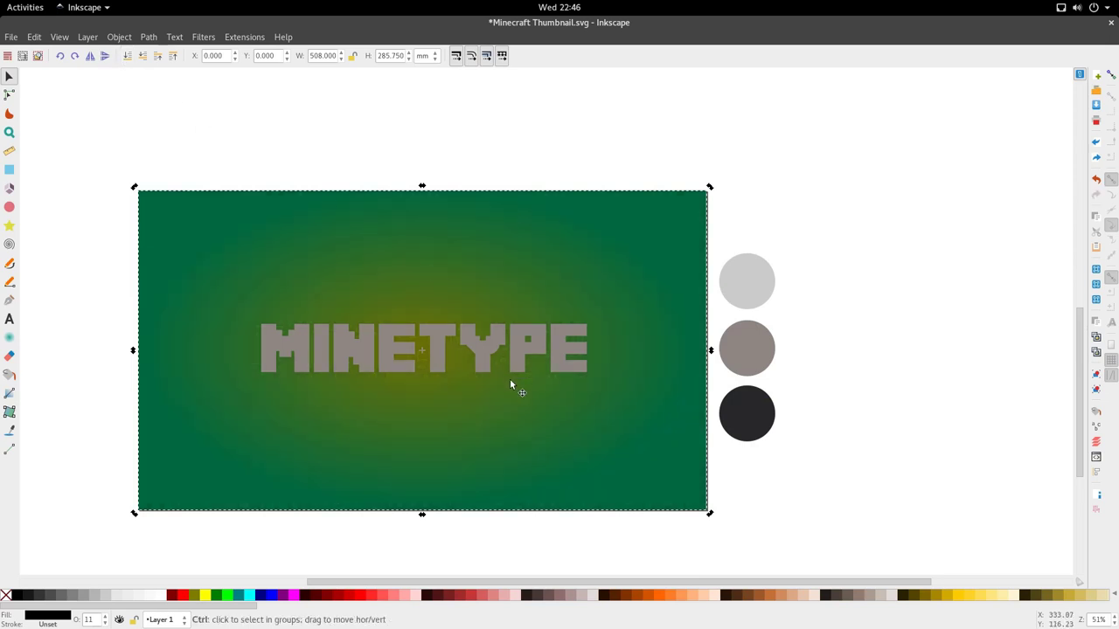
# - Convert the curved segment beneath the right arm of the letter Y into a straight line
pyautogui.scroll(5, 510, 378)
pyautogui.doubleClick(475, 327)
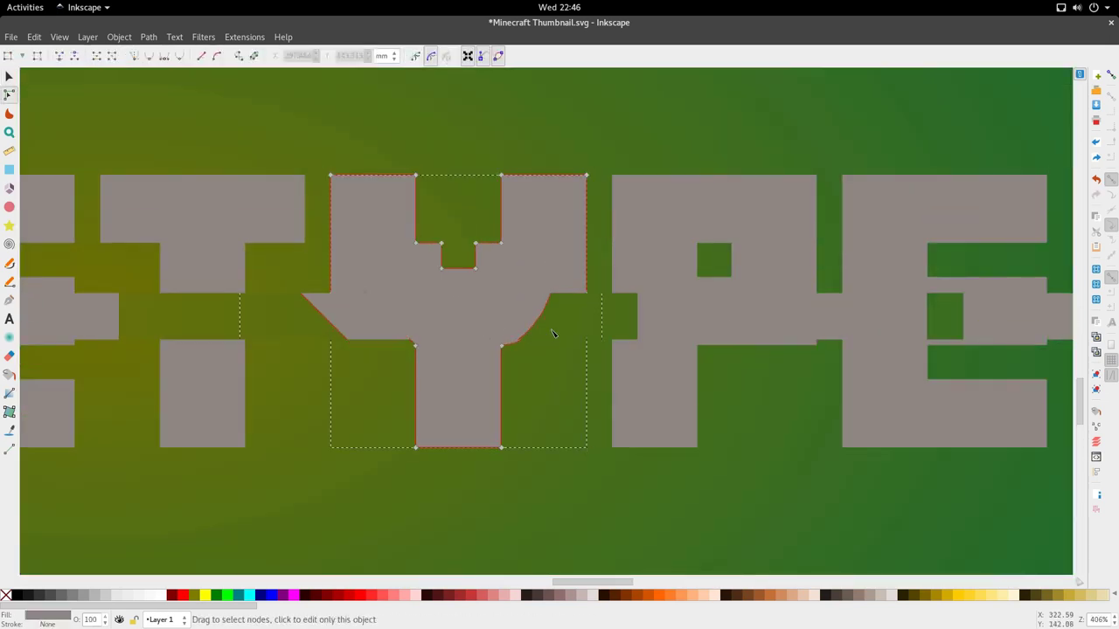
pyautogui.scroll(1, 550, 327)
pyautogui.moveTo(599, 395); pyautogui.dragTo(435, 263)
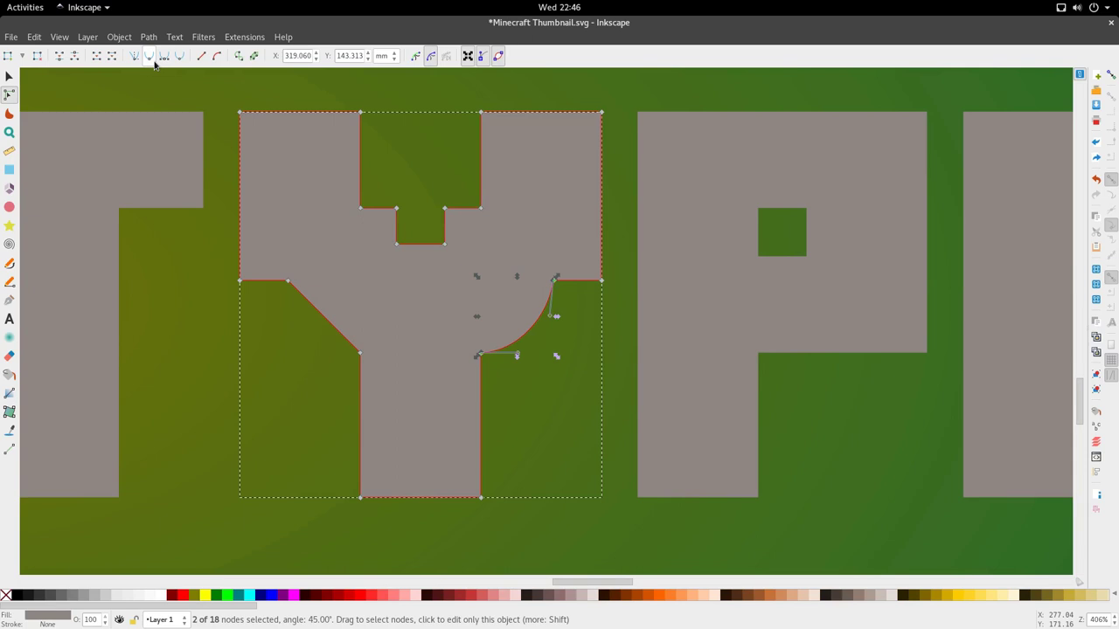
pyautogui.click(202, 57)
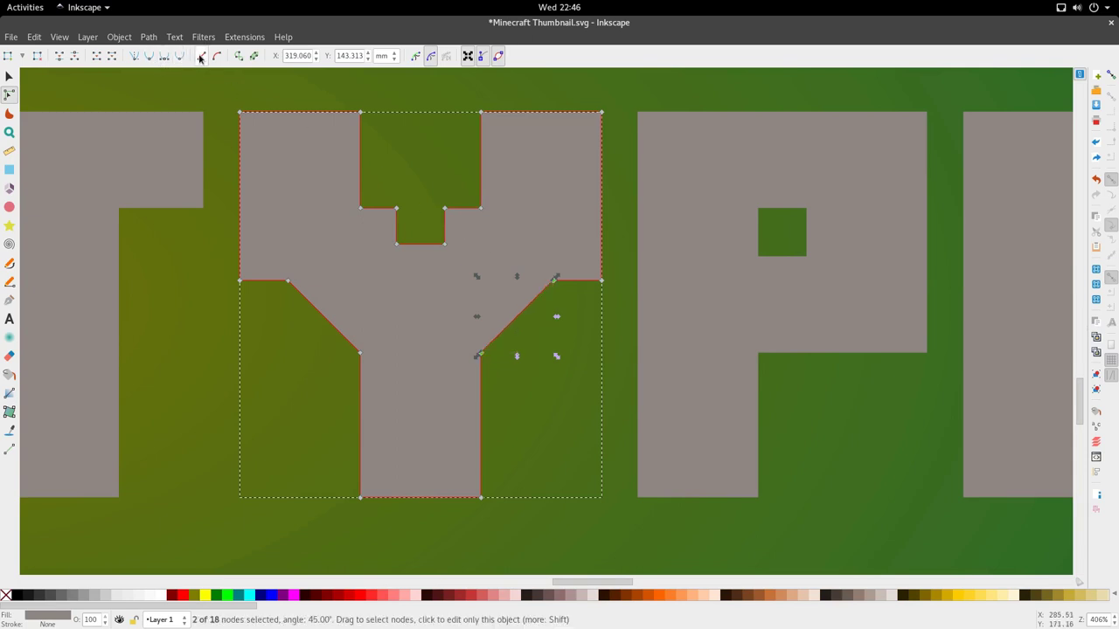
# - Move the inner nodes beneath both Y arms horizontally in line with the stem, squaring off the diagonal edges
pyautogui.click(566, 293)
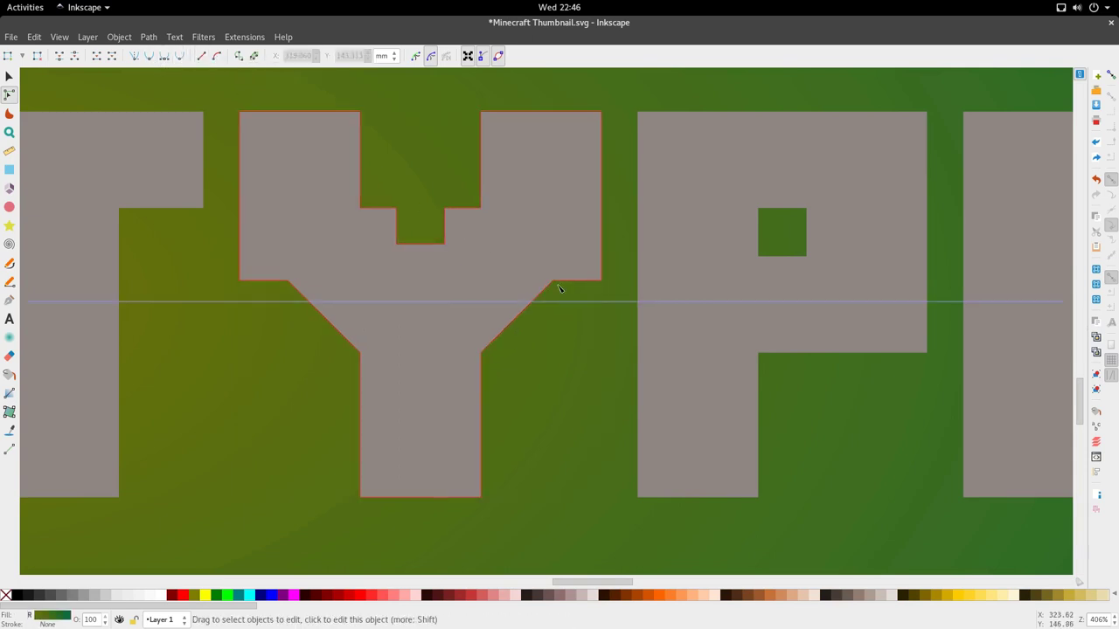
pyautogui.click(556, 280)
pyautogui.moveTo(554, 281); pyautogui.dragTo(486, 287)
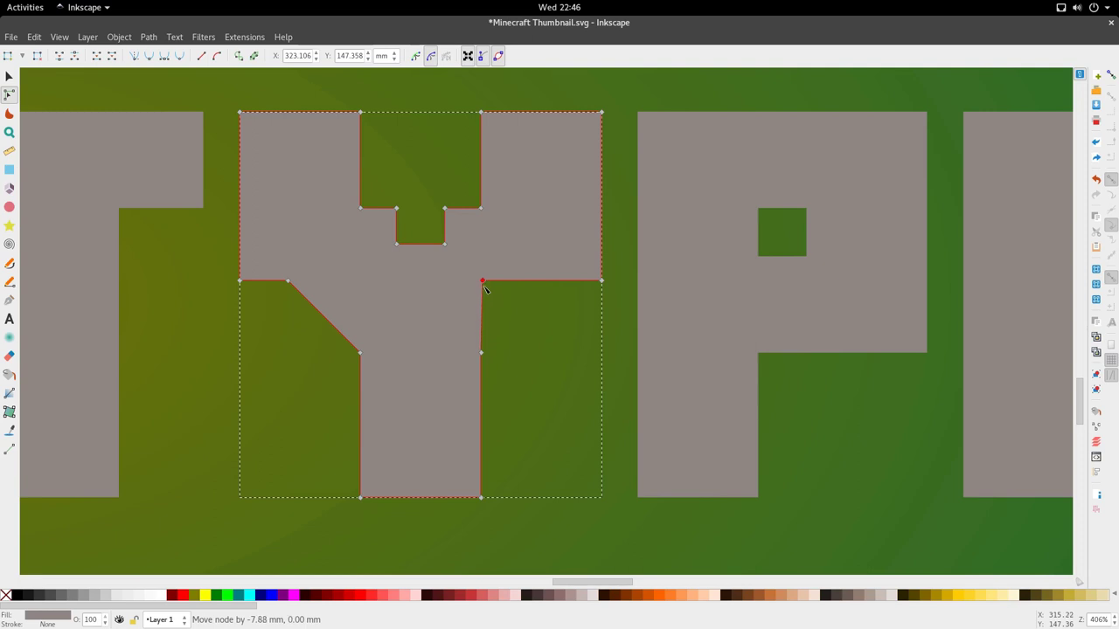
pyautogui.moveTo(289, 282); pyautogui.dragTo(361, 284)
# - Move the nodes along the lower edge of both Y arms down about 4.3 mm and leave node editing
pyautogui.scroll(-2, 382, 343)
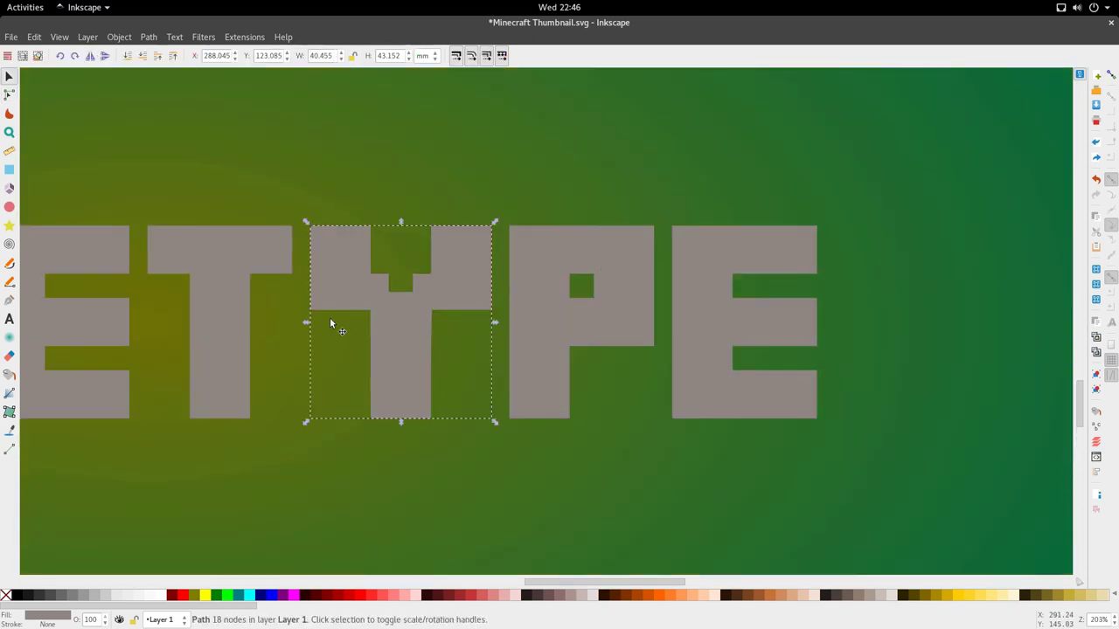
pyautogui.moveTo(290, 323); pyautogui.dragTo(493, 331)
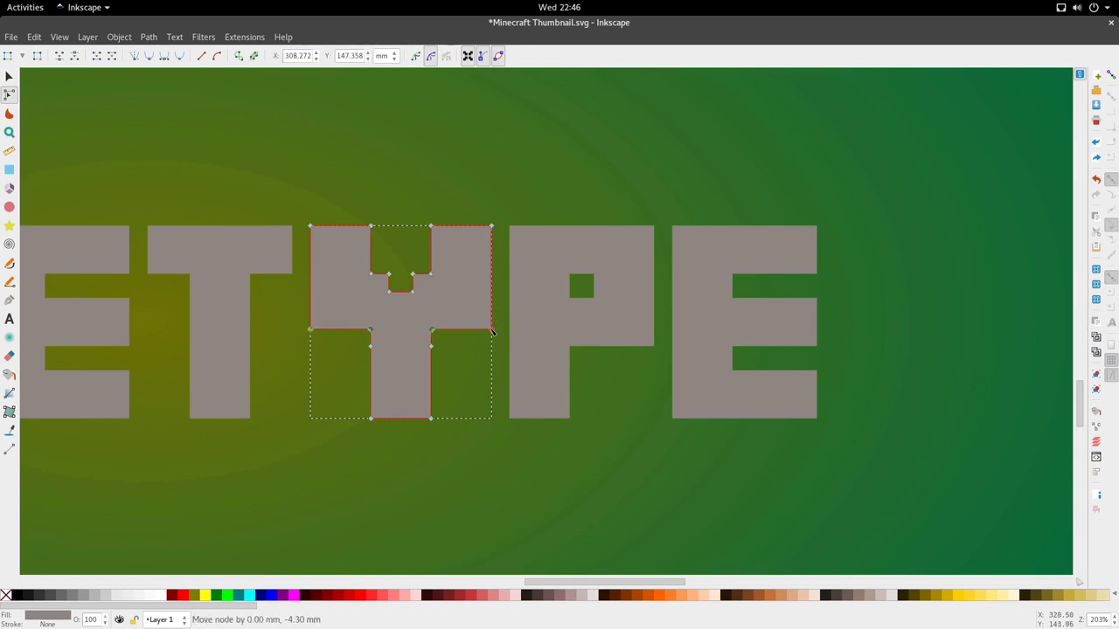
pyautogui.press('s')
pyautogui.click(462, 361)
pyautogui.scroll(-3, 462, 361)
pyautogui.scroll(-1, 462, 362)
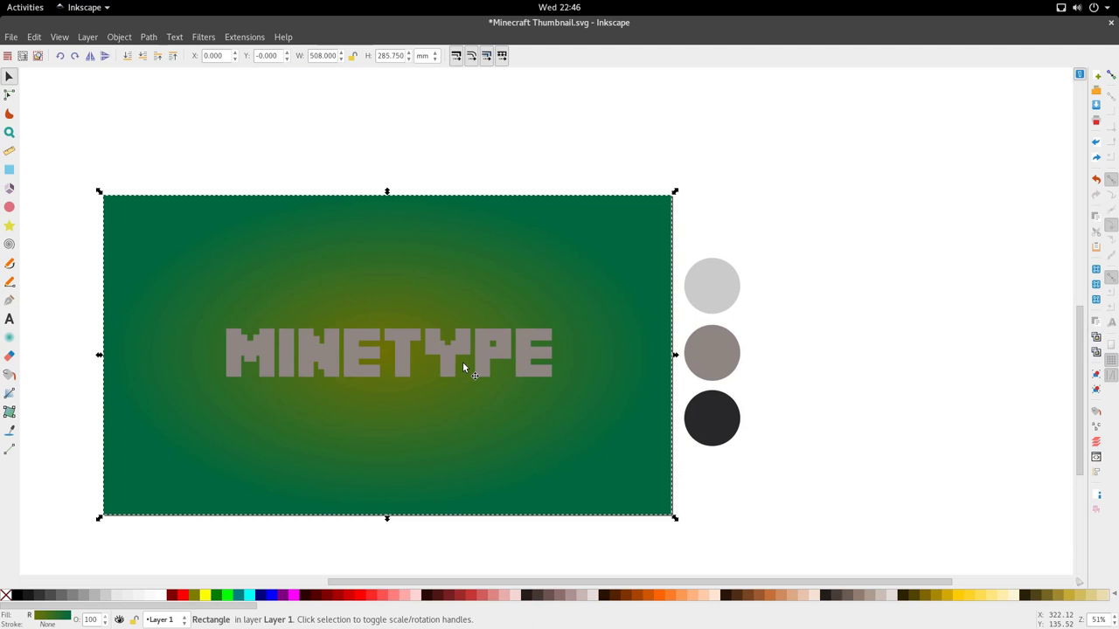
# - Select all the MINETYPE letters and merge them into a single path with Union
pyautogui.hscroll(-2, 463, 362)
pyautogui.scroll(-1, 462, 358)
pyautogui.scroll(1, 461, 324)
pyautogui.click(443, 324)
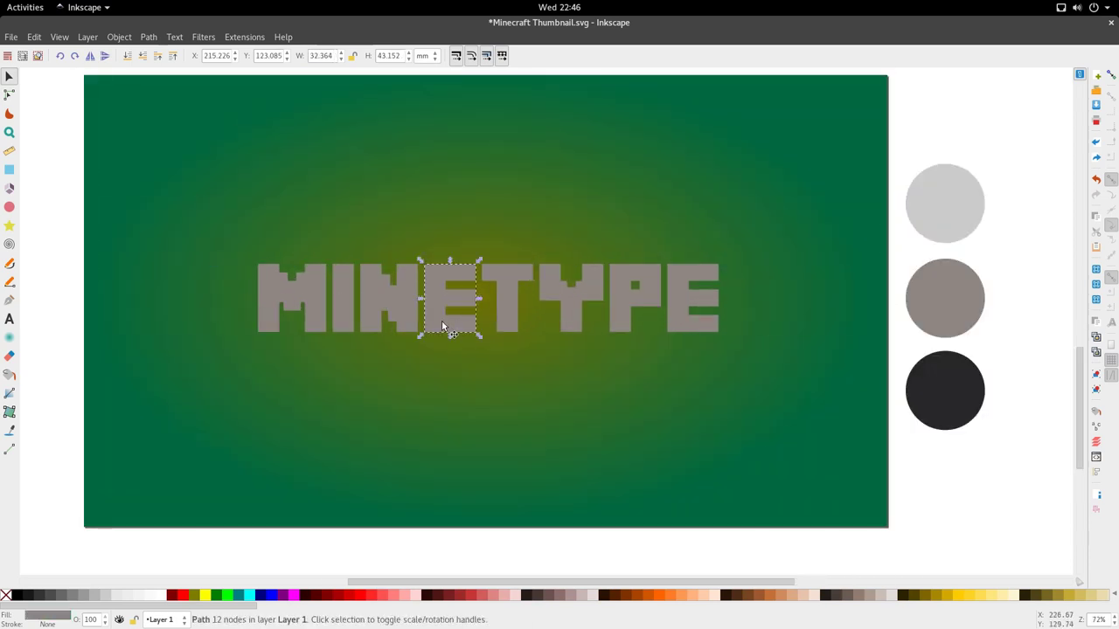
pyautogui.moveTo(263, 230); pyautogui.dragTo(585, 367)
pyautogui.press('Escape')
pyautogui.moveTo(223, 267); pyautogui.dragTo(748, 382)
pyautogui.click(148, 37)
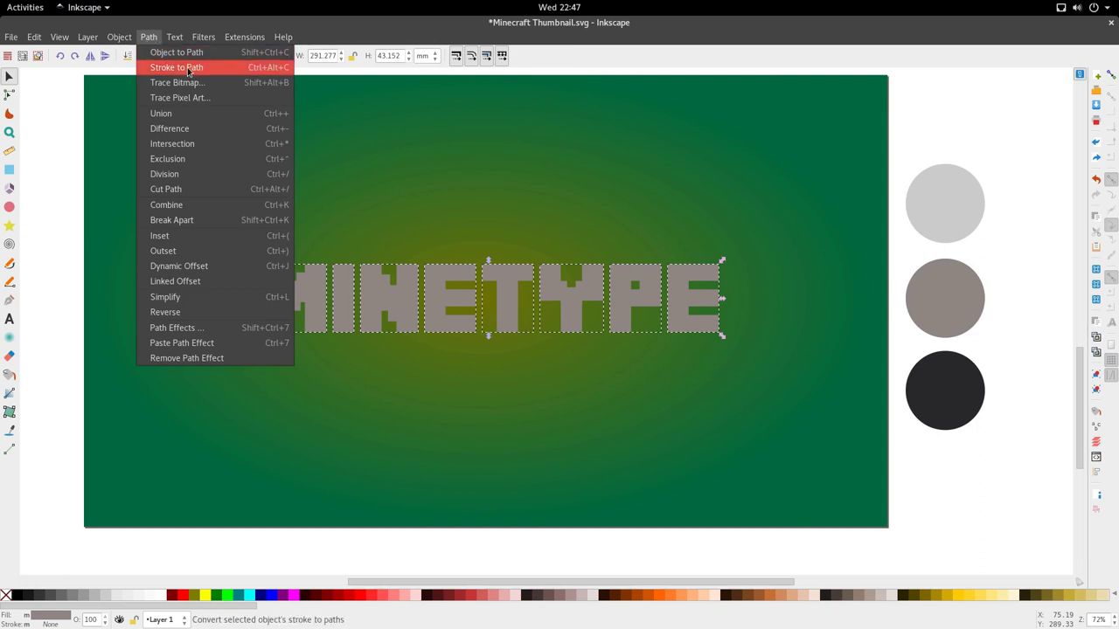
pyautogui.click(174, 114)
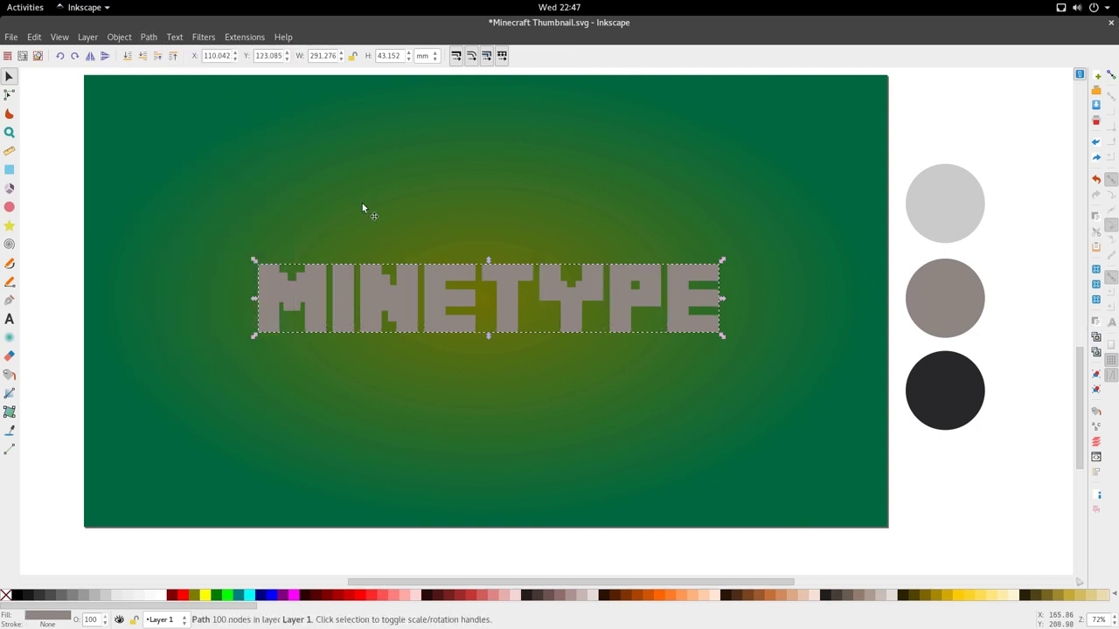
# - Add a Perspective/Envelope path effect to the merged MINETYPE title
pyautogui.scroll(3, 521, 276)
pyautogui.scroll(-3, 505, 266)
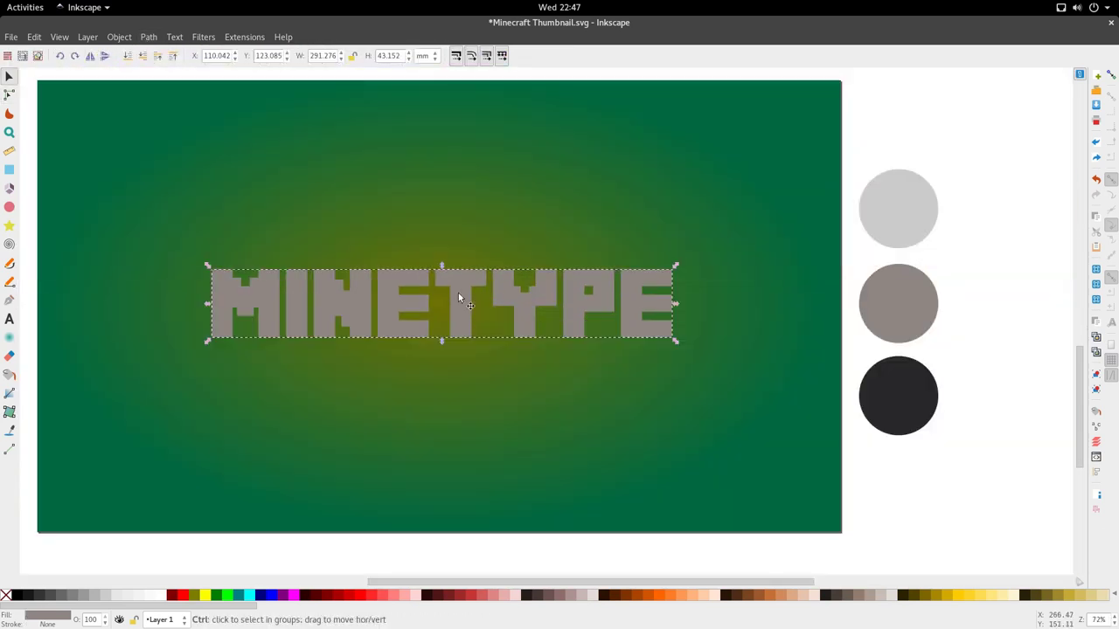
pyautogui.click(149, 37)
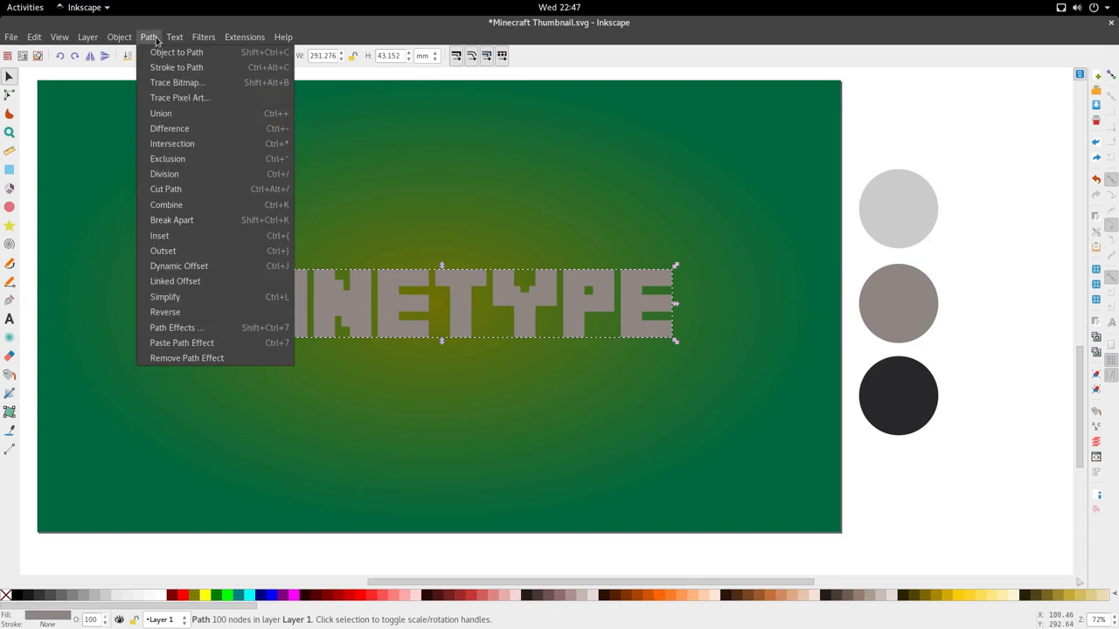
pyautogui.click(182, 333)
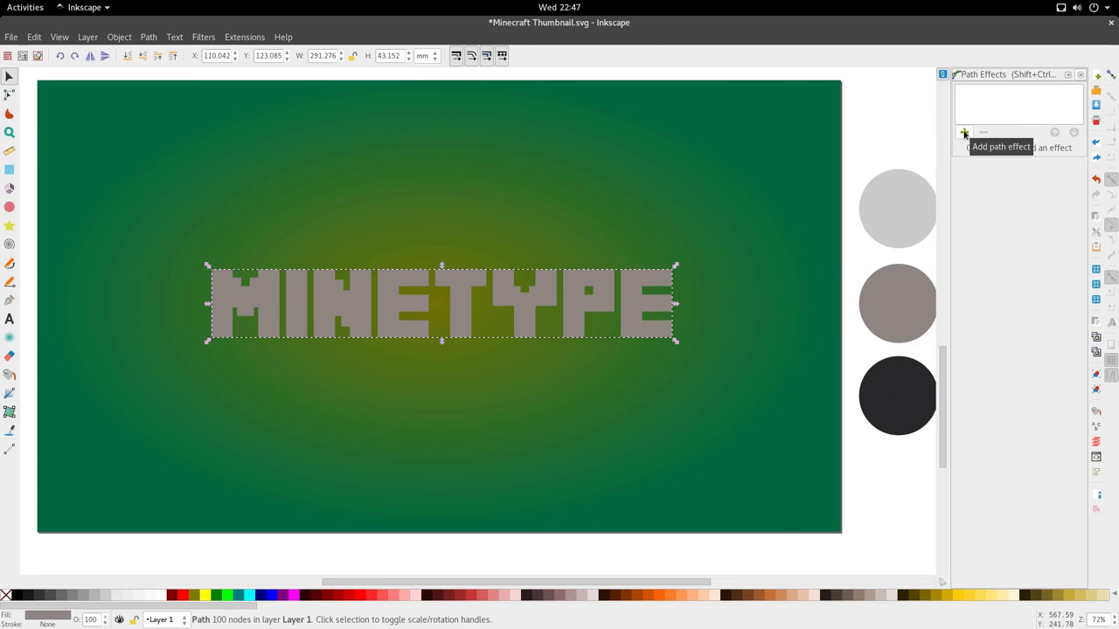
pyautogui.click(964, 133)
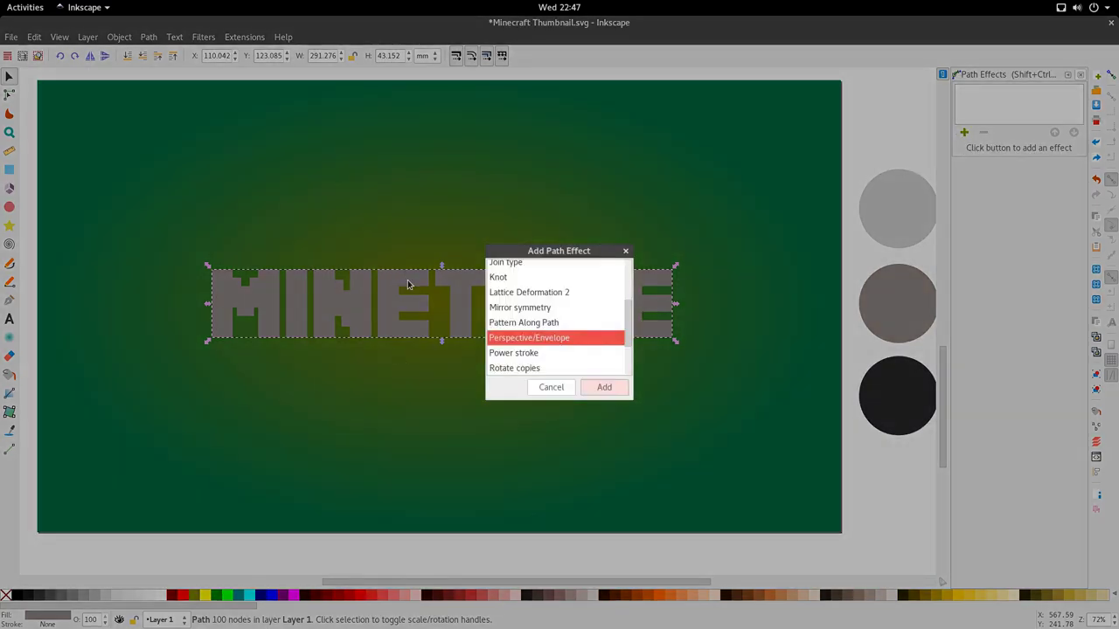
pyautogui.scroll(6, 546, 336)
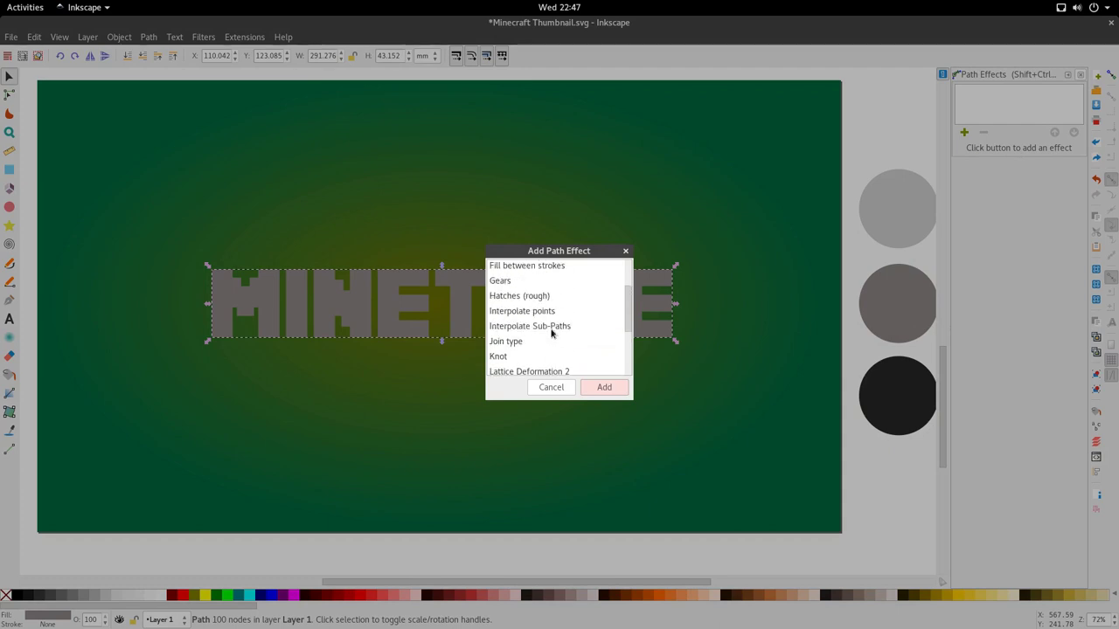
pyautogui.scroll(-5, 553, 332)
pyautogui.scroll(-2, 553, 341)
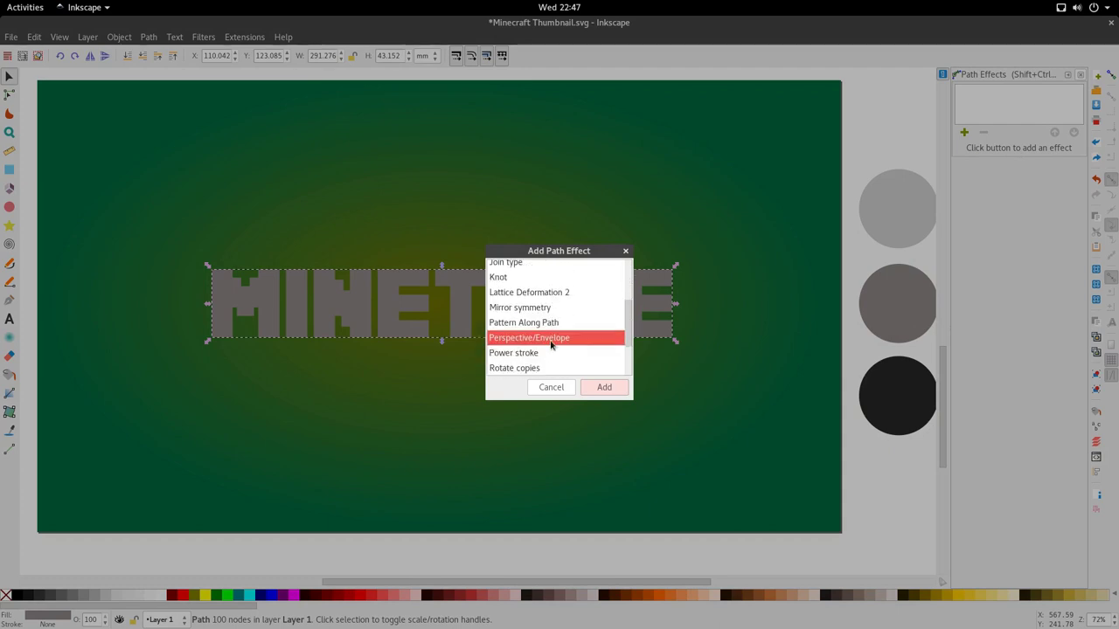
pyautogui.click(604, 387)
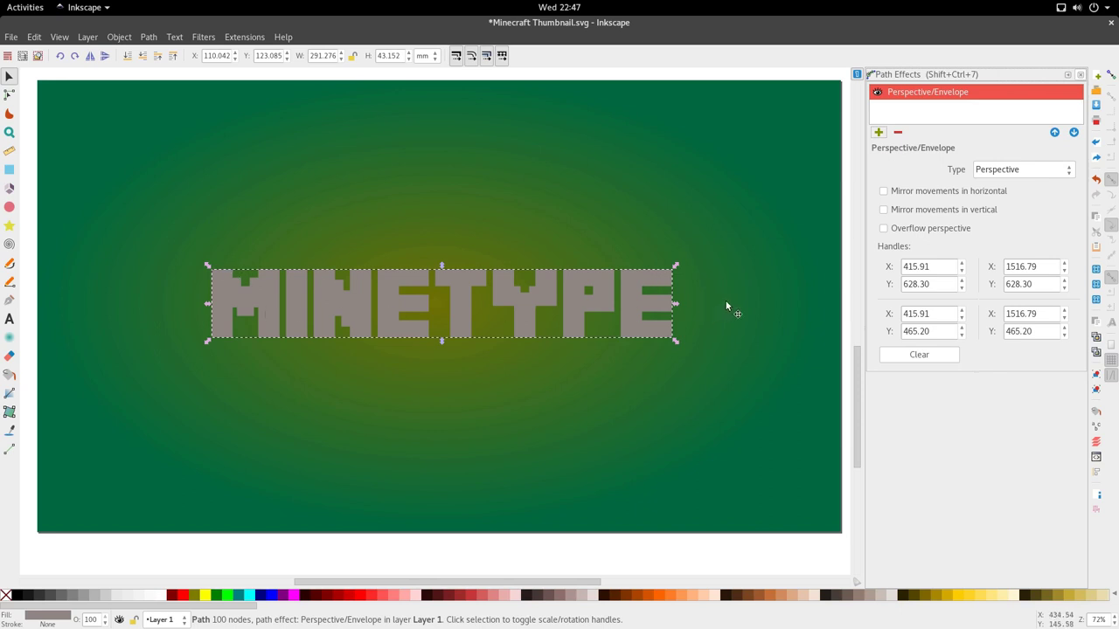
# - Enable mirrored movements in vertical for the effect and pull the title's top-right handle inward to about X 1495
pyautogui.click(888, 215)
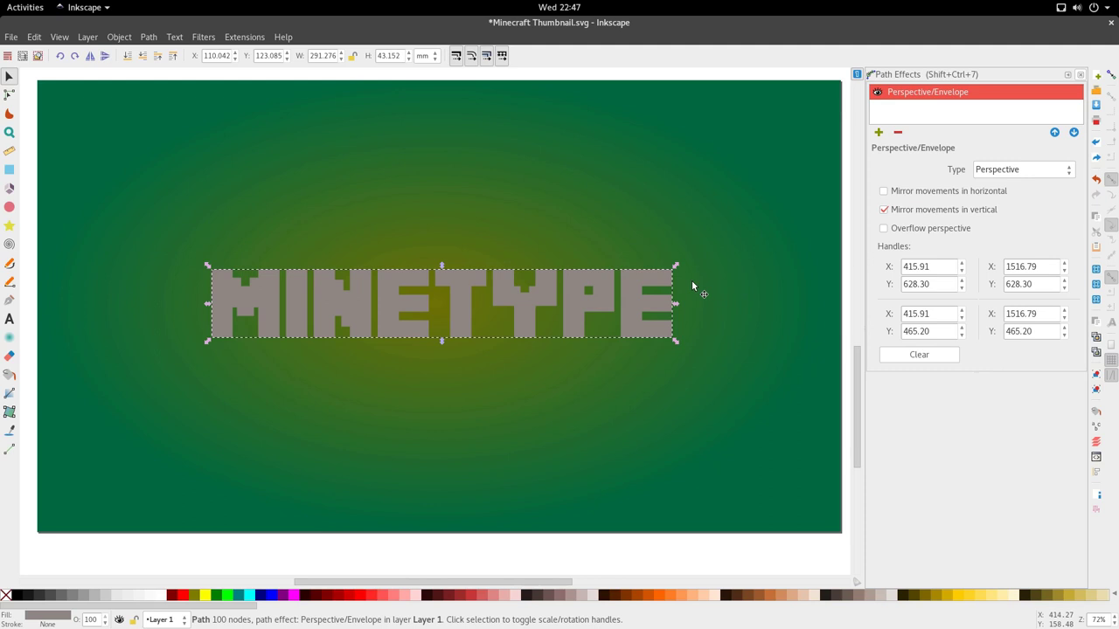
pyautogui.press('n')
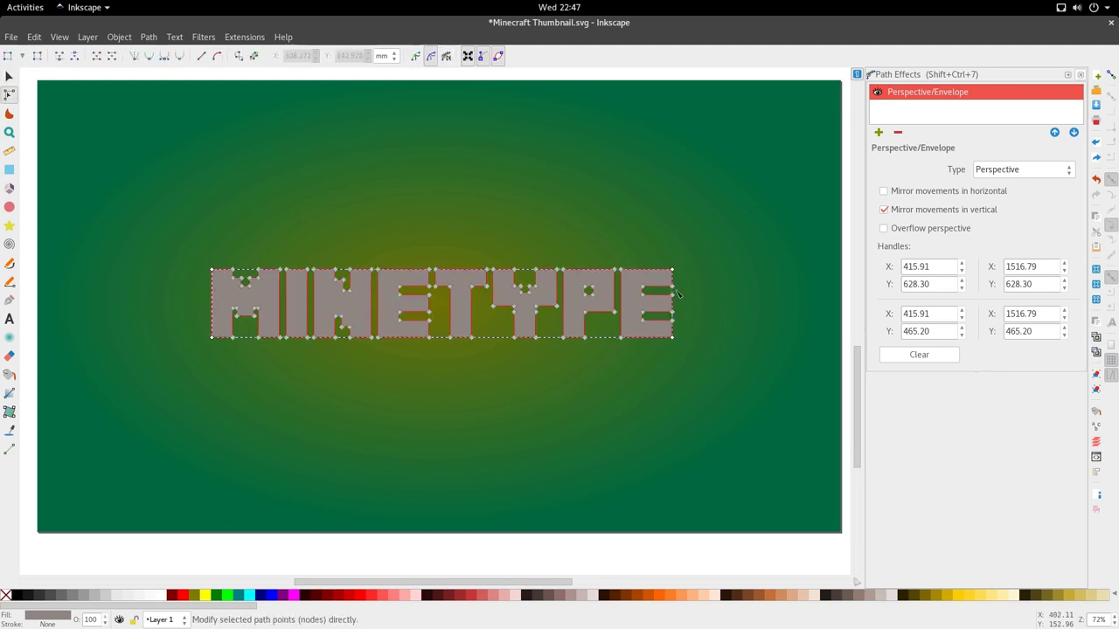
pyautogui.keyDown('ctrl'); pyautogui.scroll(3, 678, 287); pyautogui.keyUp('ctrl')
pyautogui.keyDown('ctrl'); pyautogui.scroll(2, 628, 256); pyautogui.keyUp('ctrl')
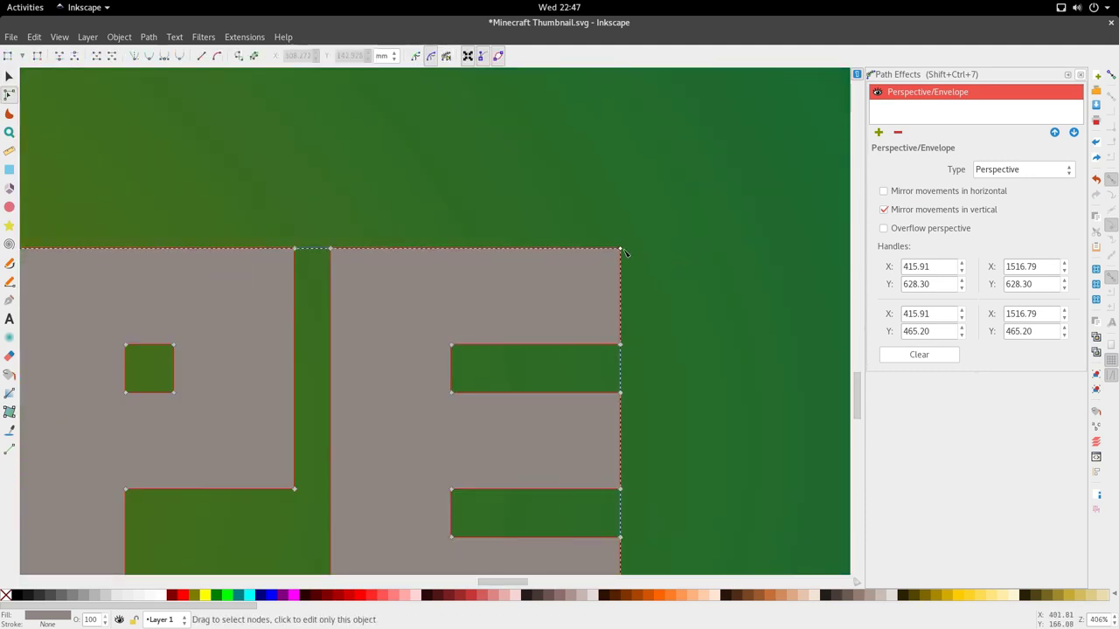
pyautogui.keyDown('ctrl'); pyautogui.scroll(-5, 625, 262); pyautogui.keyUp('ctrl')
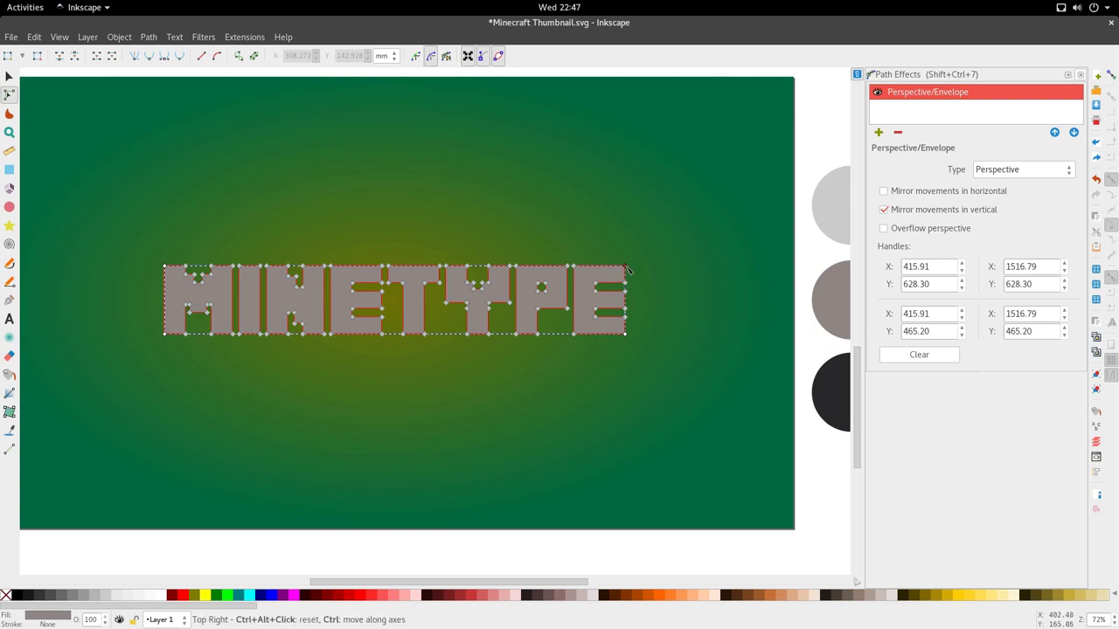
pyautogui.moveTo(626, 269); pyautogui.dragTo(618, 268)
pyautogui.scroll(2, 592, 276)
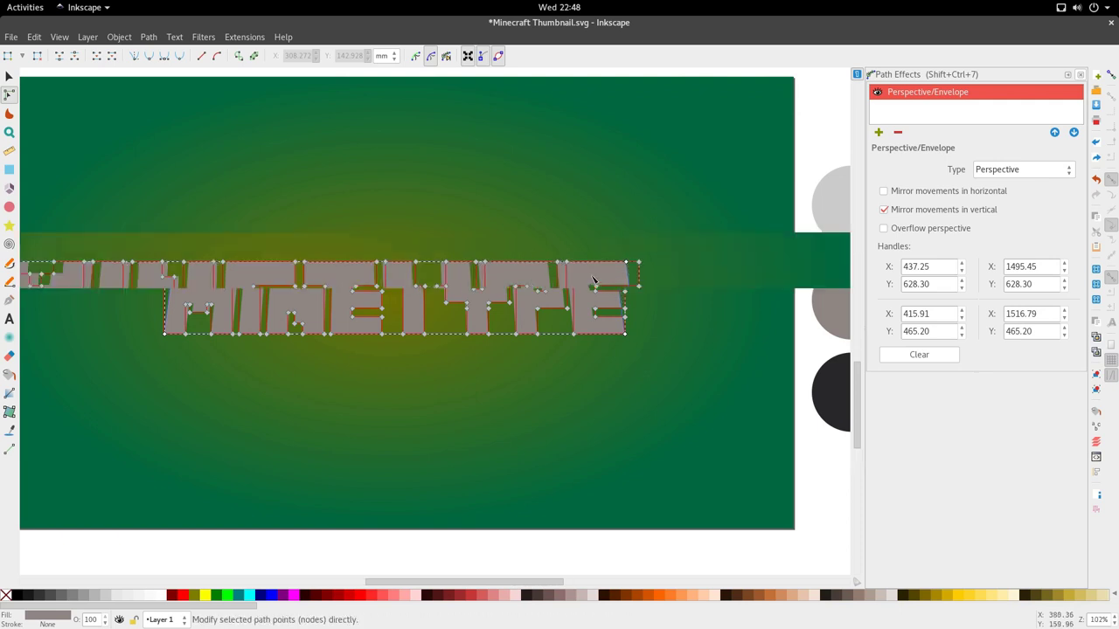
pyautogui.scroll(-1, 592, 276)
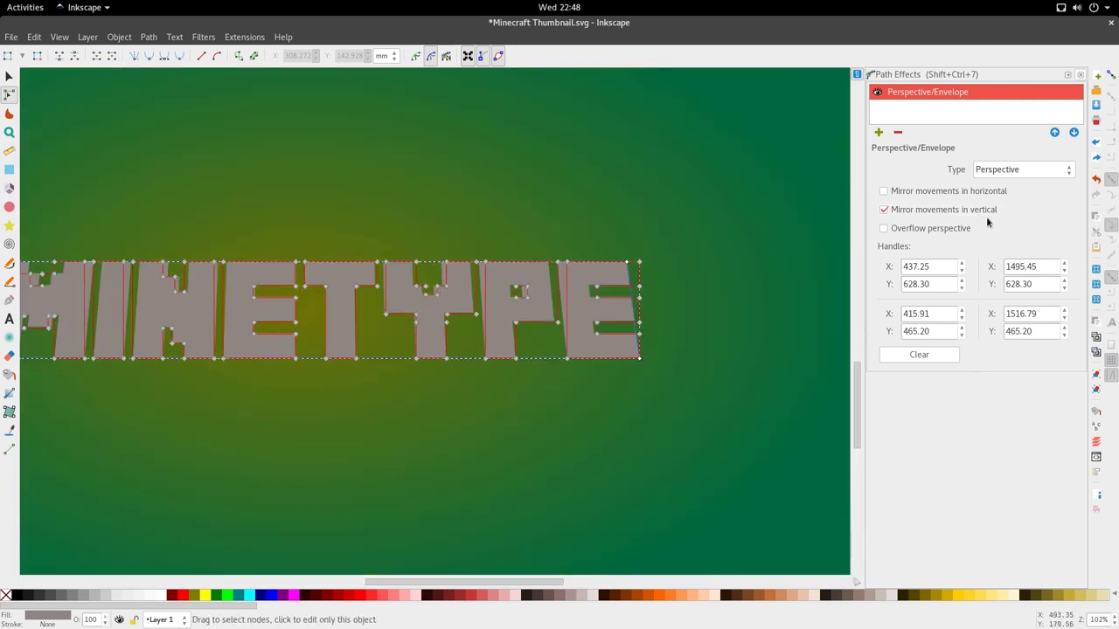
pyautogui.scroll(-1, 687, 277)
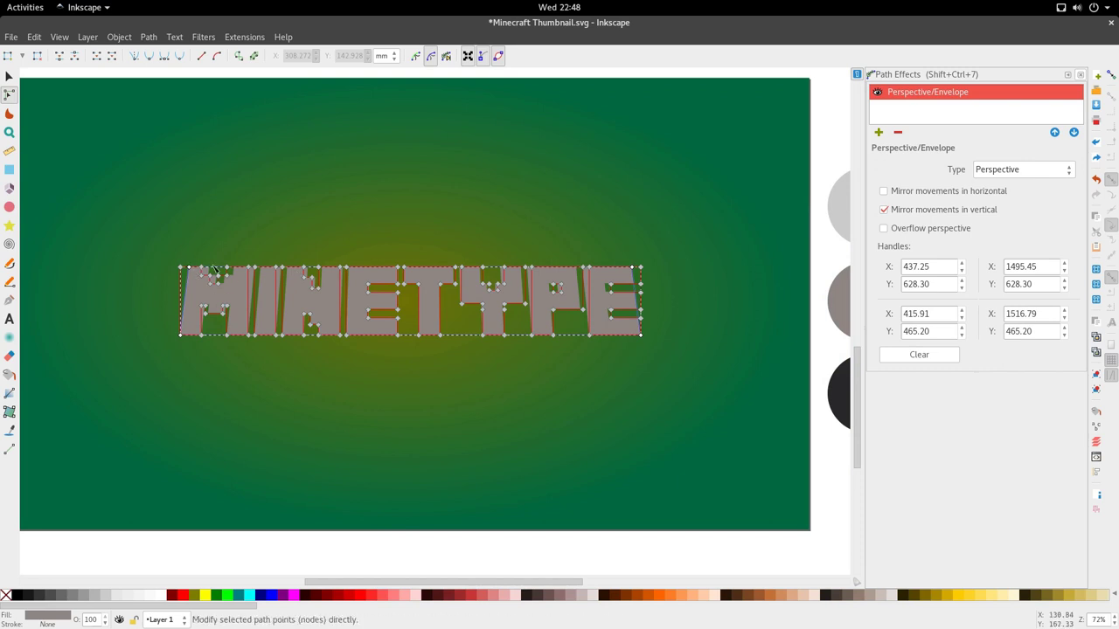
# - Deselect and reselect the perspective title, then undo the unintended change to its width
pyautogui.press('s')
pyautogui.click(475, 391)
pyautogui.scroll(-1, 398, 292)
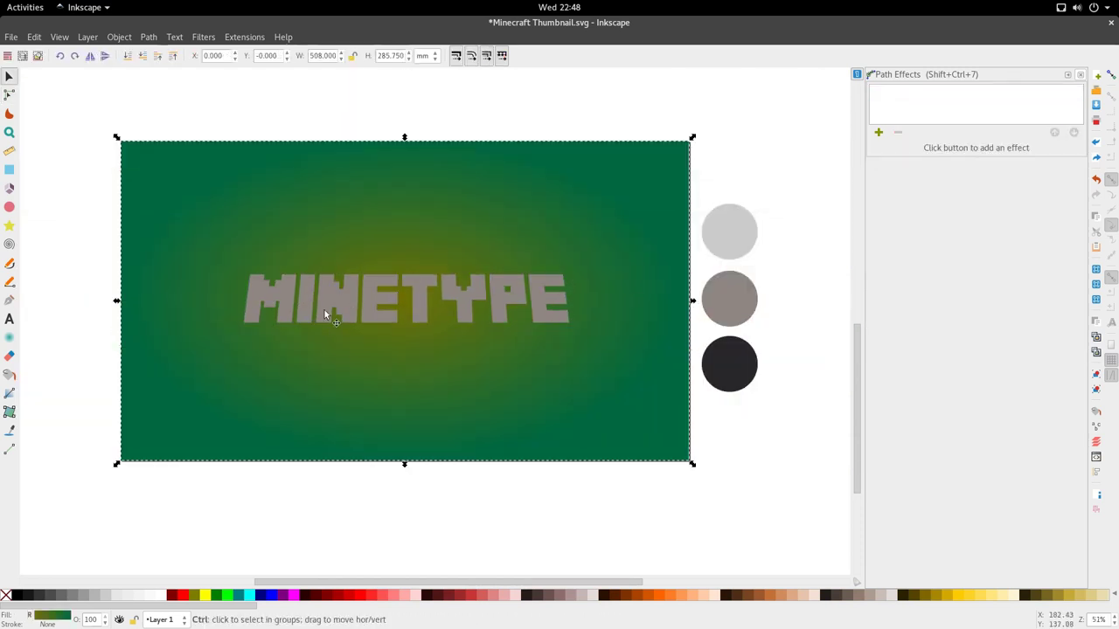
pyautogui.click(467, 306)
pyautogui.scroll(2, 464, 306)
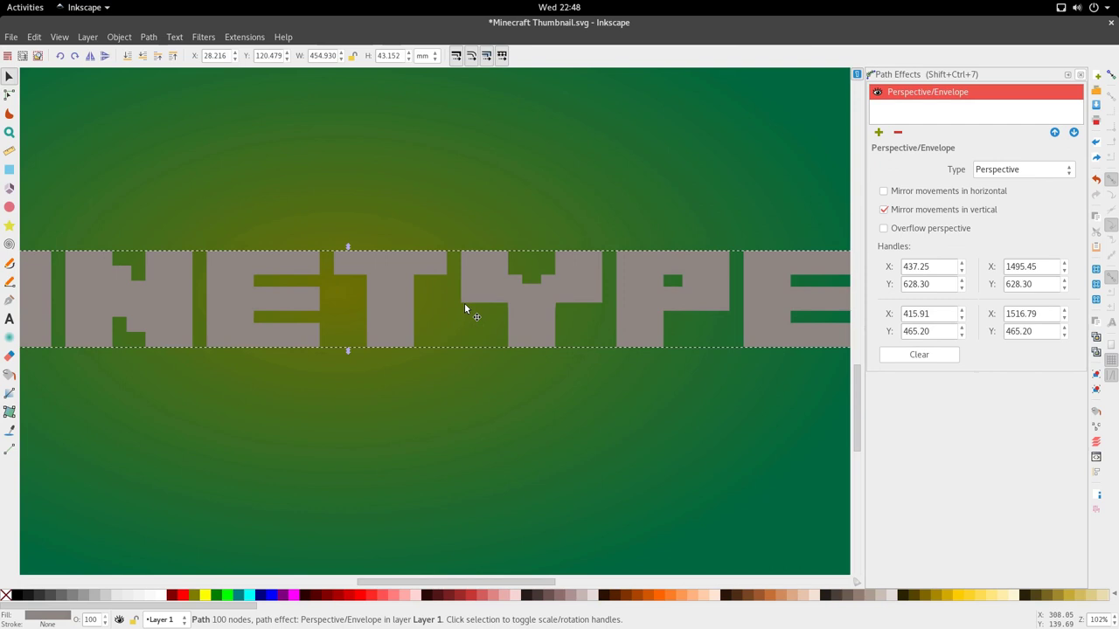
pyautogui.hotkey('ctrl', 'z')
pyautogui.scroll(-1, 489, 291)
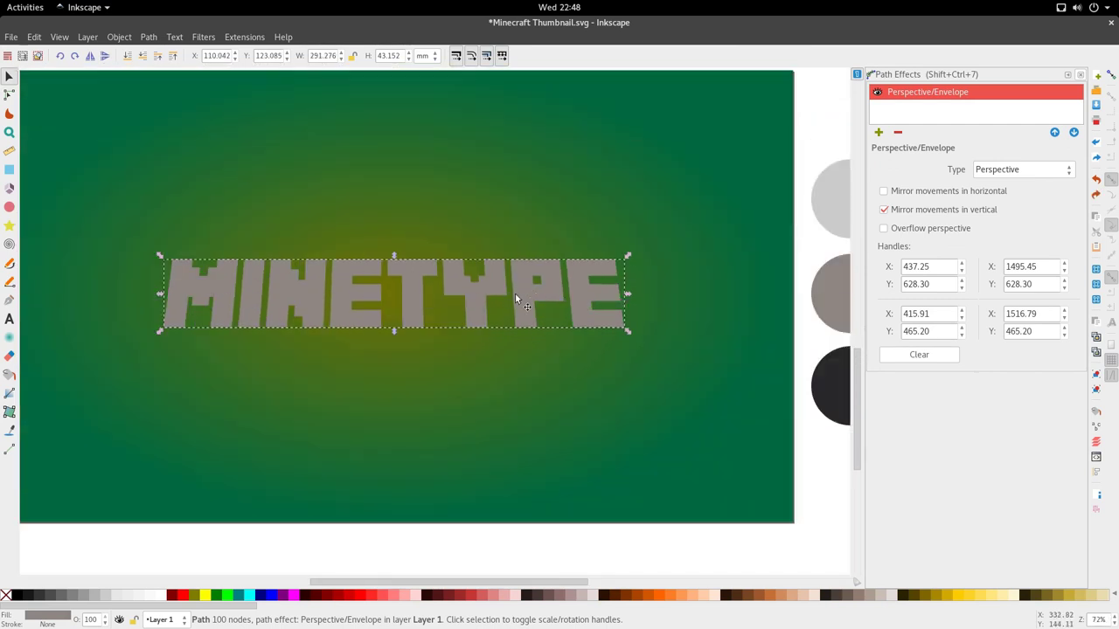
# - Convert the MINETYPE title with its perspective effect into a plain path and check its nodes
pyautogui.press('ctrl')
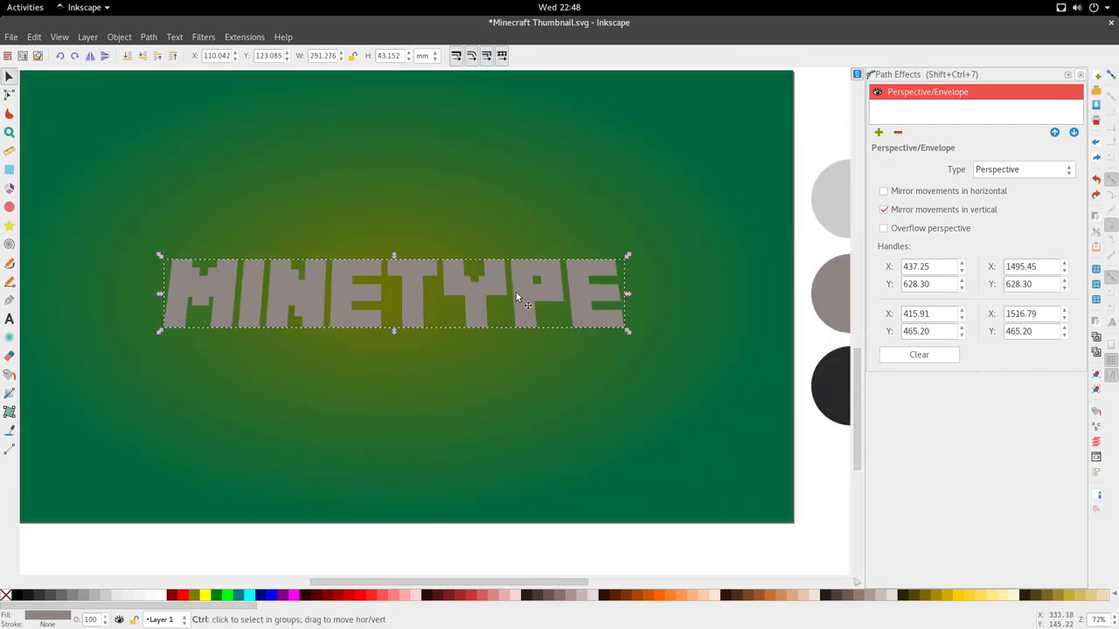
pyautogui.hotkey('ctrl', 'shift', 'c')
pyautogui.click(149, 36)
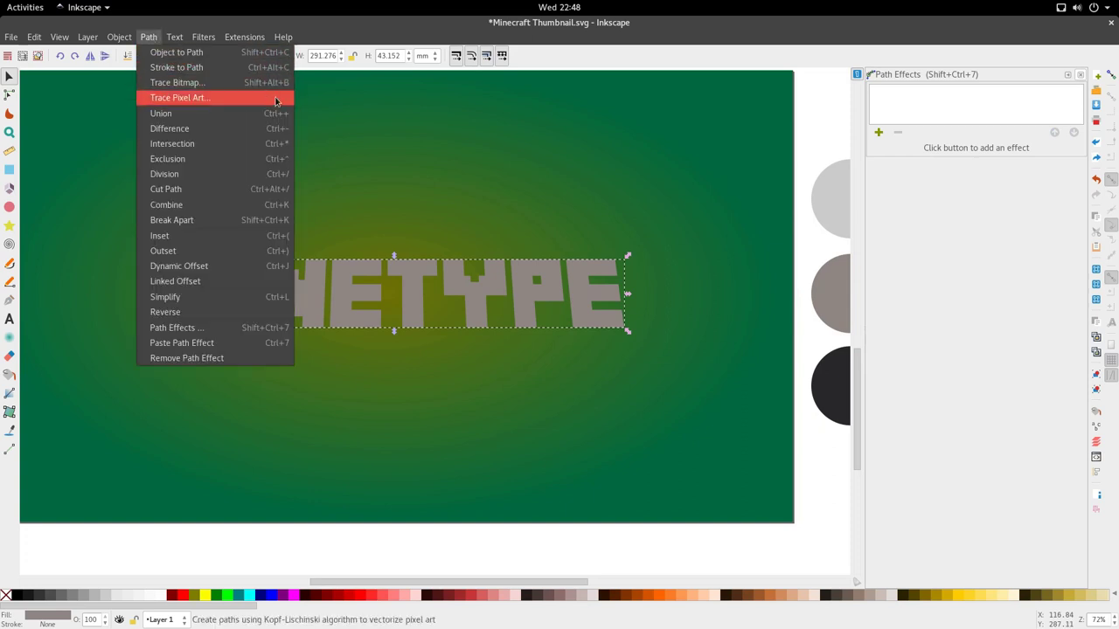
pyautogui.click(411, 309)
pyautogui.keyDown('ctrl'); pyautogui.scroll(1, 451, 315); pyautogui.keyUp('ctrl')
pyautogui.press('F2')
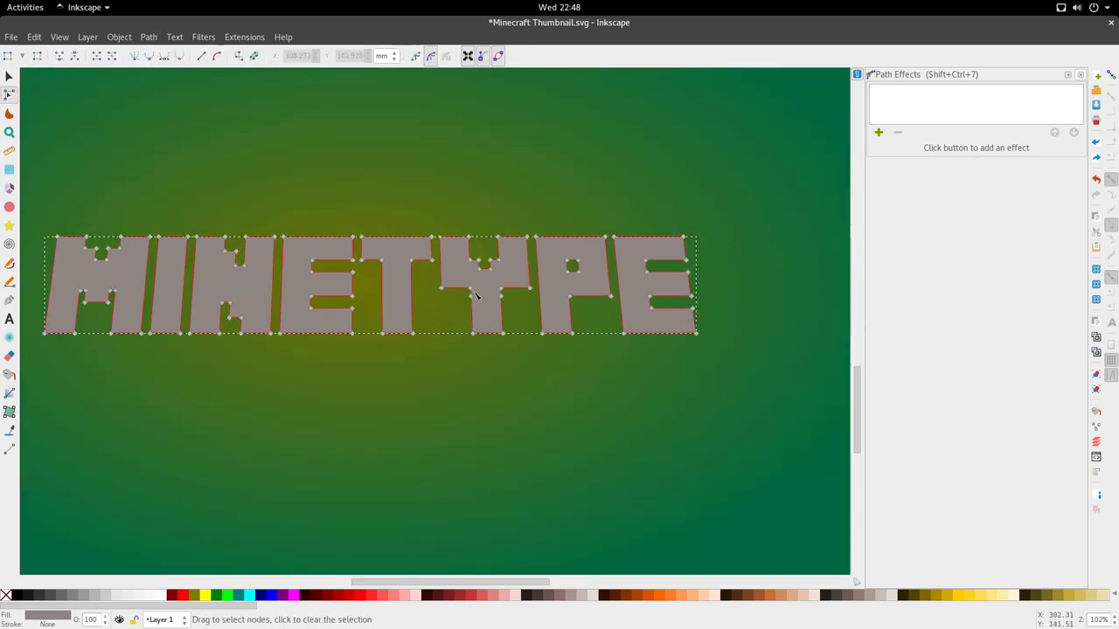
pyautogui.press('F1')
pyautogui.keyDown('ctrl'); pyautogui.scroll(-2, 549, 259); pyautogui.keyUp('ctrl')
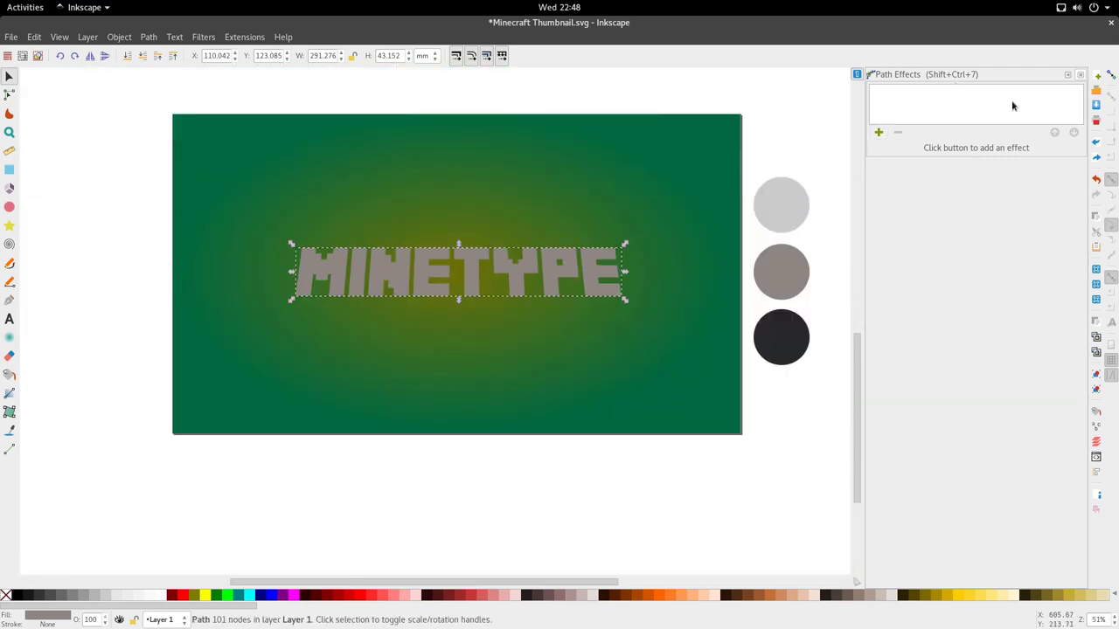
# - Try generating a Motion extrusion from the MINETYPE title with magnitude 30.0 and angle 90.0, and undo it
pyautogui.keyDown('ctrl'); pyautogui.scroll(1, 414, 297); pyautogui.keyUp('ctrl')
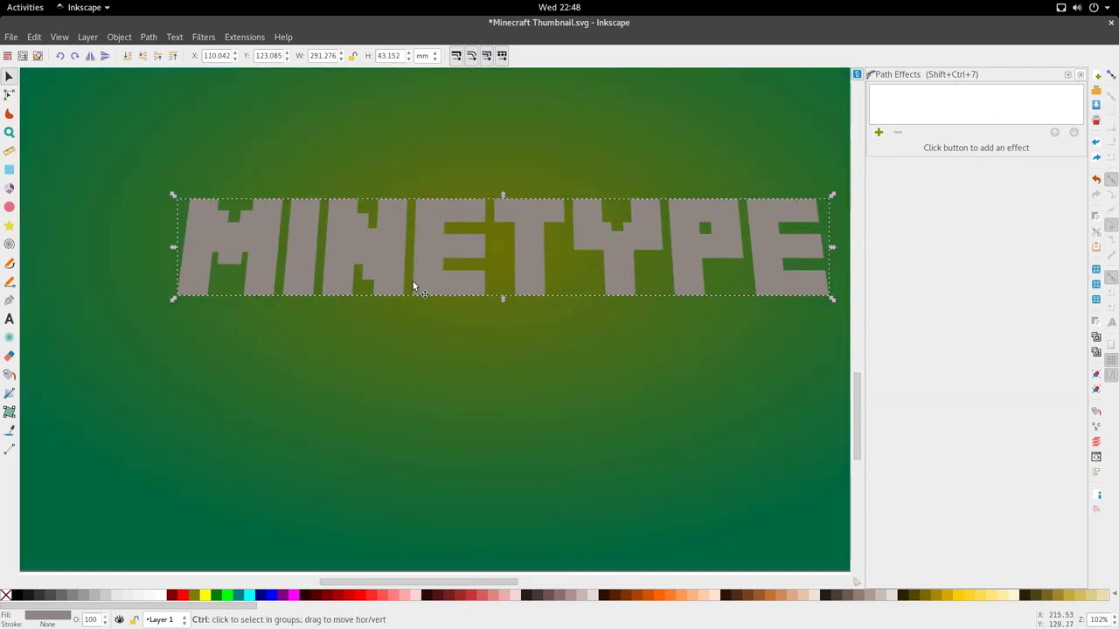
pyautogui.scroll(1, 414, 279)
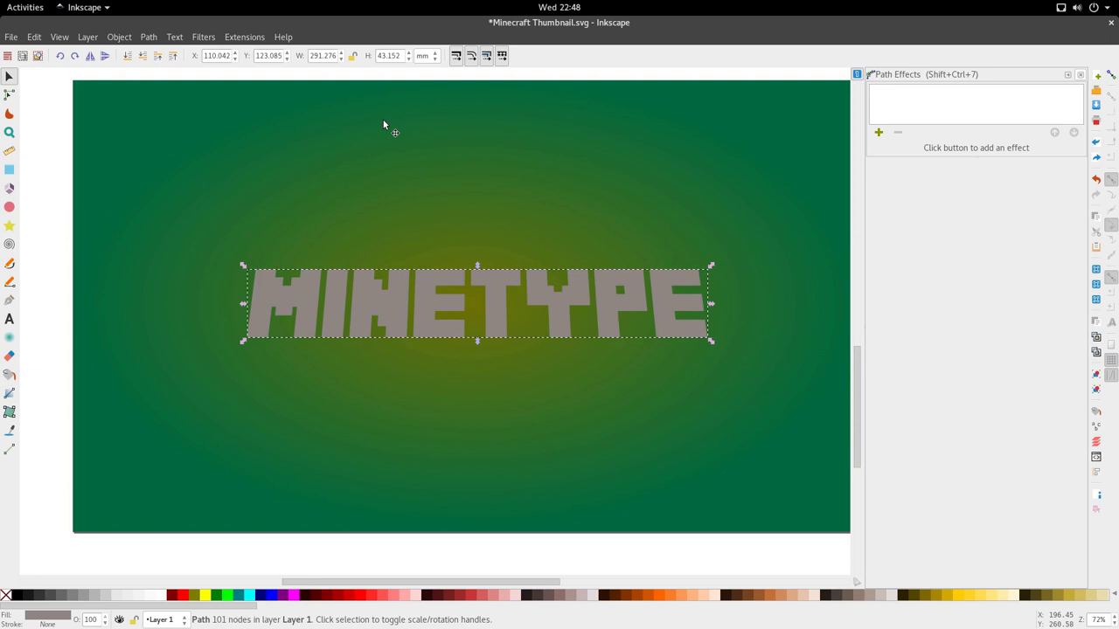
pyautogui.click(207, 41)
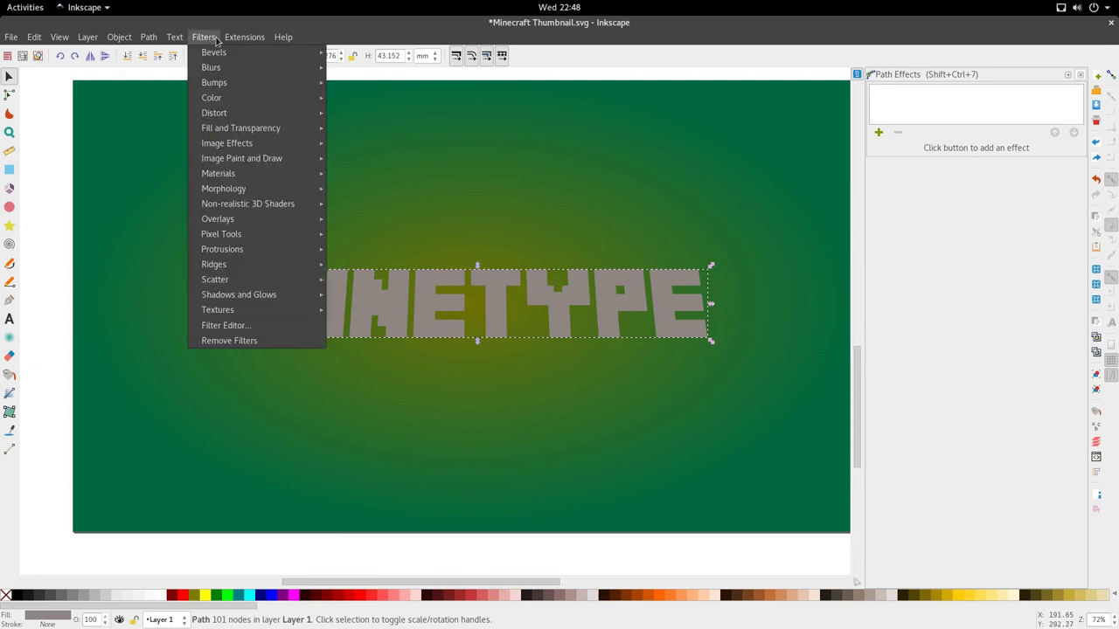
pyautogui.moveTo(240, 40)
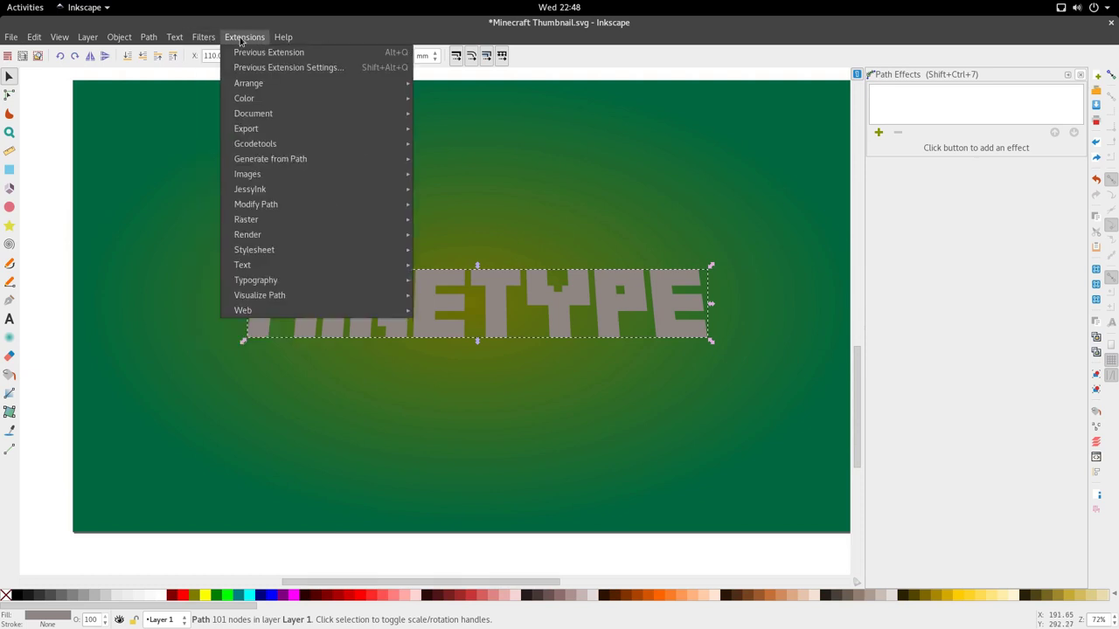
pyautogui.moveTo(289, 159)
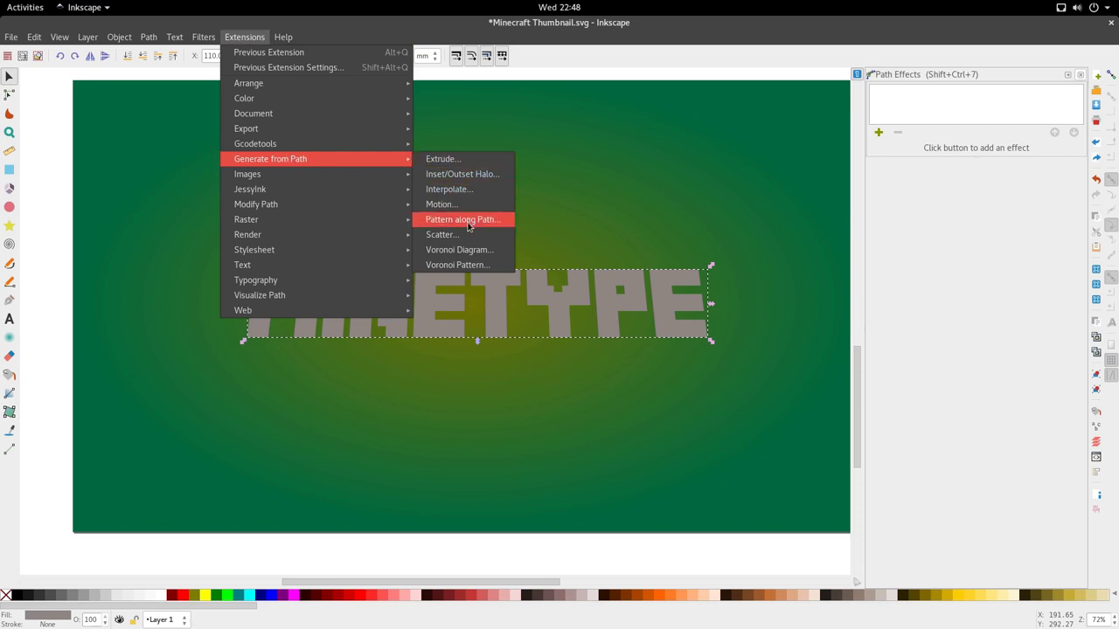
pyautogui.click(440, 206)
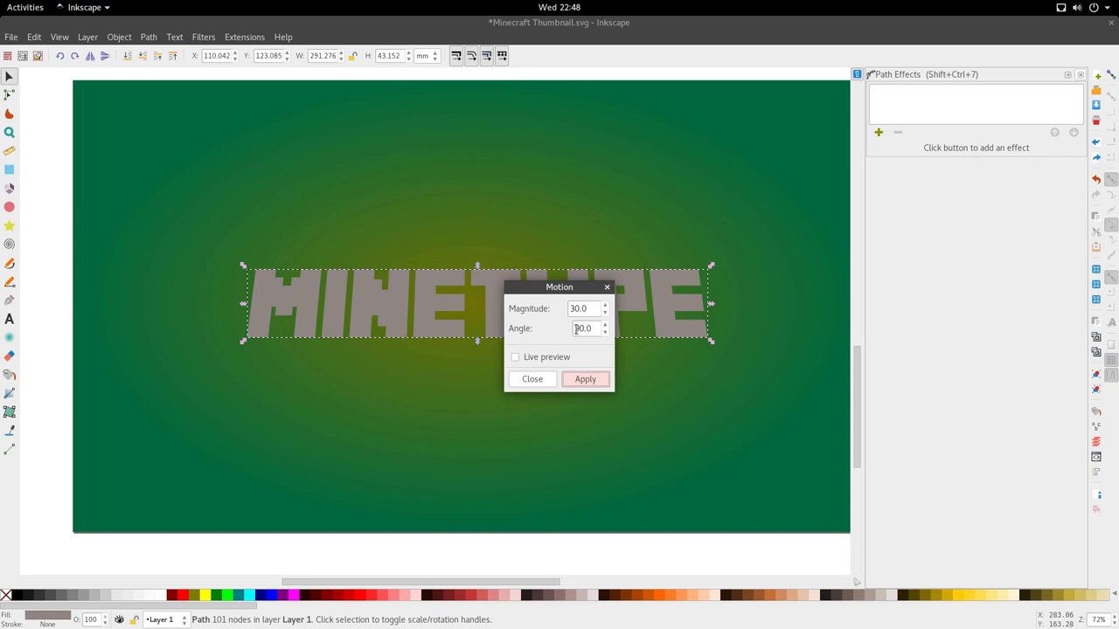
pyautogui.click(589, 381)
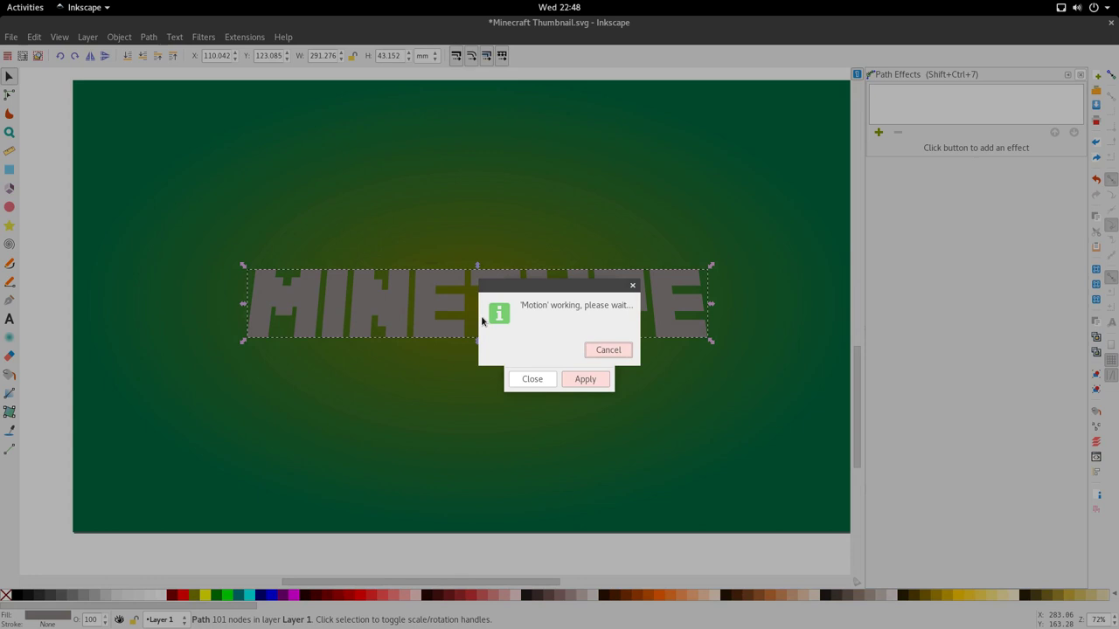
pyautogui.scroll(-1, 453, 308)
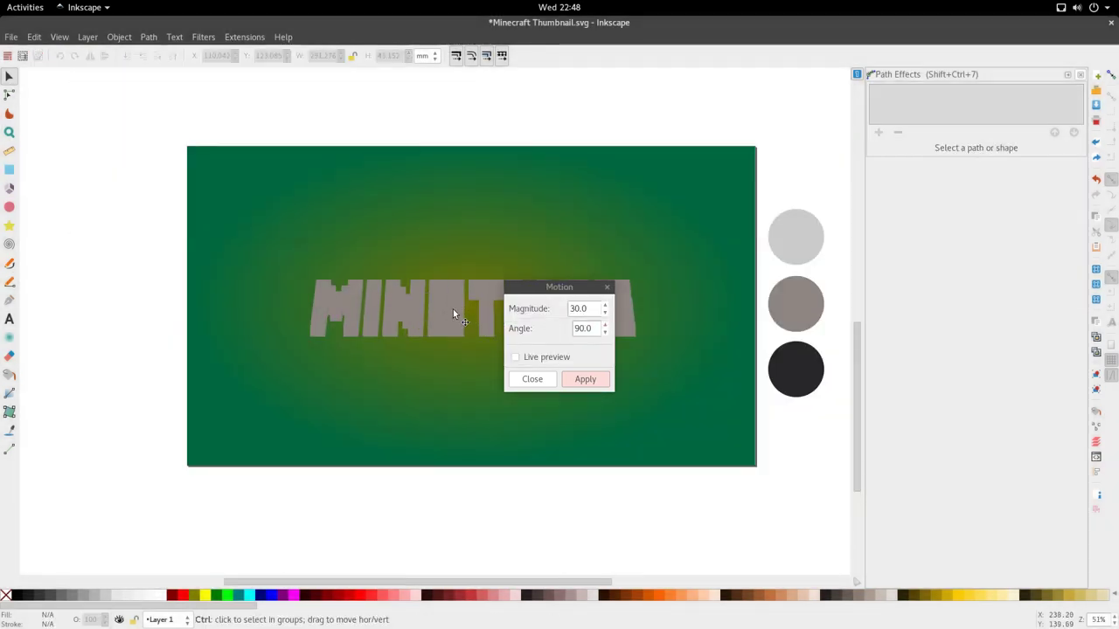
pyautogui.scroll(3, 407, 333)
pyautogui.scroll(-3, 397, 341)
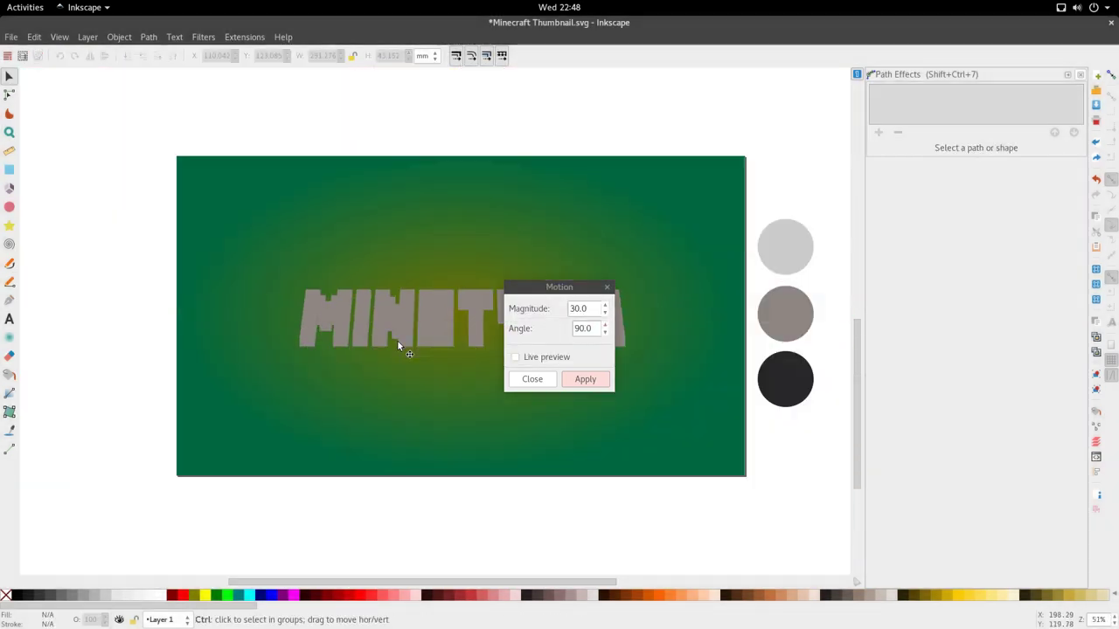
pyautogui.click(533, 383)
pyautogui.click(519, 344)
pyautogui.scroll(1, 520, 344)
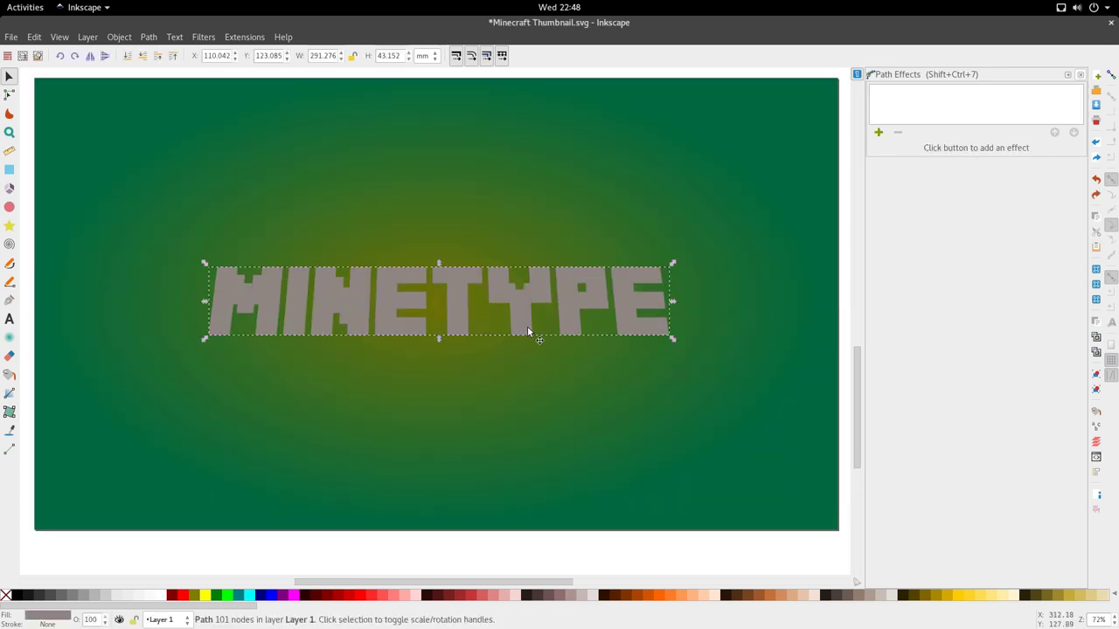
# - Generate a Motion extrusion from the MINETYPE title with magnitude 60.0 and angle 90.0
pyautogui.click(243, 37)
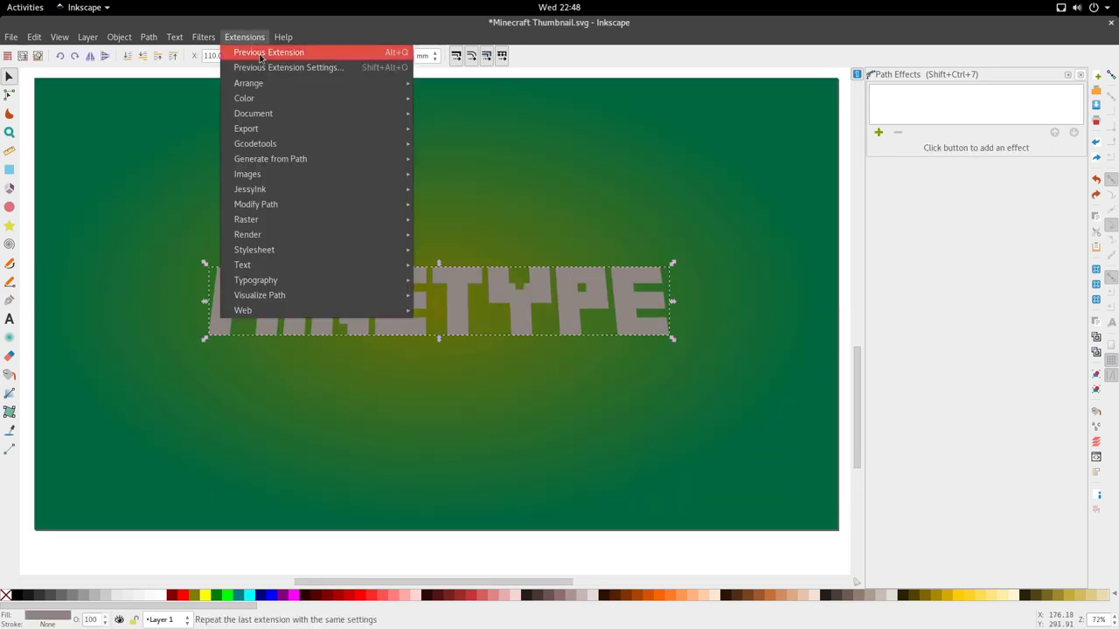
pyautogui.moveTo(290, 168)
pyautogui.moveTo(322, 160)
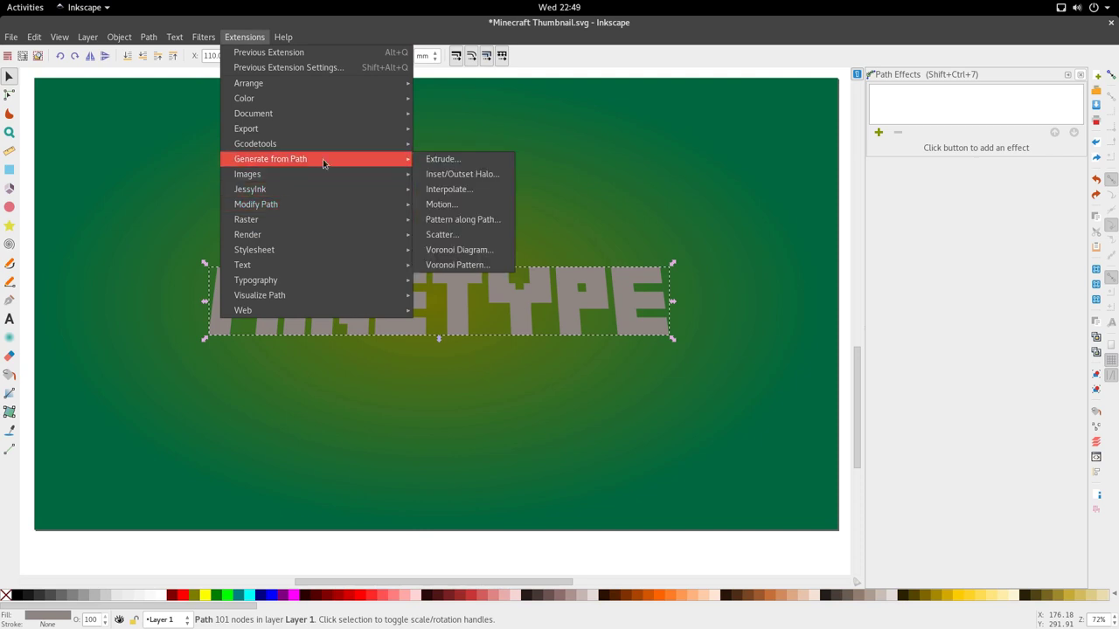
pyautogui.click(452, 204)
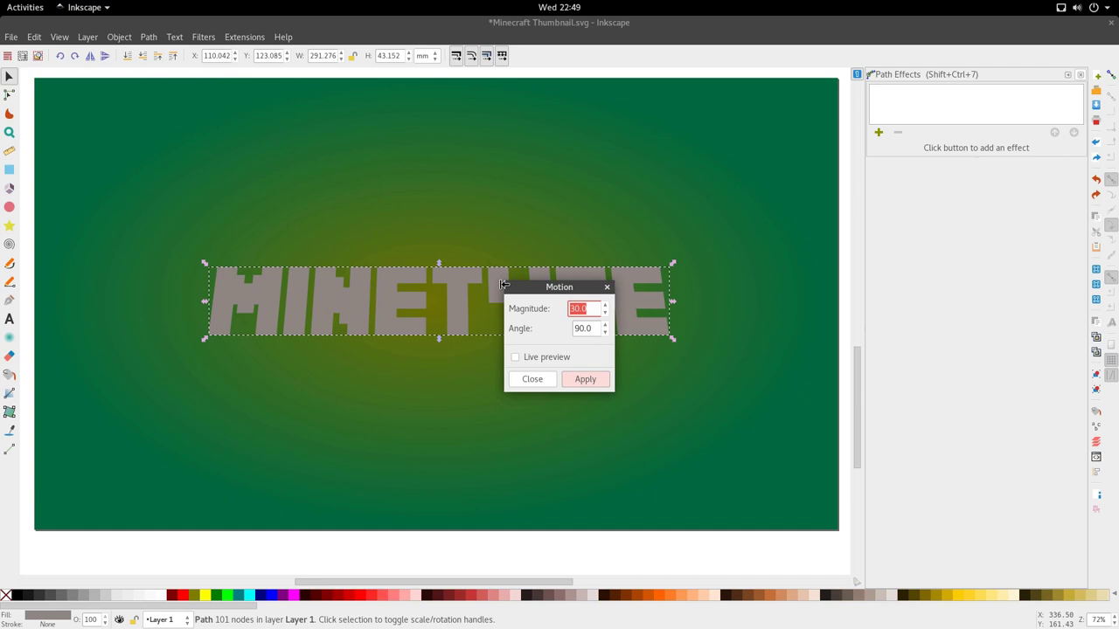
pyautogui.write('6')
pyautogui.click(578, 379)
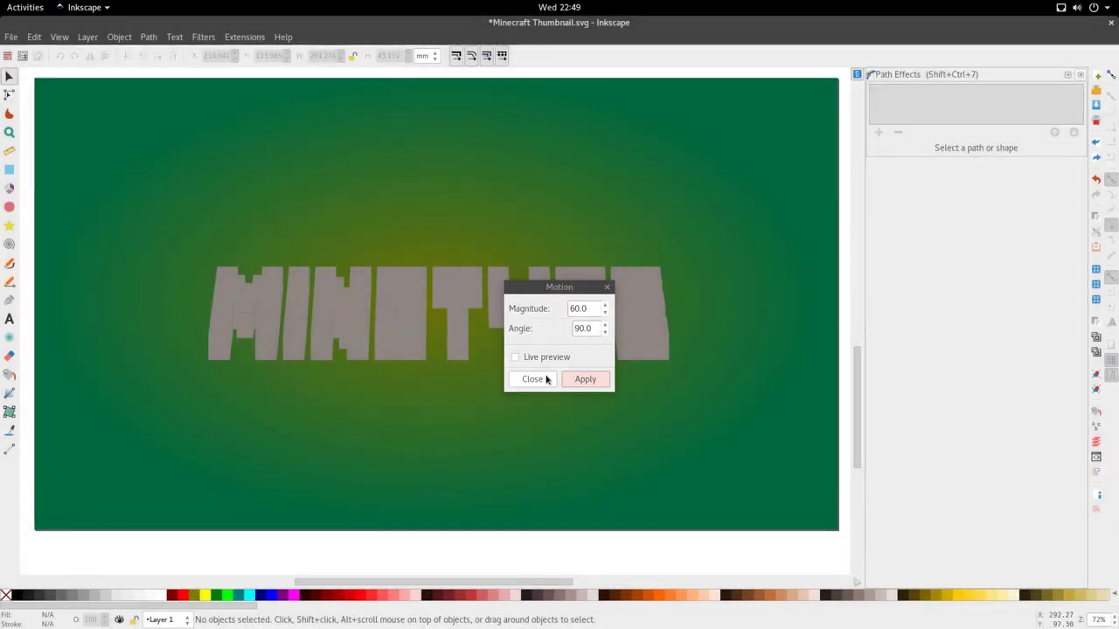
pyautogui.click(535, 381)
# - Compare the extruded title's depth with the finished MINETYPE reference design above the working thumbnail
pyautogui.scroll(-1, 457, 334)
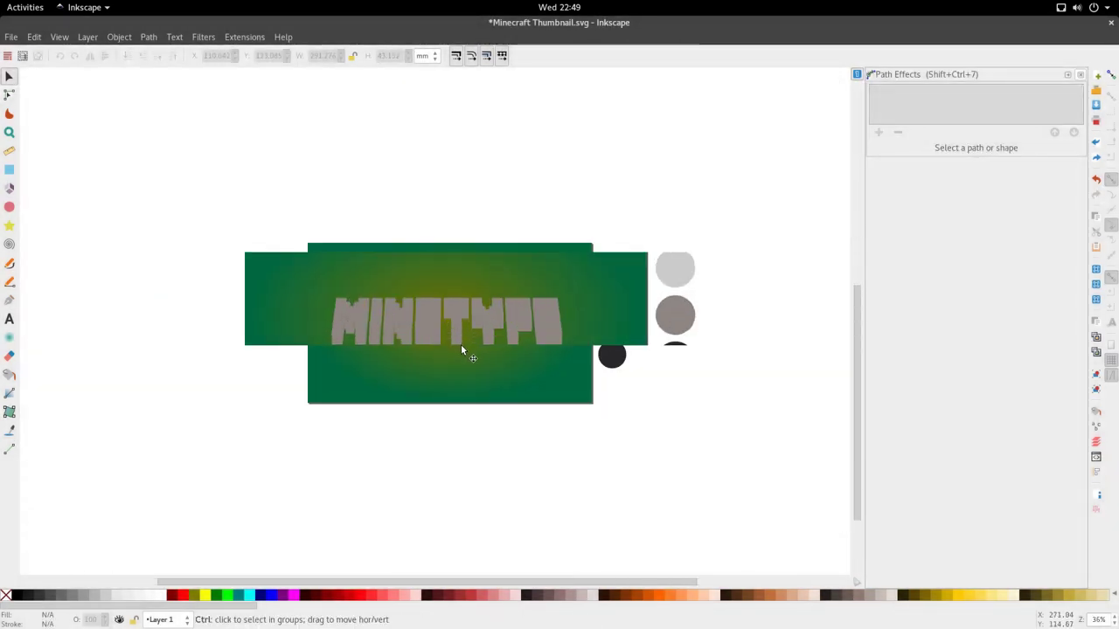
pyautogui.scroll(10, 454, 332)
pyautogui.scroll(-4, 416, 252)
pyautogui.scroll(3, 410, 189)
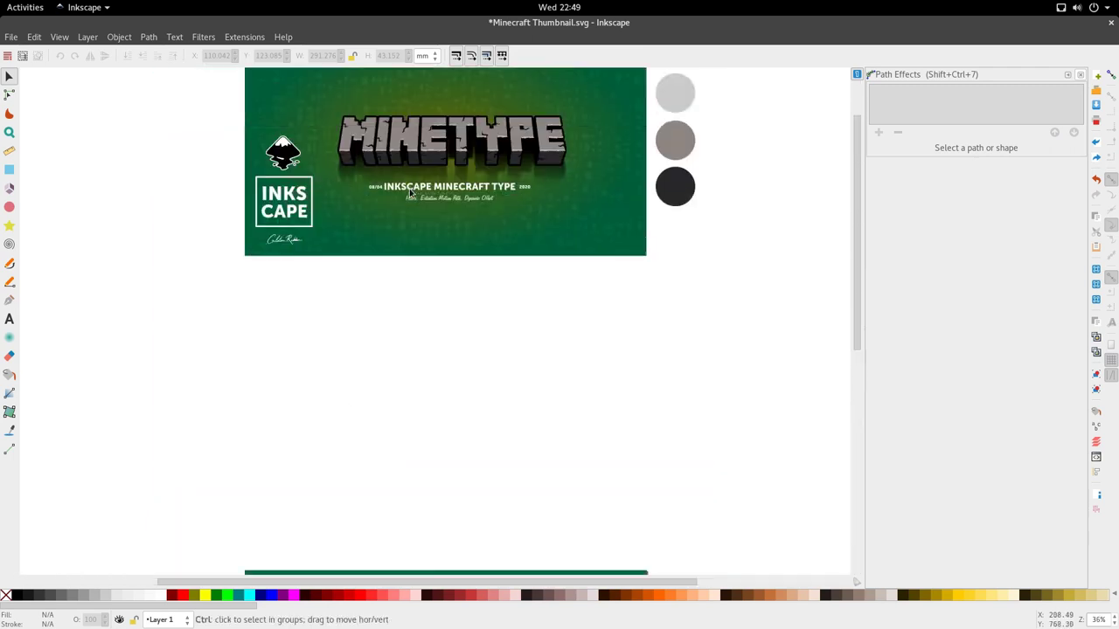
pyautogui.scroll(-2, 410, 189)
pyautogui.scroll(-3, 409, 251)
pyautogui.scroll(3, 403, 289)
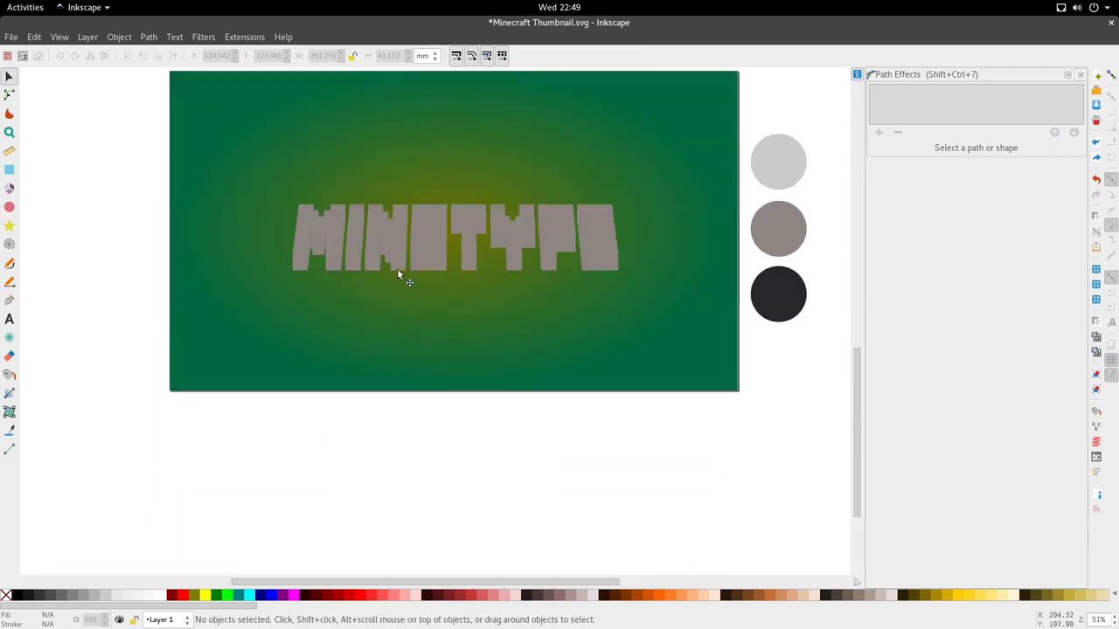
# - Try to recolour the extruded side faces from the palette circles while they are still grouped with the title
pyautogui.click(397, 273)
pyautogui.press('d')
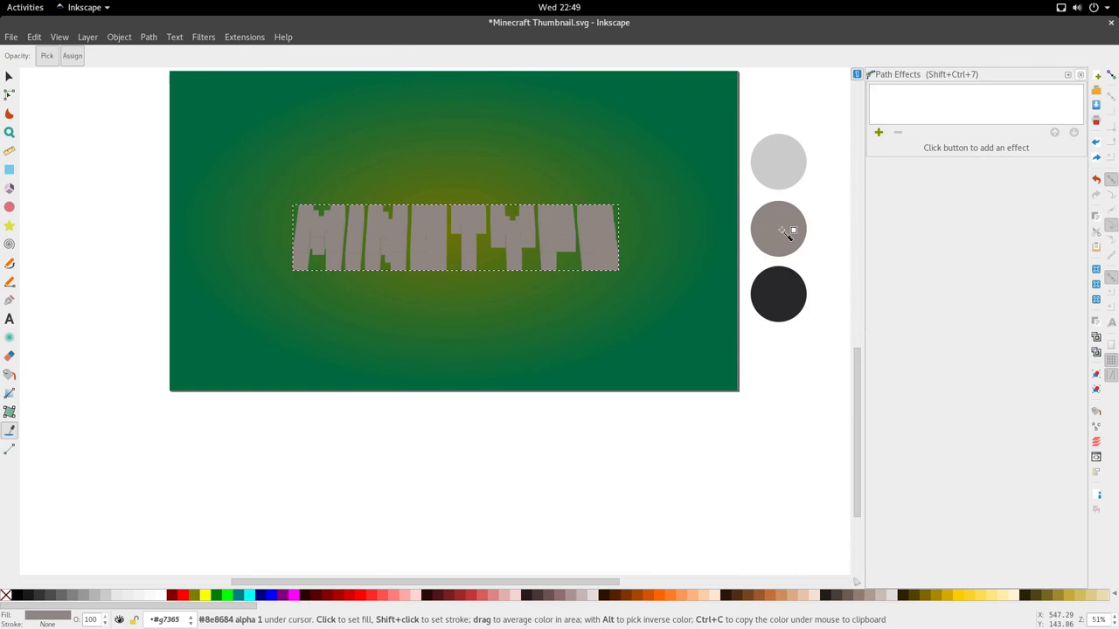
pyautogui.press('s')
pyautogui.doubleClick(574, 244)
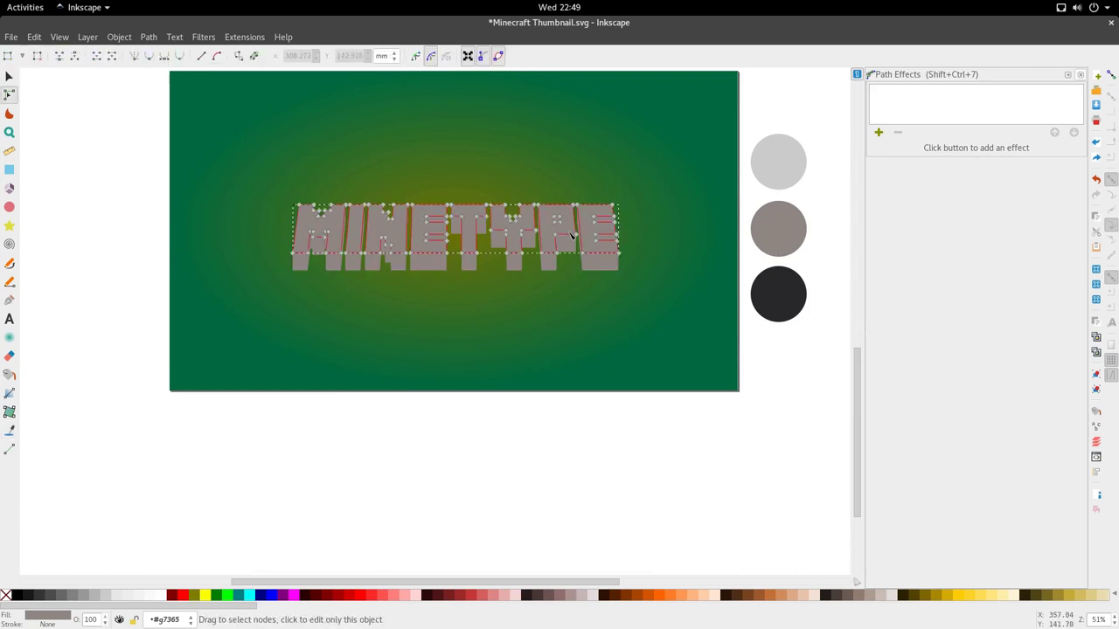
pyautogui.press('d')
pyautogui.press('s')
pyautogui.click(607, 266)
pyautogui.press('d')
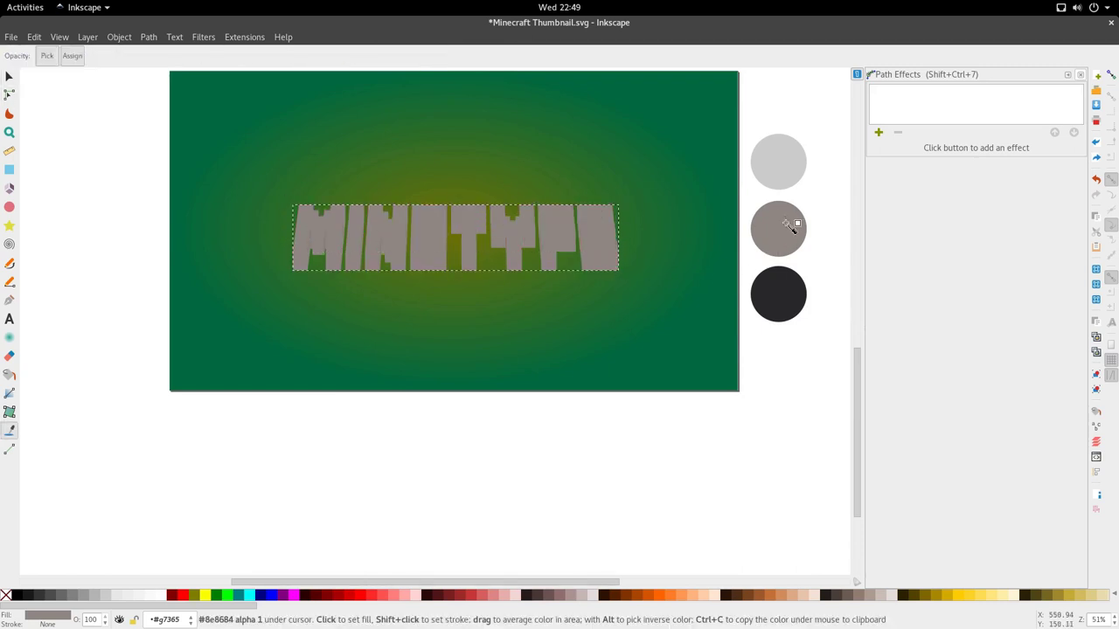
pyautogui.press('s')
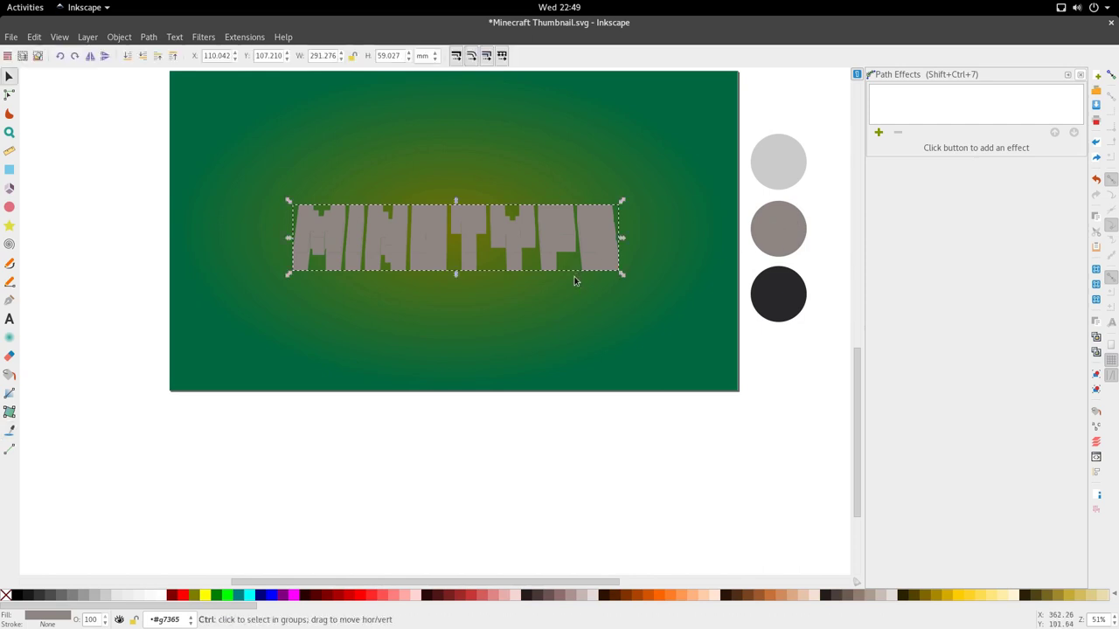
# - Try to move the extruded part of the grouped title and undo the change
pyautogui.click(589, 286)
pyautogui.hotkey('ctrl', 'z')
pyautogui.moveTo(584, 270); pyautogui.dragTo(591, 297)
pyautogui.hotkey('ctrl', 'z')
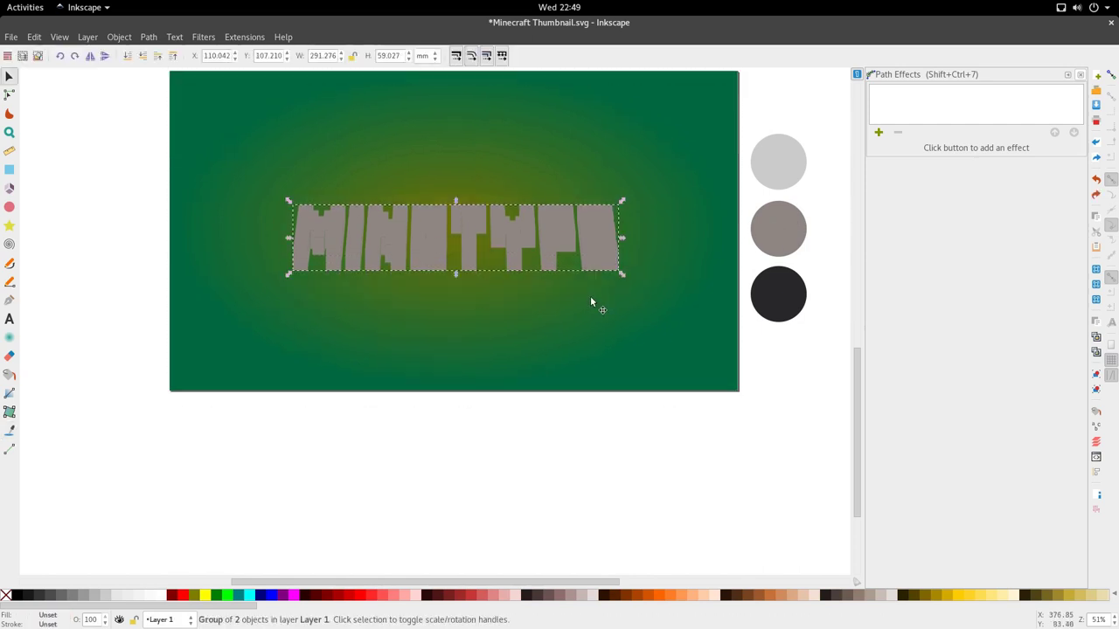
# - Ungroup the title face from its extrusion and fill the extruded sides with the dark palette circle's colour
pyautogui.hotkey('ctrl', 'shift', 'g')
pyautogui.click(587, 403)
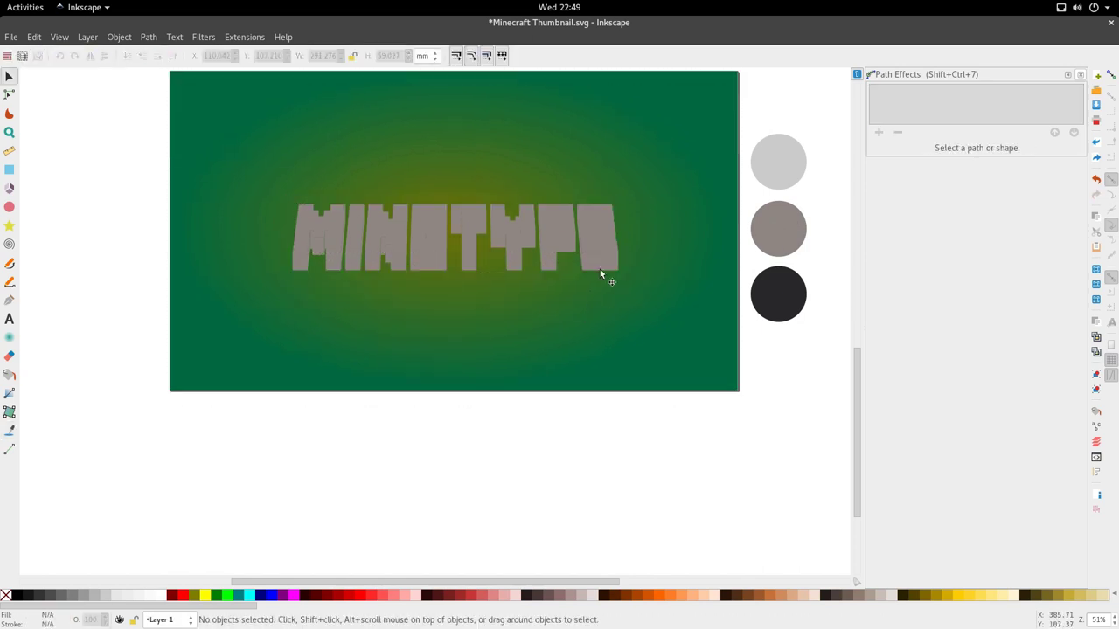
pyautogui.click(600, 269)
pyautogui.press('d')
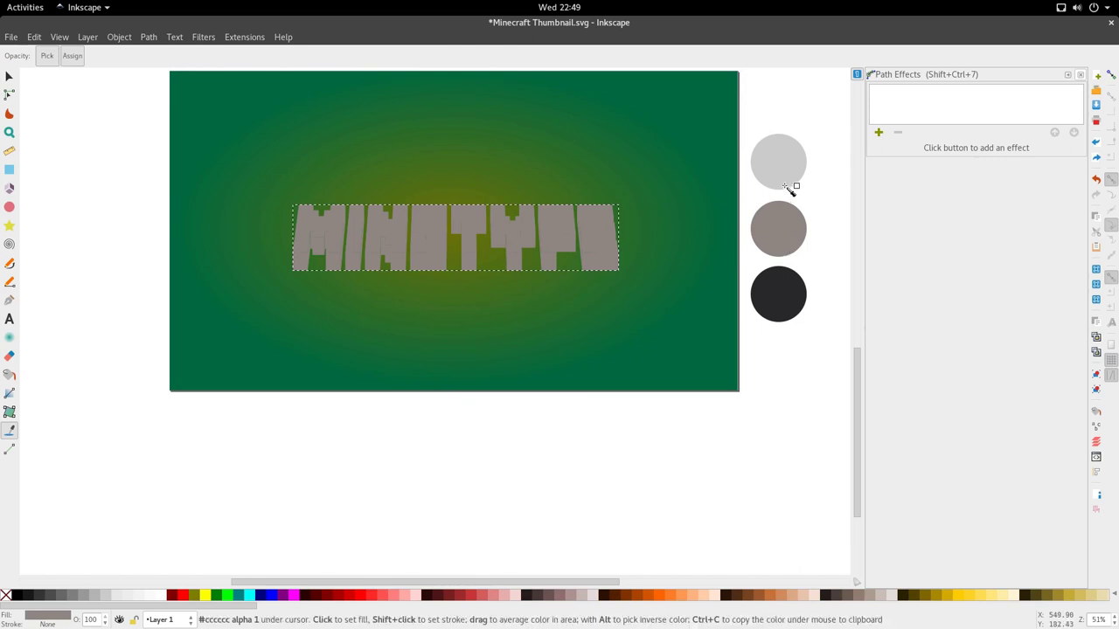
pyautogui.press('s')
pyautogui.press('d')
pyautogui.click(769, 288)
pyautogui.press('s')
# - Examine the dark extruded sides up close and select the single side face beneath the first E
pyautogui.keyDown('ctrl'); pyautogui.scroll(2, 461, 252); pyautogui.keyUp('ctrl')
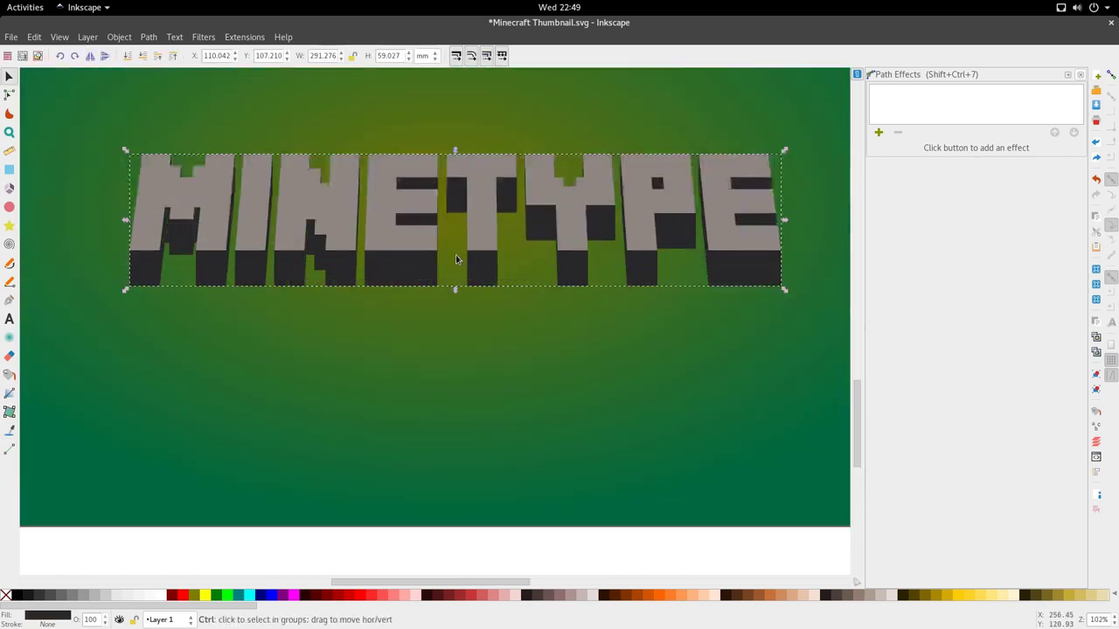
pyautogui.scroll(3, 456, 251)
pyautogui.keyDown('ctrl'); pyautogui.scroll(-2, 456, 251); pyautogui.keyUp('ctrl')
pyautogui.keyDown('ctrl'); pyautogui.scroll(2, 402, 299); pyautogui.keyUp('ctrl')
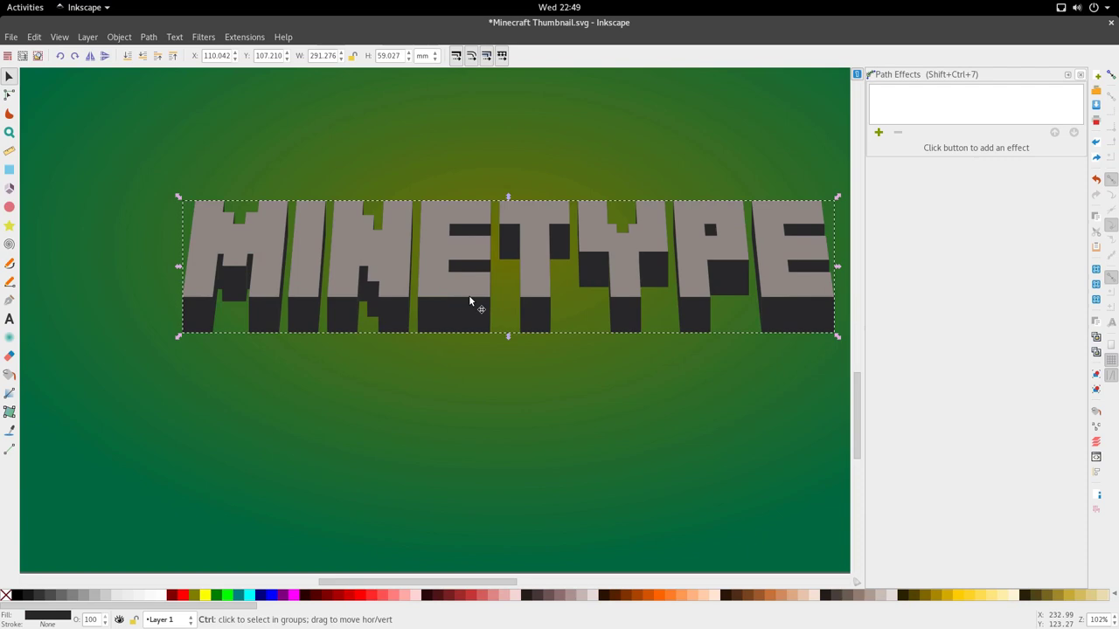
pyautogui.keyDown('ctrl'); pyautogui.scroll(-2, 469, 295); pyautogui.keyUp('ctrl')
pyautogui.keyDown('ctrl'); pyautogui.scroll(3, 471, 309); pyautogui.keyUp('ctrl')
pyautogui.press('Escape')
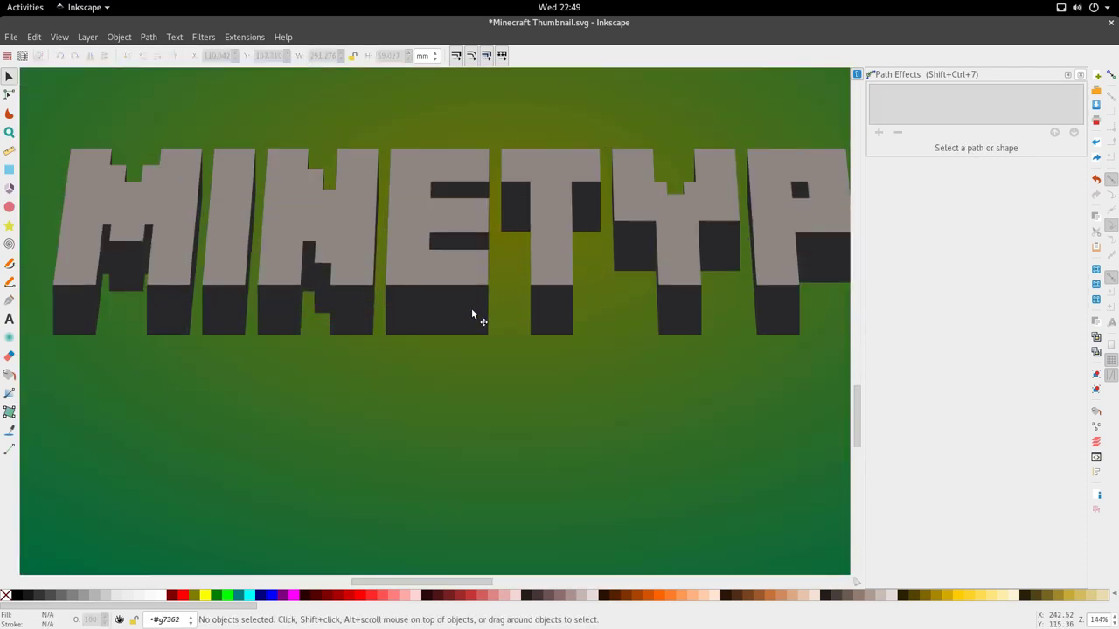
pyautogui.keyDown('ctrl'); pyautogui.click(470, 322); pyautogui.keyUp('ctrl')
pyautogui.keyDown('ctrl'); pyautogui.scroll(-3, 468, 324); pyautogui.keyUp('ctrl')
pyautogui.press('s')
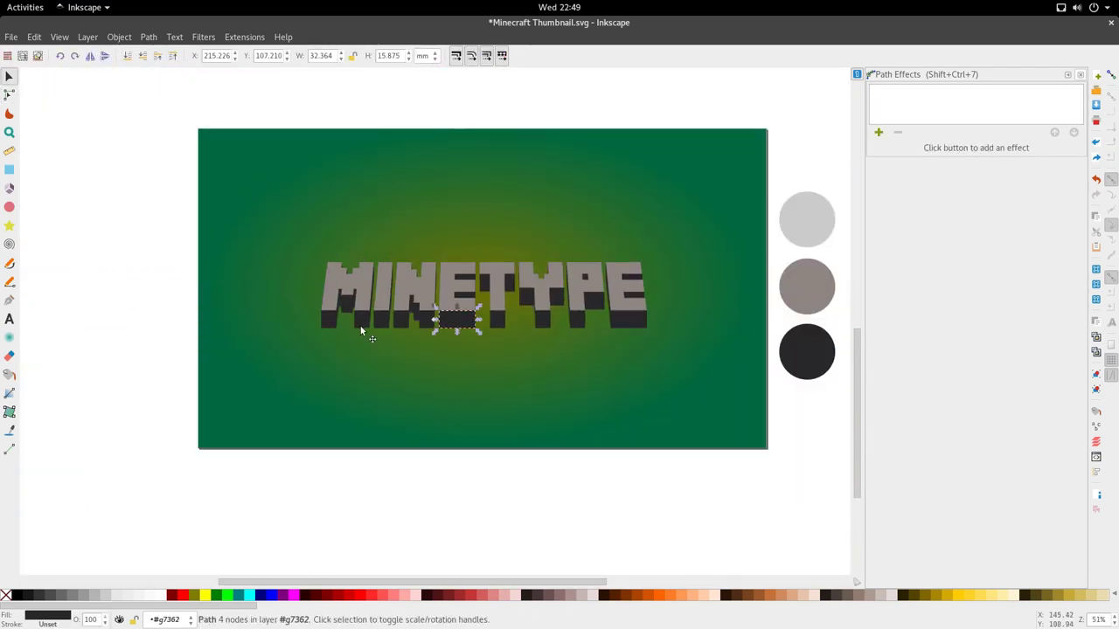
# - Move the light MINETYPE face straight up, clear of the dark extruded sides
pyautogui.click(364, 323)
pyautogui.click(354, 357)
pyautogui.moveTo(497, 295); pyautogui.dragTo(487, 220)
# - Ungroup the dark side faces and unite them into one path
pyautogui.click(448, 278)
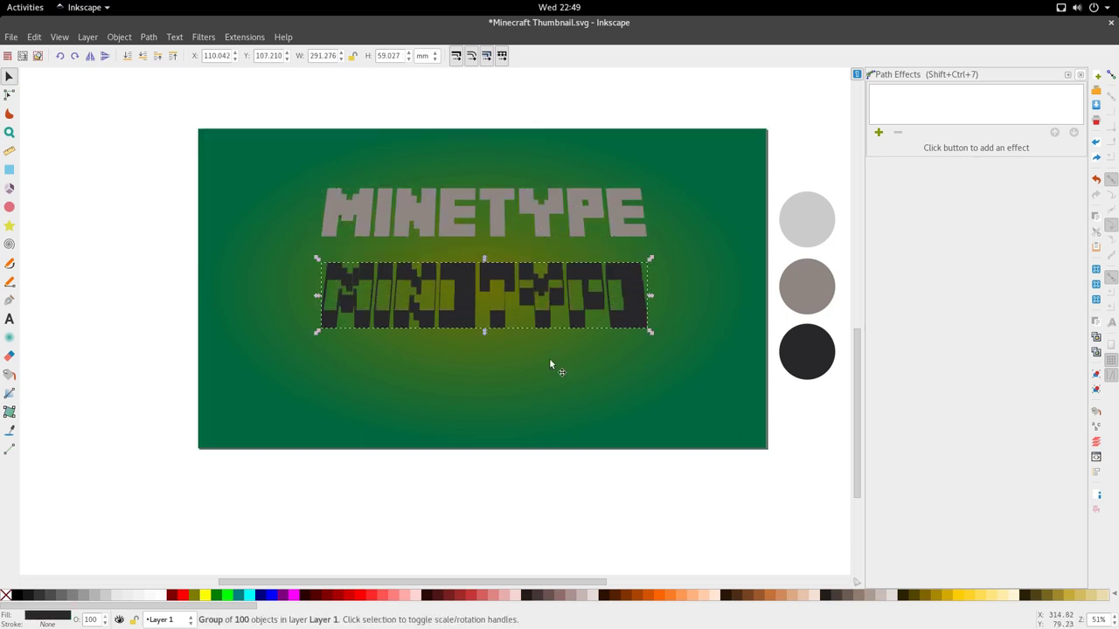
pyautogui.hotkey('ctrl', 'shift', 'g')
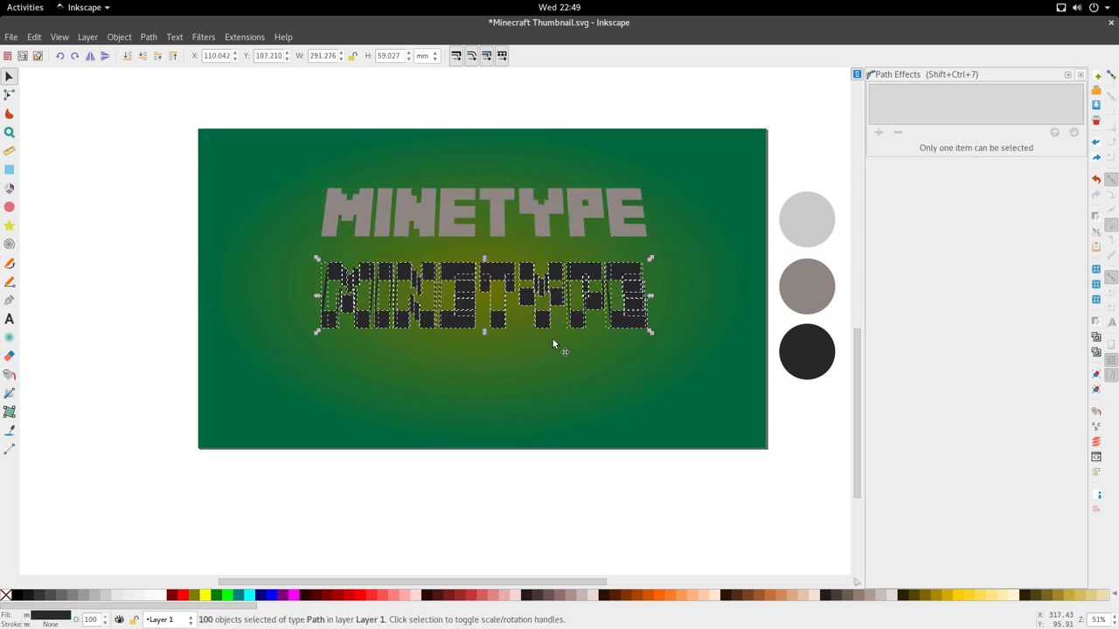
pyautogui.click(149, 36)
pyautogui.click(159, 129)
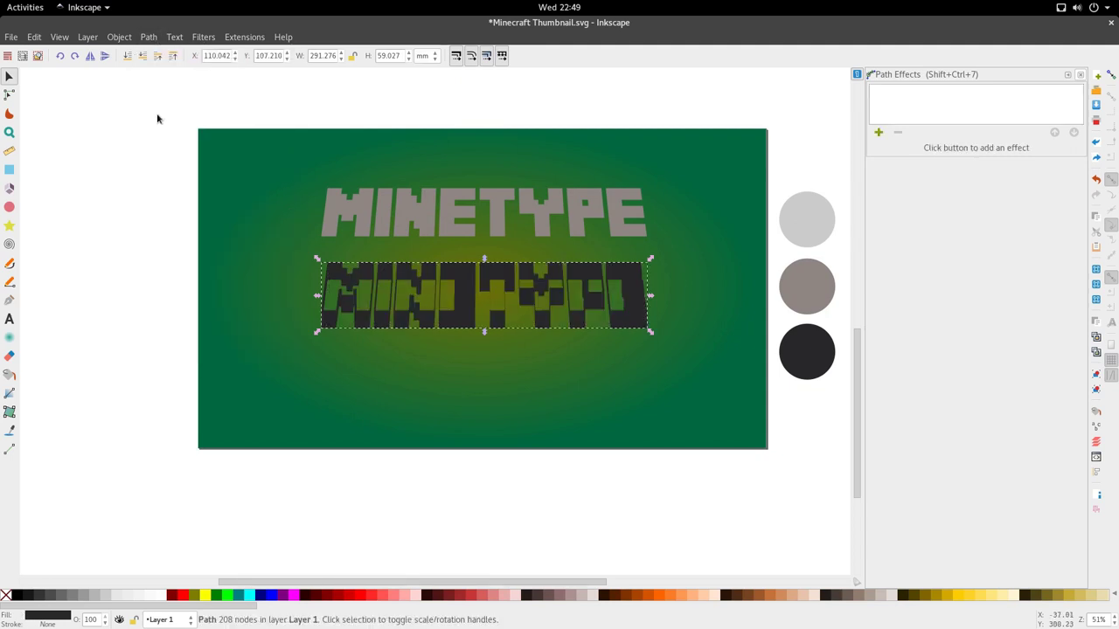
# - Move the light title face back down over the dark extrusion and fine-tune its vertical position to Y 122.939 mm
pyautogui.scroll(1, 500, 208)
pyautogui.moveTo(500, 210); pyautogui.dragTo(502, 316)
pyautogui.scroll(2, 411, 324)
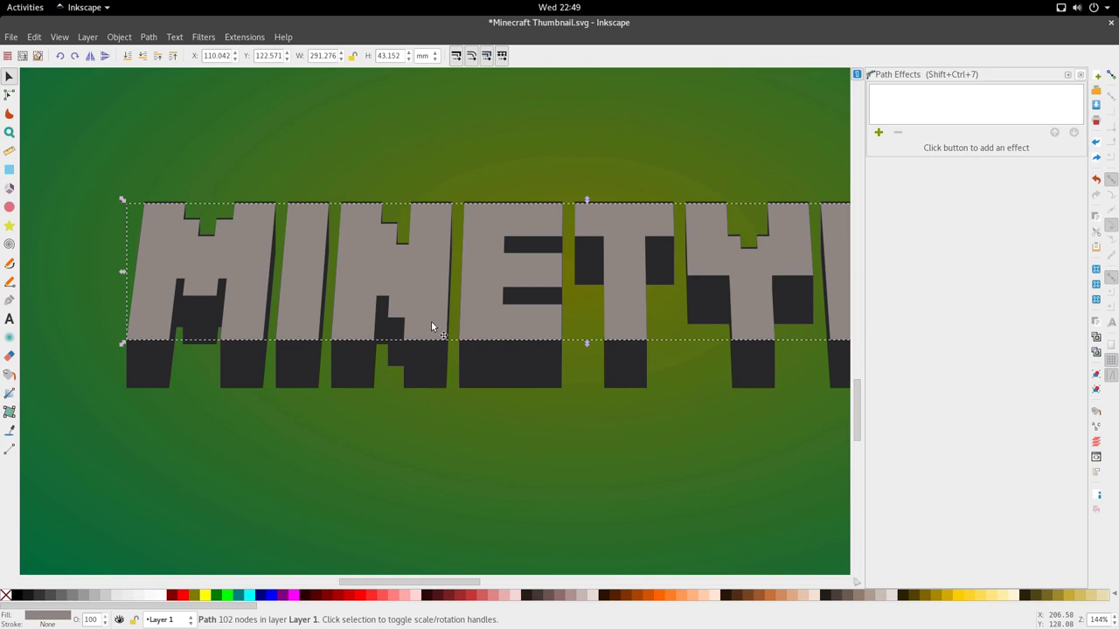
pyautogui.moveTo(431, 321); pyautogui.dragTo(430, 317)
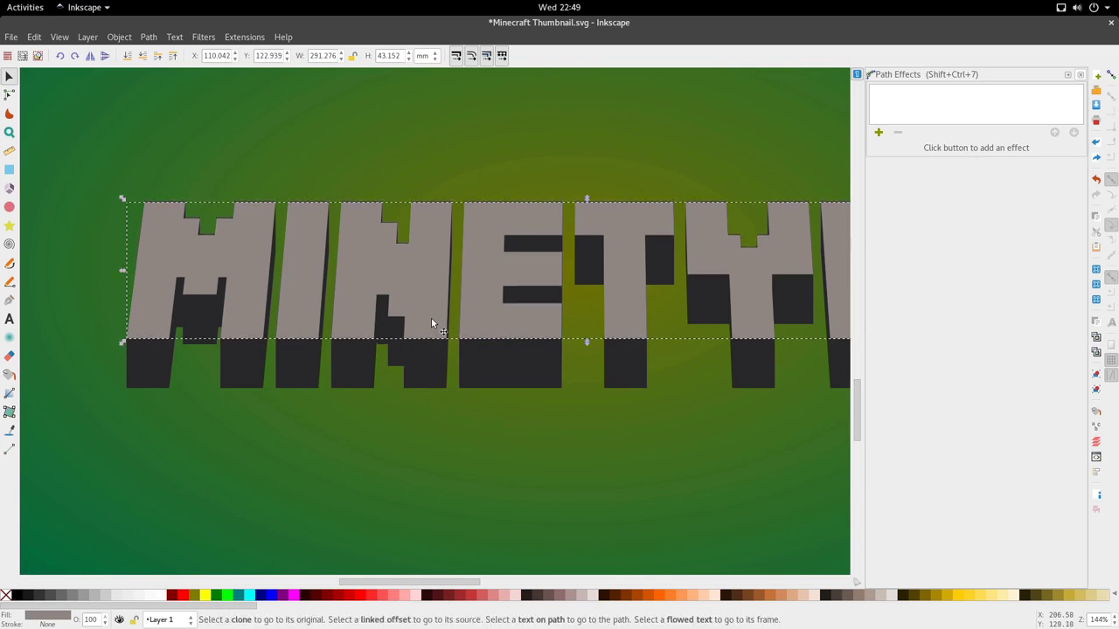
# - Select the title face together with the dark extrusion, then undo and redo the last vertical adjustment
pyautogui.keyDown('shift'); pyautogui.click(439, 365); pyautogui.keyUp('shift')
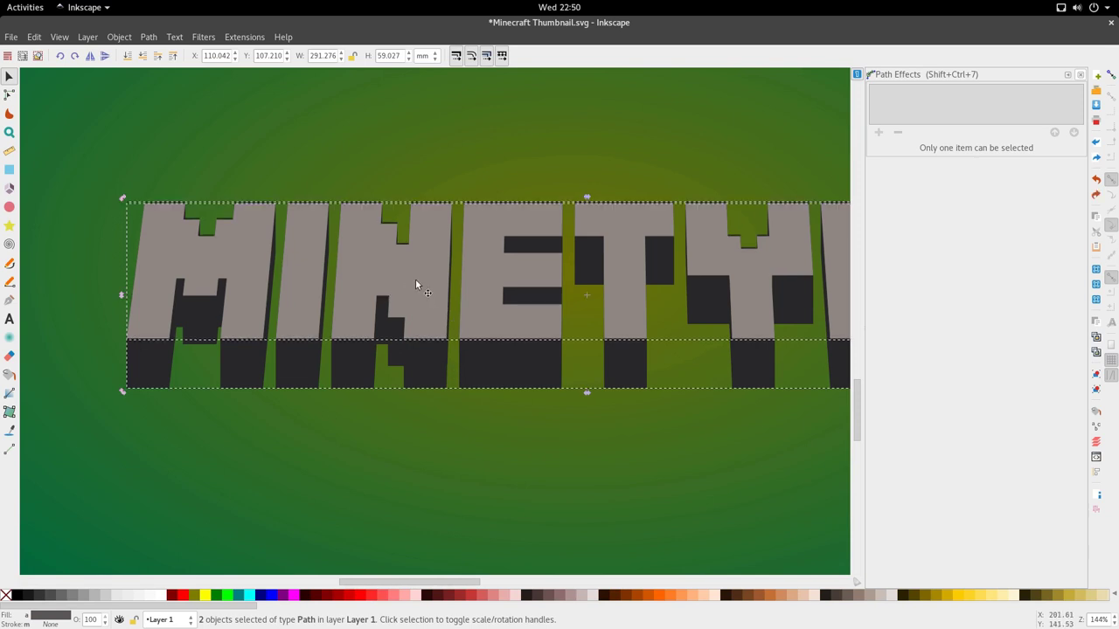
pyautogui.hotkey('ctrl', 'z')
pyautogui.hotkey('ctrl', 'shift', 'z')
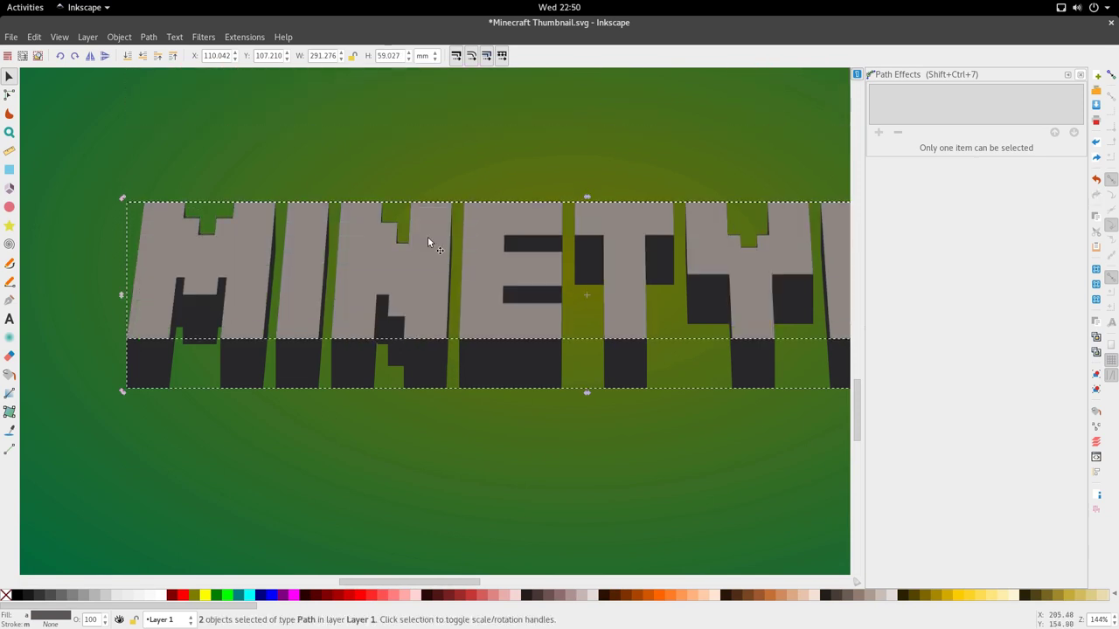
pyautogui.moveTo(437, 251); pyautogui.dragTo(347, 245)
pyautogui.hotkey('ctrl', 'z')
pyautogui.doubleClick(418, 268)
pyautogui.click(417, 271)
pyautogui.press('s')
pyautogui.moveTo(420, 278); pyautogui.dragTo(396, 276)
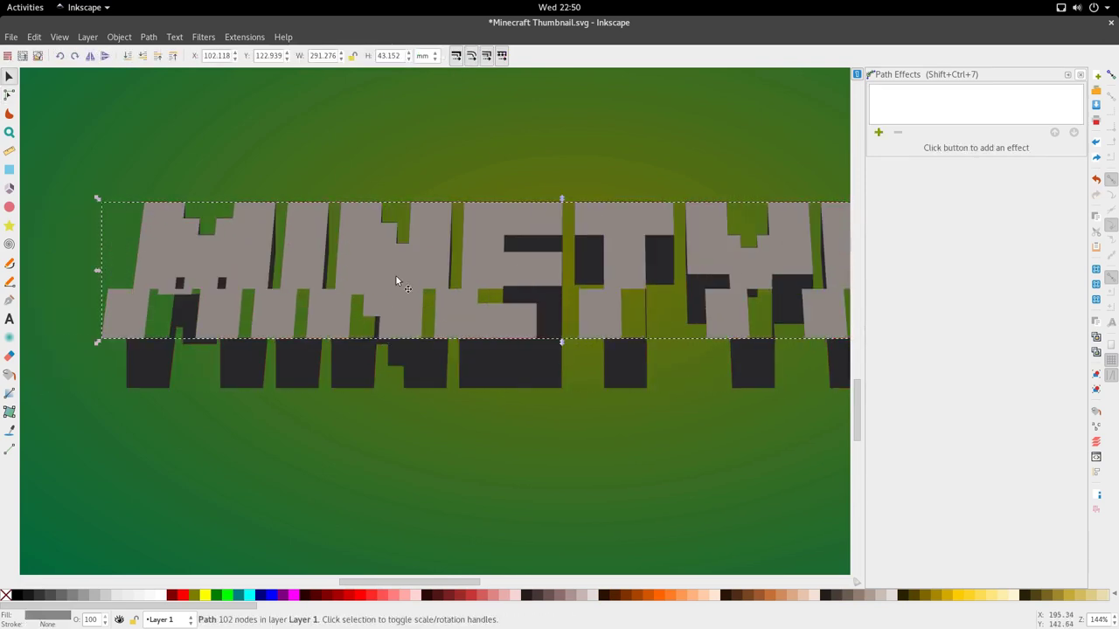
pyautogui.hotkey('ctrl', 'z')
# - Try to cut the title shape out of the dark extrusion using a duplicate of the light face and Difference
pyautogui.hotkey('ctrl', 'd')
pyautogui.keyDown('shift'); pyautogui.click(431, 363); pyautogui.keyUp('shift')
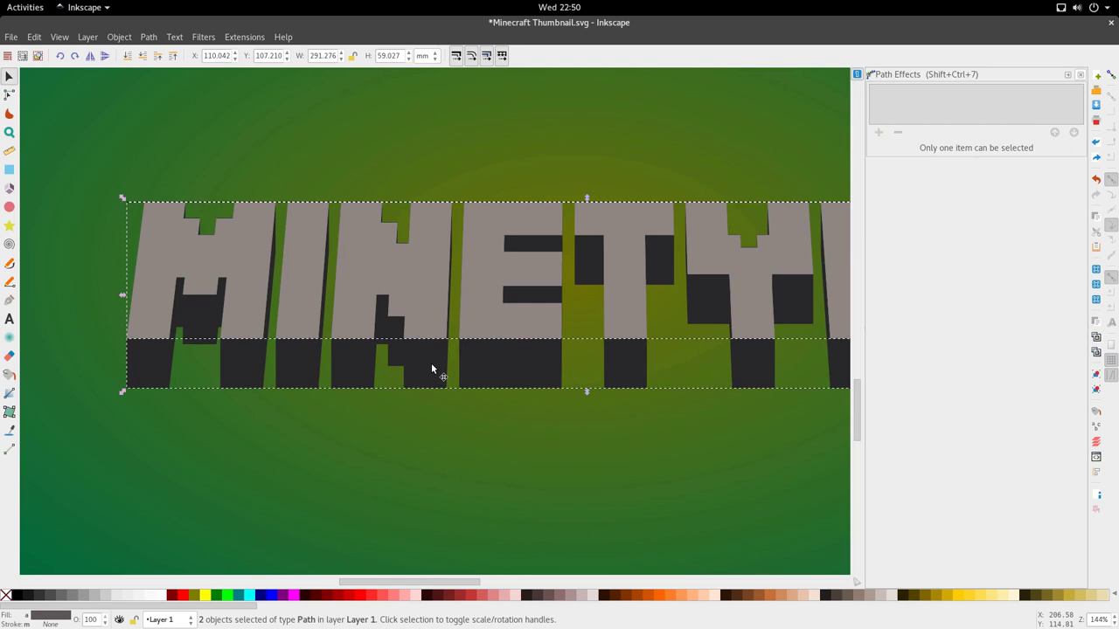
pyautogui.scroll(-2, 420, 347)
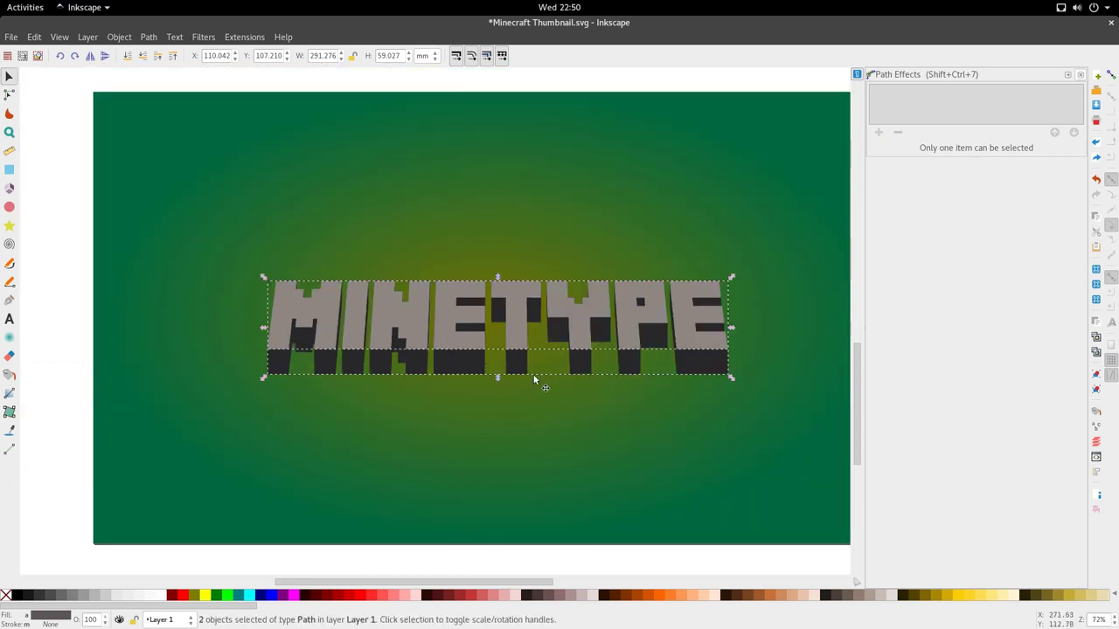
pyautogui.scroll(-1, 543, 330)
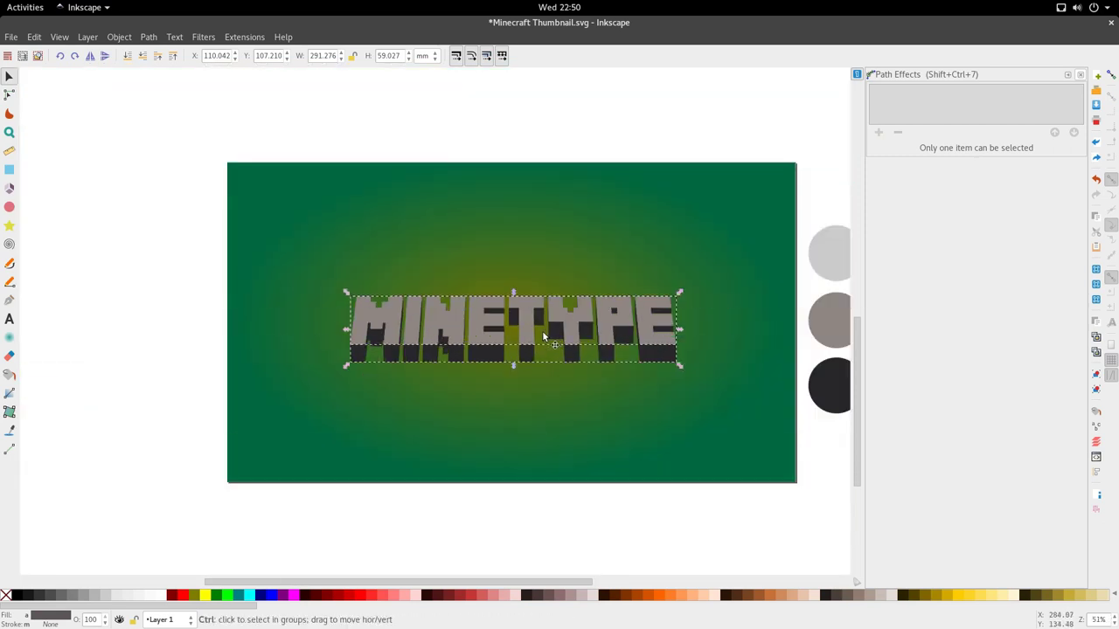
pyautogui.click(149, 36)
pyautogui.click(186, 131)
pyautogui.press('Escape')
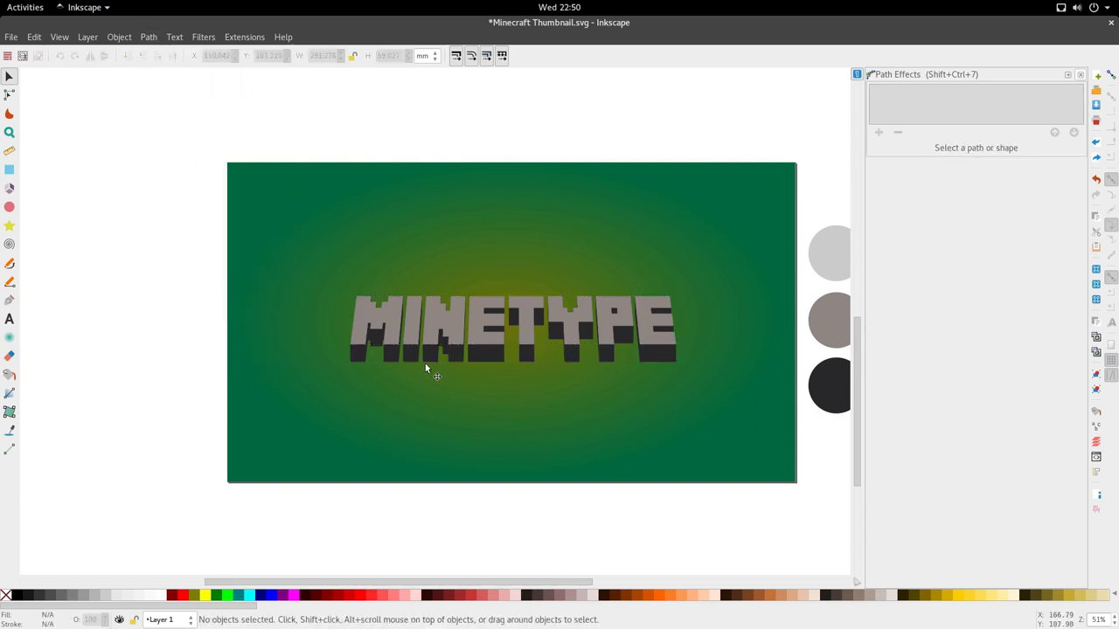
# - Move the light title face aside to inspect the cut extrusion, then restore the face to X 110.042 mm
pyautogui.scroll(2, 426, 367)
pyautogui.moveTo(442, 337); pyautogui.dragTo(735, 341)
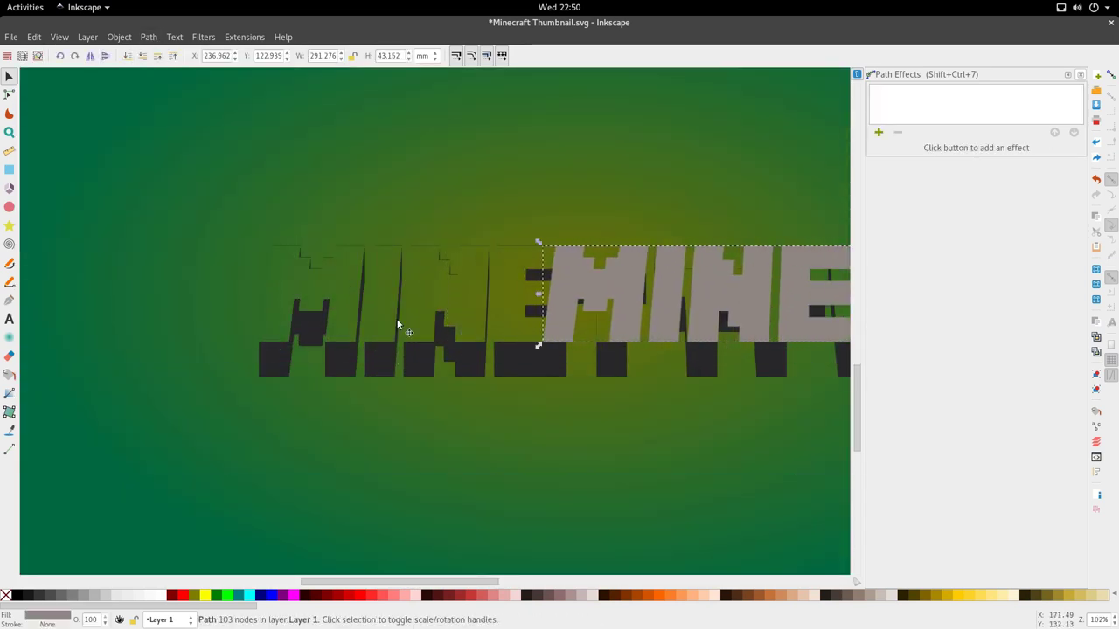
pyautogui.scroll(3, 398, 321)
pyautogui.scroll(-4, 436, 233)
pyautogui.hscroll(8, 464, 237)
pyautogui.moveTo(501, 237); pyautogui.dragTo(770, 261)
pyautogui.moveTo(684, 250); pyautogui.dragTo(189, 250)
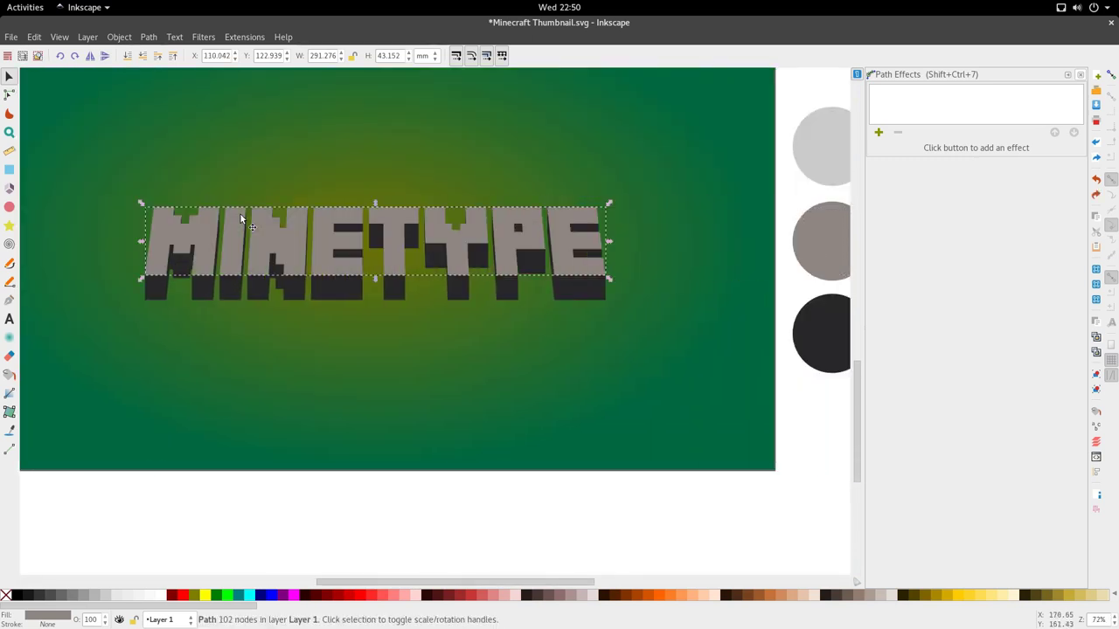
# - Nudge the light title face up to Y 123.086 mm so it covers the dark sliver along its upper edge
pyautogui.scroll(3, 317, 208)
pyautogui.scroll(3, 317, 207)
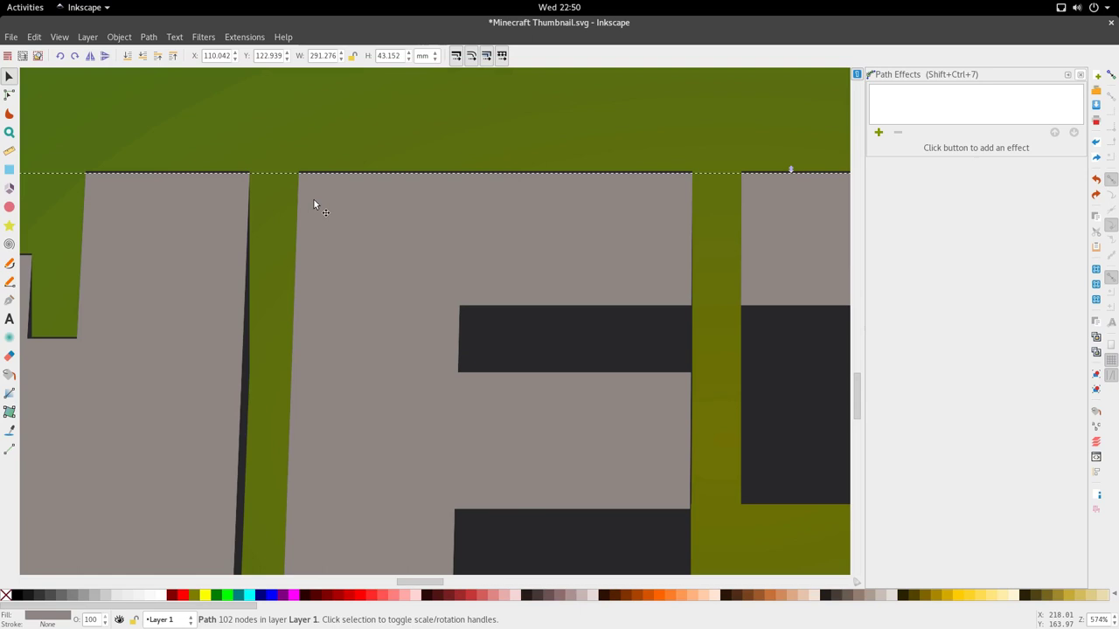
pyautogui.scroll(1, 317, 206)
pyautogui.scroll(3, 328, 237)
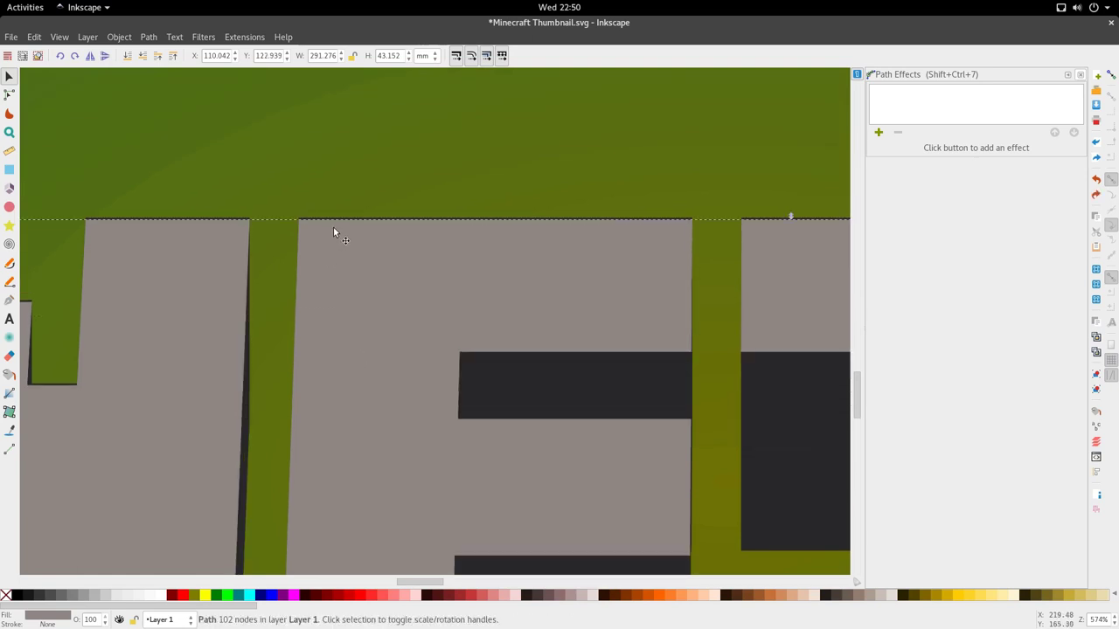
pyautogui.moveTo(304, 235); pyautogui.dragTo(304, 233)
pyautogui.scroll(-6, 304, 234)
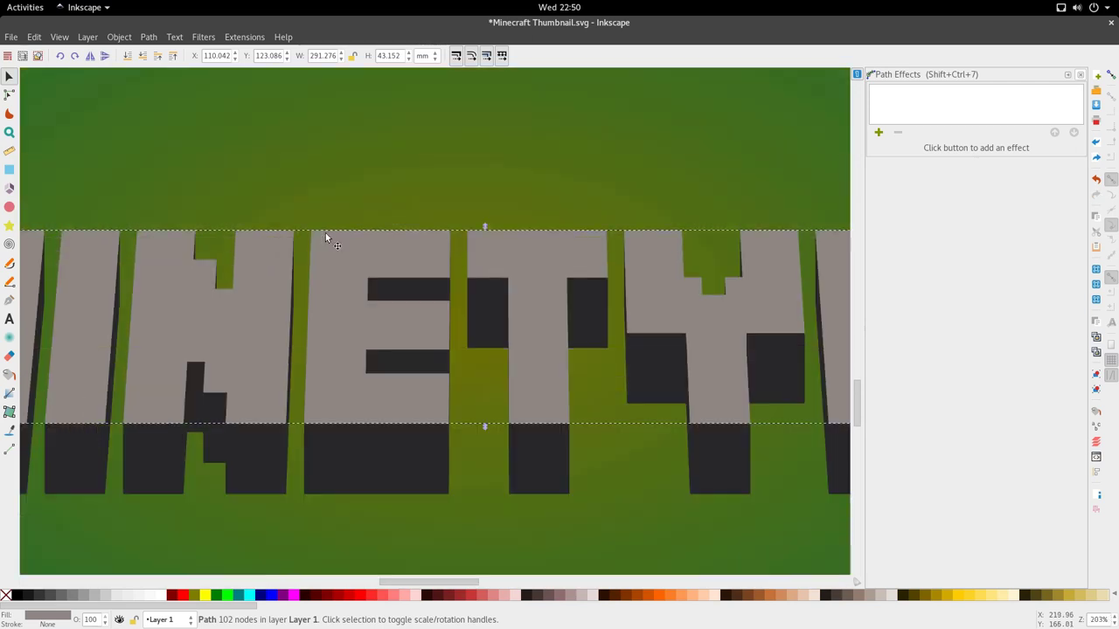
# - Subtract the title face shape from the dark extrusion, keeping the light face in place over the remaining side pieces
pyautogui.scroll(-5, 325, 233)
pyautogui.keyDown('shift'); pyautogui.click(370, 251); pyautogui.keyUp('shift')
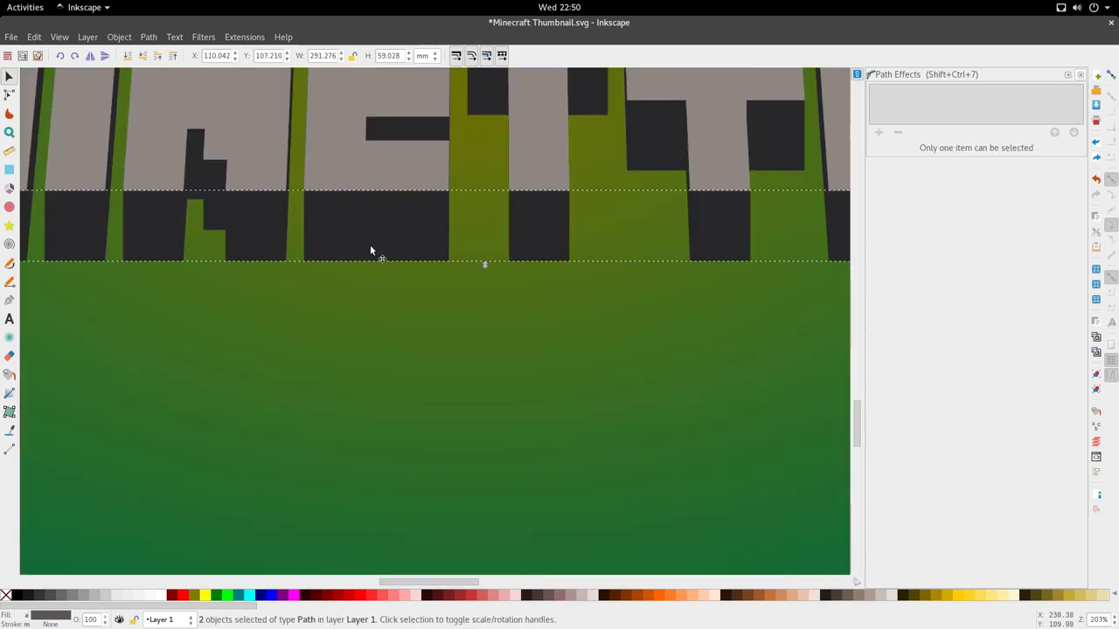
pyautogui.click(149, 37)
pyautogui.click(175, 112)
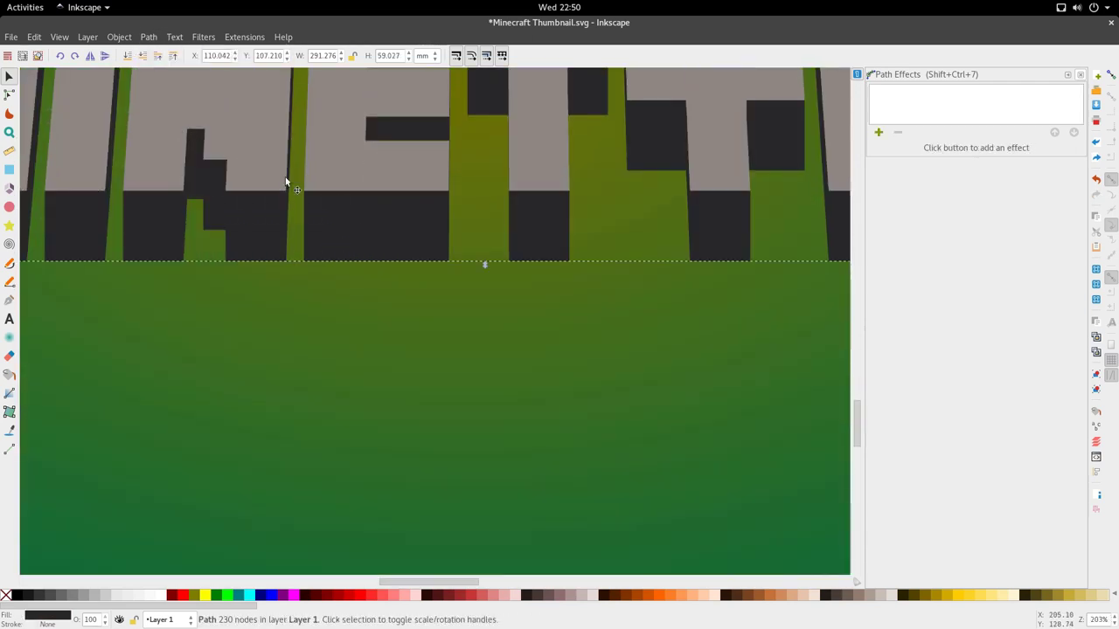
# - Move the cut dark sides out from the letters to check them, then undo the move
pyautogui.scroll(-3, 402, 286)
pyautogui.moveTo(389, 219); pyautogui.dragTo(736, 221)
pyautogui.hotkey('ctrl', 'z')
pyautogui.scroll(1, 332, 229)
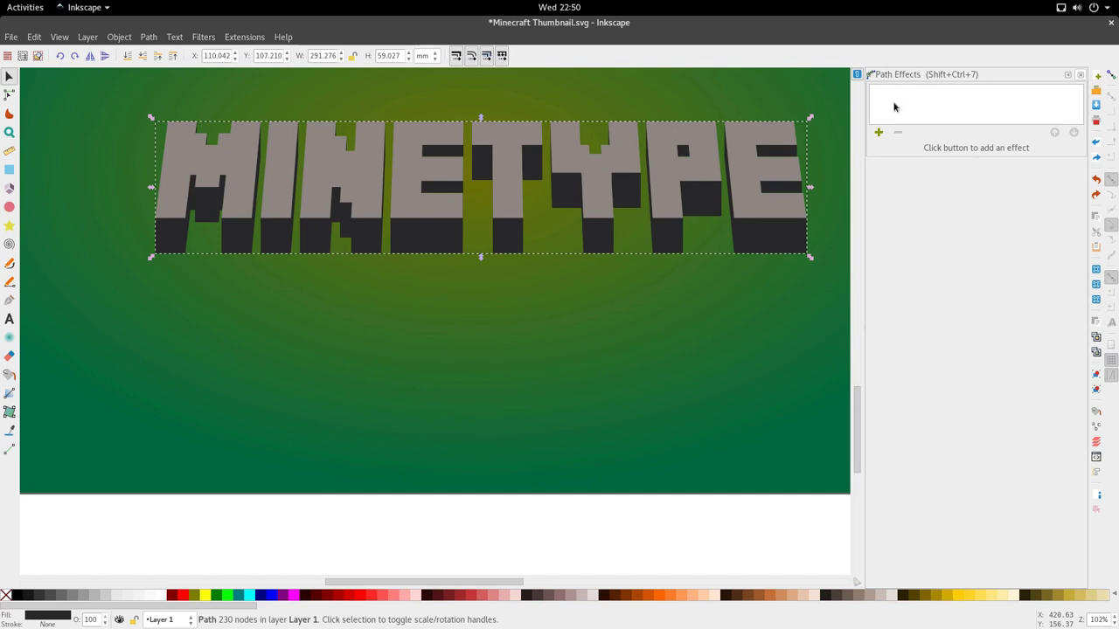
# - Add a Perspective/Envelope path effect to the dark sides and turn on mirrored movements in vertical
pyautogui.click(148, 37)
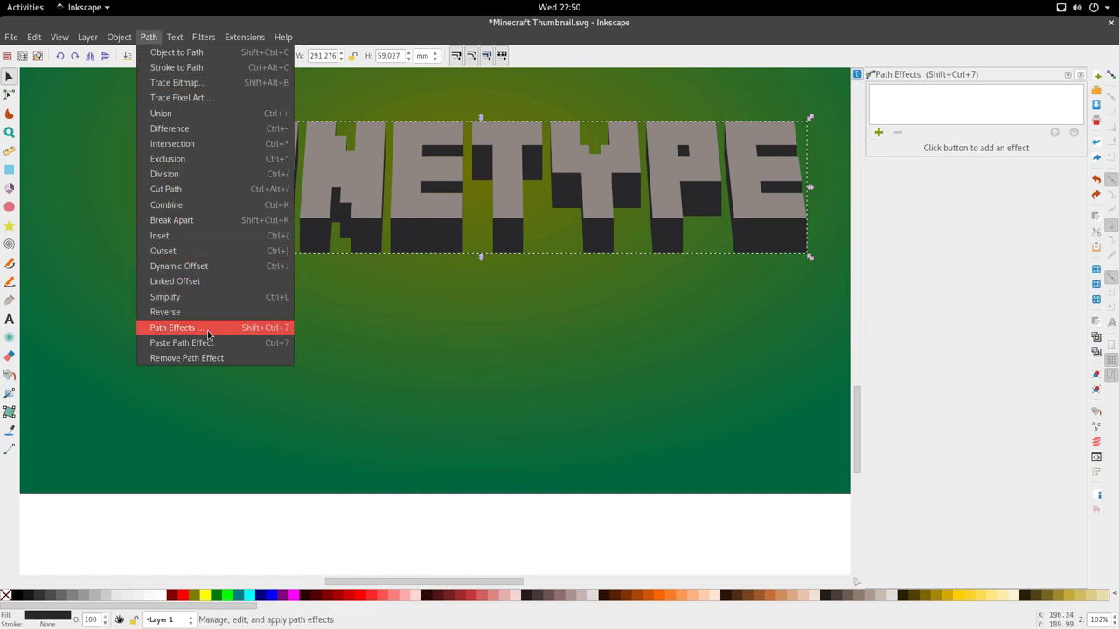
pyautogui.click(879, 133)
pyautogui.click(880, 134)
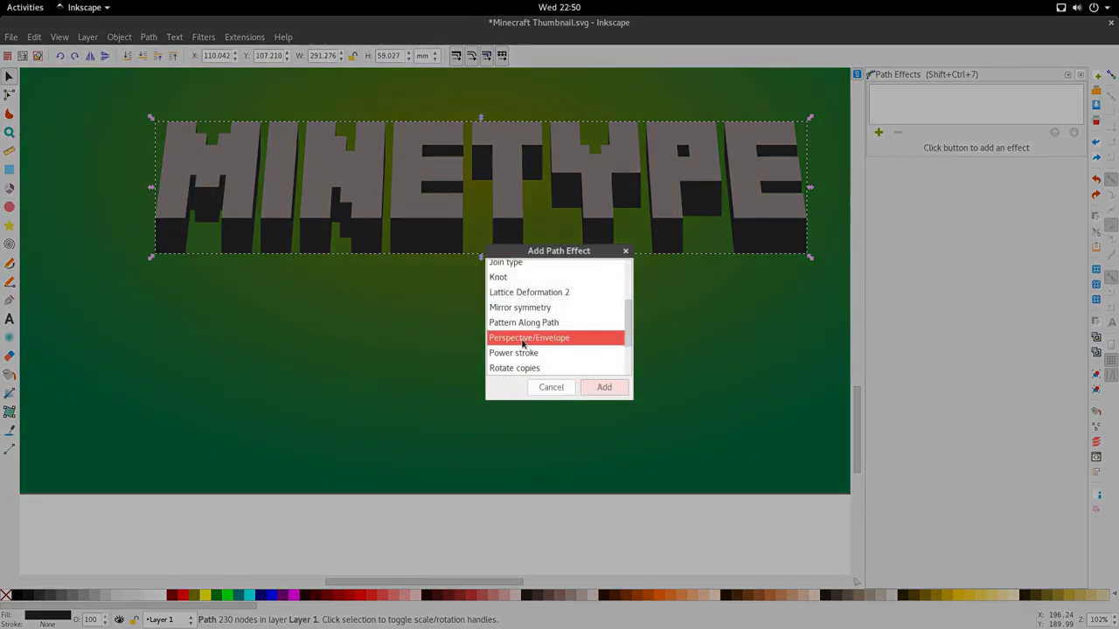
pyautogui.click(601, 390)
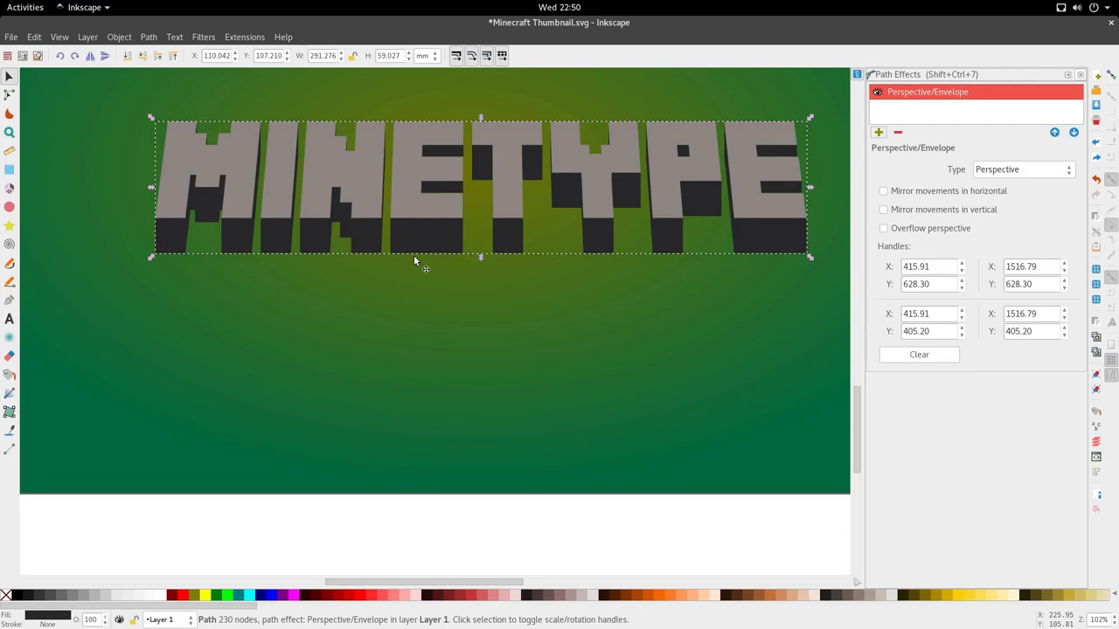
pyautogui.click(884, 210)
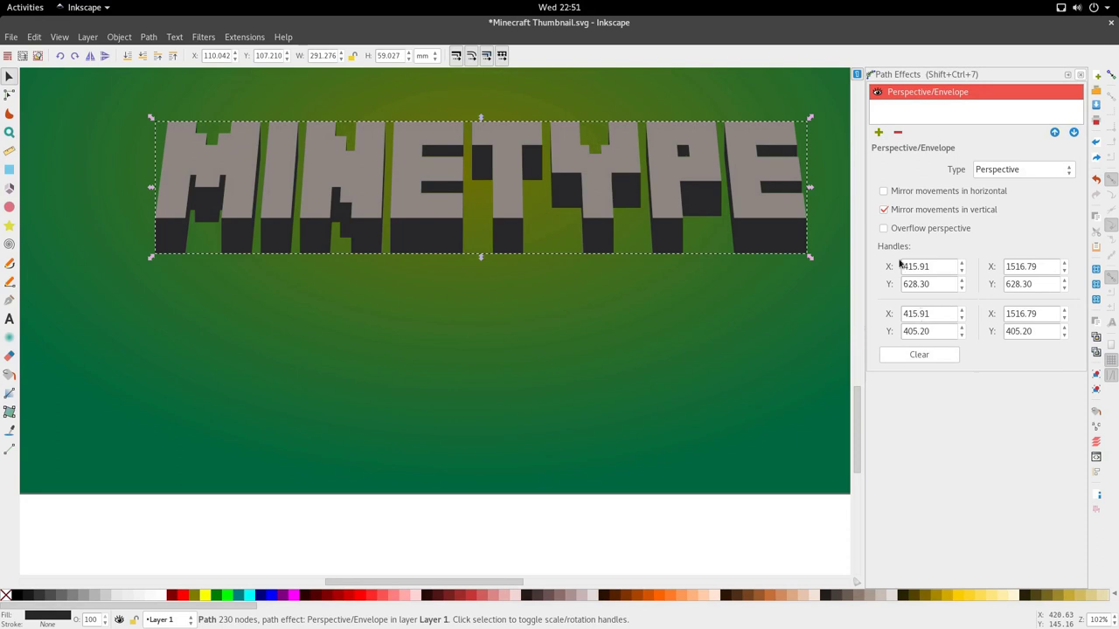
# - Pull the lower perspective handles of the dark sides symmetrically inward to X 469.42 and 1463.28
pyautogui.doubleClick(777, 251)
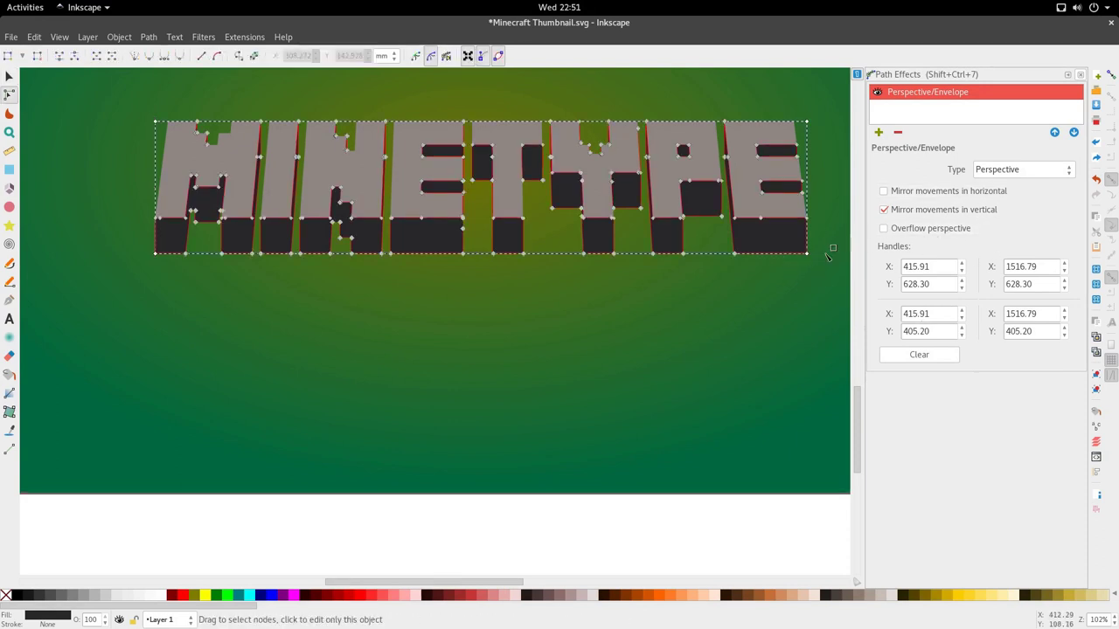
pyautogui.moveTo(837, 244)
pyautogui.mouseDown()
pyautogui.moveTo(175, 260)
pyautogui.moveTo(792, 262)
pyautogui.moveTo(832, 250)
pyautogui.mouseUp()
pyautogui.moveTo(796, 255); pyautogui.dragTo(776, 256)
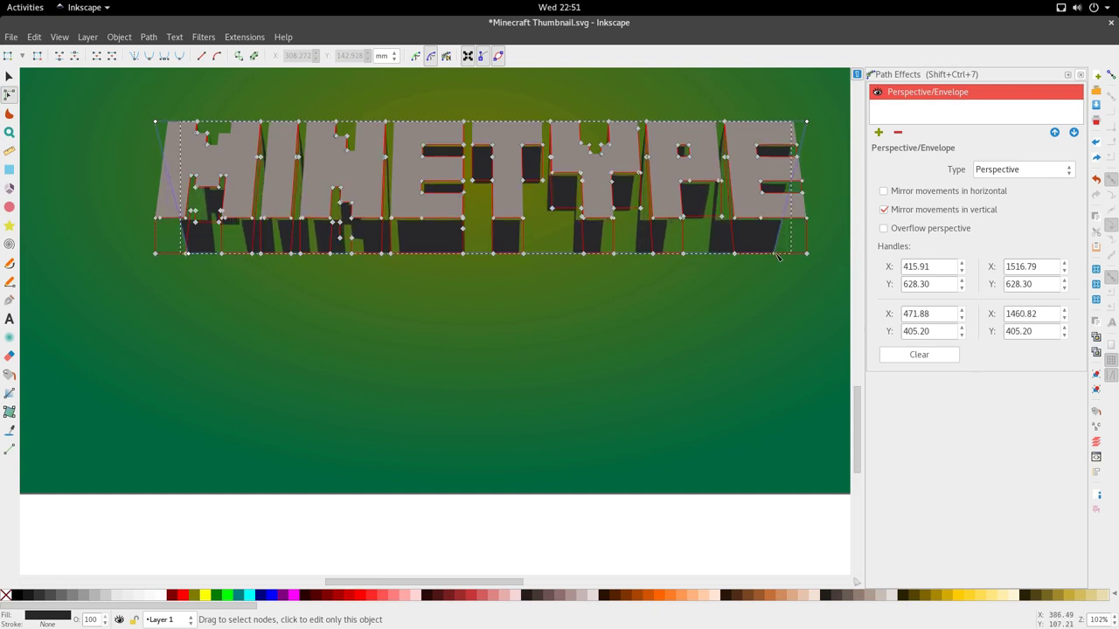
pyautogui.press('F1')
pyautogui.click(559, 267)
pyautogui.scroll(-3, 558, 240)
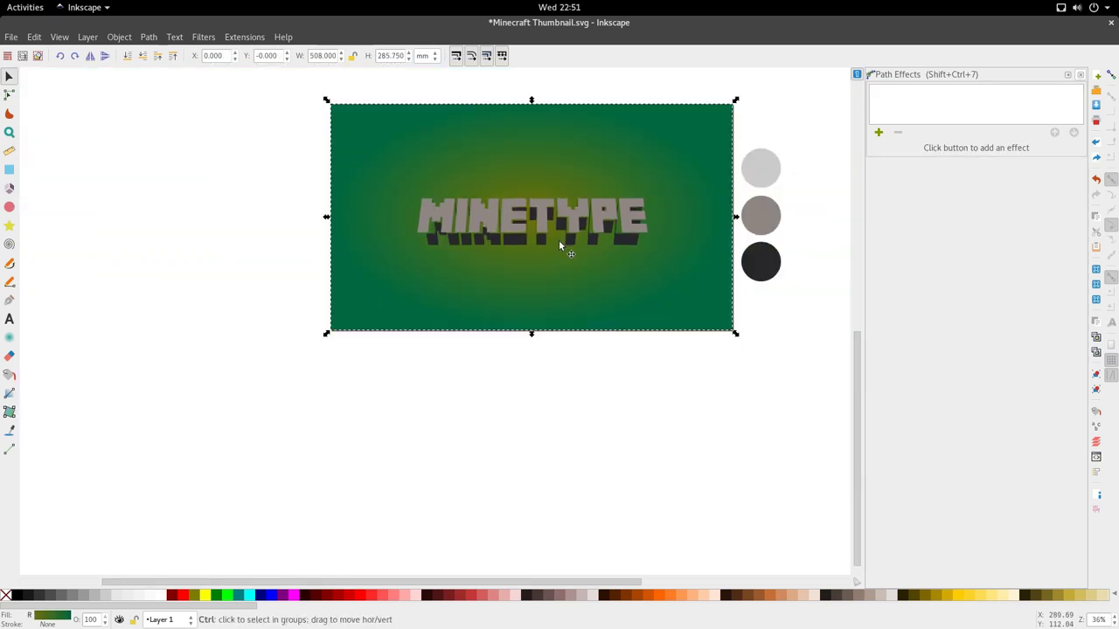
pyautogui.scroll(3, 551, 240)
pyautogui.click(383, 248)
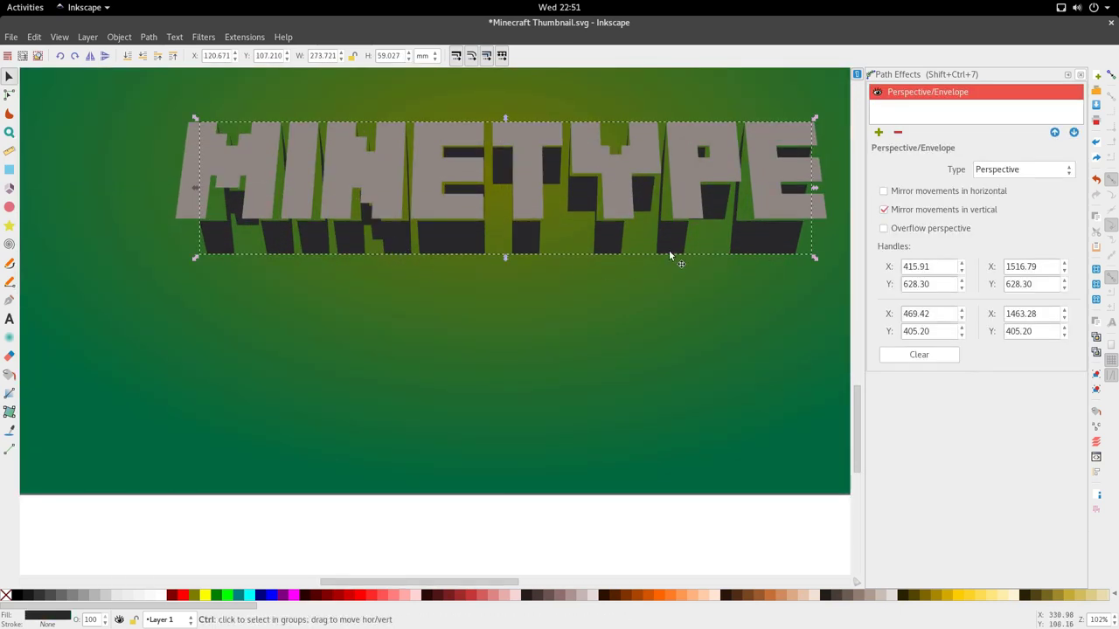
# - Try to enlarge the dark sides from their centre with the perspective effect still live, then undo the resize
pyautogui.scroll(-2, 670, 252)
pyautogui.scroll(2, 745, 255)
pyautogui.moveTo(737, 254); pyautogui.dragTo(752, 260)
pyautogui.hotkey('ctrl', 'z')
pyautogui.scroll(-2, 483, 215)
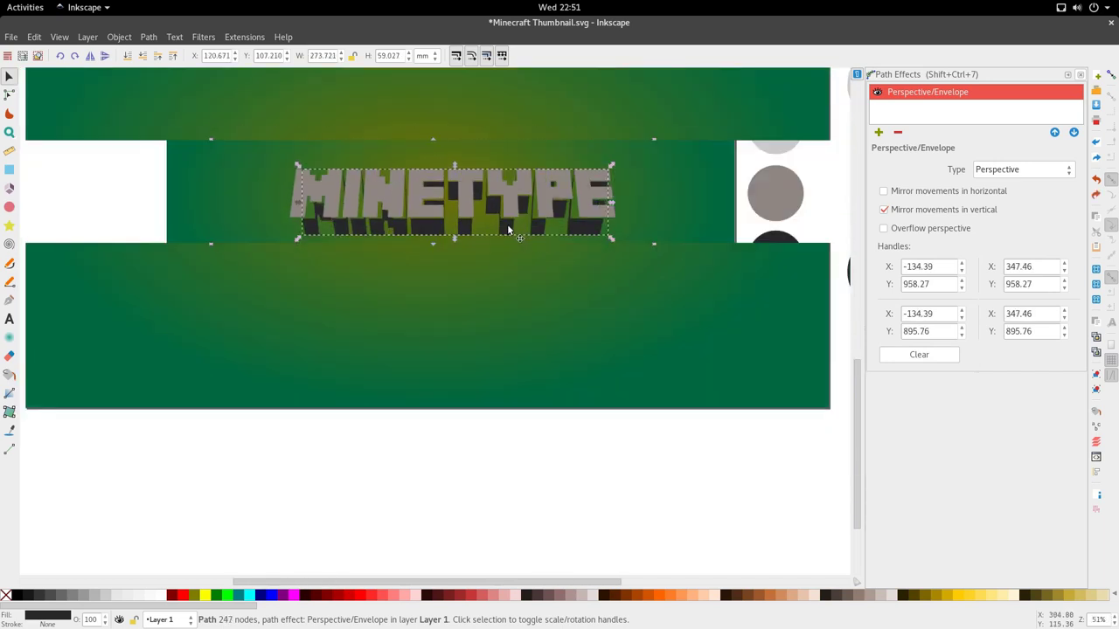
pyautogui.scroll(2, 415, 231)
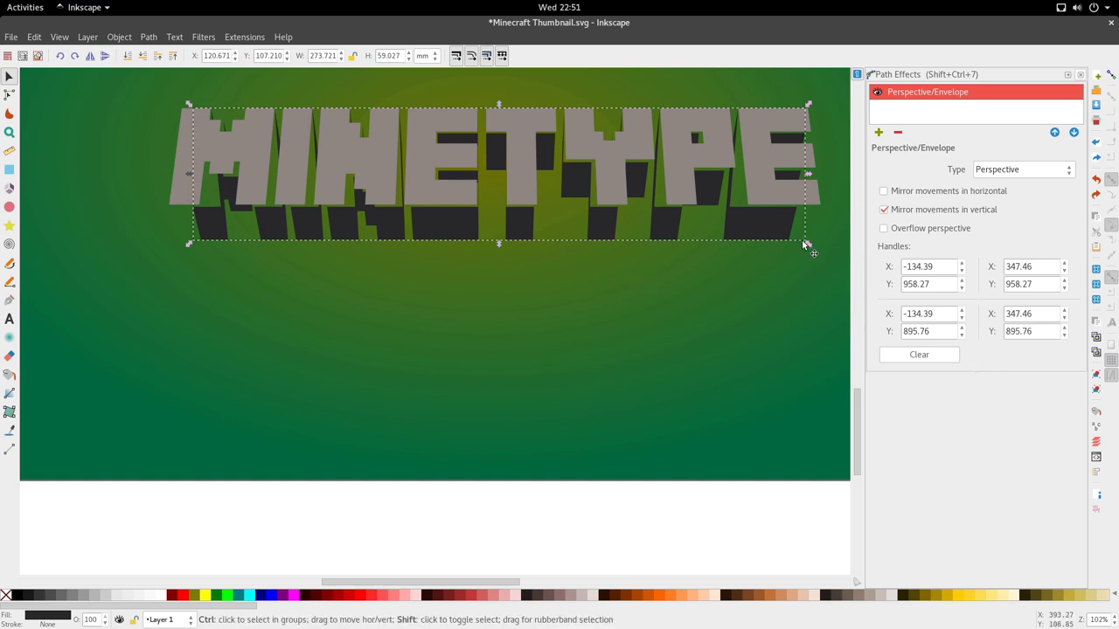
pyautogui.click(802, 241)
pyautogui.click(789, 235)
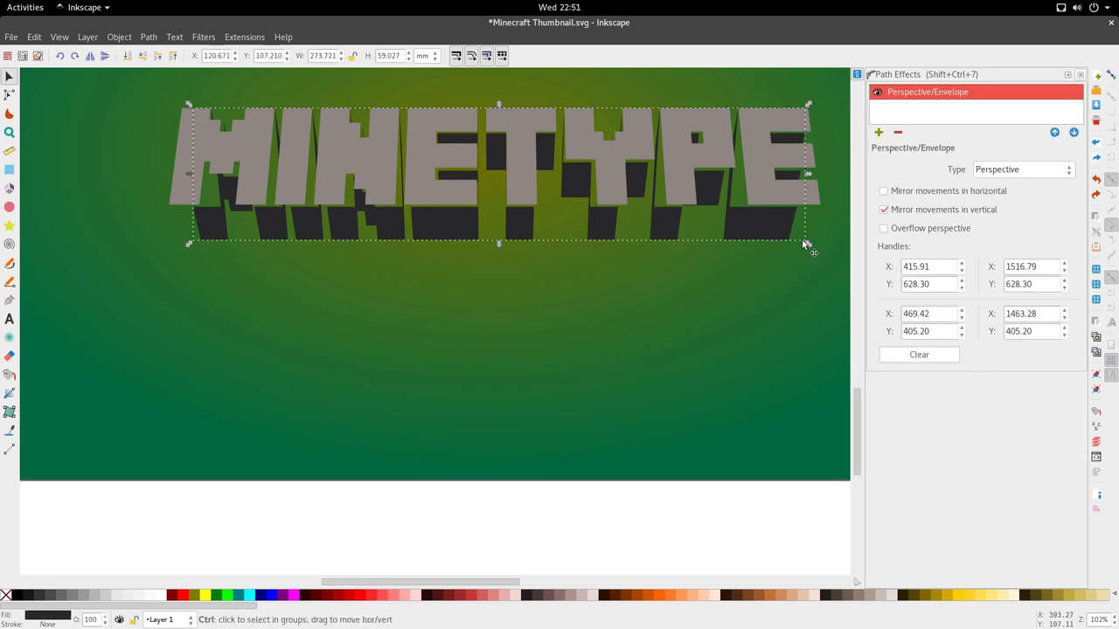
pyautogui.moveTo(804, 244); pyautogui.dragTo(828, 267)
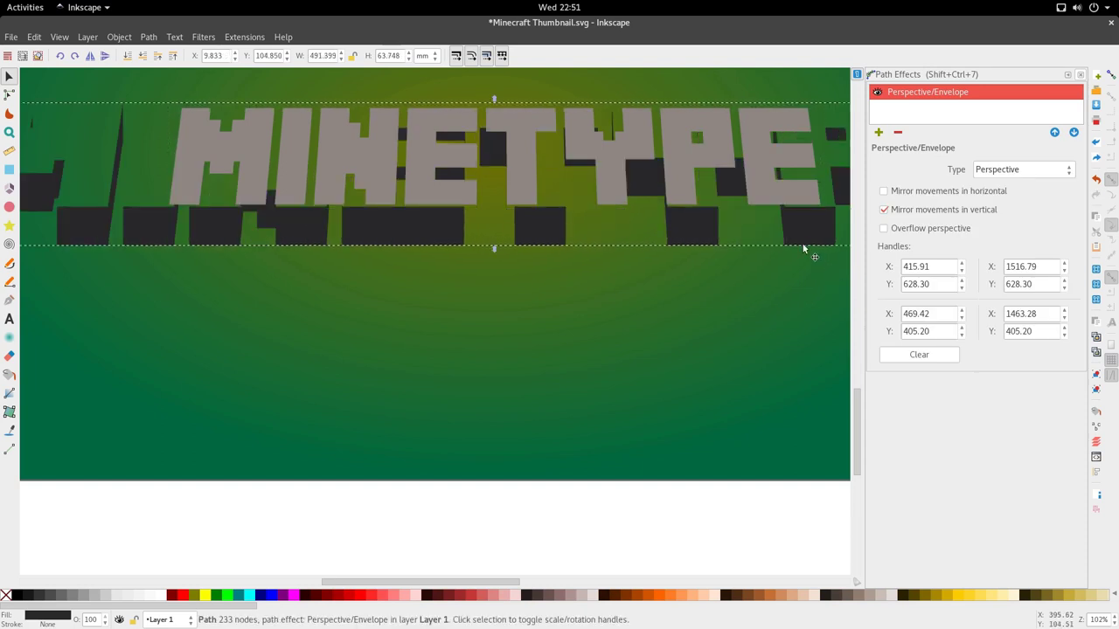
pyautogui.hotkey('ctrl', 'z')
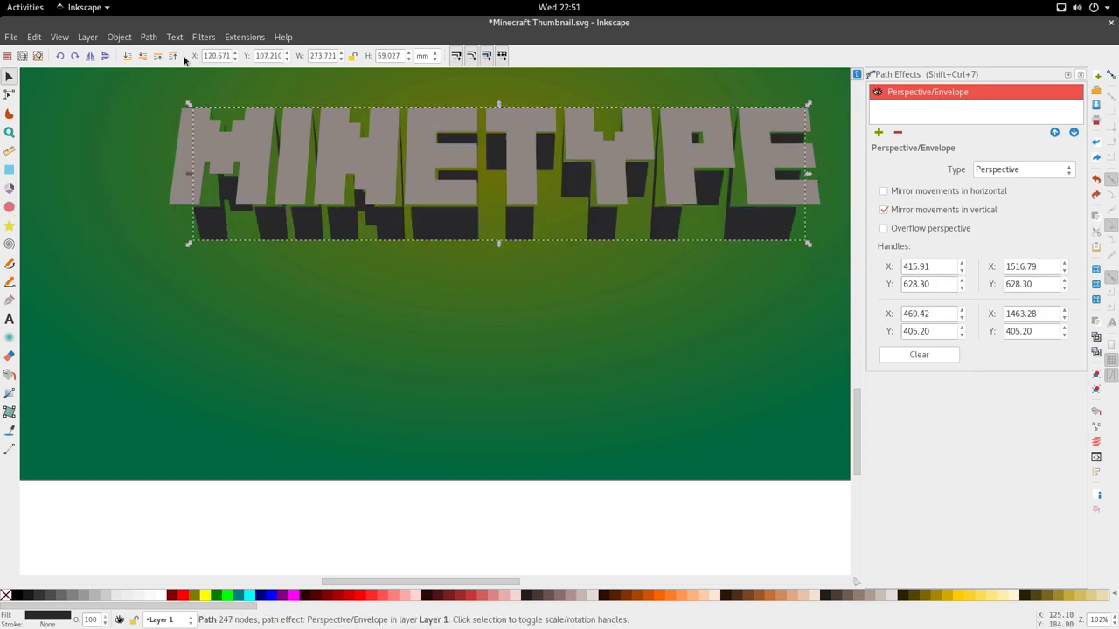
# - Convert the warped dark sides to a plain path and enlarge them to 295.092 × 63.636 mm at Y 107.251 mm
pyautogui.click(152, 37)
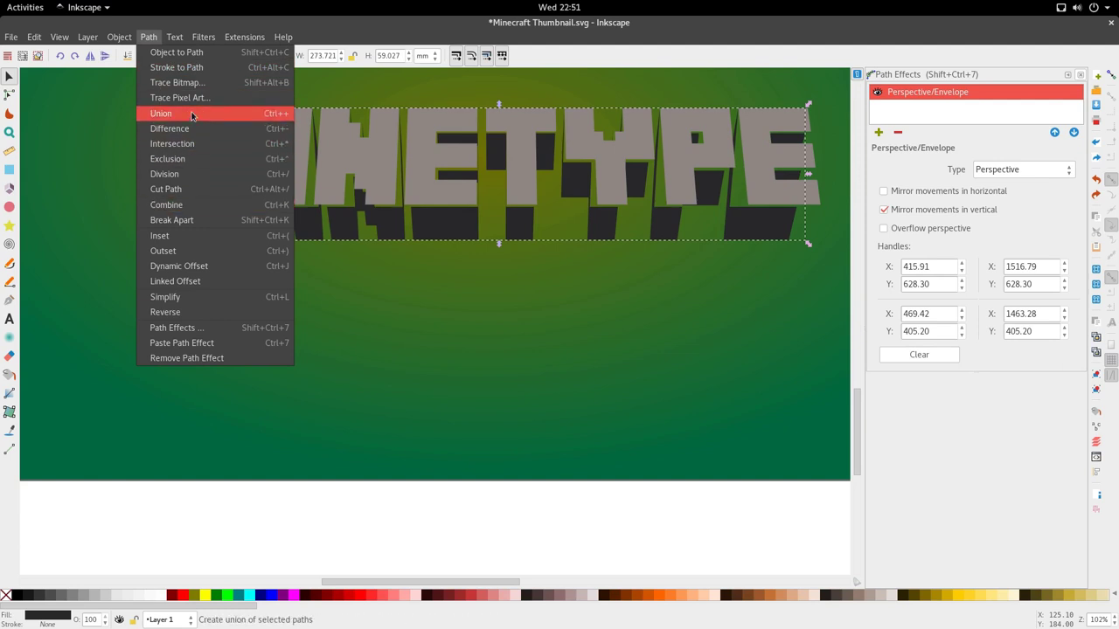
pyautogui.click(193, 60)
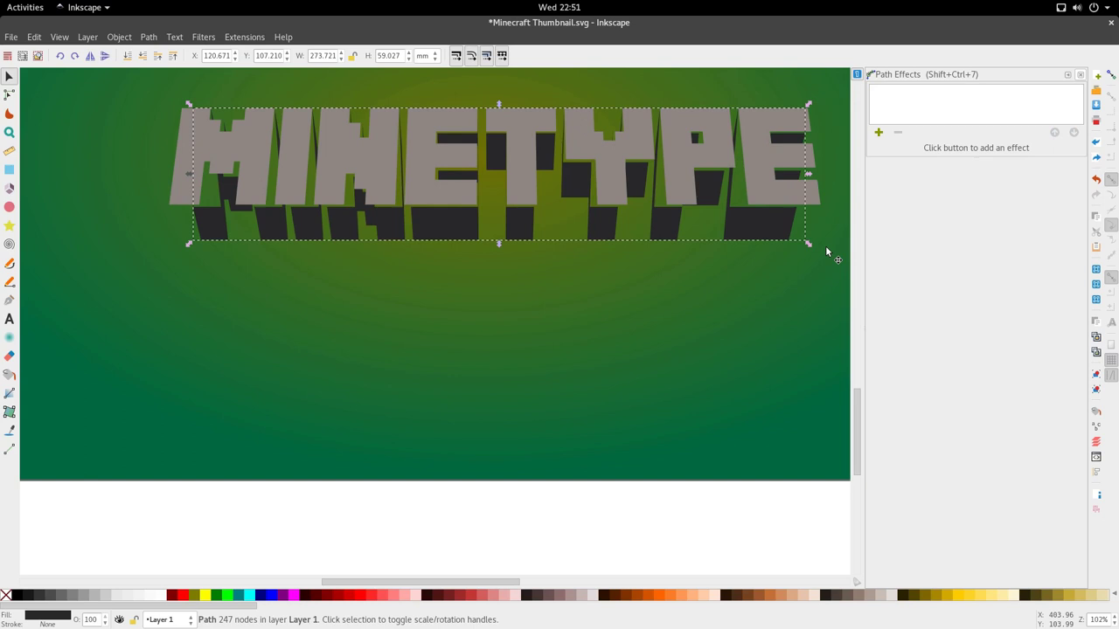
pyautogui.moveTo(809, 245); pyautogui.dragTo(832, 263)
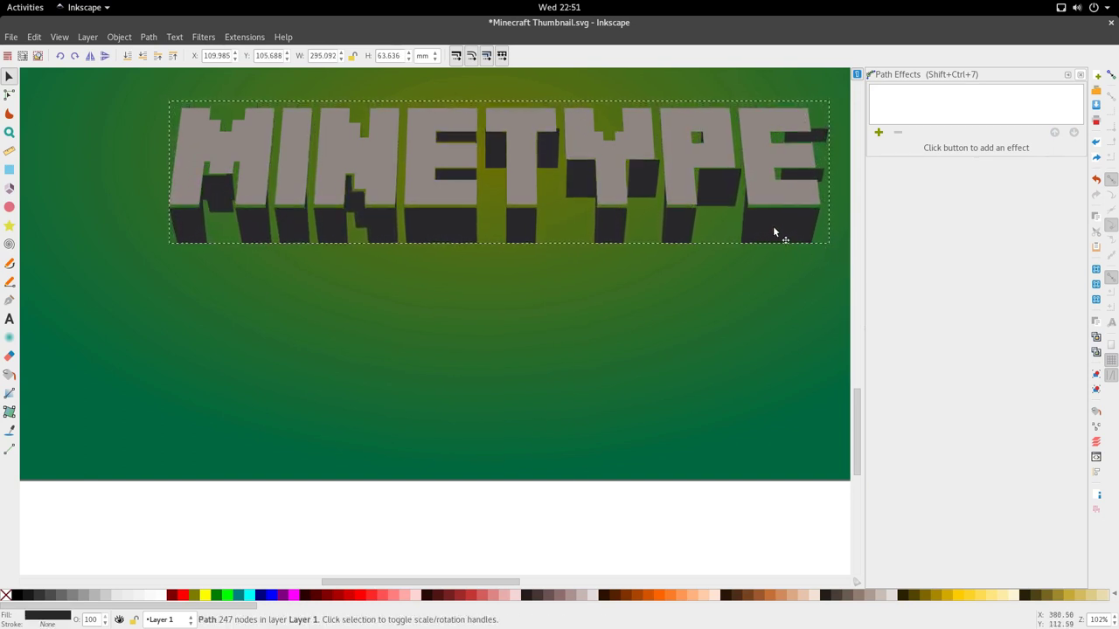
pyautogui.moveTo(773, 229); pyautogui.dragTo(777, 225)
# - Examine how the dark sides and their nodes line up with the light letters across the whole title
pyautogui.scroll(-1, 437, 188)
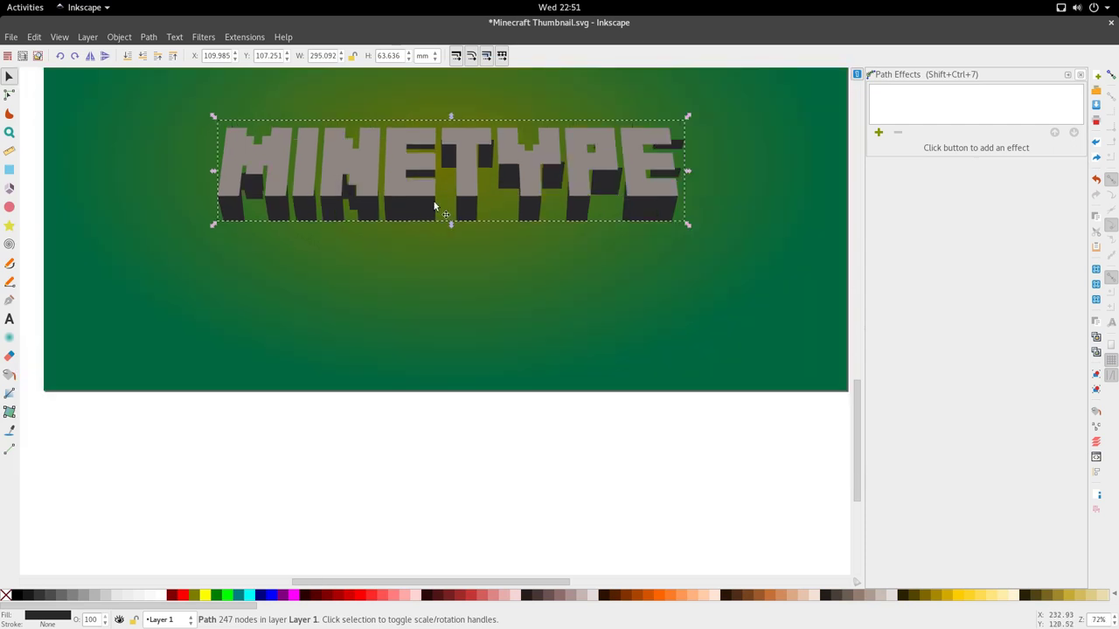
pyautogui.scroll(2, 434, 206)
pyautogui.scroll(-2, 616, 226)
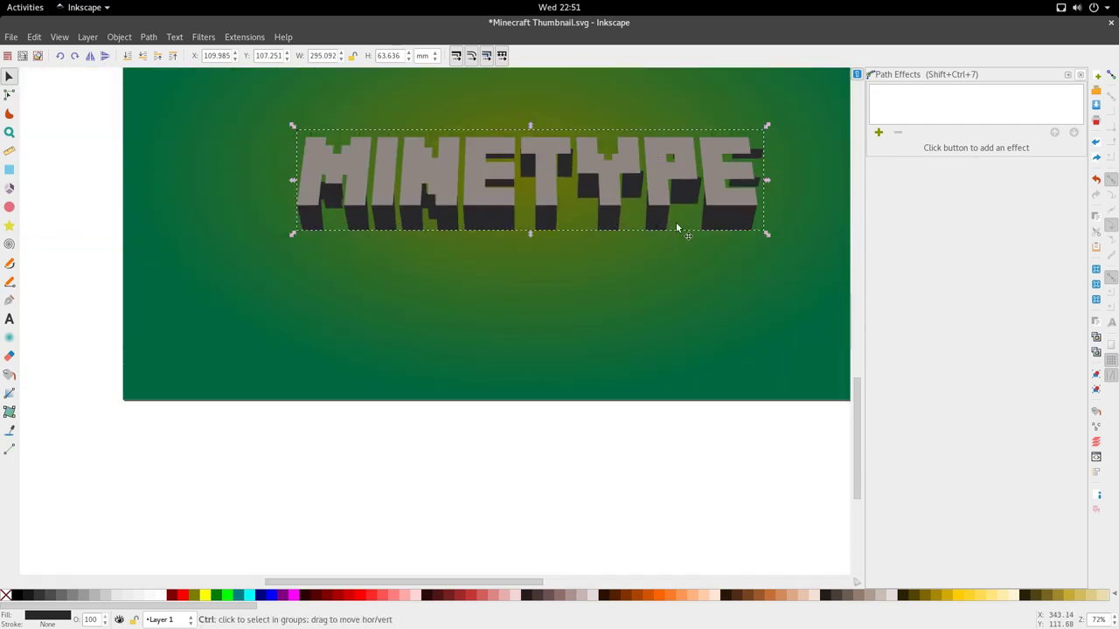
pyautogui.scroll(2, 770, 171)
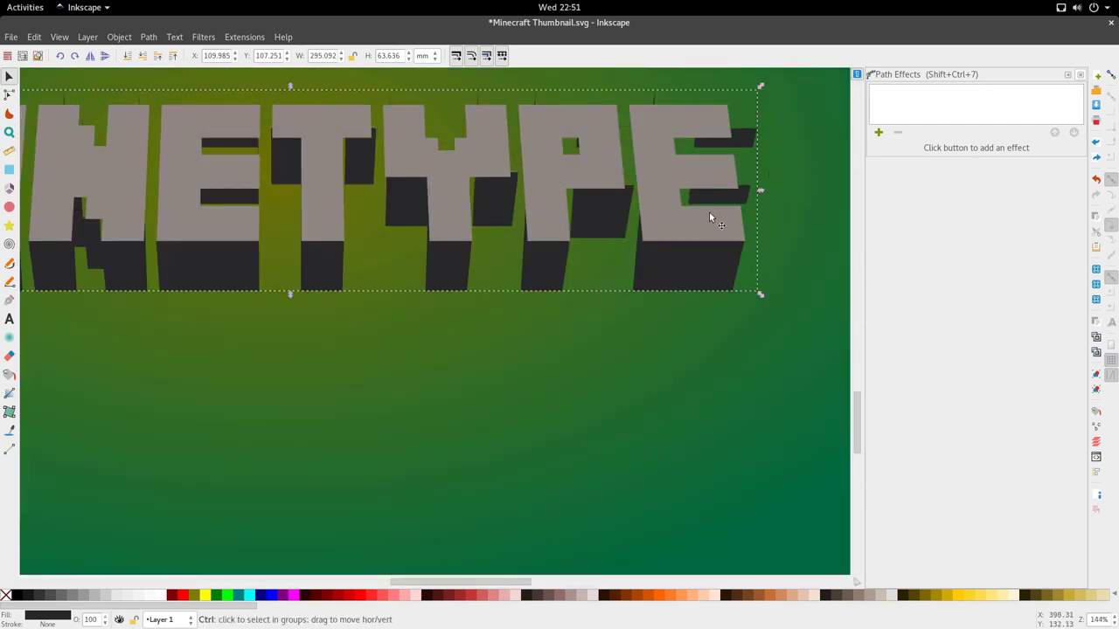
pyautogui.scroll(-2, 709, 210)
pyautogui.scroll(2, 319, 250)
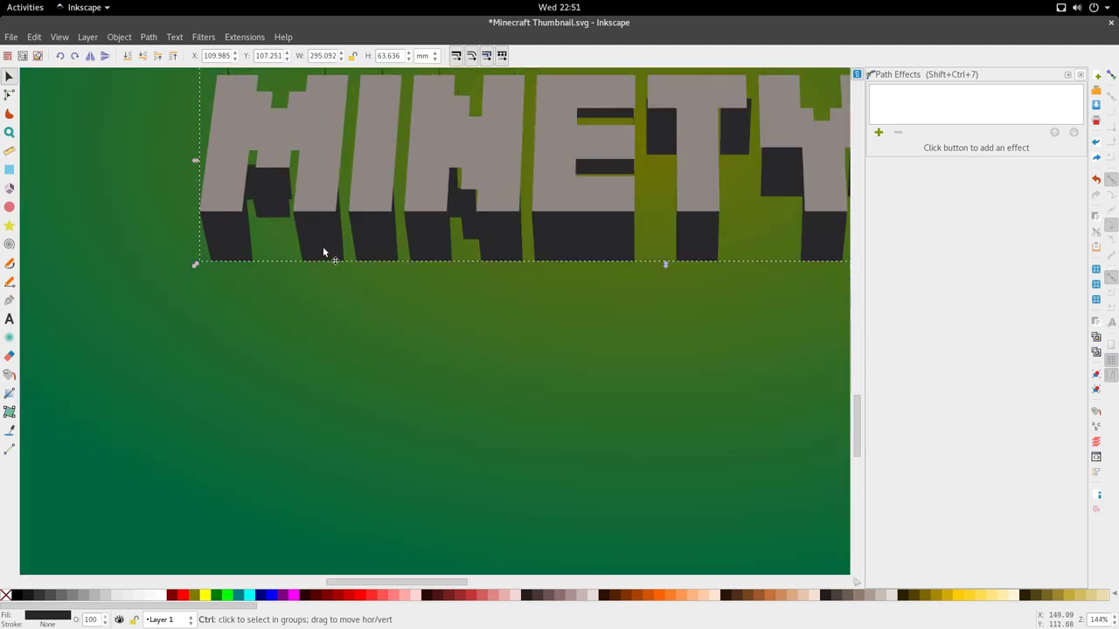
pyautogui.scroll(3, 371, 263)
pyautogui.doubleClick(380, 371)
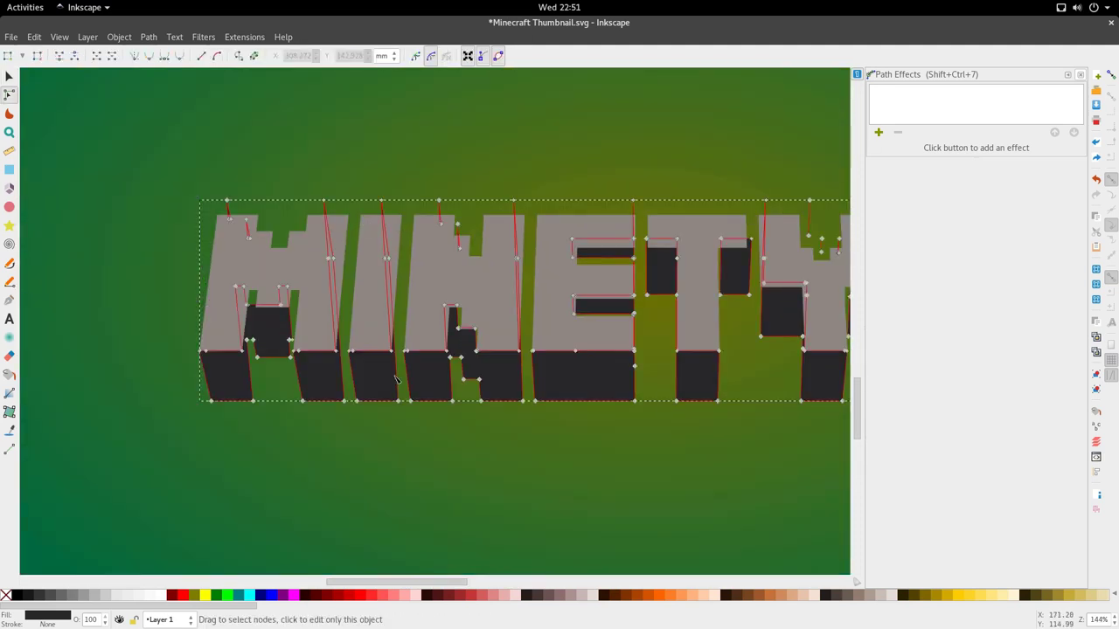
pyautogui.press('s')
pyautogui.scroll(-2, 436, 240)
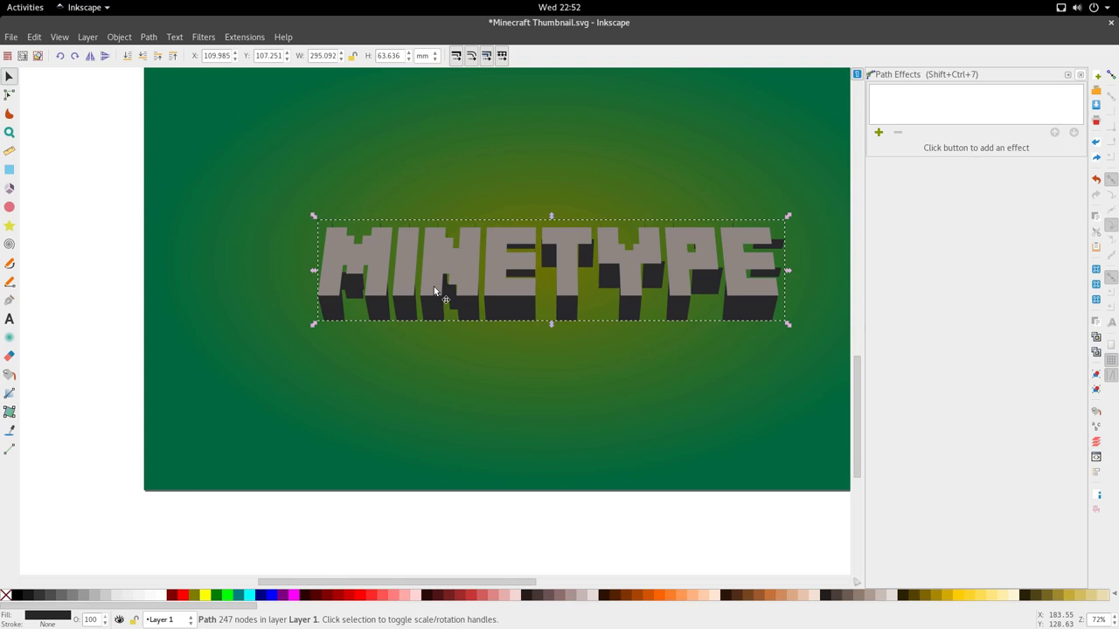
# - Move the upper dark side nodes behind the M's right stem to the letter's top corner and outward along its edge
pyautogui.scroll(3, 352, 338)
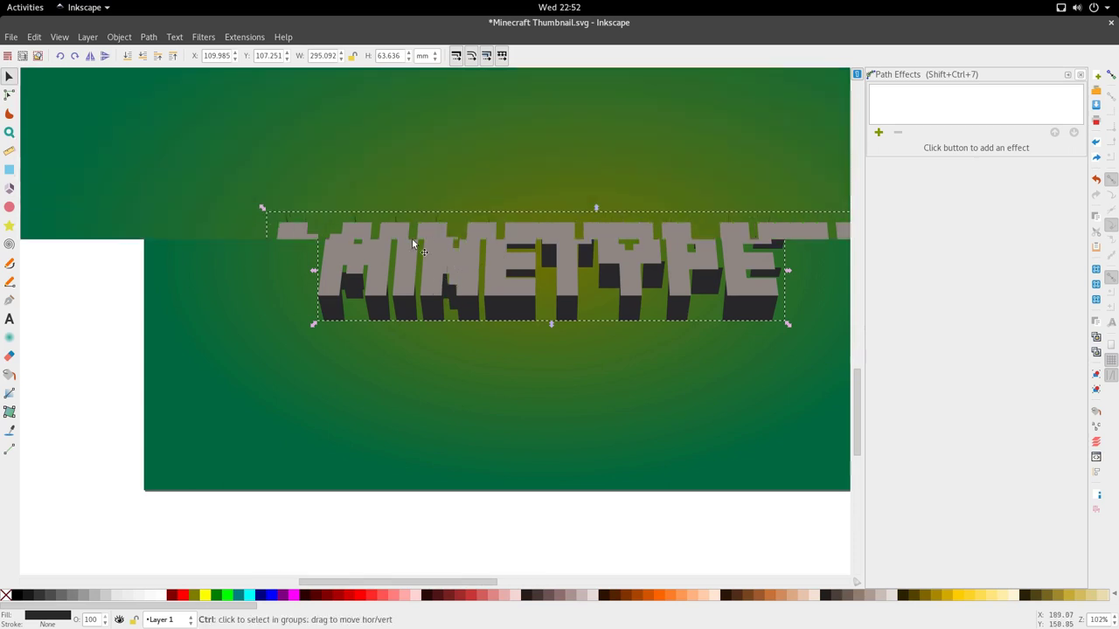
pyautogui.press('n')
pyautogui.scroll(3, 358, 347)
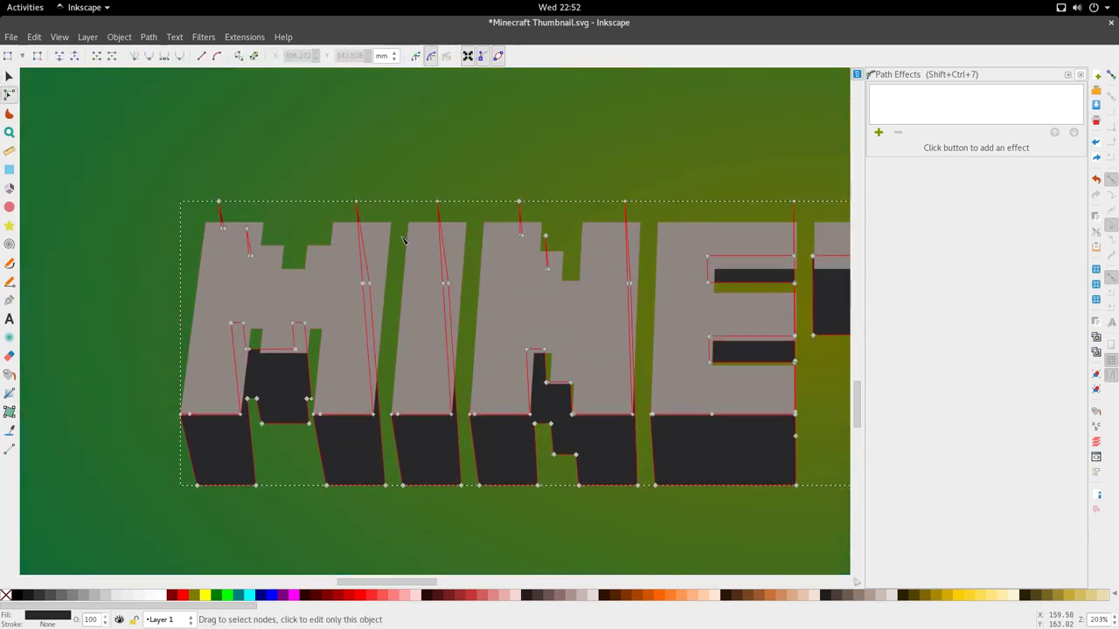
pyautogui.click(319, 275)
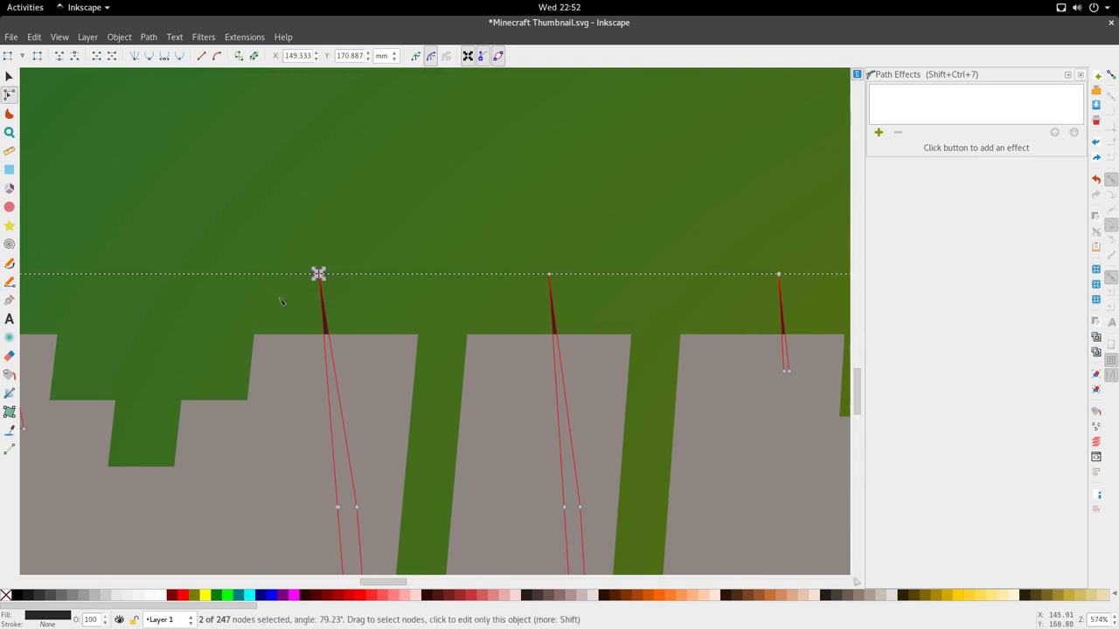
pyautogui.moveTo(437, 320); pyautogui.dragTo(417, 334)
pyautogui.scroll(-3, 368, 385)
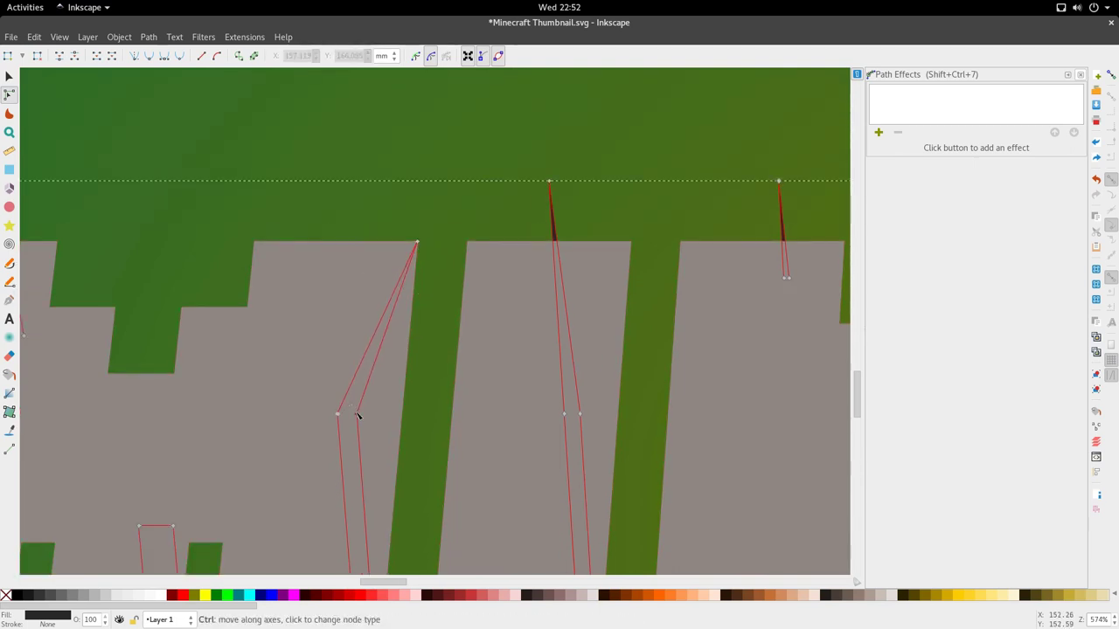
pyautogui.moveTo(357, 414); pyautogui.dragTo(430, 421)
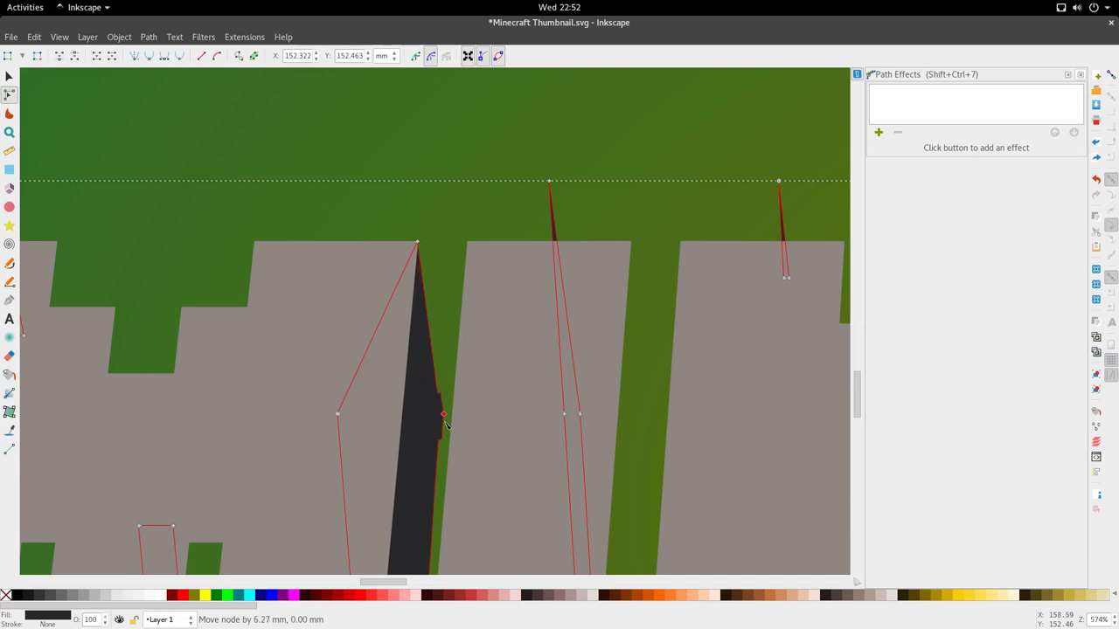
# - Shift the dark side nodes behind the M's lower notches so they line up with the light letter's edges
pyautogui.scroll(-8, 430, 387)
pyautogui.scroll(2, 414, 348)
pyautogui.scroll(-2, 405, 336)
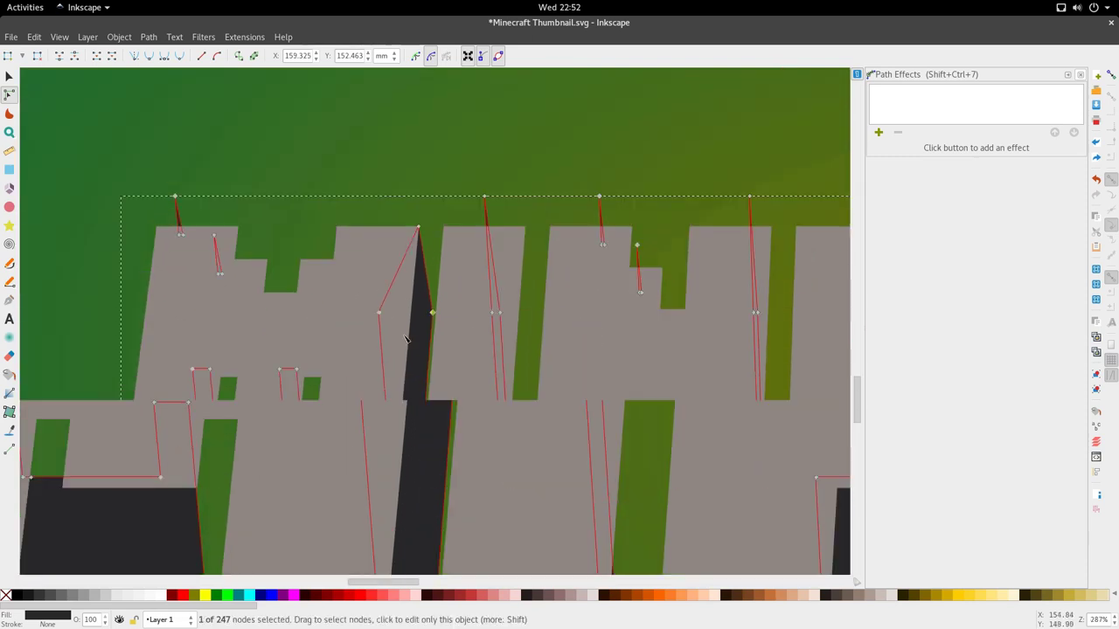
pyautogui.scroll(-2, 253, 292)
pyautogui.scroll(3, 242, 347)
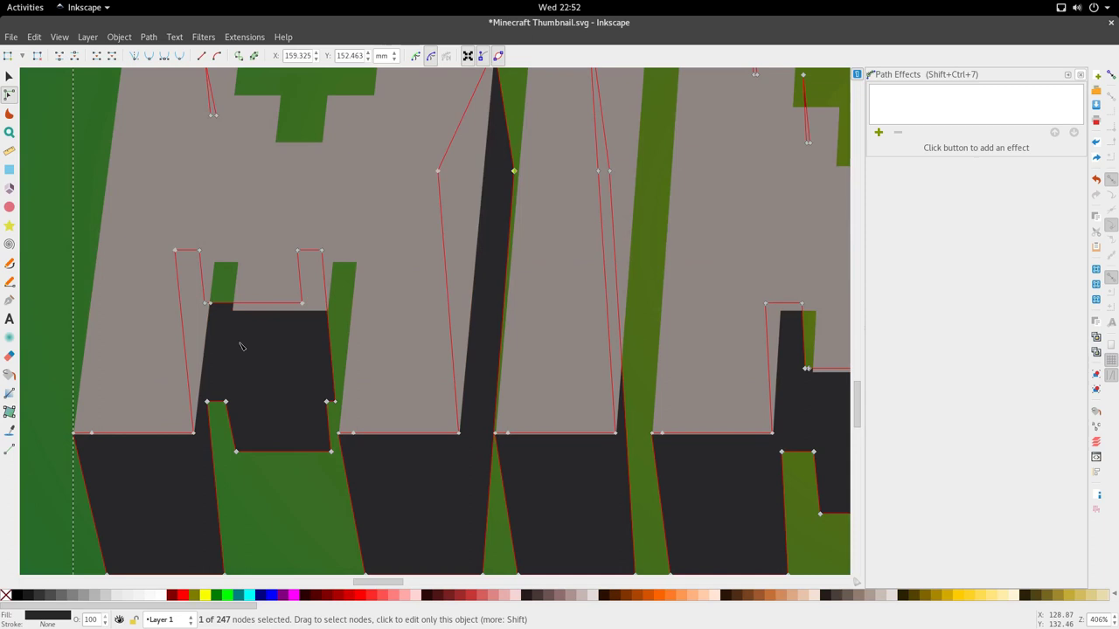
pyautogui.moveTo(152, 211); pyautogui.dragTo(367, 339)
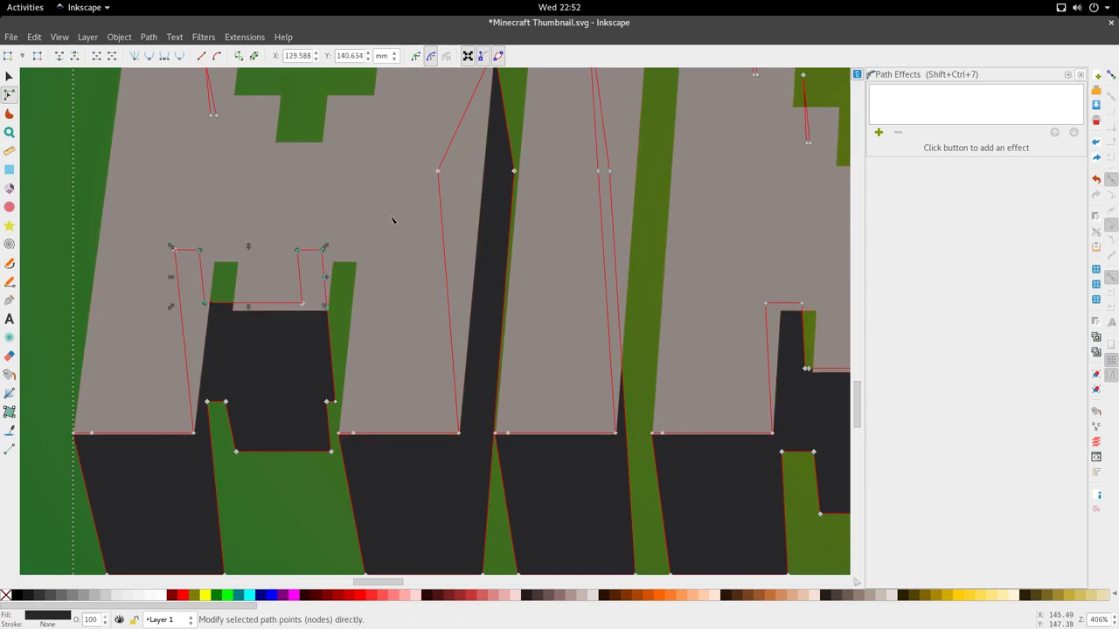
pyautogui.moveTo(347, 261)
pyautogui.mouseDown()
pyautogui.moveTo(367, 264)
pyautogui.moveTo(331, 260)
pyautogui.mouseUp()
pyautogui.scroll(1, 349, 437)
pyautogui.scroll(-2, 344, 382)
pyautogui.moveTo(298, 196); pyautogui.dragTo(407, 282)
# - Fit the dark side nodes in the N's upper notch to the stepped corners of the light letter
pyautogui.click(9, 76)
pyautogui.scroll(-1, 22, 81)
pyautogui.press('n')
pyautogui.scroll(1, 500, 182)
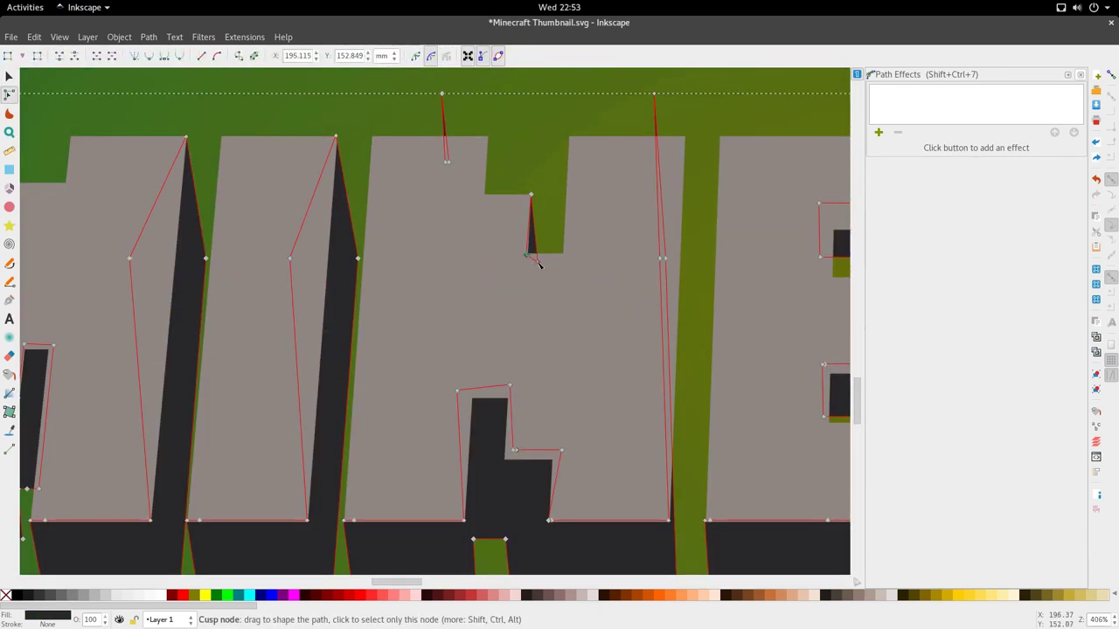
pyautogui.moveTo(494, 206); pyautogui.dragTo(511, 206)
pyautogui.scroll(-2, 391, 275)
pyautogui.moveTo(521, 185); pyautogui.dragTo(544, 216)
pyautogui.moveTo(528, 267); pyautogui.dragTo(543, 268)
pyautogui.scroll(2, 539, 219)
pyautogui.moveTo(556, 220); pyautogui.dragTo(548, 229)
pyautogui.scroll(-2, 548, 229)
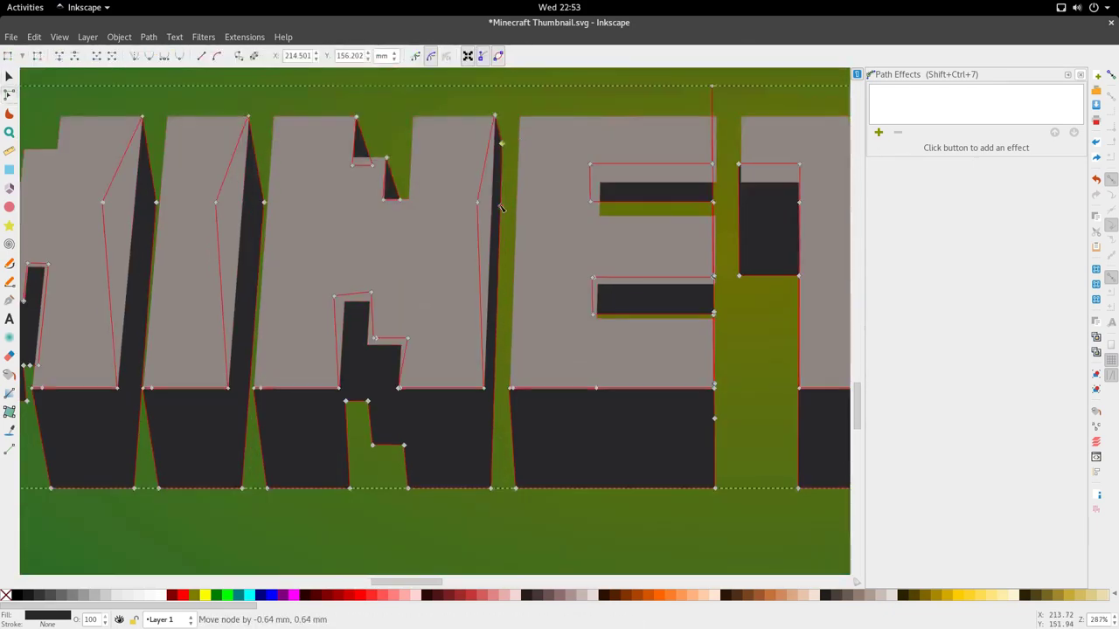
# - Adjust the dark side nodes along the N's right stem and at the first E's upper right corner
pyautogui.scroll(1, 543, 106)
pyautogui.scroll(-2, 543, 320)
pyautogui.scroll(2, 804, 313)
pyautogui.moveTo(527, 160); pyautogui.dragTo(436, 299)
pyautogui.moveTo(510, 175); pyautogui.dragTo(502, 175)
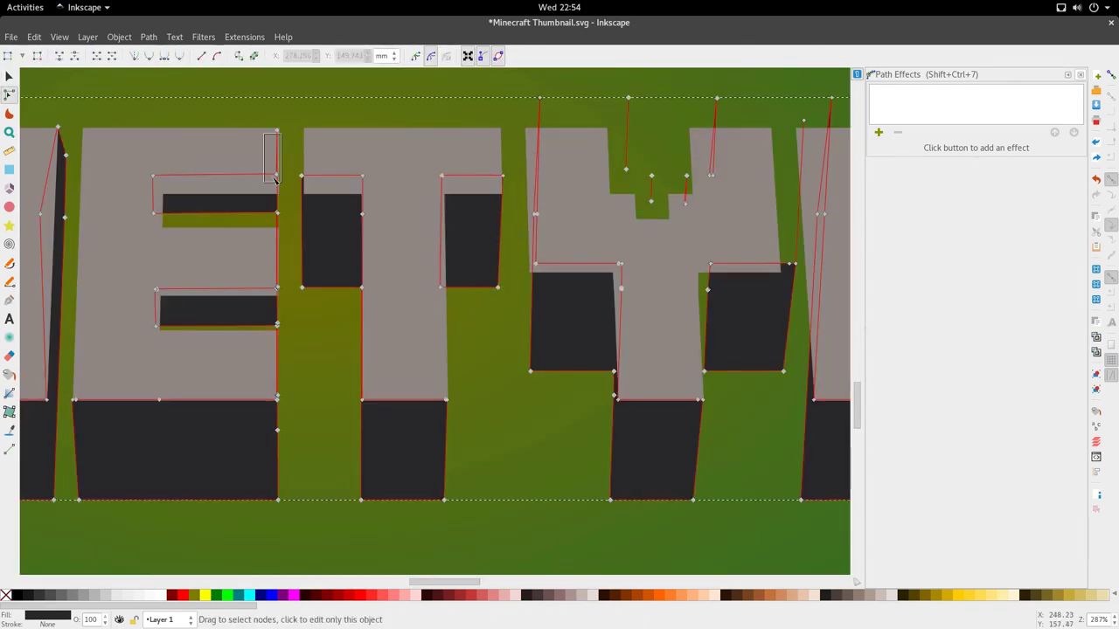
# - Reposition the dark side nodes at the outer edges of the Y's left and right arms
pyautogui.press('s')
pyautogui.scroll(-2, 405, 377)
pyautogui.press('n')
pyautogui.moveTo(305, 182); pyautogui.dragTo(290, 210)
pyautogui.moveTo(295, 454); pyautogui.dragTo(285, 454)
pyautogui.scroll(-1, 380, 392)
pyautogui.scroll(1, 439, 254)
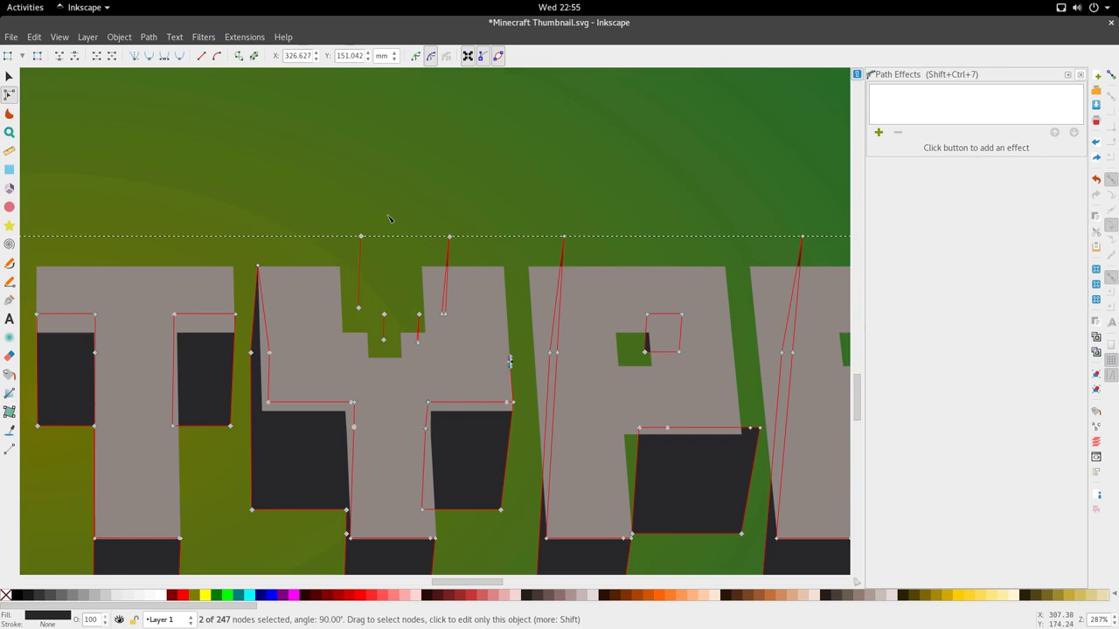
# - Remove the stray dark spikes in the Y's upper notch and fit the remaining side to the right arm's inner corner
pyautogui.press('s')
pyautogui.scroll(-3, 415, 320)
pyautogui.scroll(3, 416, 317)
pyautogui.press('n')
pyautogui.moveTo(446, 325); pyautogui.dragTo(353, 343)
pyautogui.moveTo(358, 265); pyautogui.dragTo(343, 279)
pyautogui.press('s')
pyautogui.press('n')
pyautogui.moveTo(352, 342); pyautogui.dragTo(413, 343)
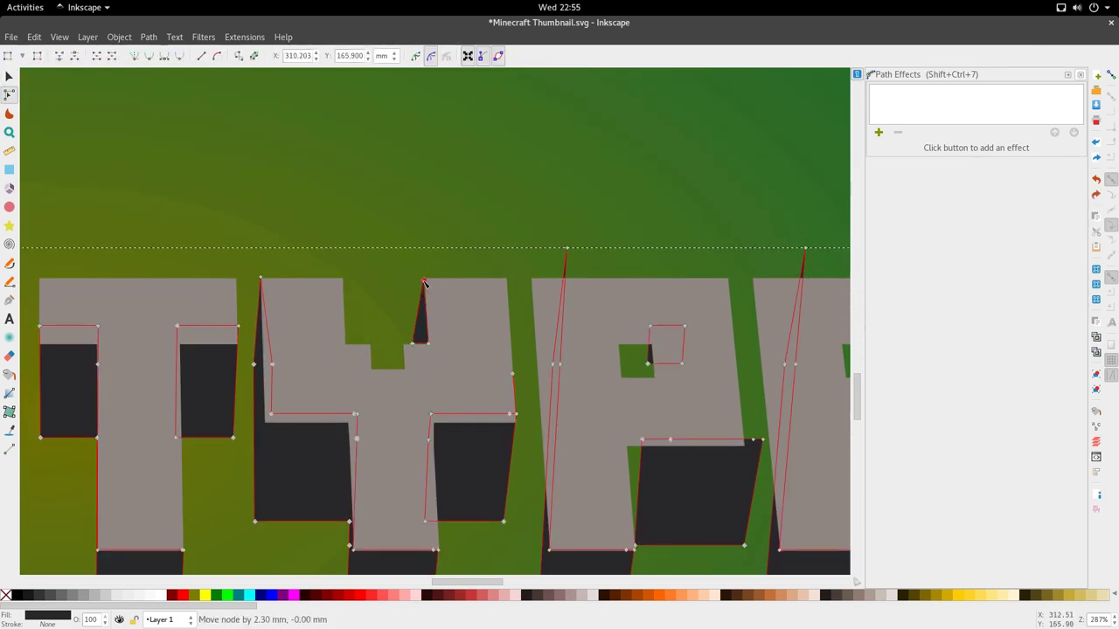
# - Align the protruding dark side nodes behind the P and the last E with the light letters' corners
pyautogui.press('v')
pyautogui.press('b')
pyautogui.press('s')
pyautogui.scroll(-2, 409, 351)
pyautogui.click(533, 415)
pyautogui.press('n')
pyautogui.scroll(2, 525, 406)
pyautogui.scroll(-4, 542, 300)
pyautogui.moveTo(537, 277); pyautogui.dragTo(502, 399)
pyautogui.scroll(-1, 502, 399)
pyautogui.moveTo(583, 172); pyautogui.dragTo(547, 191)
pyautogui.moveTo(549, 253); pyautogui.dragTo(539, 254)
pyautogui.press('s')
pyautogui.scroll(-3, 631, 282)
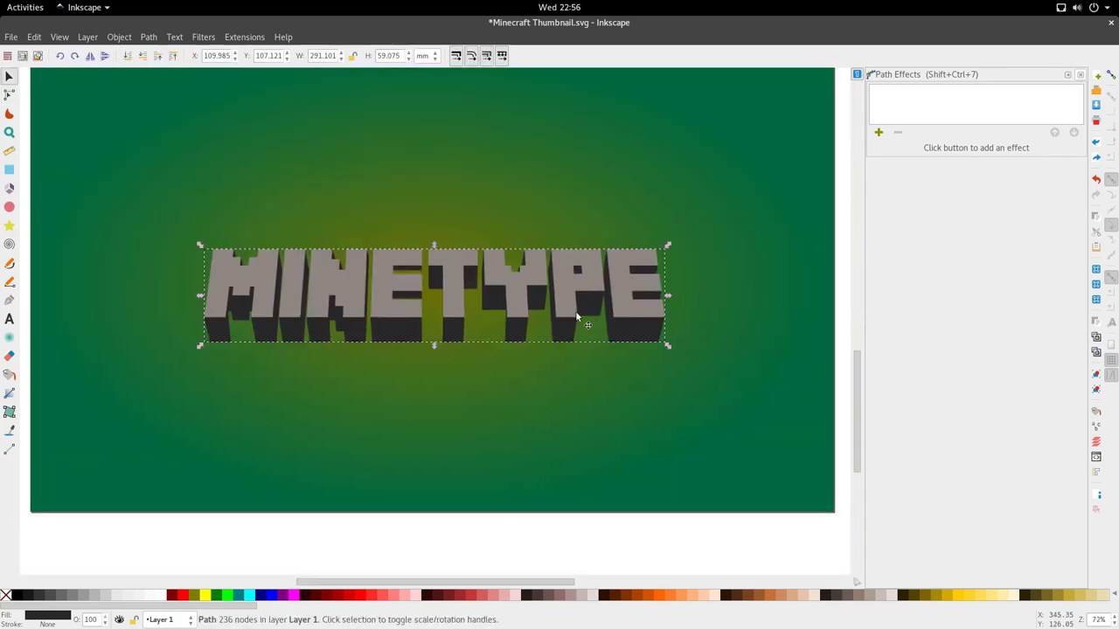
# - Check the corrected dark sides against the light letters, both close up and across the whole title
pyautogui.press('n')
pyautogui.scroll(3, 574, 354)
pyautogui.scroll(-3, 563, 210)
pyautogui.press('s')
pyautogui.scroll(-2, 422, 409)
pyautogui.scroll(-1, 386, 316)
pyautogui.scroll(1, 325, 450)
pyautogui.scroll(4, 367, 419)
# - Duplicate the light letters about 0.8 mm lower and reduce them to thin light grey strips along the letters' lower edges
pyautogui.click(396, 387)
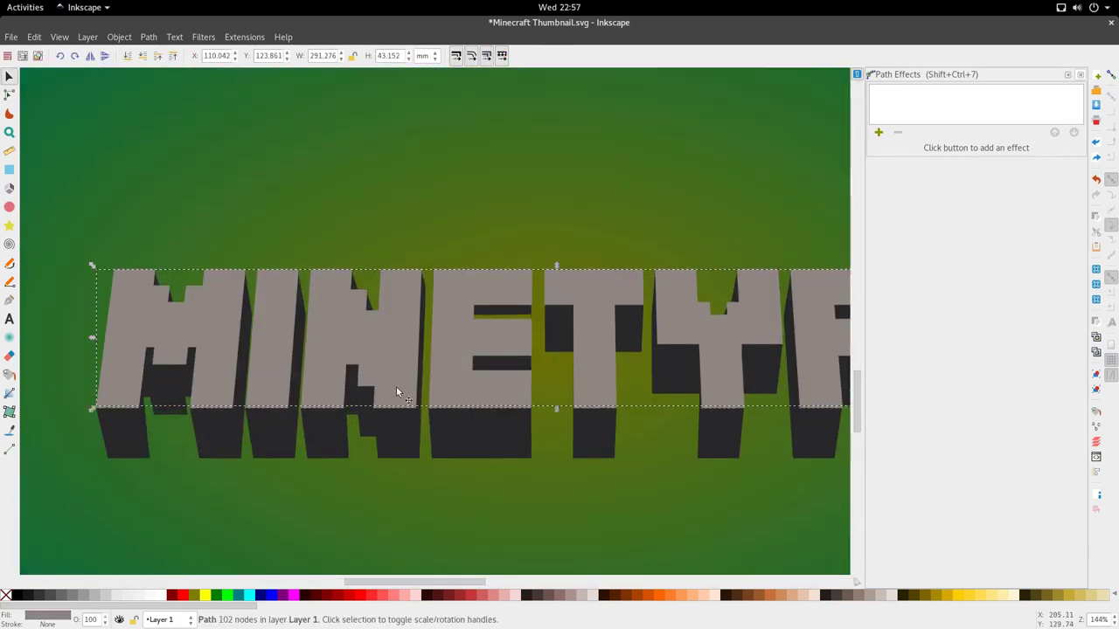
pyautogui.scroll(2, 389, 418)
pyautogui.scroll(-5, 367, 367)
pyautogui.press('d')
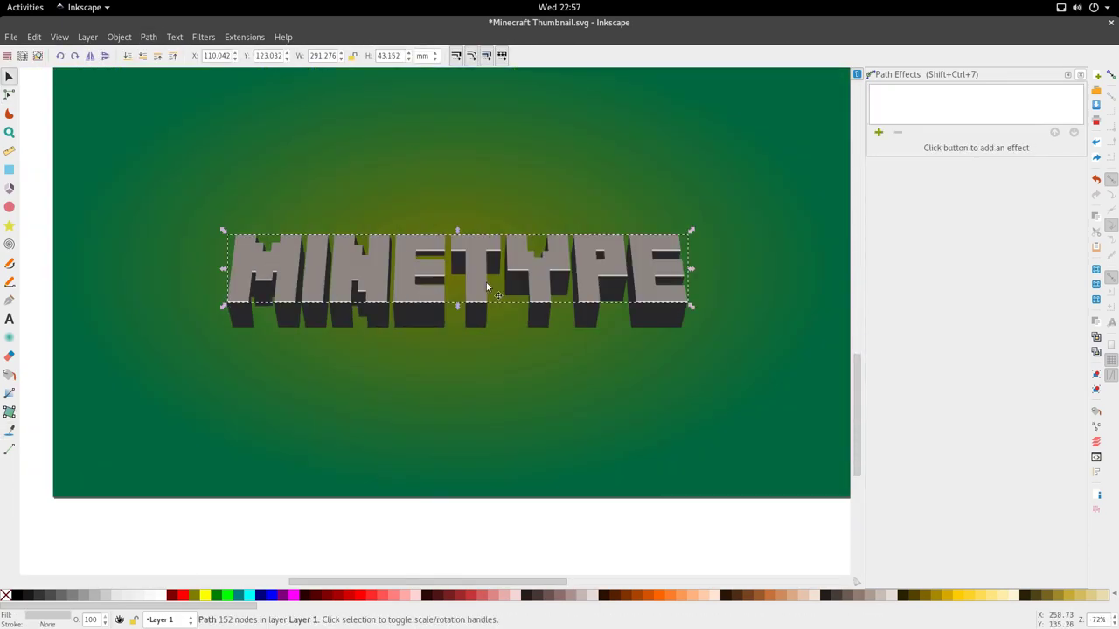
# - Trace closed shapes over the dark recesses beneath the M and the N, about 9.7 × 22.9 mm for the N
pyautogui.scroll(3, 487, 288)
pyautogui.press('b')
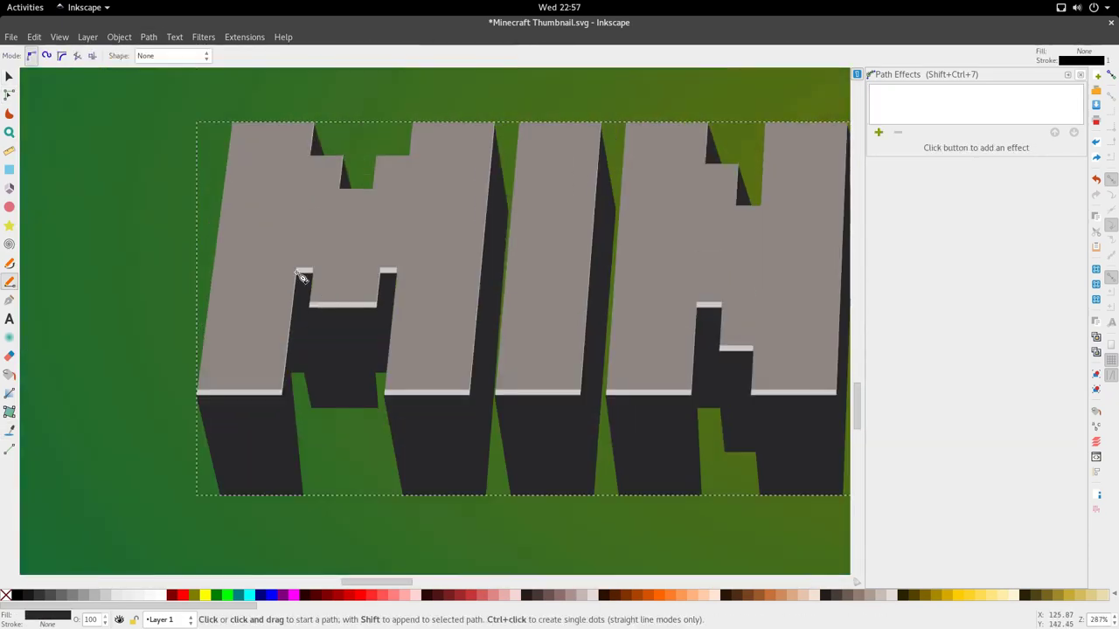
pyautogui.click(370, 380)
pyautogui.scroll(-3, 427, 348)
pyautogui.click(485, 307)
pyautogui.click(469, 306)
pyautogui.click(469, 285)
pyautogui.press('s')
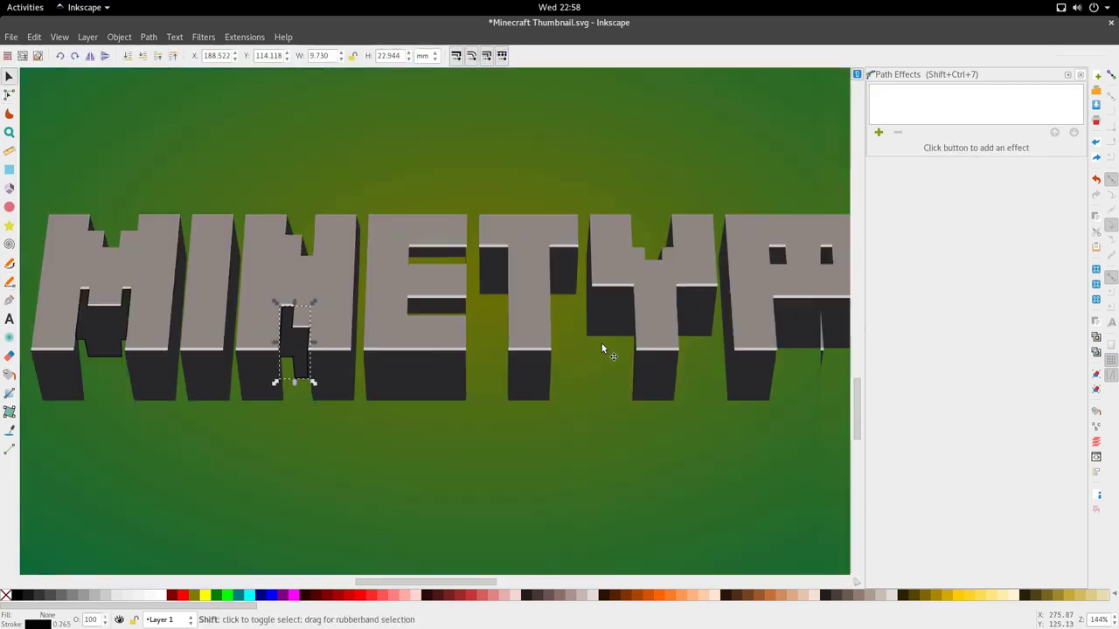
# - Trace the recessed sides beneath the T's arms and the Y's right arm and fill them black
pyautogui.keyDown('shift'); pyautogui.click(602, 344); pyautogui.keyUp('shift')
pyautogui.scroll(-2, 342, 362)
pyautogui.press('n')
pyautogui.scroll(1, 495, 319)
pyautogui.scroll(2, 496, 302)
pyautogui.press('s')
pyautogui.click(440, 301)
pyautogui.press('b')
pyautogui.click(467, 369)
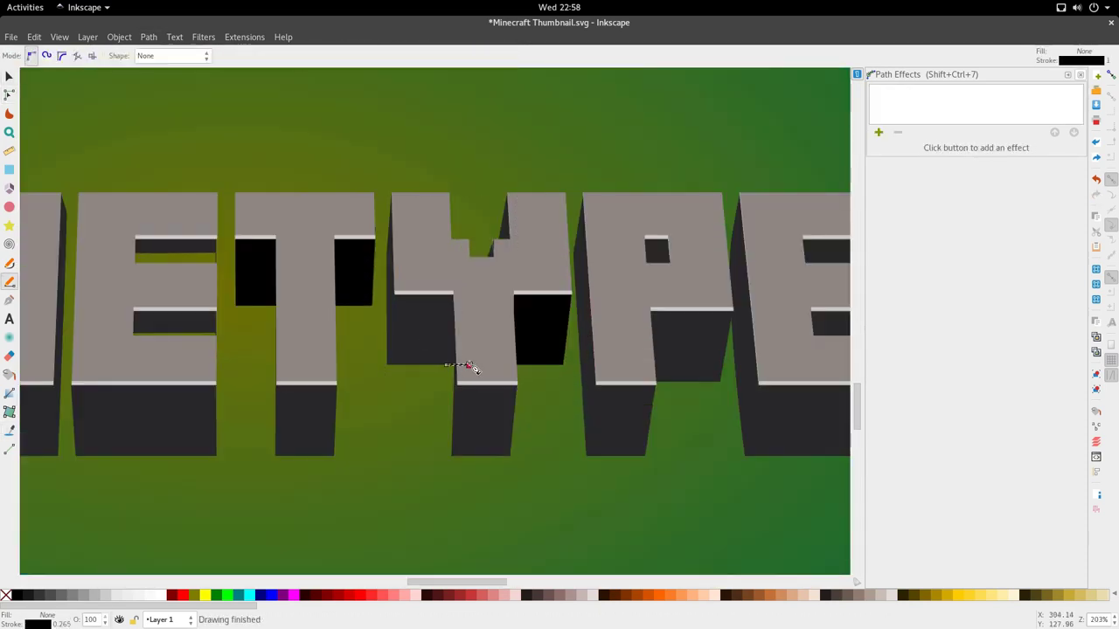
# - Trace the Y's left side and underside from its top corner down to the recess's lower edge
pyautogui.press('n')
pyautogui.scroll(3, 448, 371)
pyautogui.scroll(-3, 466, 365)
pyautogui.scroll(2, 466, 366)
pyautogui.click(450, 370)
pyautogui.press('b')
pyautogui.click(392, 376)
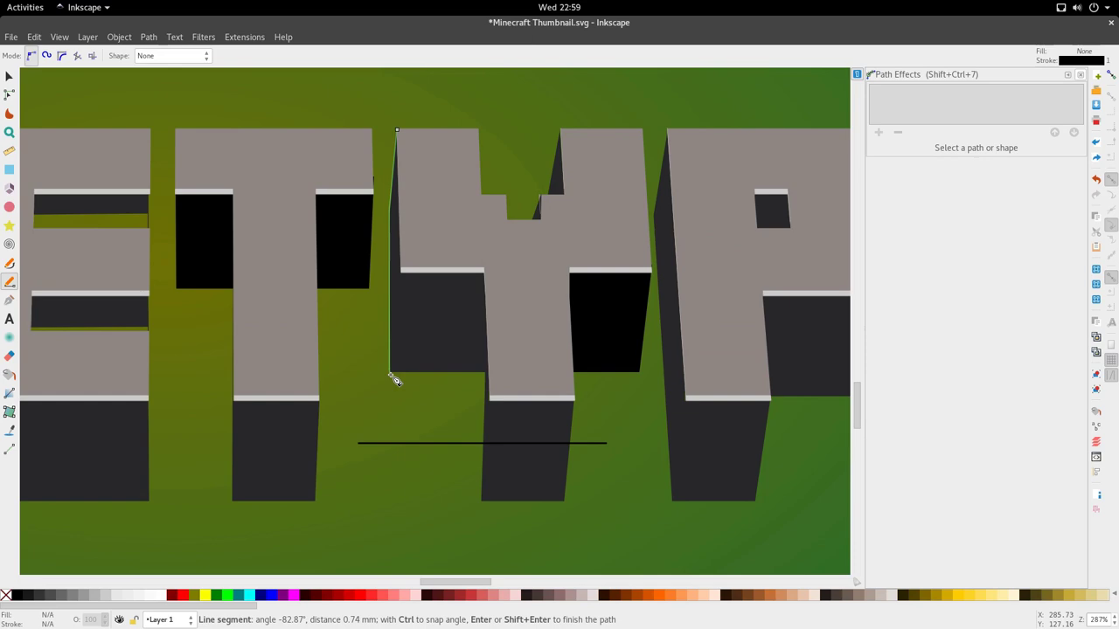
pyautogui.scroll(-2, 488, 388)
# - Fill the Y's left side, the P's hole and underside and the last E's left side black
pyautogui.press('d')
pyautogui.press('s')
pyautogui.click(405, 397)
pyautogui.click(473, 397)
pyautogui.scroll(2, 473, 397)
pyautogui.press('d')
pyautogui.click(408, 338)
pyautogui.press('b')
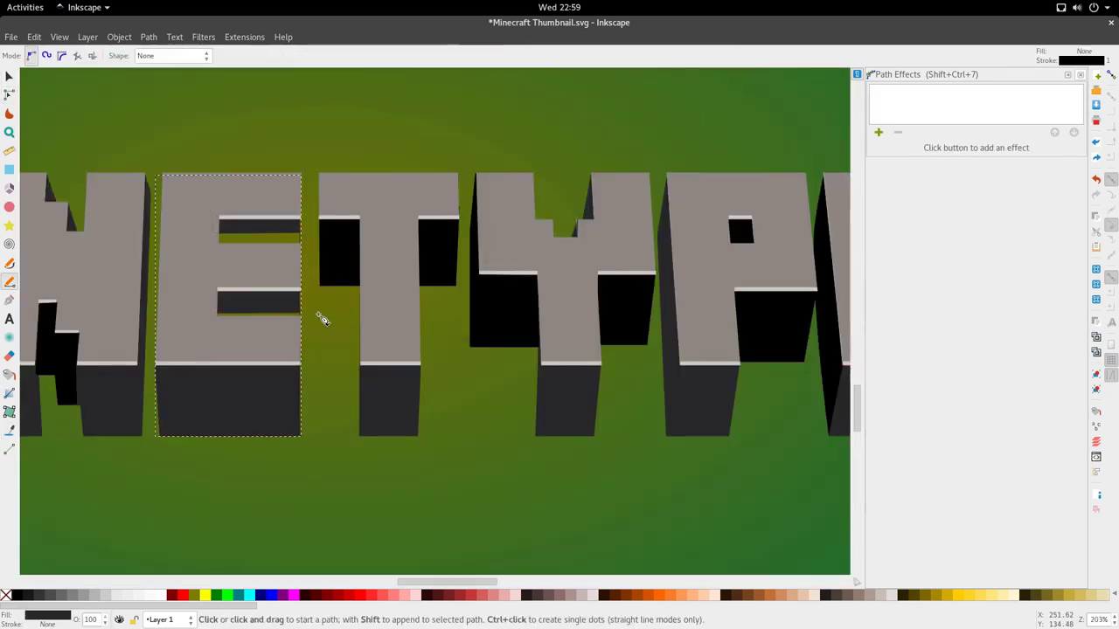
# - Fill the recesses between the arms of both E letters black and select the light grey edge strips
pyautogui.press('n')
pyautogui.press('s')
pyautogui.click(273, 306)
pyautogui.scroll(-4, 319, 411)
pyautogui.click(328, 350)
pyautogui.scroll(2, 328, 351)
pyautogui.click(445, 287)
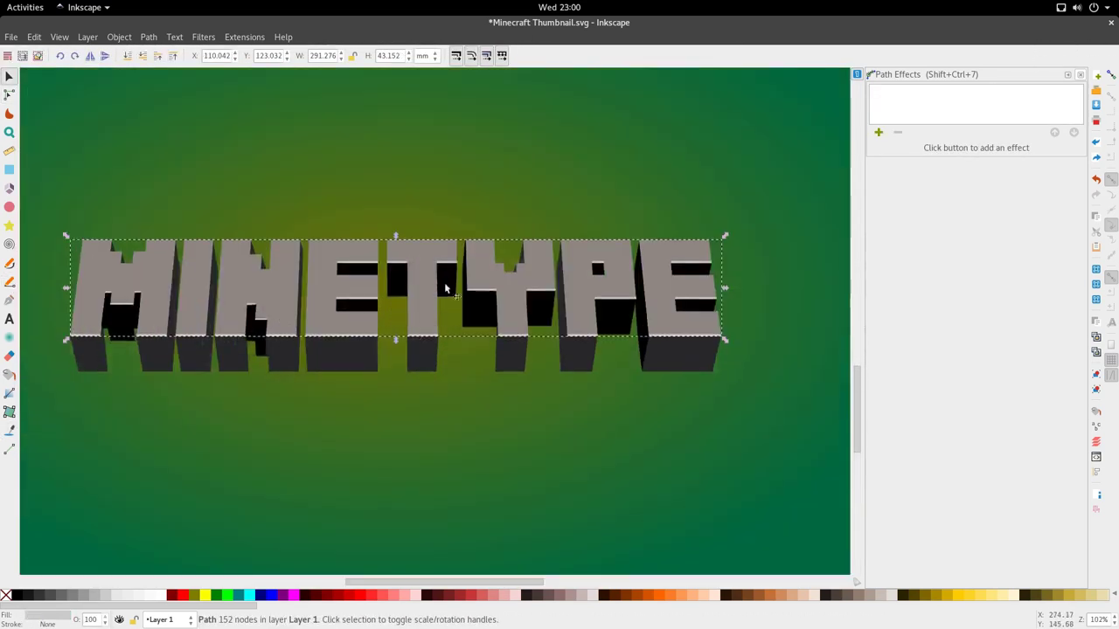
# - Trace the narrow inner side of the M's left leg
pyautogui.press('b')
pyautogui.click(123, 318)
pyautogui.press('s')
# - Try the Roughen filter on the light grey edge strips, then undo it
pyautogui.click(156, 303)
pyautogui.click(203, 37)
pyautogui.click(350, 171)
pyautogui.click(651, 421)
pyautogui.click(598, 421)
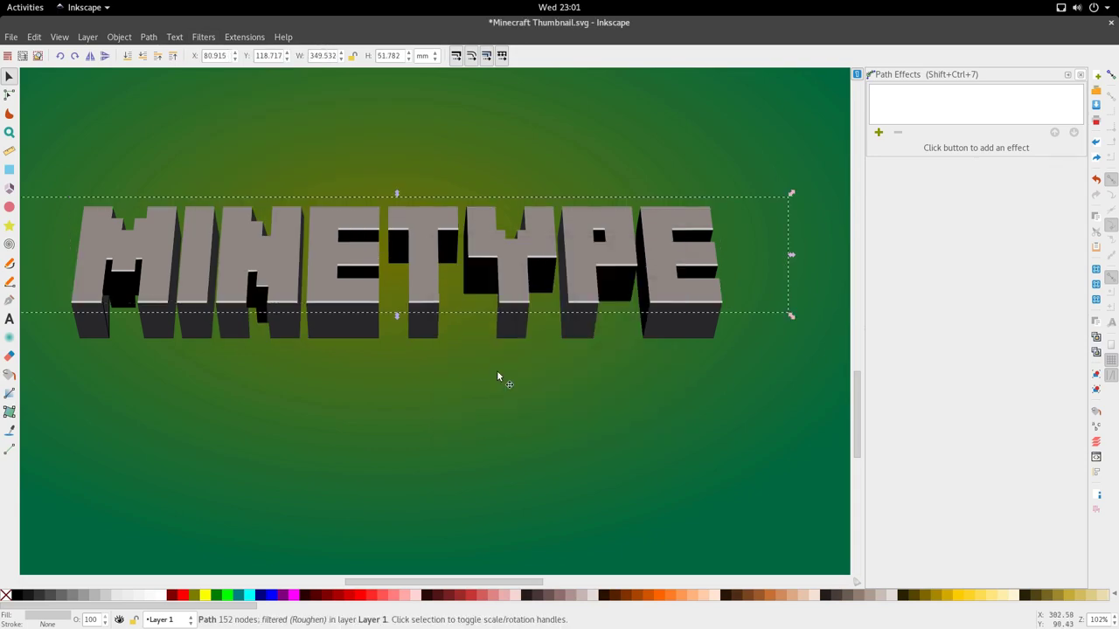
pyautogui.hotkey('ctrl', 'z')
# - Apply the Roughen filter to the light grey edge strips so their edges become ragged
pyautogui.click(242, 38)
pyautogui.click(350, 171)
pyautogui.click(447, 289)
pyautogui.click(449, 309)
pyautogui.click(460, 371)
pyautogui.click(644, 423)
pyautogui.click(598, 421)
pyautogui.scroll(3, 382, 234)
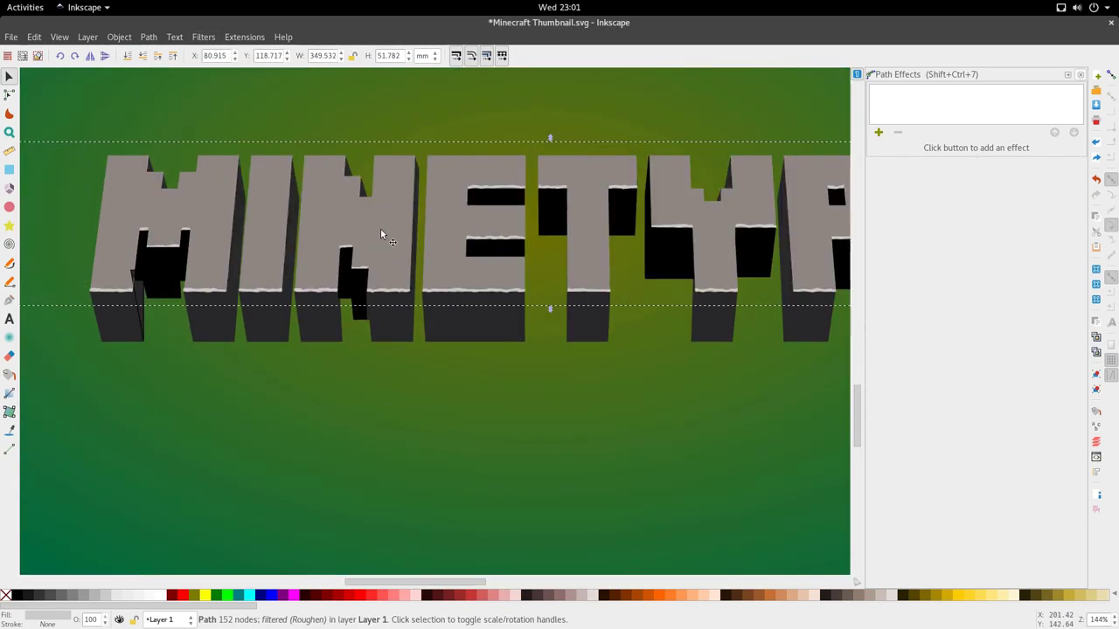
# - Draw jagged black cracks on the M's face and sides, the upper left one about 8.5 × 4.9 mm
pyautogui.click(312, 278)
pyautogui.click(144, 57)
pyautogui.scroll(-5, 476, 497)
pyautogui.scroll(-2, 477, 497)
pyautogui.scroll(5, 419, 283)
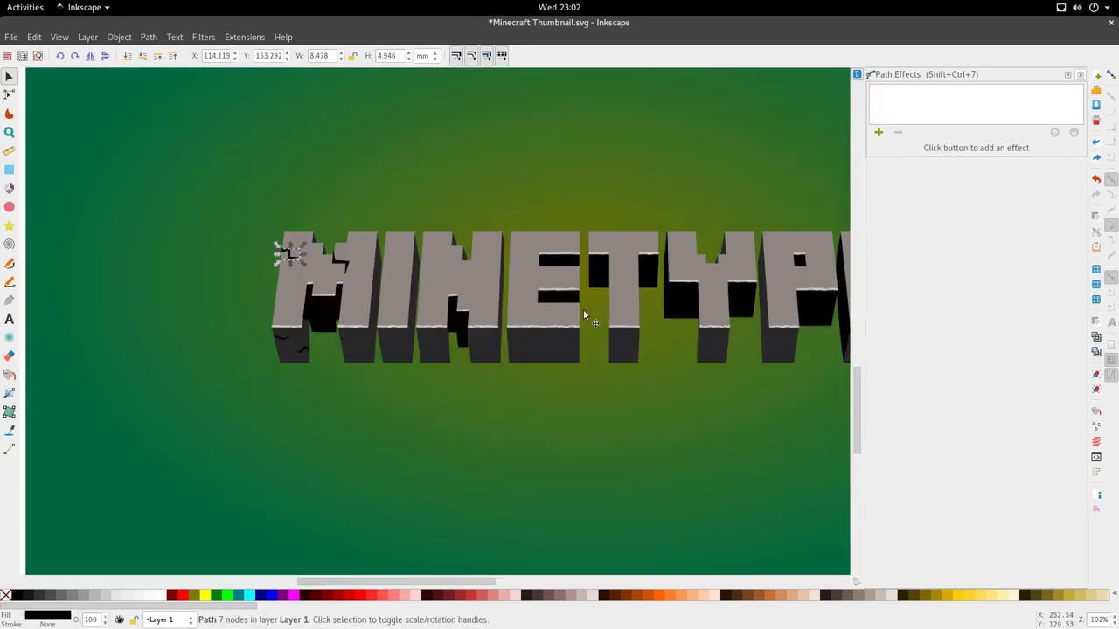
# - Duplicate the title's letter shapes and unite the copies into one solid silhouette
pyautogui.scroll(-3, 585, 312)
pyautogui.doubleClick(771, 363)
pyautogui.hotkey('ctrl', 'd')
pyautogui.click(148, 37)
pyautogui.click(168, 114)
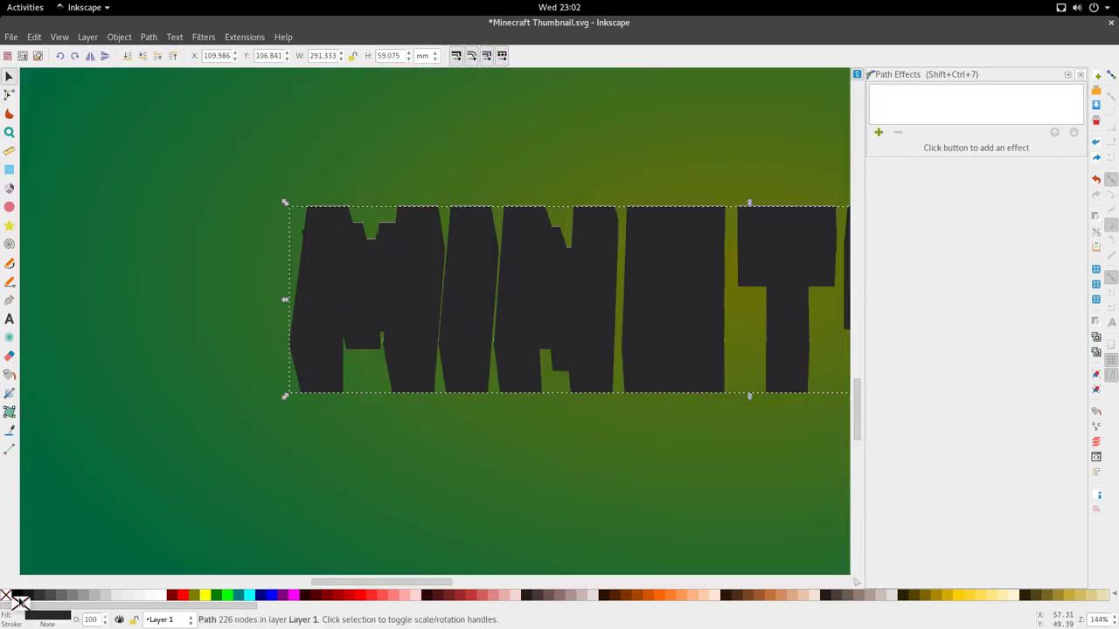
# - Fill the silhouette black, place it behind the letters and outset it dynamically by about 1.97 pt
pyautogui.click(17, 595)
pyautogui.hotkey('ctrl', 'j')
pyautogui.press('pagedown')
pyautogui.scroll(4, 431, 274)
pyautogui.moveTo(400, 286); pyautogui.dragTo(400, 276)
pyautogui.scroll(-4, 401, 276)
# - Give the black silhouette a 1.938 mm stroke and change its corner join style
pyautogui.press('F1')
pyautogui.hotkey('ctrl', 'shift', 'f')
pyautogui.click(991, 93)
pyautogui.scroll(1, 542, 242)
pyautogui.click(972, 181)
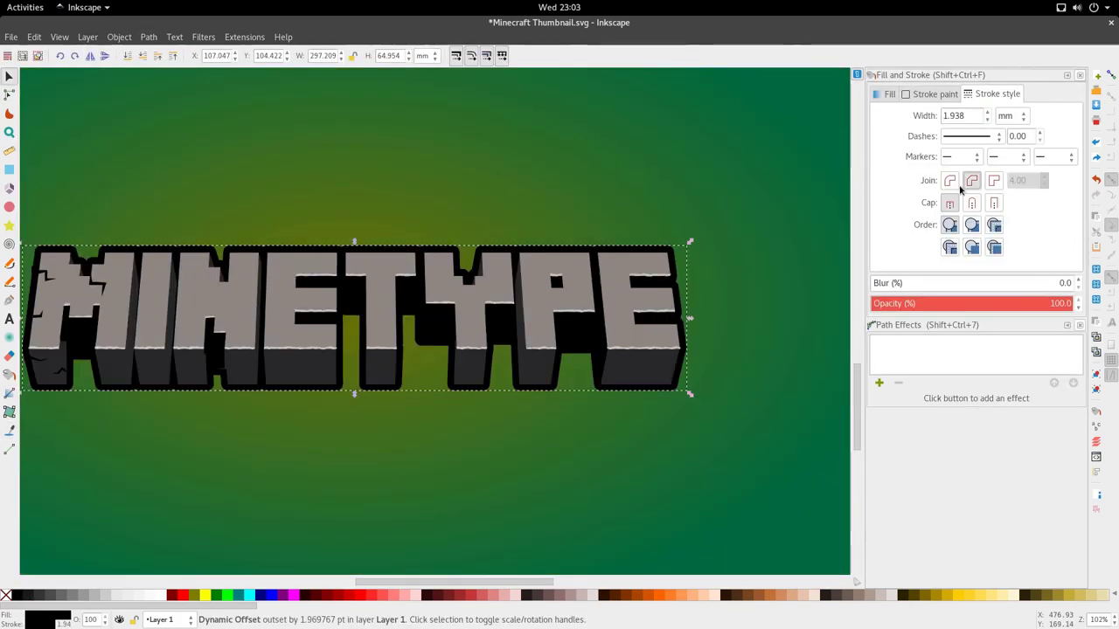
pyautogui.scroll(2, 355, 169)
pyautogui.click(465, 343)
# - Examine the nodes of the title's dark extrusion and compare the lettering with the finished MINETYPE reference thumbnail
pyautogui.scroll(-2, 465, 341)
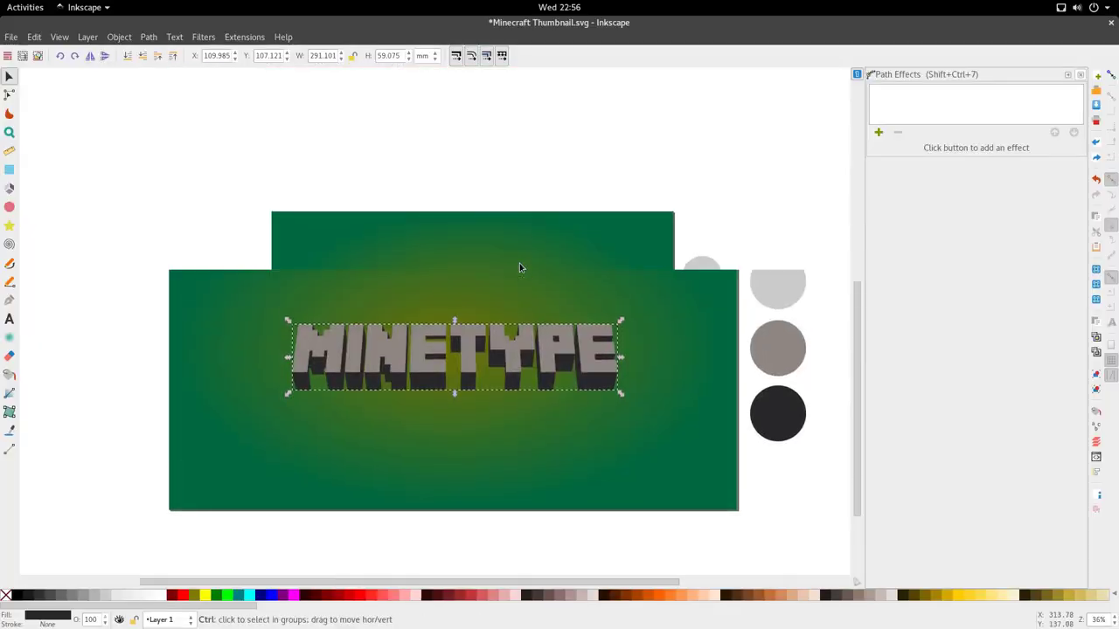
pyautogui.scroll(1, 505, 351)
pyautogui.scroll(2, 505, 350)
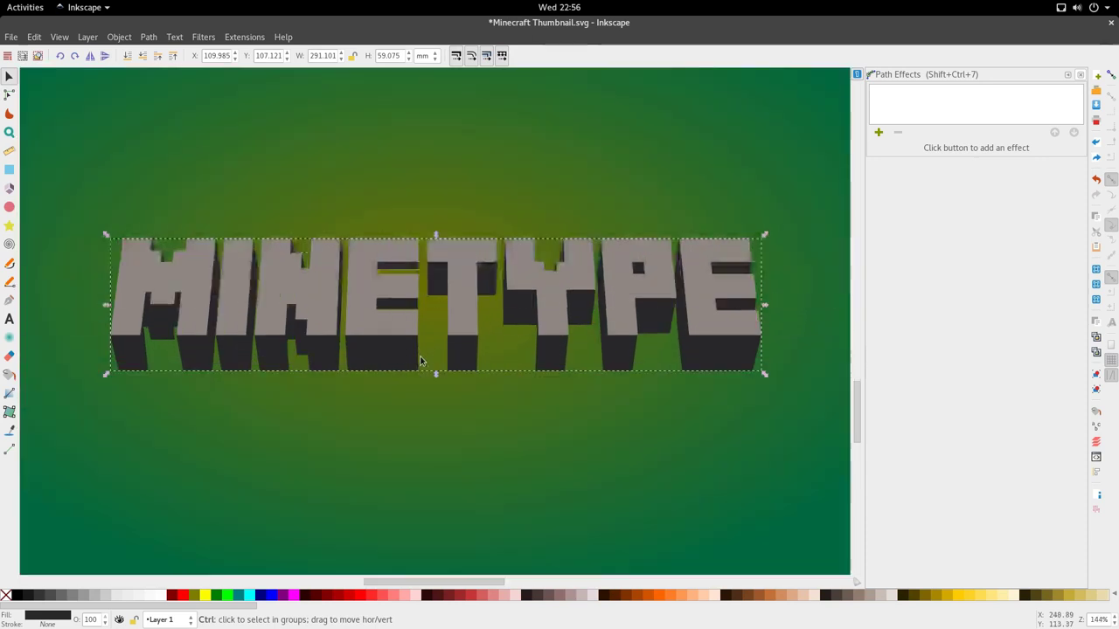
pyautogui.hscroll(-3, 253, 349)
pyautogui.doubleClick(300, 347)
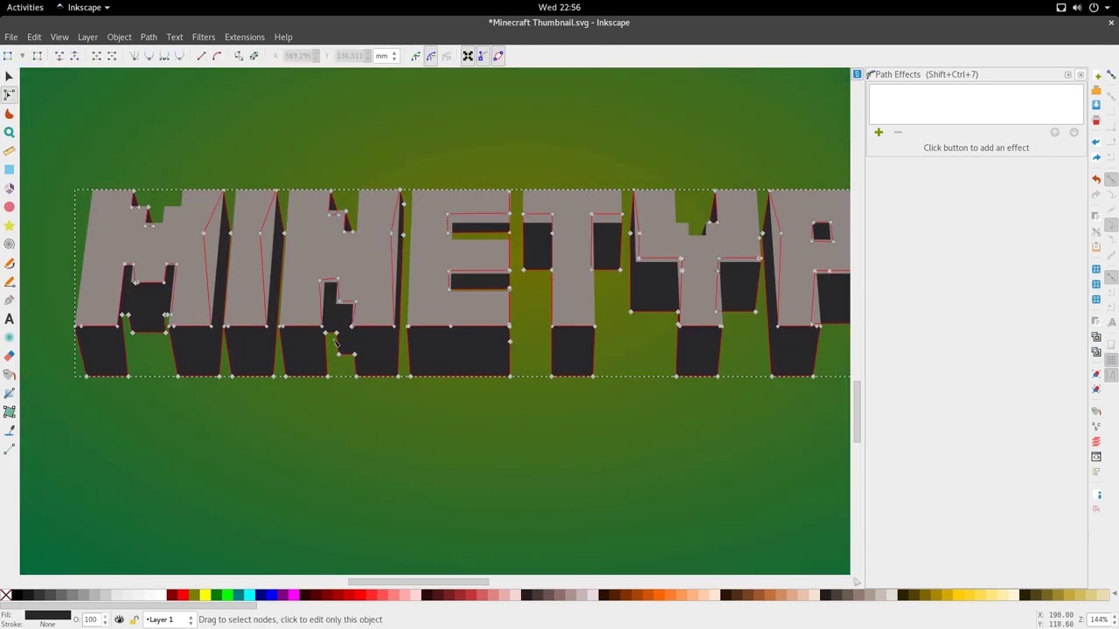
pyautogui.press('s')
pyautogui.scroll(-4, 387, 315)
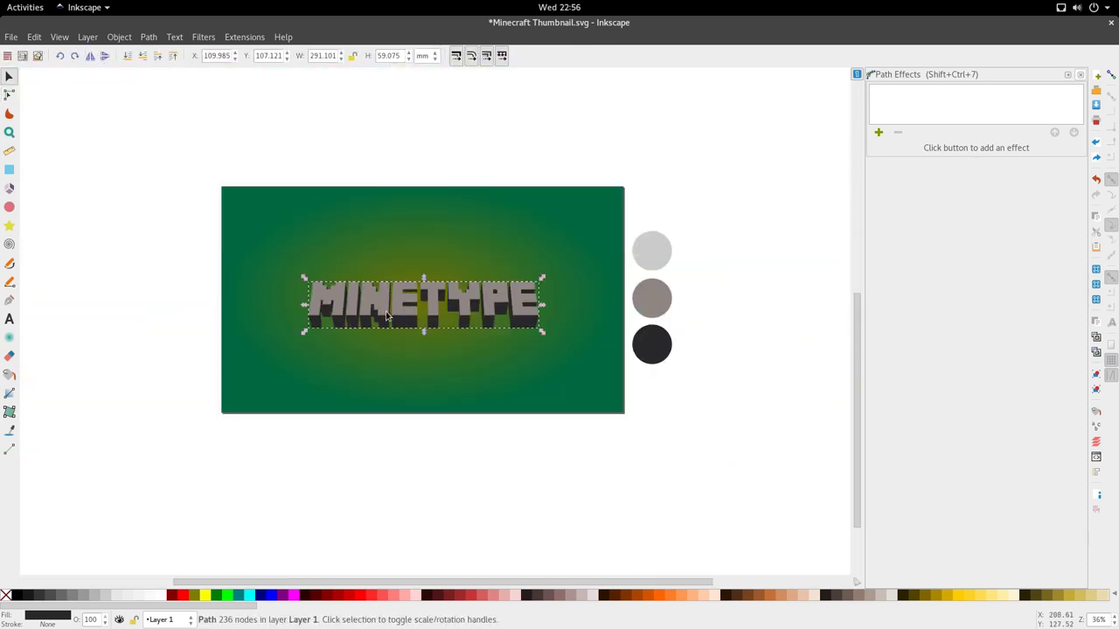
pyautogui.scroll(5, 387, 316)
pyautogui.scroll(2, 387, 316)
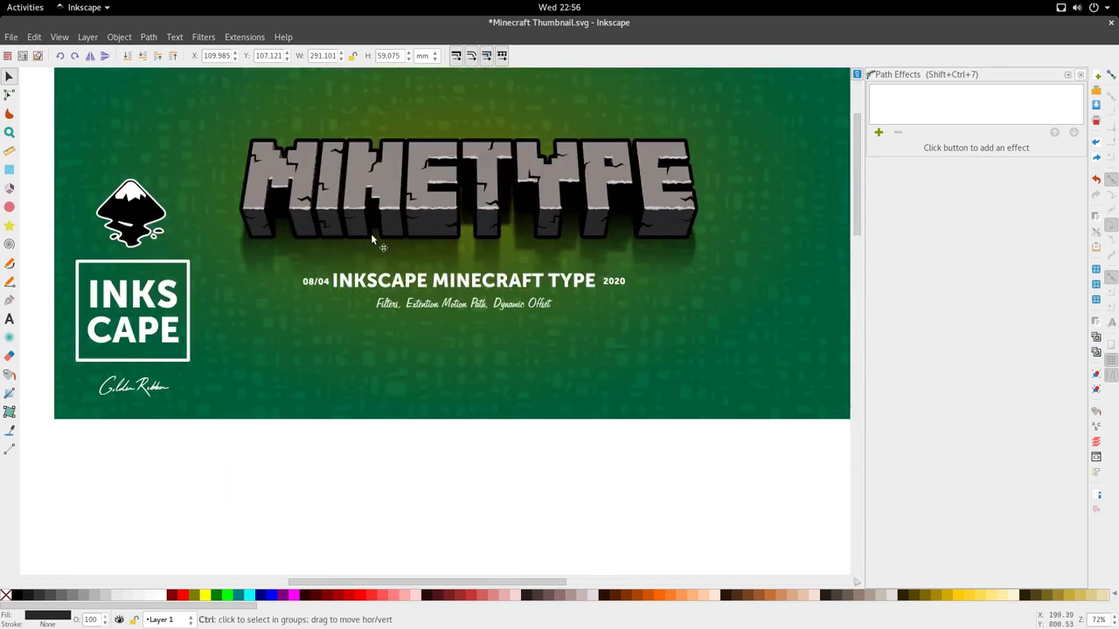
pyautogui.scroll(-3, 373, 236)
pyautogui.scroll(-5, 376, 239)
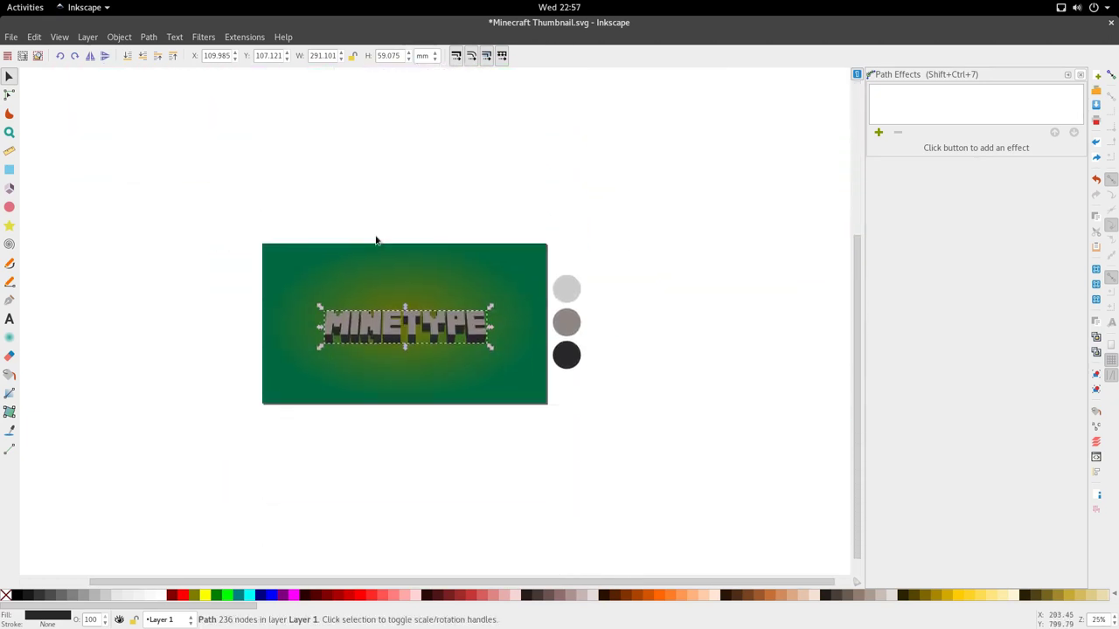
pyautogui.scroll(1, 424, 347)
pyautogui.scroll(6, 424, 347)
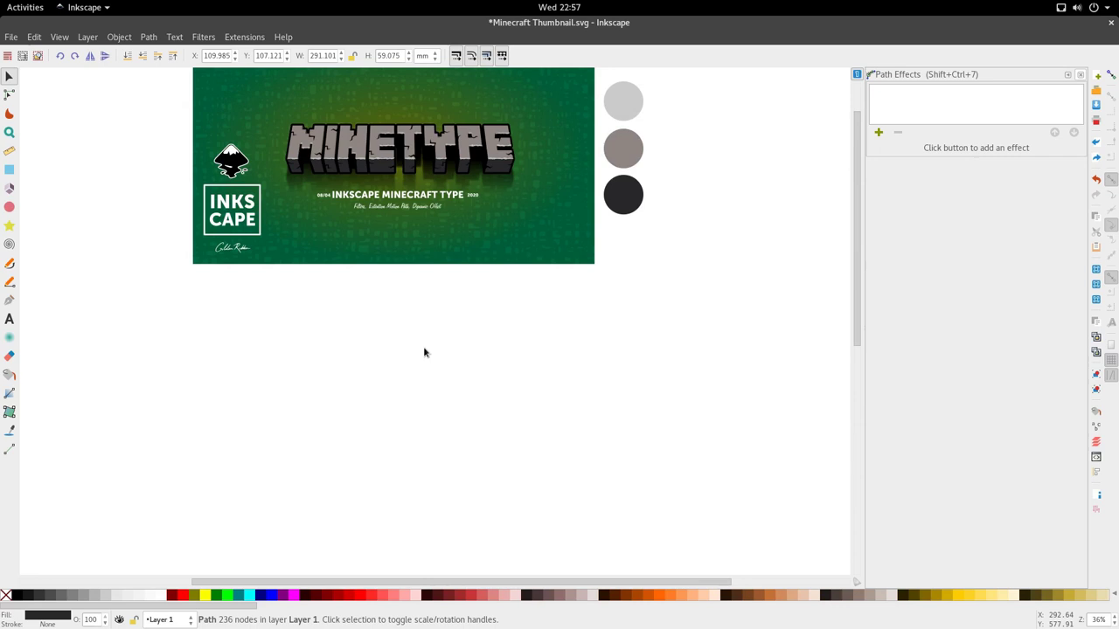
pyautogui.scroll(-1, 424, 348)
pyautogui.scroll(-6, 423, 349)
pyautogui.scroll(2, 361, 389)
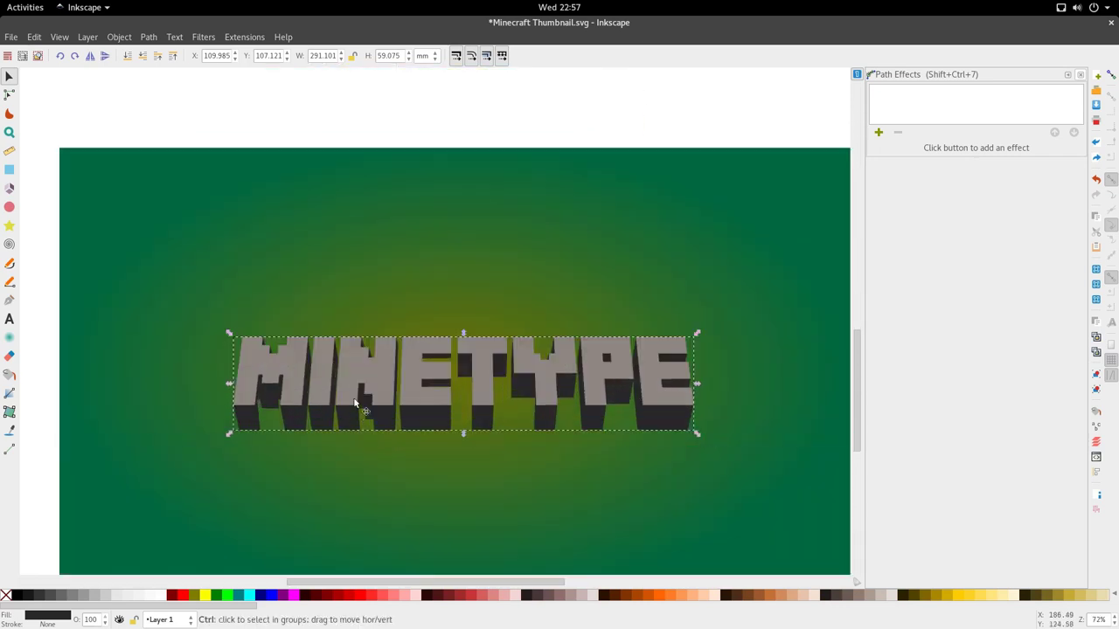
# - Duplicate the grey letter faces and offset the copies vertically to Y positions of about 123.86 mm and 123.03 mm
pyautogui.scroll(2, 354, 374)
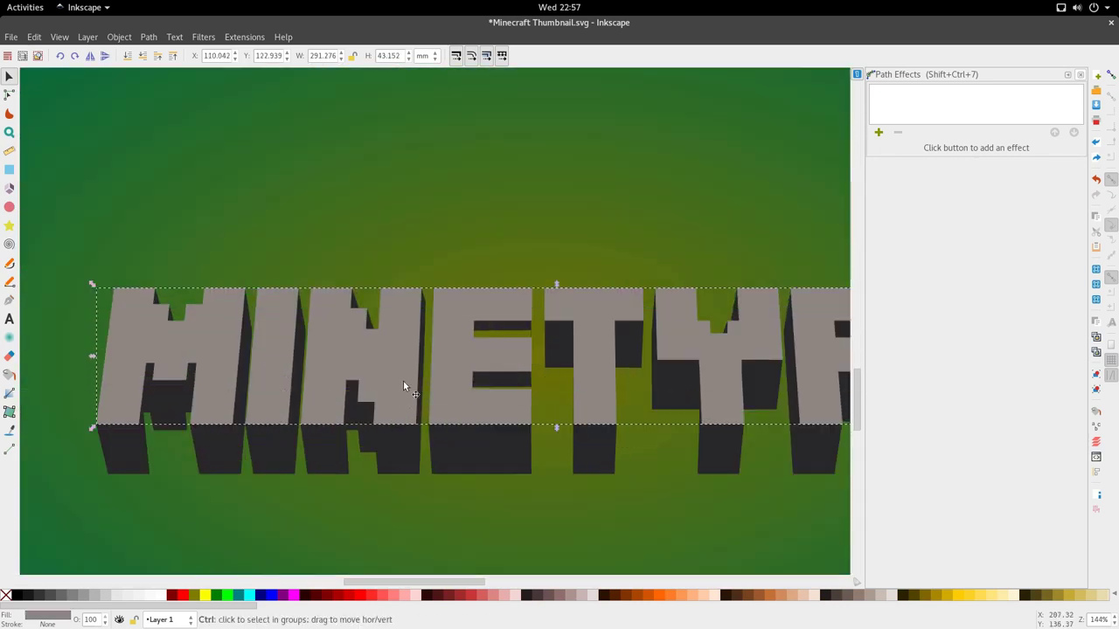
pyautogui.scroll(-2, 403, 380)
pyautogui.scroll(2, 407, 403)
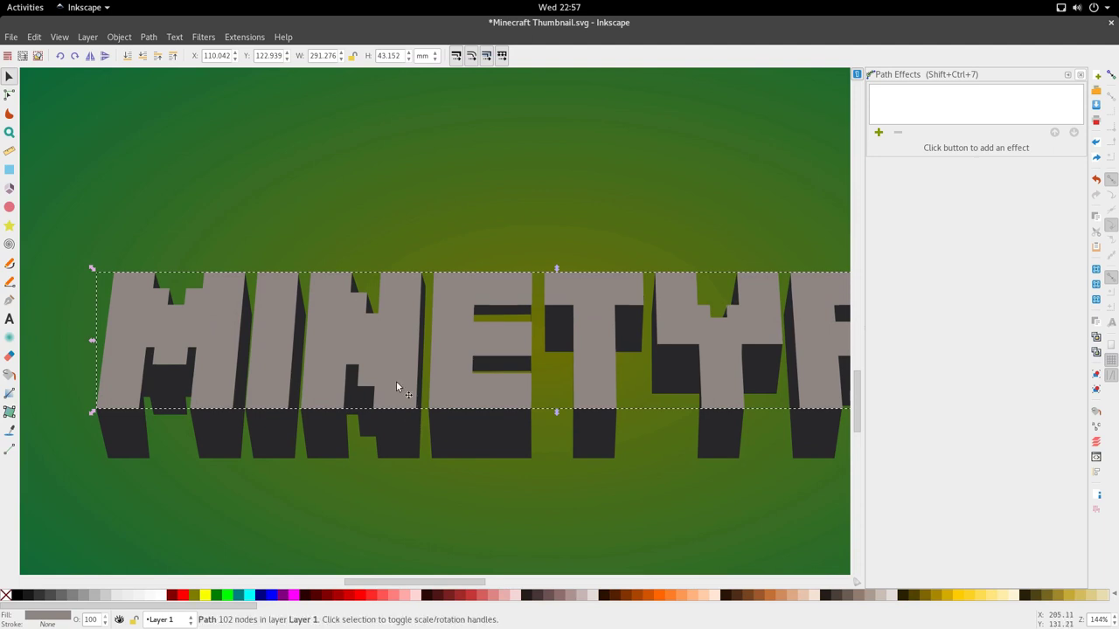
pyautogui.moveTo(396, 382); pyautogui.dragTo(397, 378)
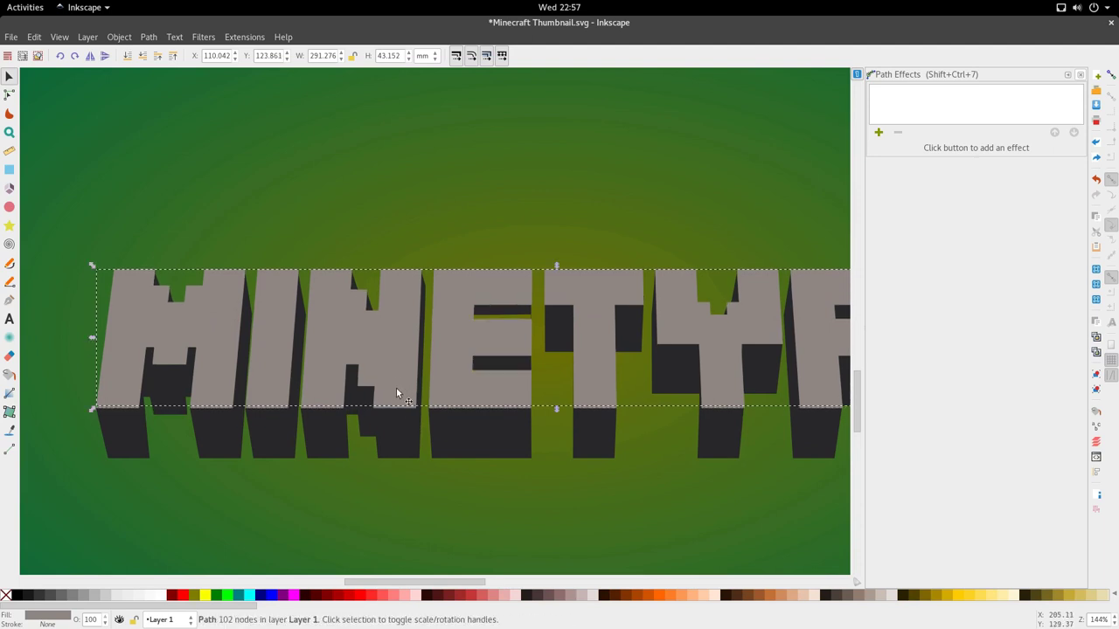
pyautogui.scroll(3, 398, 402)
pyautogui.scroll(-2, 425, 399)
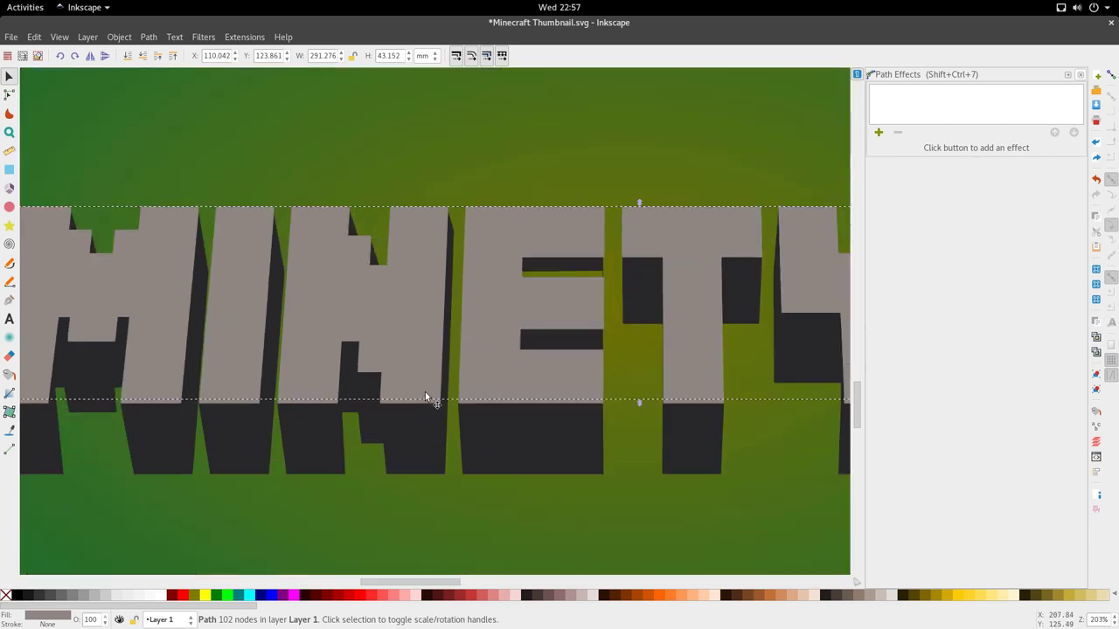
pyautogui.scroll(3, 424, 394)
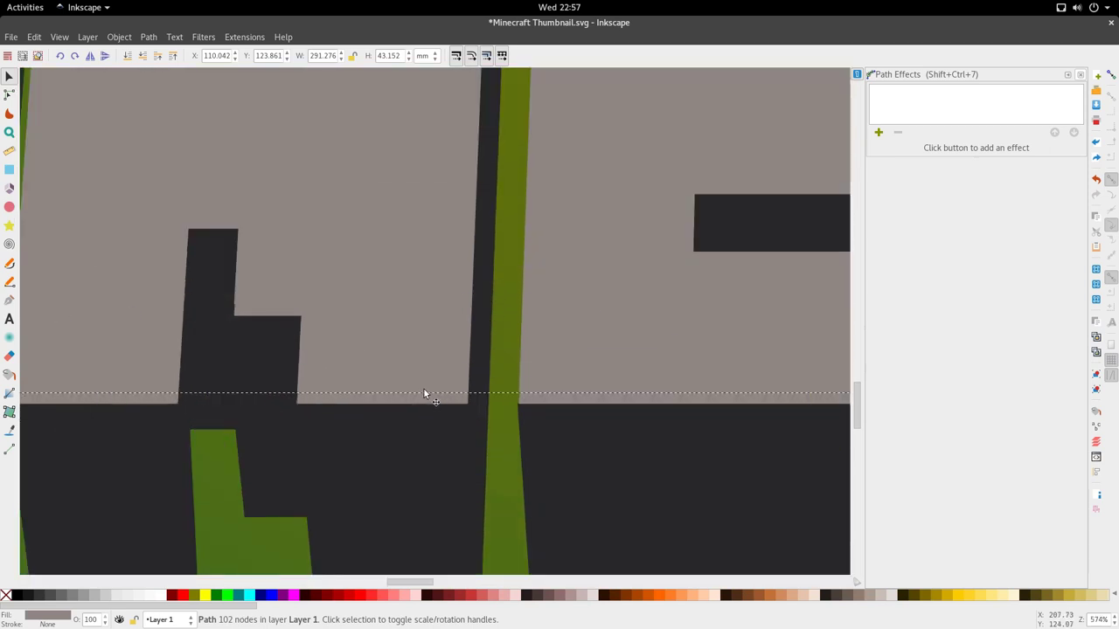
pyautogui.scroll(-2, 424, 391)
pyautogui.moveTo(422, 379); pyautogui.dragTo(425, 385)
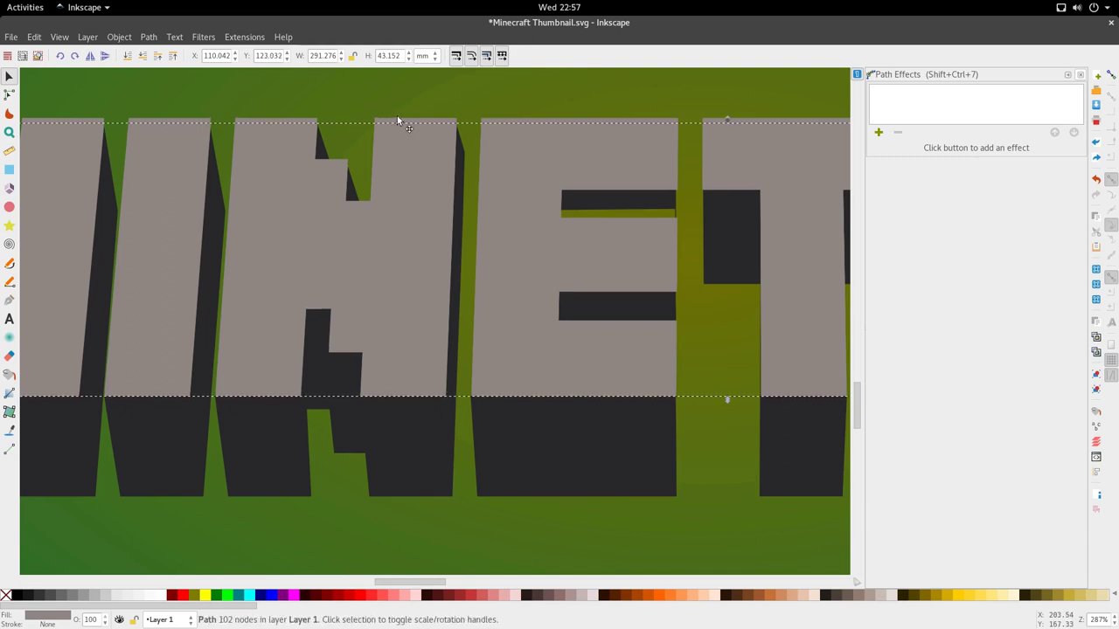
# - Fill the higher letter copy white, raise it to the top and colour the lower copy with the light grey swatch
pyautogui.click(161, 597)
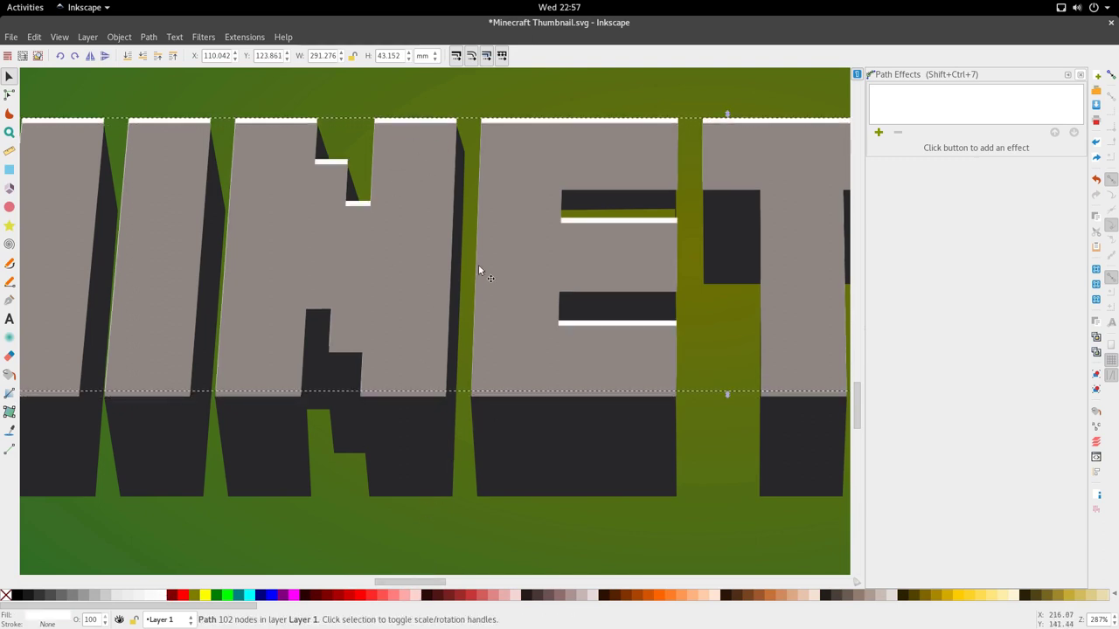
pyautogui.click(173, 55)
pyautogui.scroll(2, 384, 389)
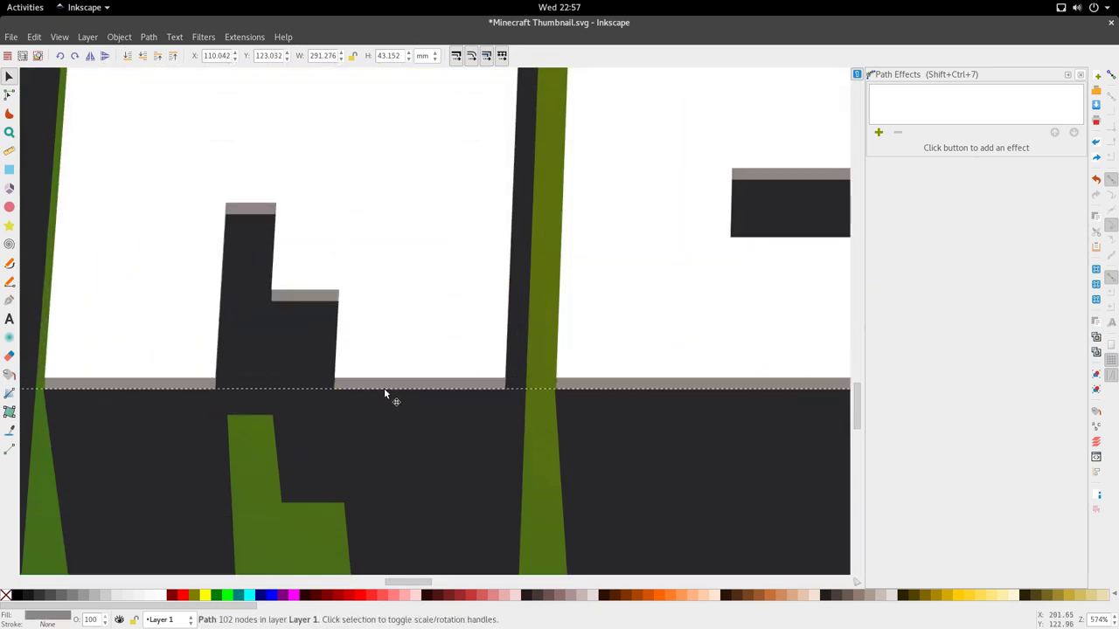
pyautogui.scroll(-7, 384, 390)
pyautogui.hscroll(8, 417, 379)
pyautogui.press('d')
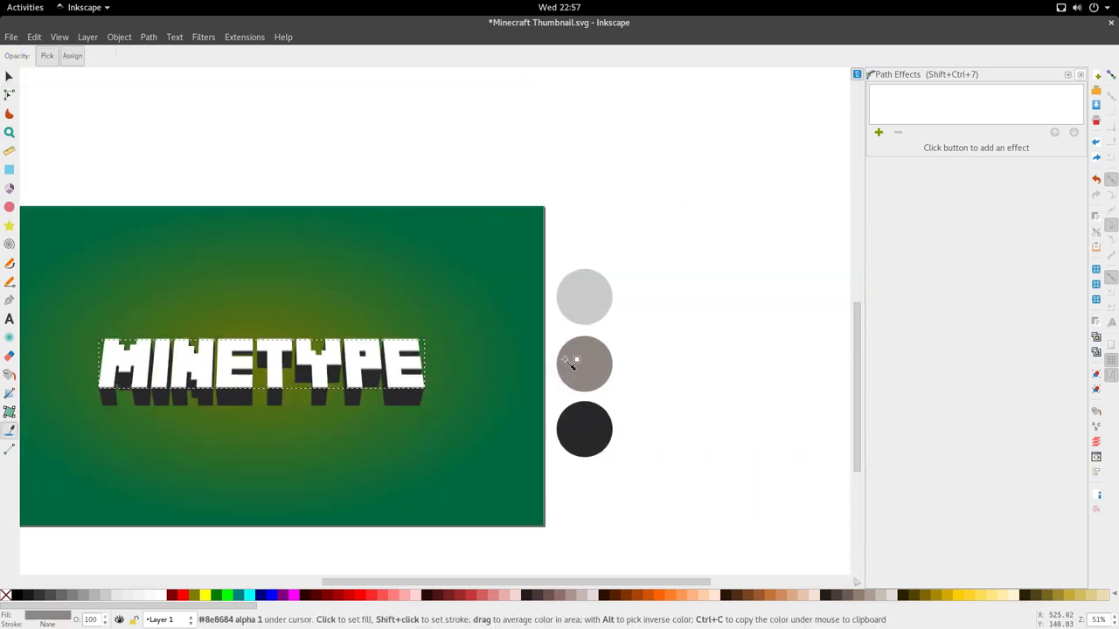
pyautogui.scroll(5, 375, 400)
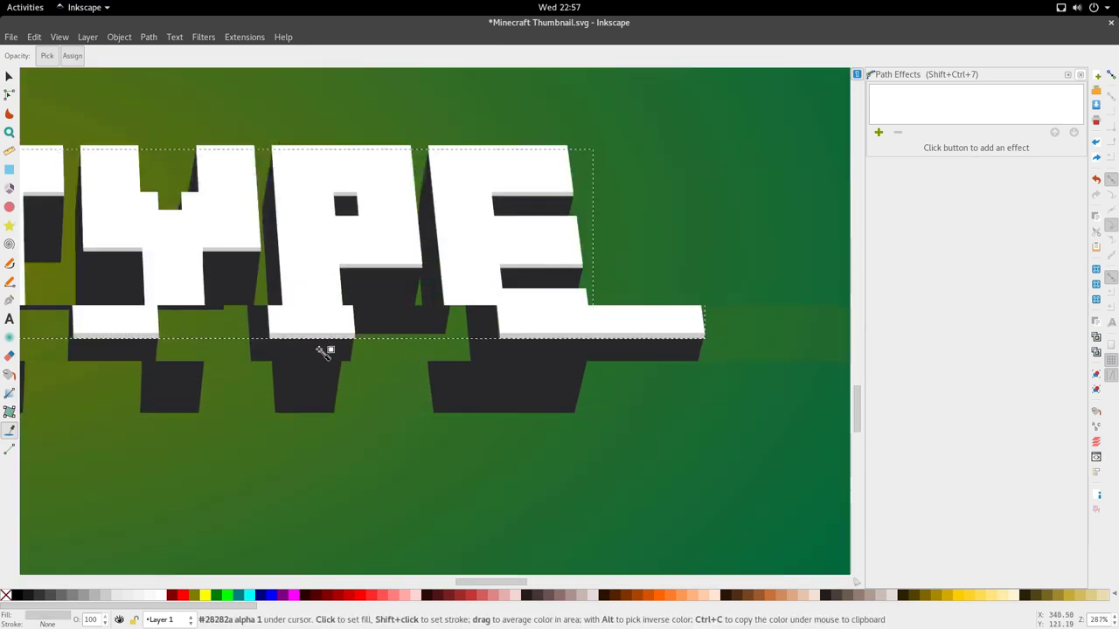
# - Subtract the white letter copy from the light grey one to form thin strips along the letters' lower edges
pyautogui.scroll(2, 323, 351)
pyautogui.press('s')
pyautogui.click(382, 312)
pyautogui.scroll(-4, 389, 309)
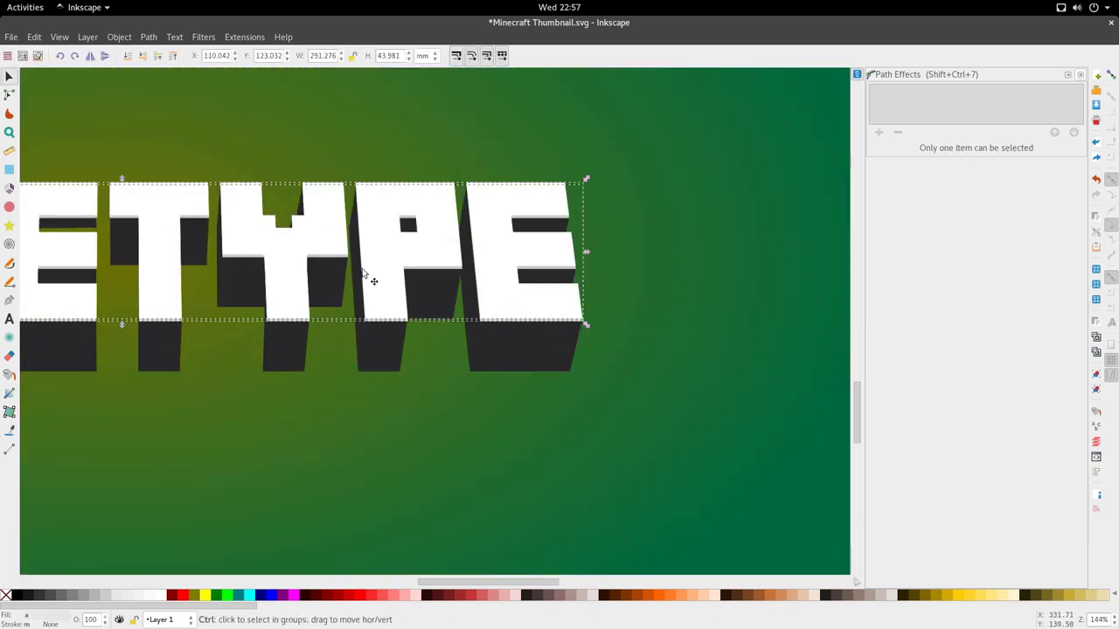
pyautogui.click(149, 37)
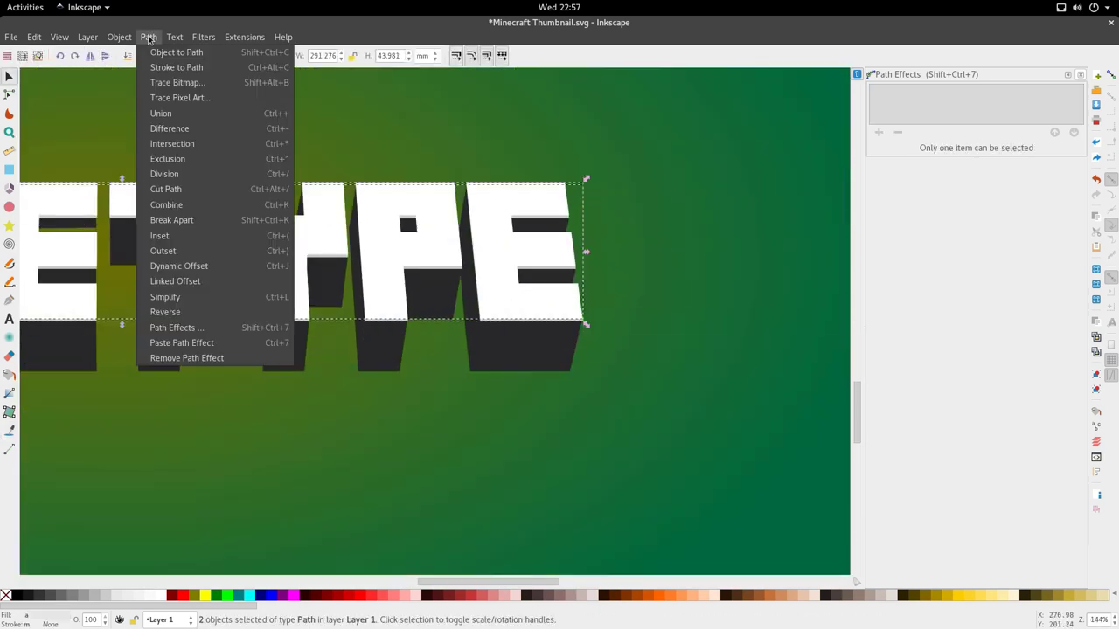
pyautogui.click(173, 129)
pyautogui.scroll(-2, 417, 292)
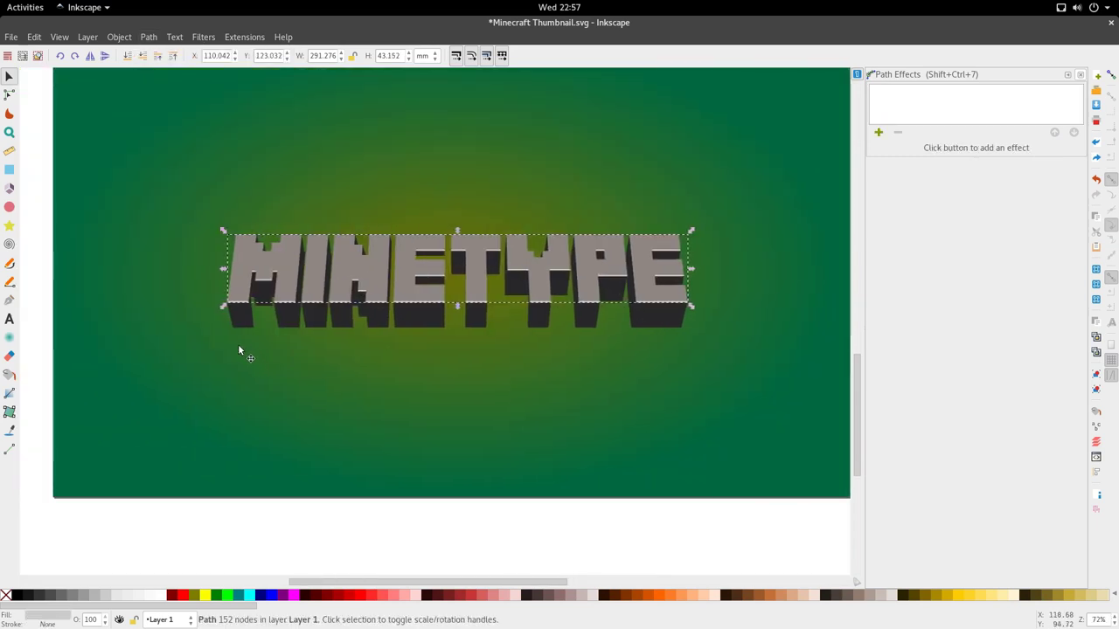
# - Draw a closed straight-sided outline around the dark recess between the M's legs with the Pencil tool
pyautogui.hscroll(2, 603, 302)
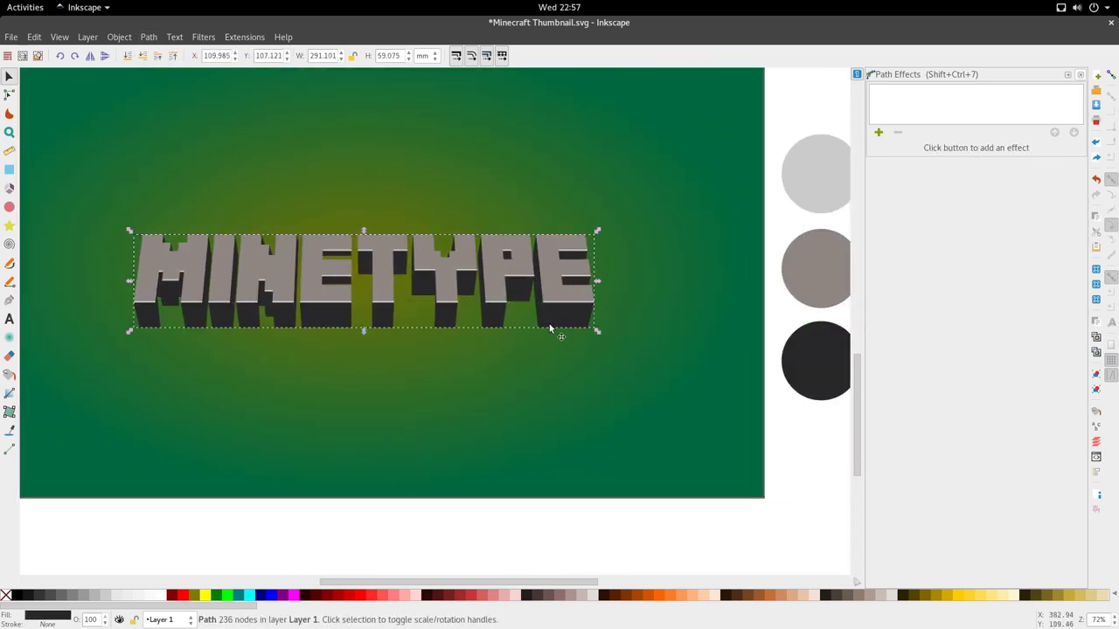
pyautogui.scroll(2, 368, 317)
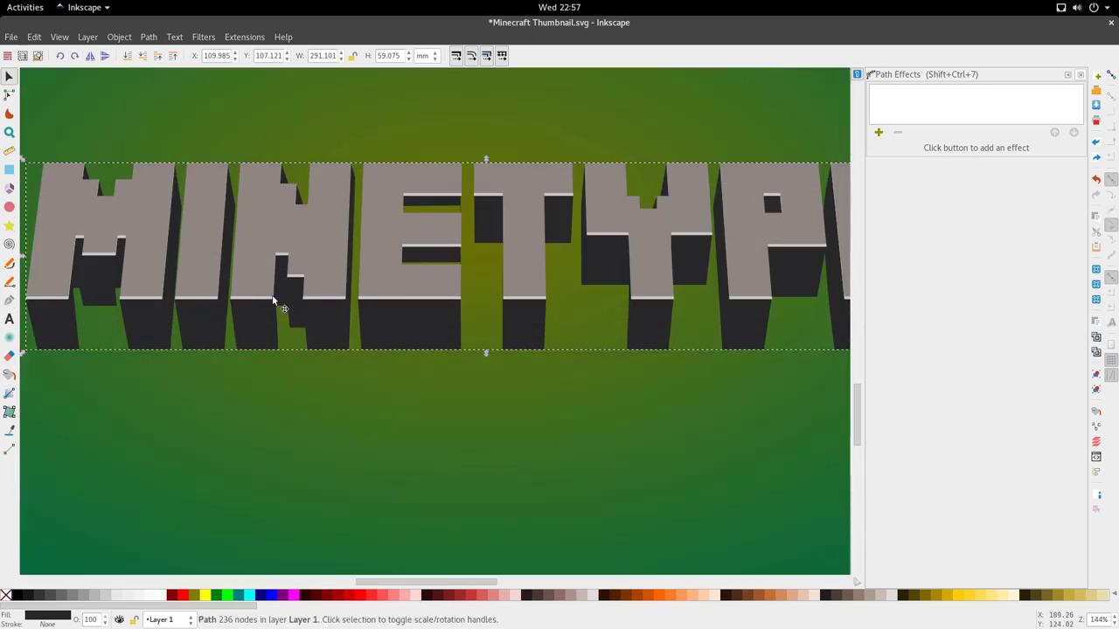
pyautogui.press('p')
pyautogui.scroll(2, 271, 303)
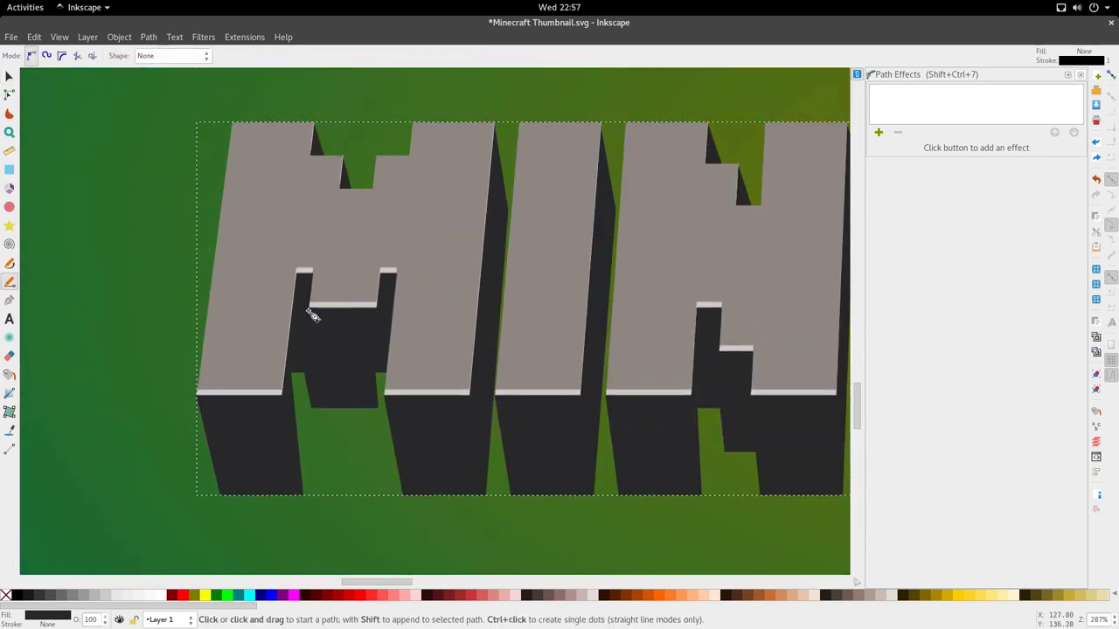
pyautogui.click(297, 272)
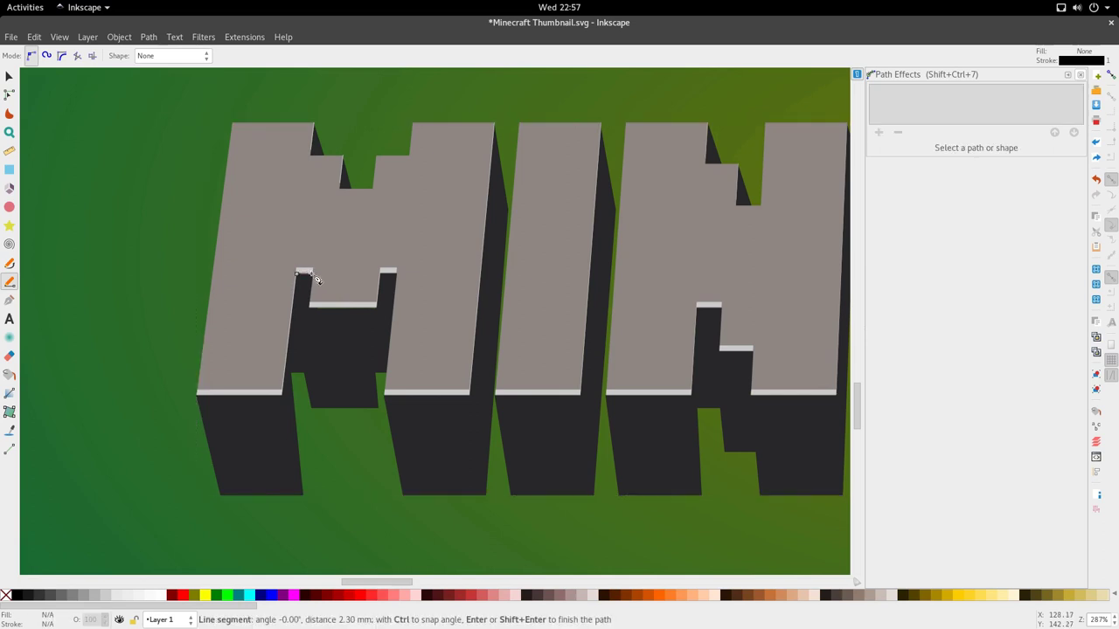
pyautogui.click(312, 273)
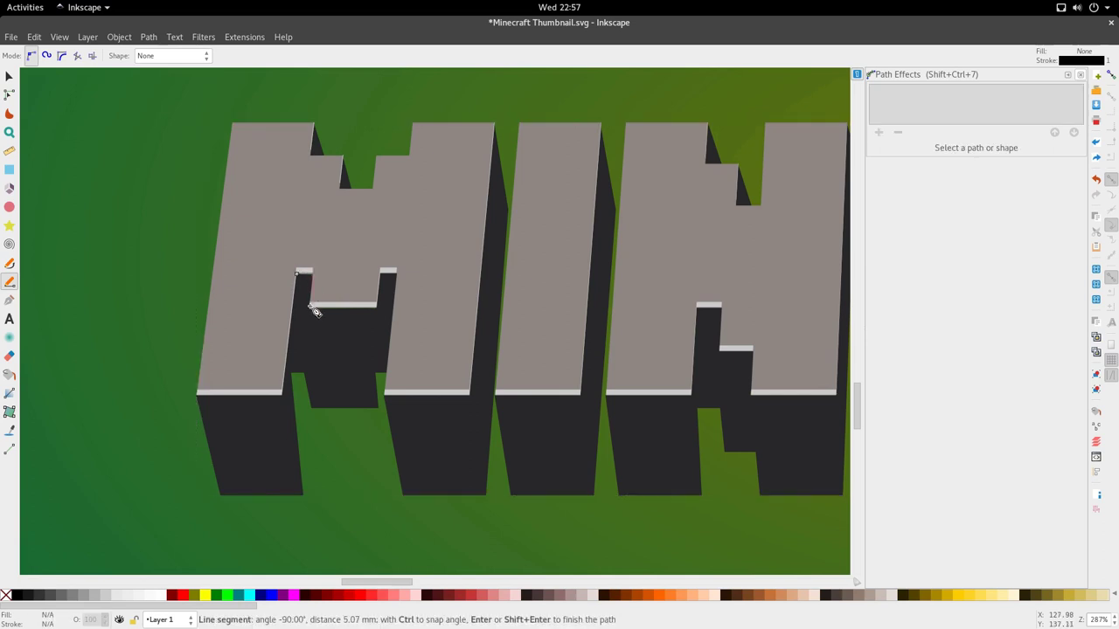
pyautogui.click(309, 305)
pyautogui.click(378, 305)
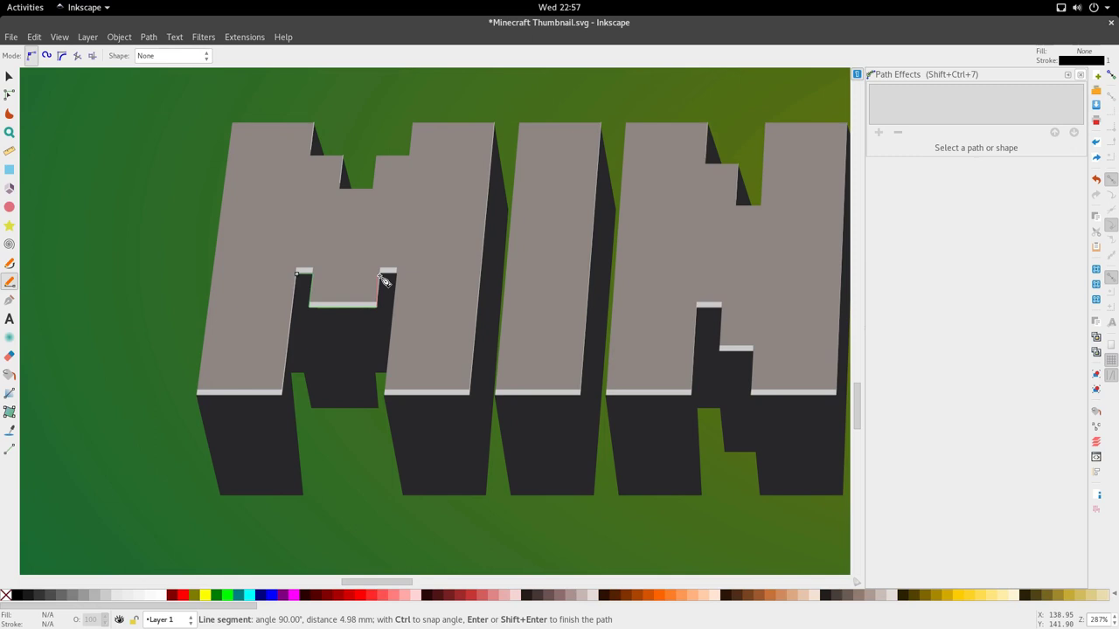
pyautogui.click(397, 272)
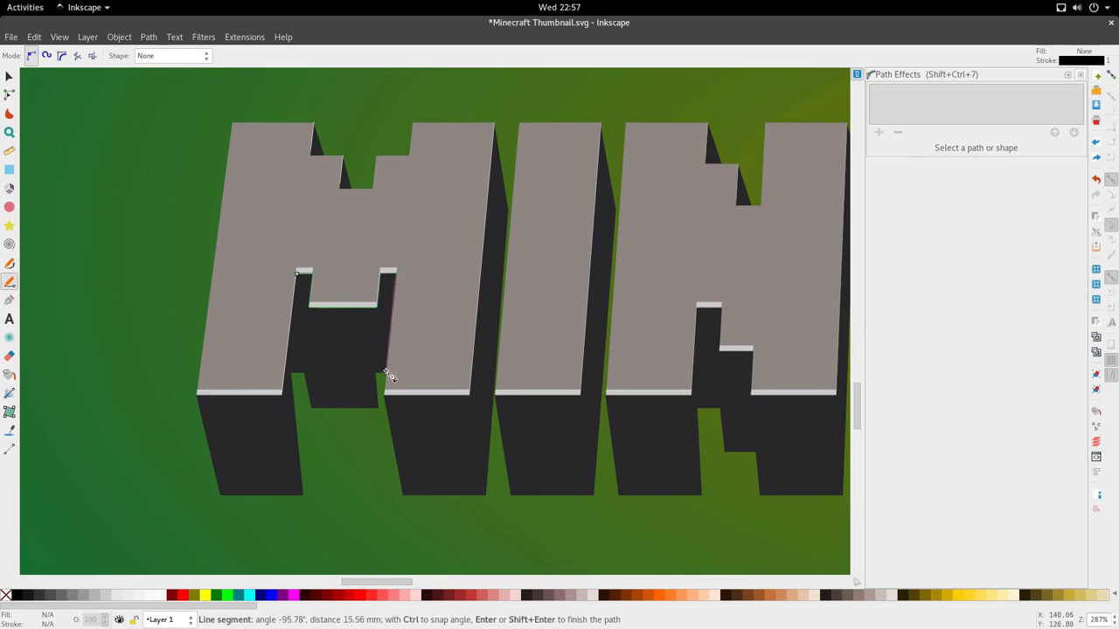
pyautogui.click(390, 374)
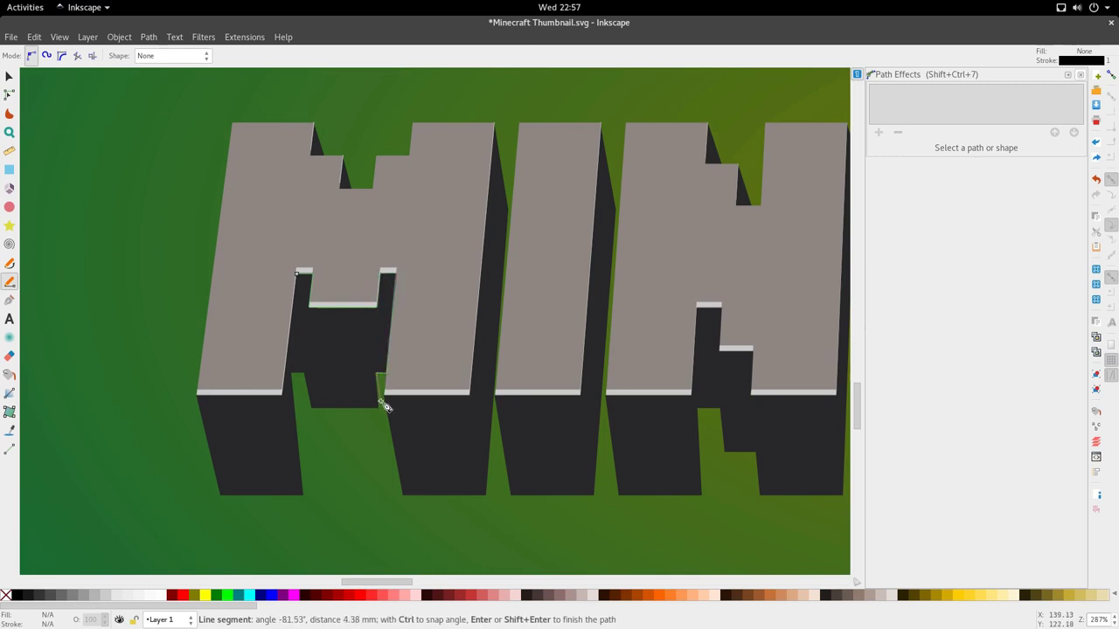
pyautogui.click(312, 409)
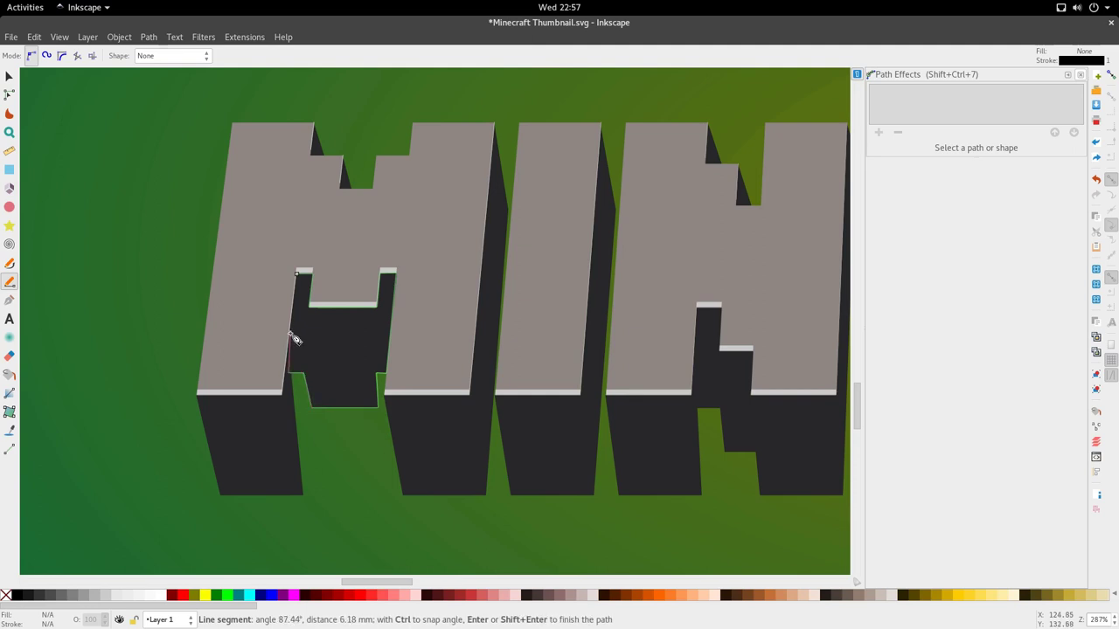
pyautogui.click(287, 369)
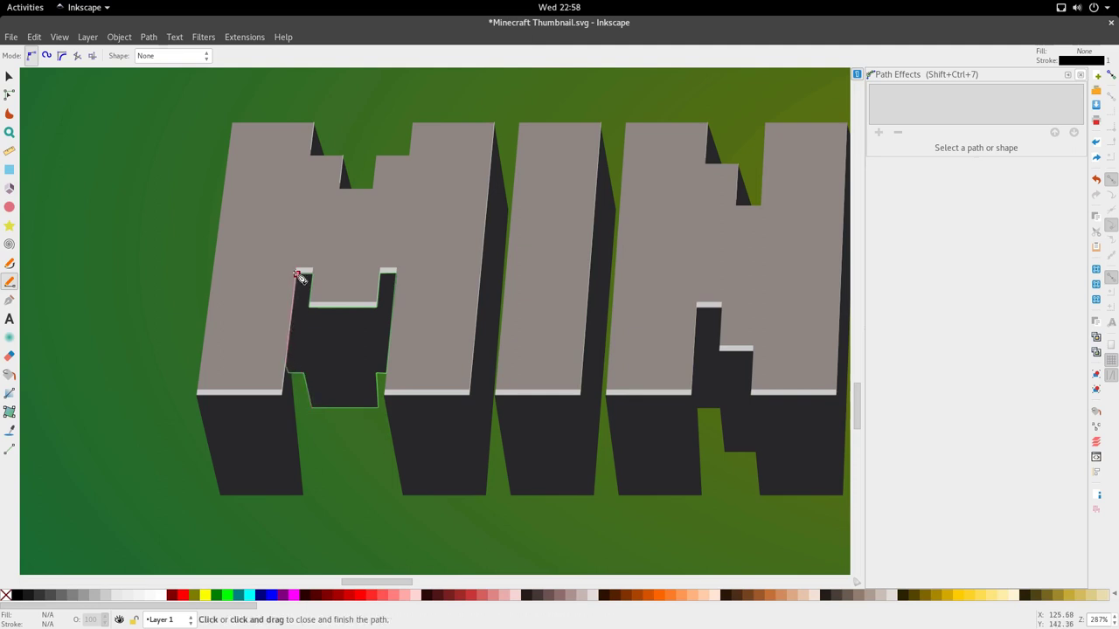
pyautogui.click(296, 274)
# - Draw a closed stepped outline around the dark recess in the lower part of the N
pyautogui.scroll(-3, 417, 349)
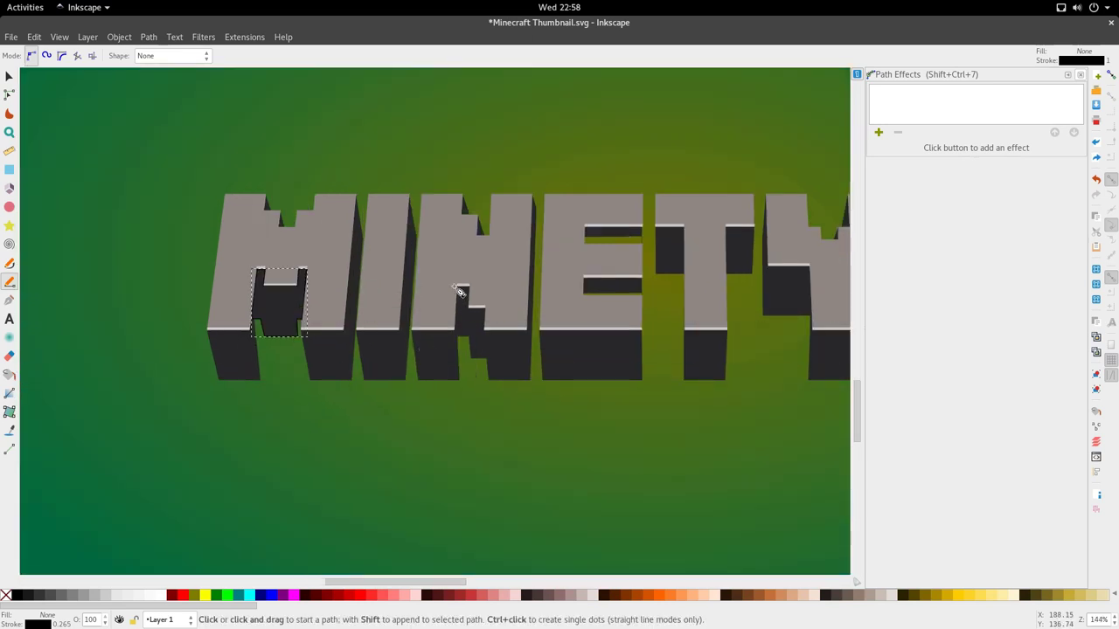
pyautogui.click(458, 287)
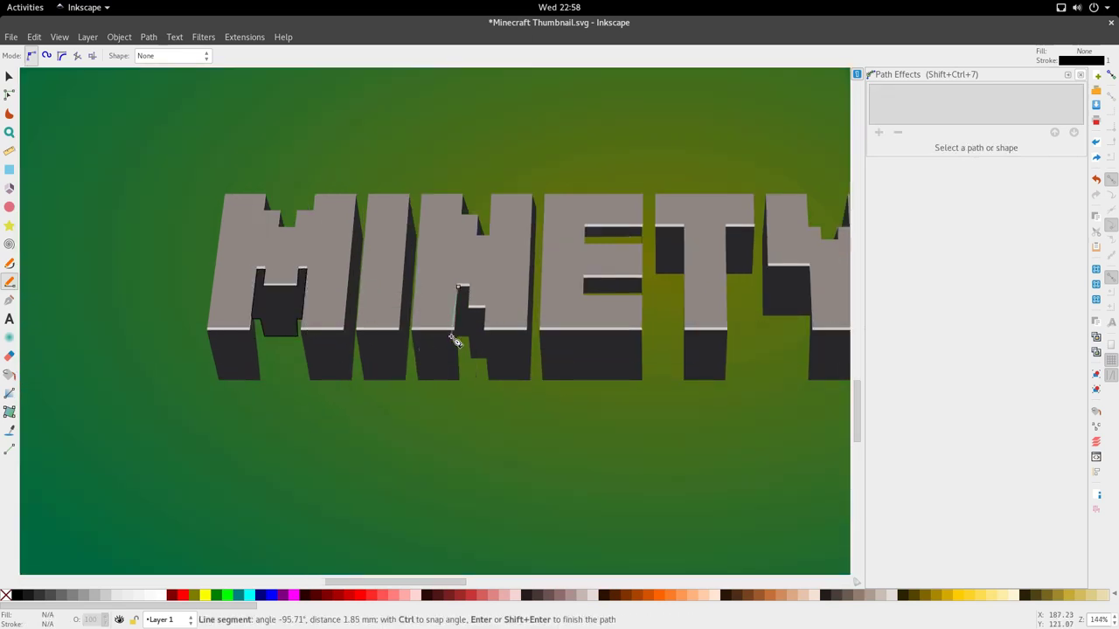
pyautogui.click(452, 338)
pyautogui.click(469, 339)
pyautogui.click(472, 358)
pyautogui.click(485, 357)
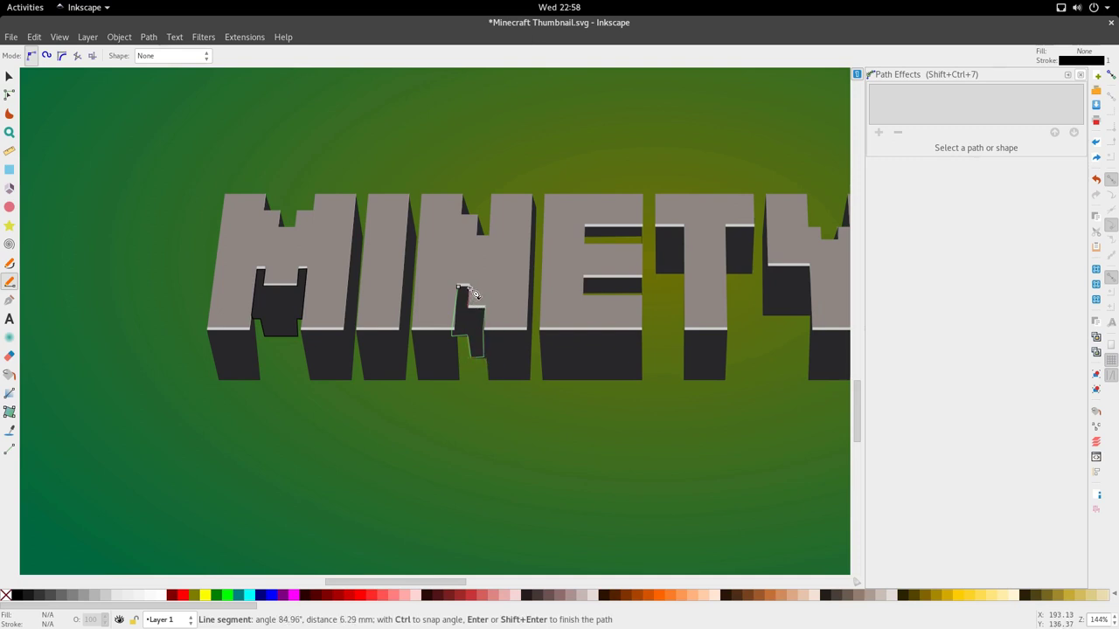
pyautogui.click(459, 287)
pyautogui.press('3')
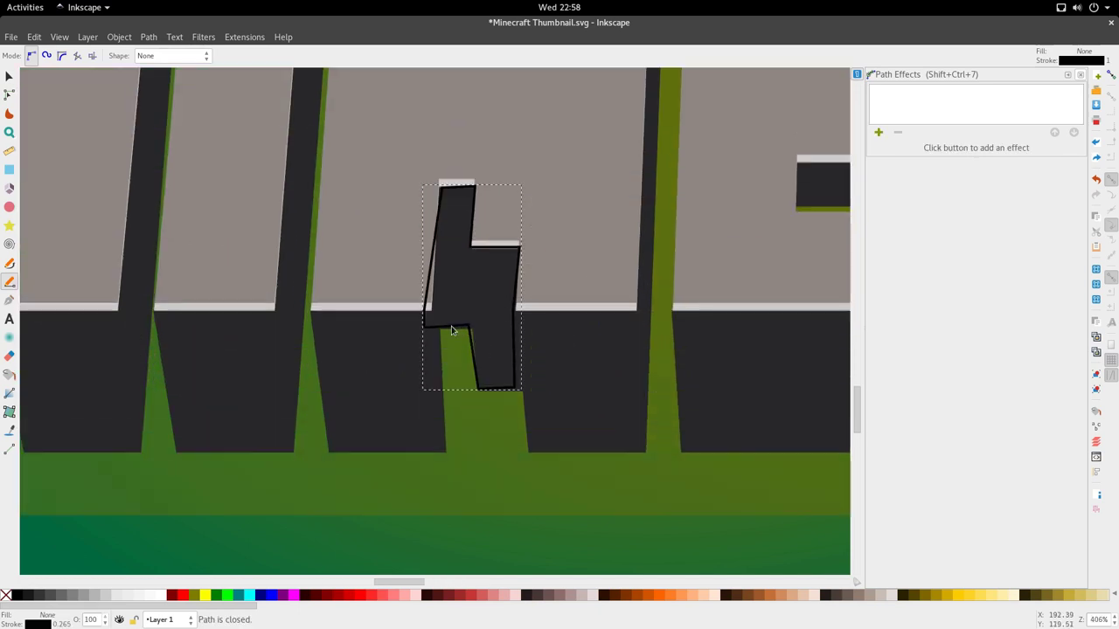
# - Reshape the N recess outline by shifting its lower-left nodes and the inner corner node onto the edges of the dark recess
pyautogui.press('s')
pyautogui.press('n')
pyautogui.click(425, 320)
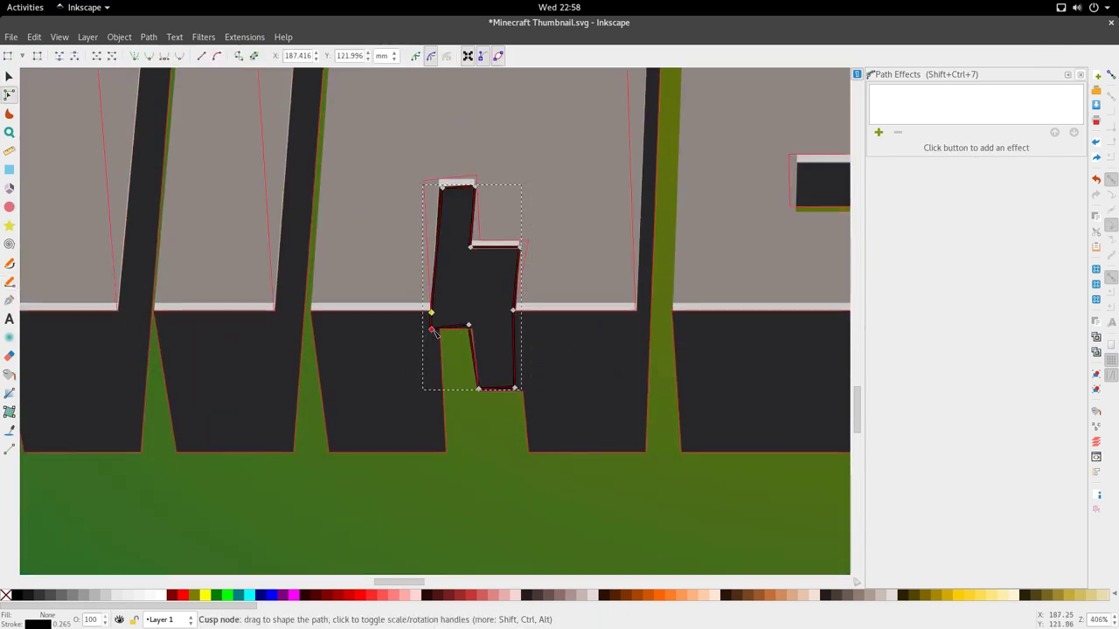
pyautogui.moveTo(432, 331); pyautogui.dragTo(473, 330)
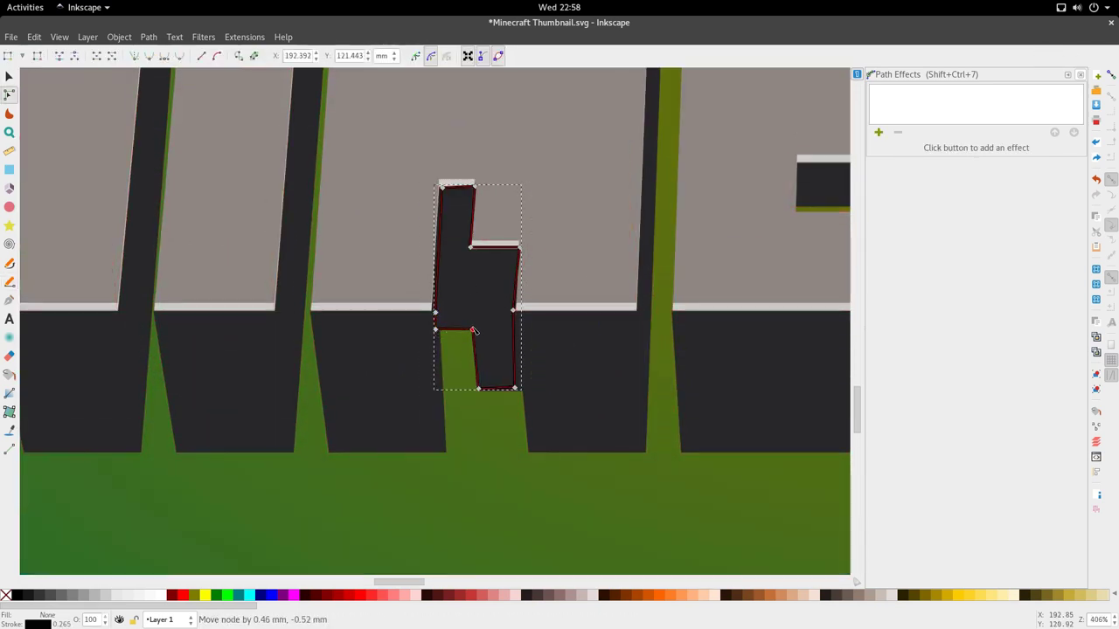
# - Break the combined path of the letters' dark 3D sides apart into separate pieces
pyautogui.press('s')
pyautogui.keyDown('ctrl'); pyautogui.scroll(-3, 472, 360); pyautogui.keyUp('ctrl')
pyautogui.keyDown('shift'); pyautogui.hscroll(5, 587, 366); pyautogui.keyUp('shift')
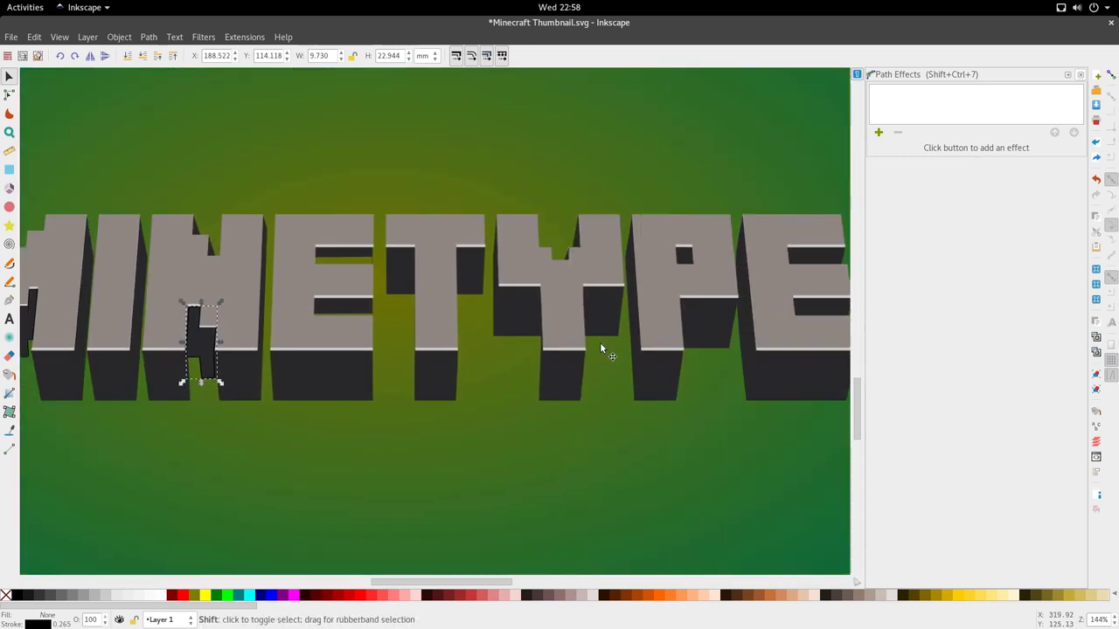
pyautogui.click(374, 264)
pyautogui.press('n')
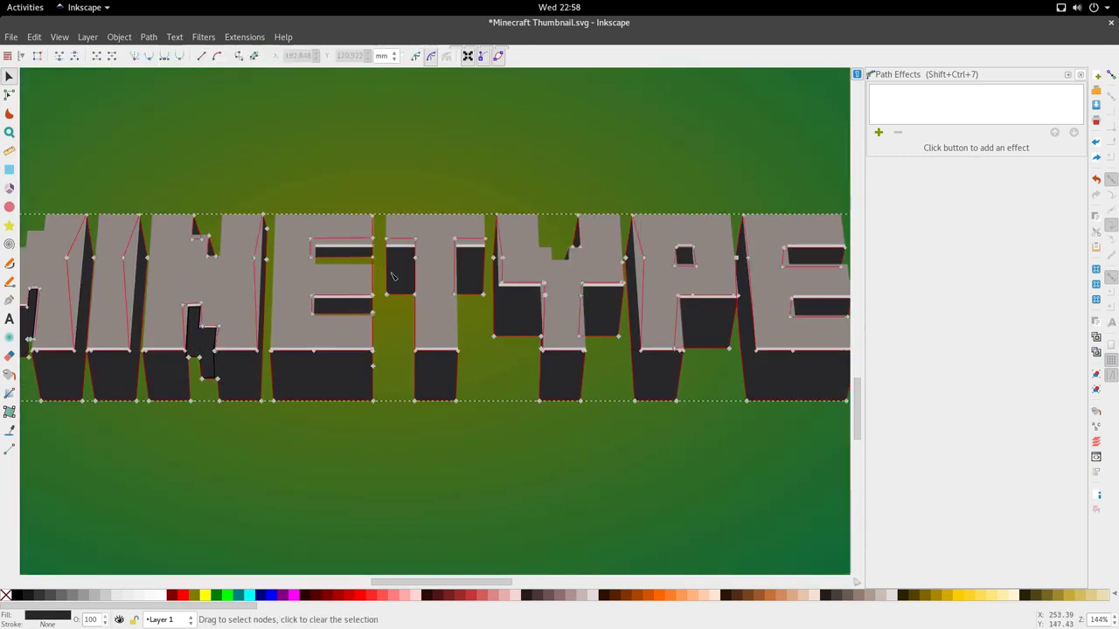
pyautogui.keyDown('ctrl'); pyautogui.scroll(-2, 442, 374); pyautogui.keyUp('ctrl')
pyautogui.press('s')
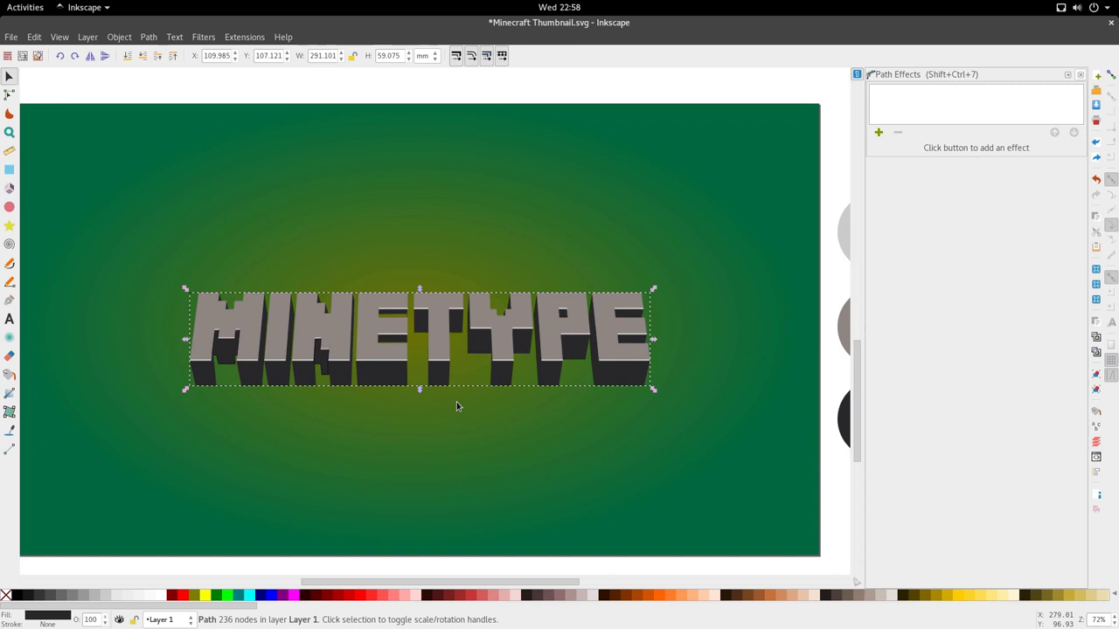
pyautogui.click(149, 37)
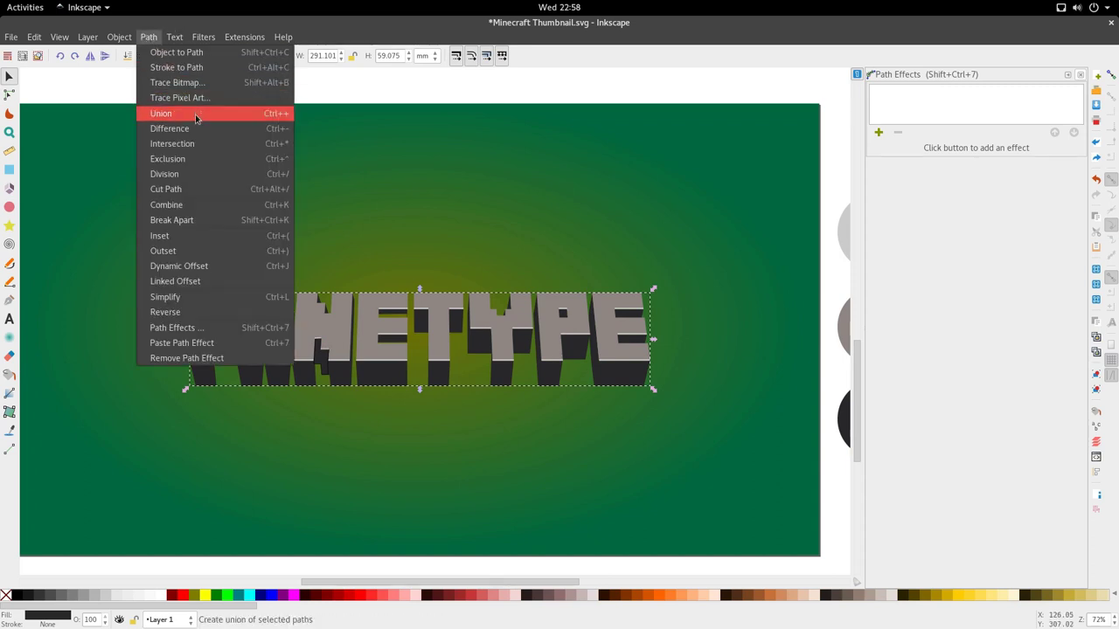
pyautogui.click(184, 220)
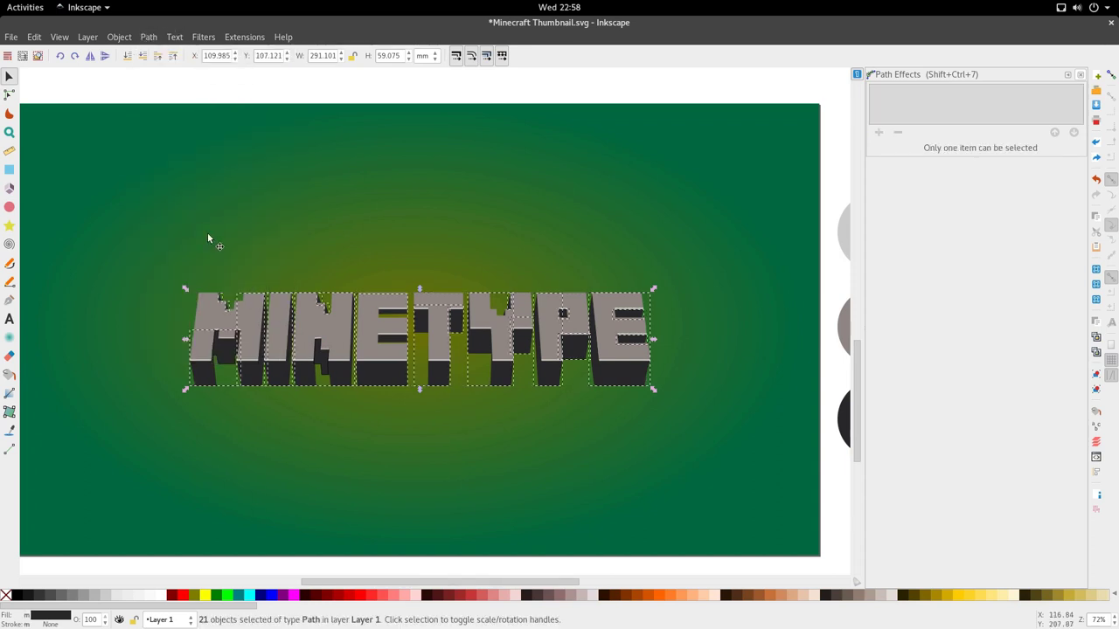
# - Fill the outlined M recess with black and give the outlined N recess the same black fill
pyautogui.click(374, 406)
pyautogui.keyDown('ctrl'); pyautogui.scroll(2, 304, 382); pyautogui.keyUp('ctrl')
pyautogui.keyDown('ctrl'); pyautogui.click(196, 356); pyautogui.keyUp('ctrl')
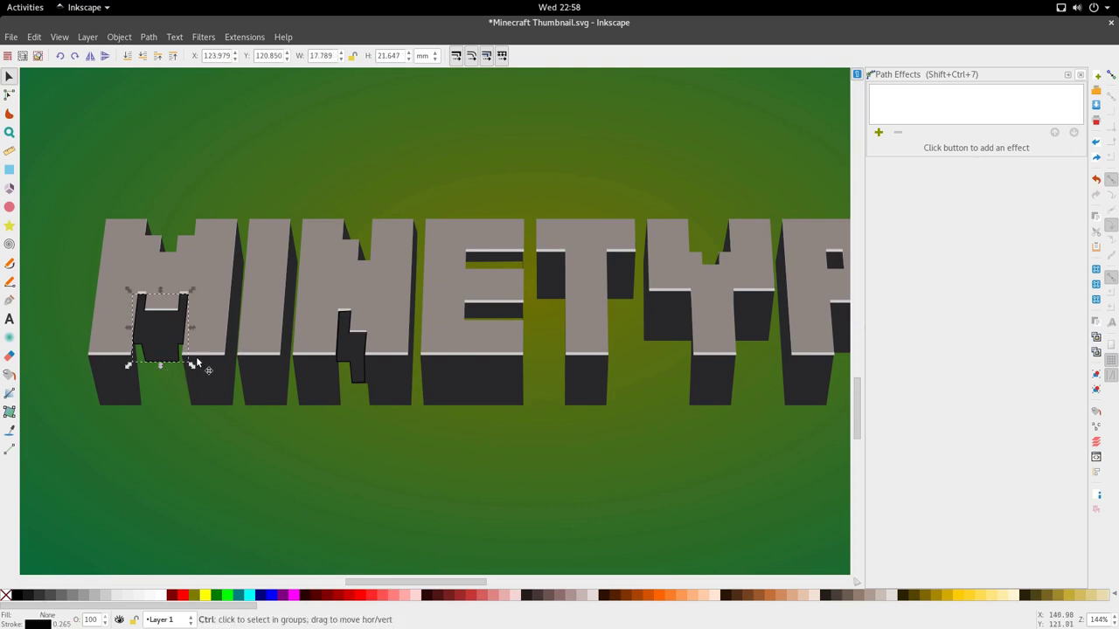
pyautogui.keyDown('ctrl'); pyautogui.scroll(-1, 196, 356); pyautogui.keyUp('ctrl')
pyautogui.click(18, 595)
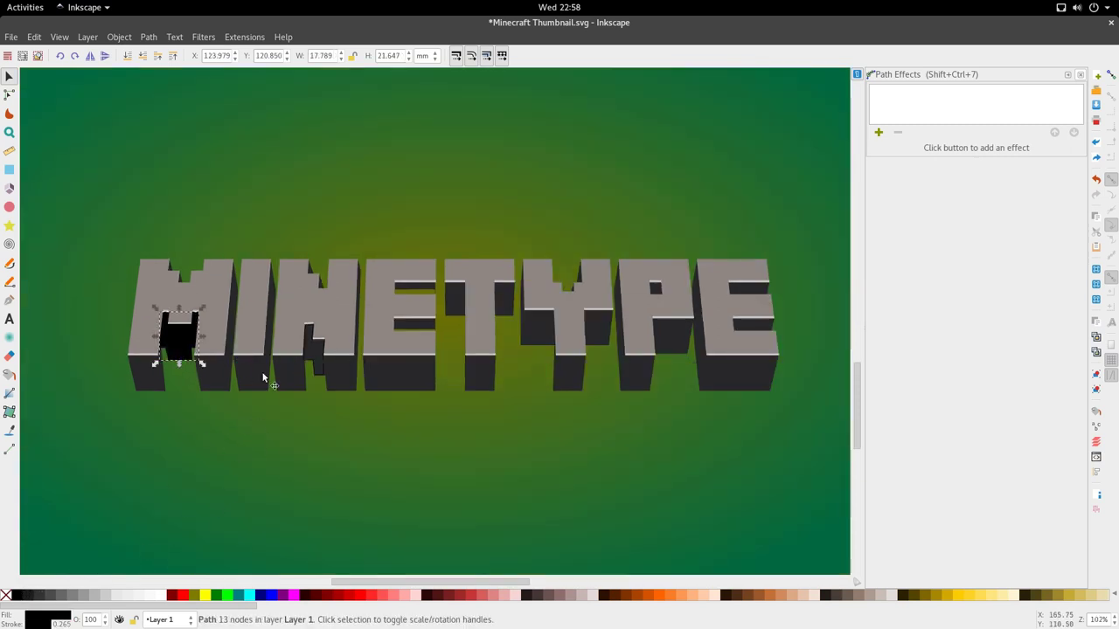
pyautogui.keyDown('ctrl'); pyautogui.click(312, 374); pyautogui.keyUp('ctrl')
pyautogui.press('d')
pyautogui.click(184, 341)
pyautogui.press('d')
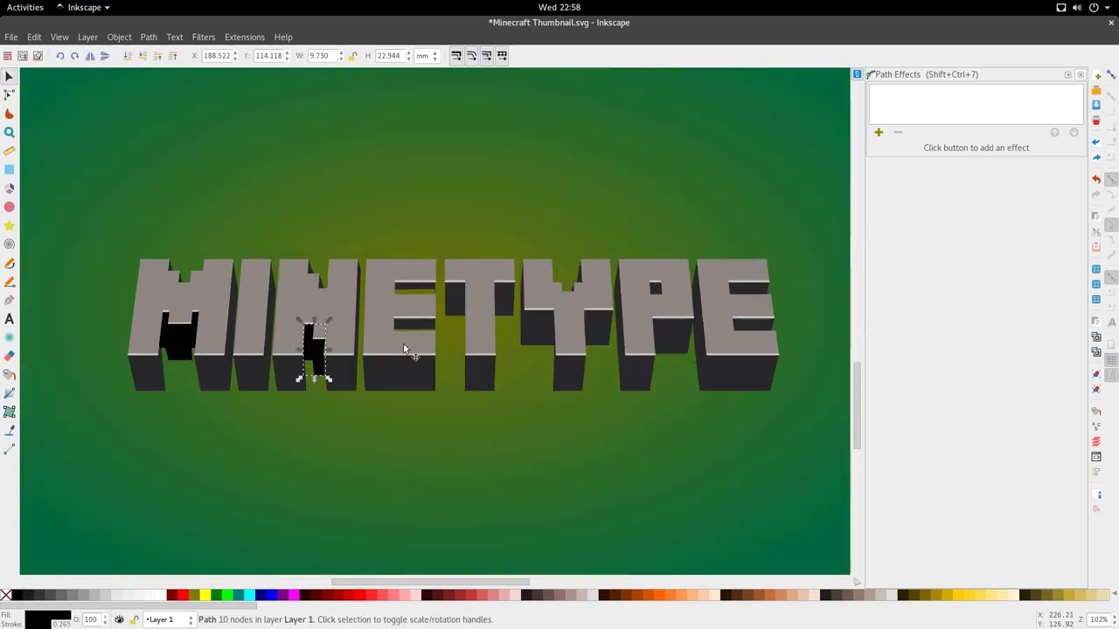
# - Colour the dark recess under the T's right arm black, sampling the colour from the N recess
pyautogui.keyDown('ctrl'); pyautogui.click(495, 319); pyautogui.keyUp('ctrl')
pyautogui.press('n')
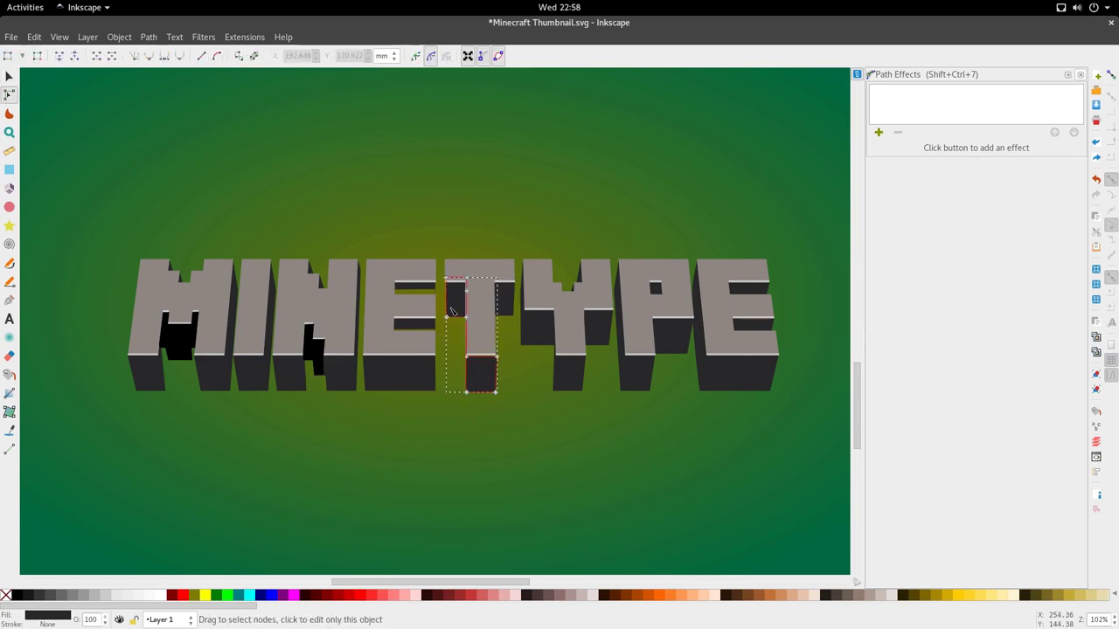
pyautogui.click(504, 311)
pyautogui.press('d')
pyautogui.click(316, 355)
pyautogui.press('s')
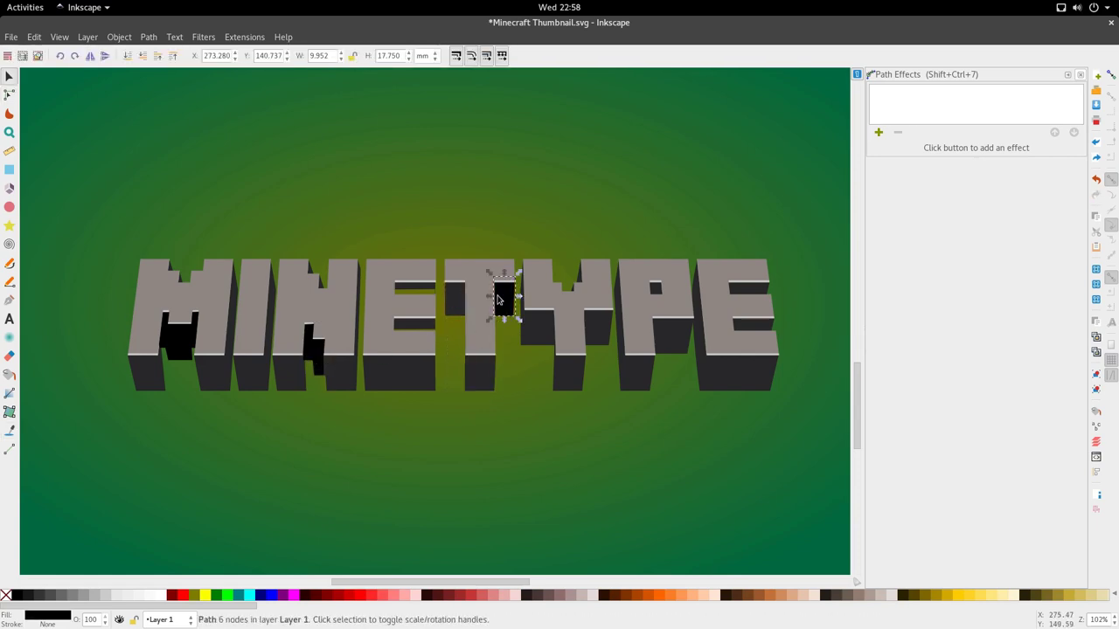
# - Draw a horizontal line along the lower edge of the T's left recess and use it to divide the T's dark side
pyautogui.scroll(2, 498, 296)
pyautogui.keyDown('ctrl'); pyautogui.click(423, 312); pyautogui.keyUp('ctrl')
pyautogui.press('n')
pyautogui.press('b')
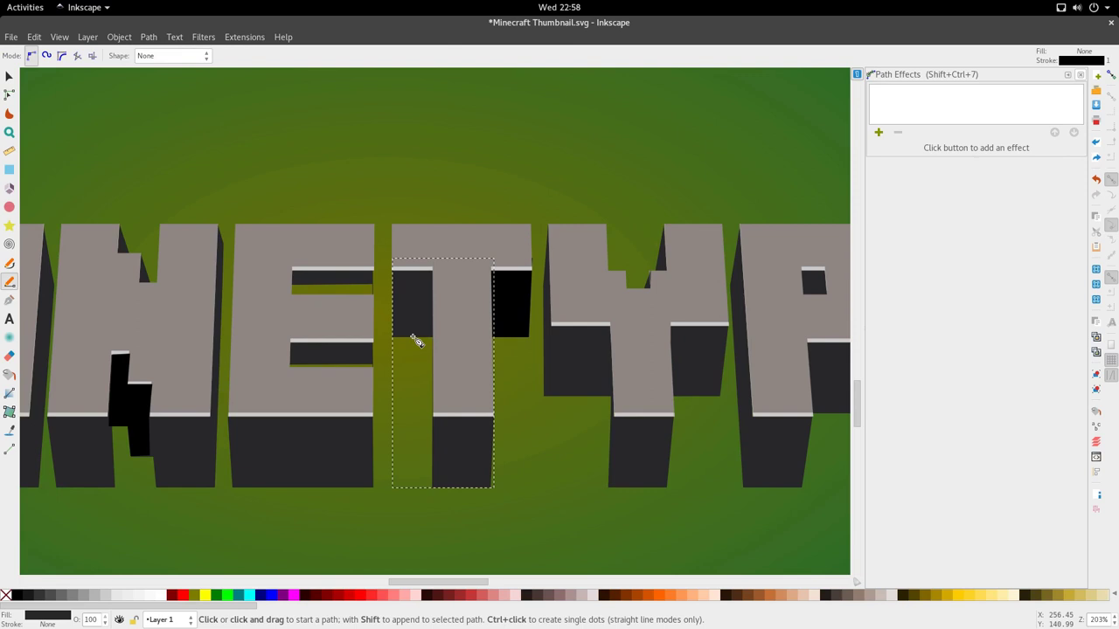
pyautogui.click(411, 336)
pyautogui.doubleClick(487, 338)
pyautogui.press('s')
pyautogui.keyDown('ctrl'); pyautogui.keyDown('shift'); pyautogui.click(411, 293); pyautogui.keyUp('shift'); pyautogui.keyUp('ctrl')
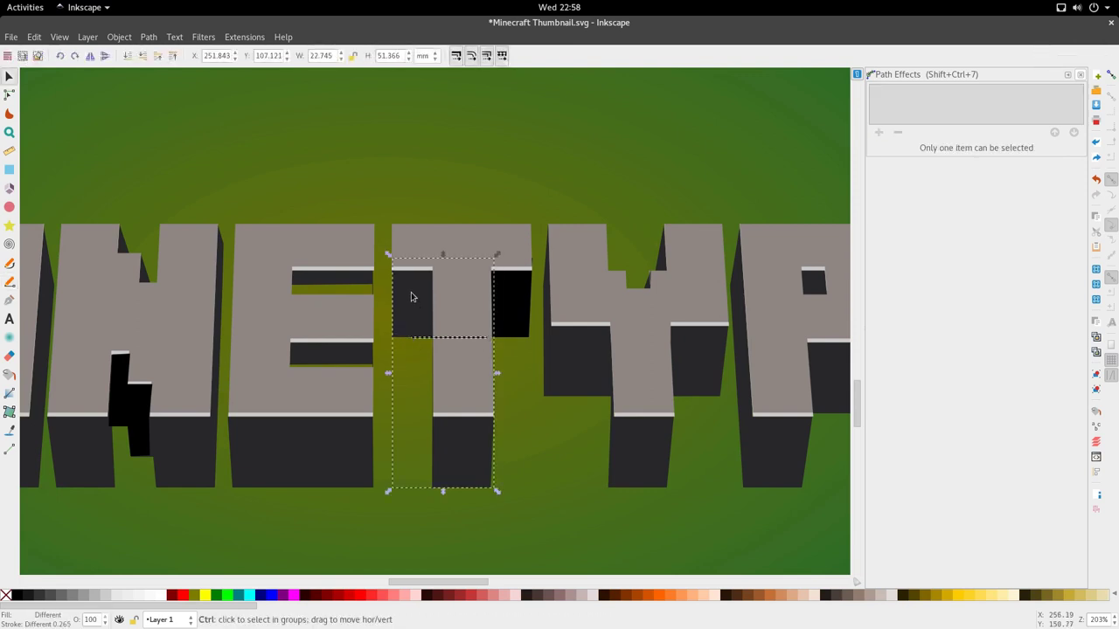
pyautogui.hotkey('ctrl', '/')
pyautogui.click(380, 385)
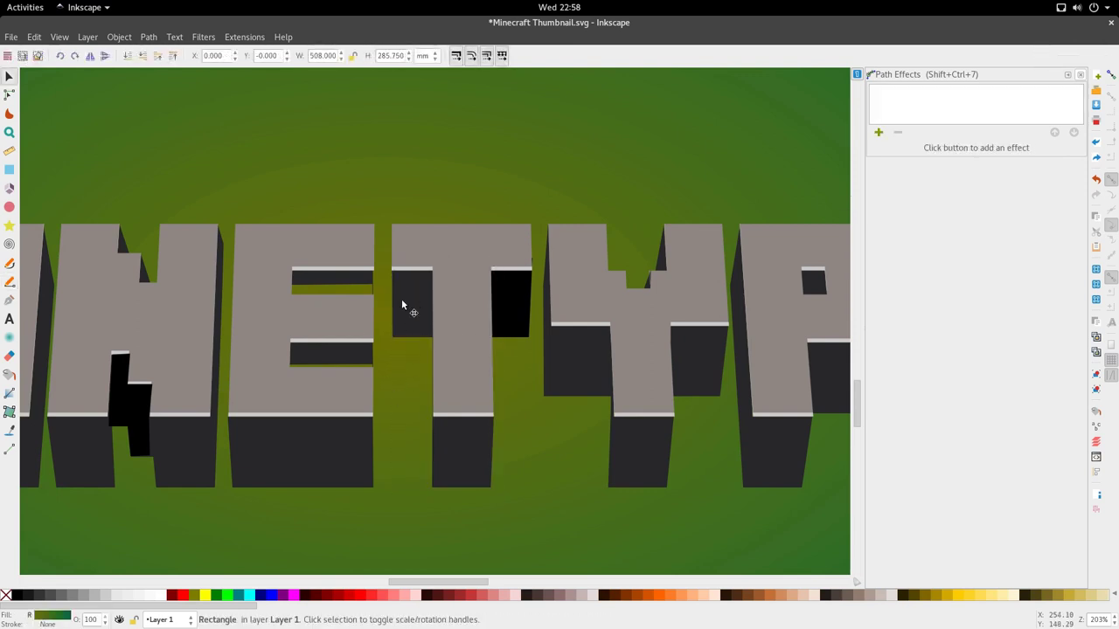
# - Colour the separated recess under the T's left arm black, sampling the colour from the T's right recess
pyautogui.click(402, 300)
pyautogui.scroll(-2, 442, 304)
pyautogui.press('d')
pyautogui.click(475, 304)
pyautogui.press('s')
pyautogui.hscroll(4, 476, 327)
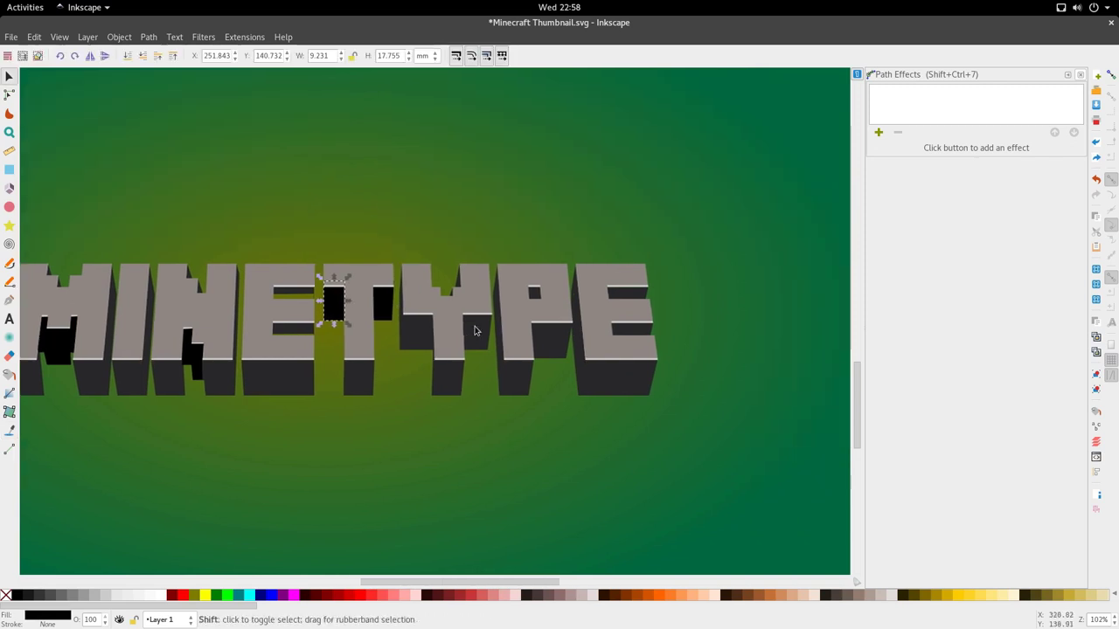
# - Colour the dark recess under the Y's right arm black, sampling the colour from the T's recess
pyautogui.click(421, 339)
pyautogui.press('n')
pyautogui.click(484, 333)
pyautogui.press('d')
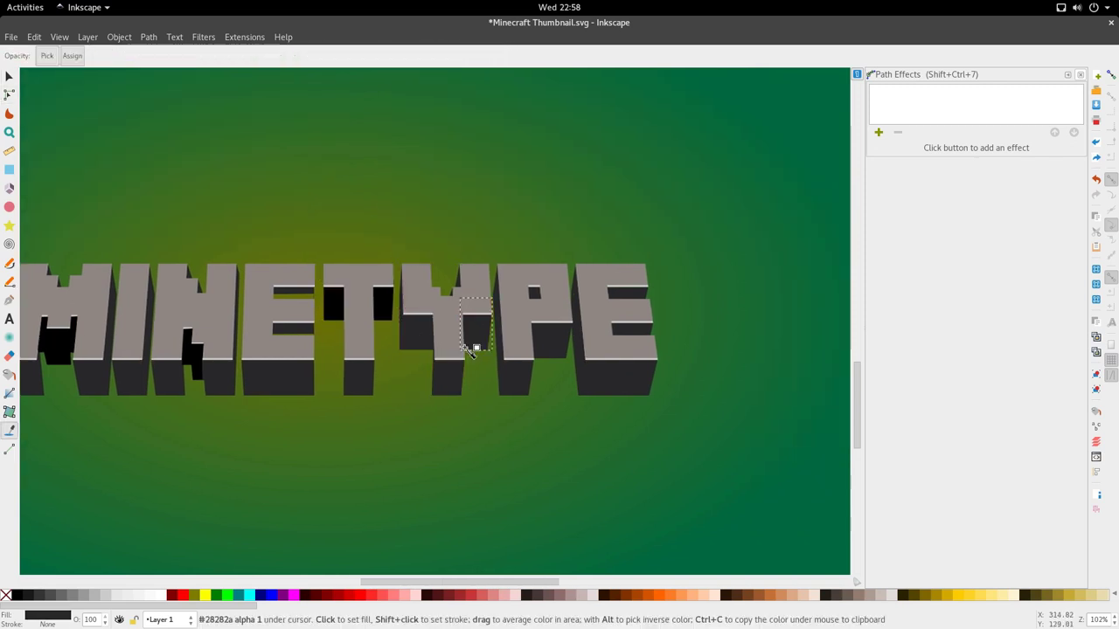
pyautogui.click(382, 306)
pyautogui.press('s')
# - Draw a short horizontal line across the inner lower corner of the Y's left dark side
pyautogui.scroll(2, 413, 337)
pyautogui.click(422, 338)
pyautogui.press('n')
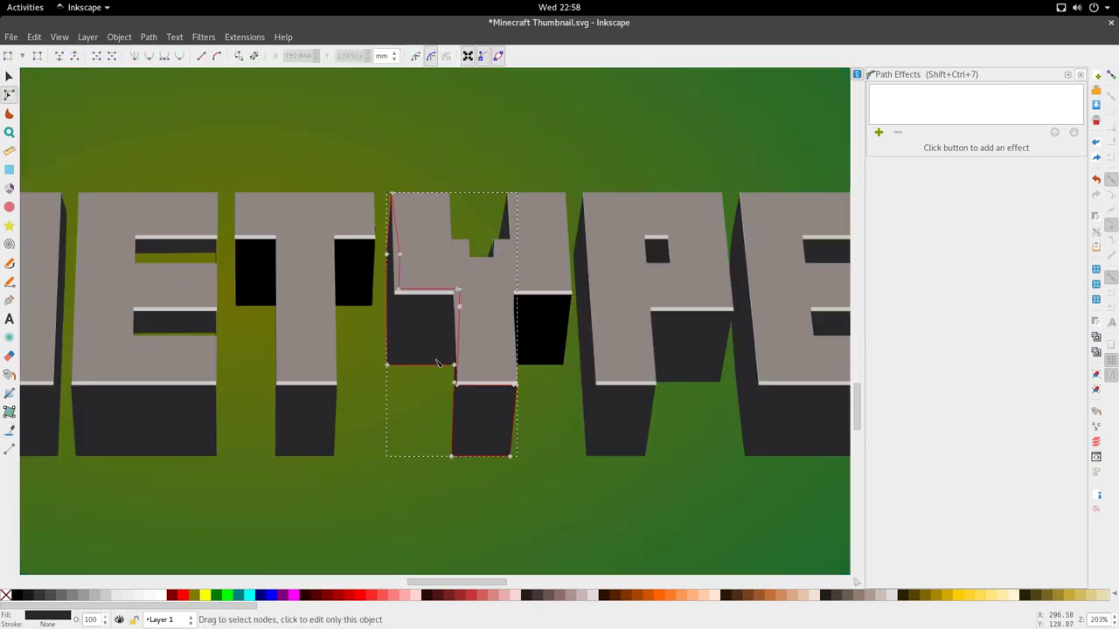
pyautogui.press('p')
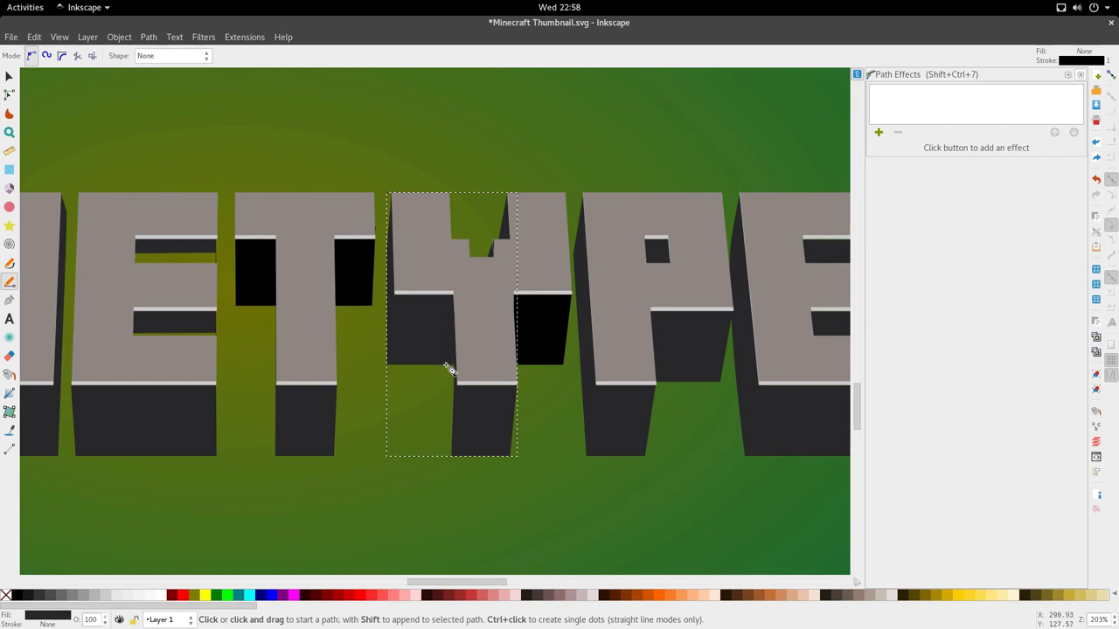
pyautogui.click(446, 365)
pyautogui.doubleClick(469, 365)
# - Try to divide the Y's left dark side with the short line and undo the result
pyautogui.press('s')
pyautogui.keyDown('shift'); pyautogui.click(432, 334); pyautogui.keyUp('shift')
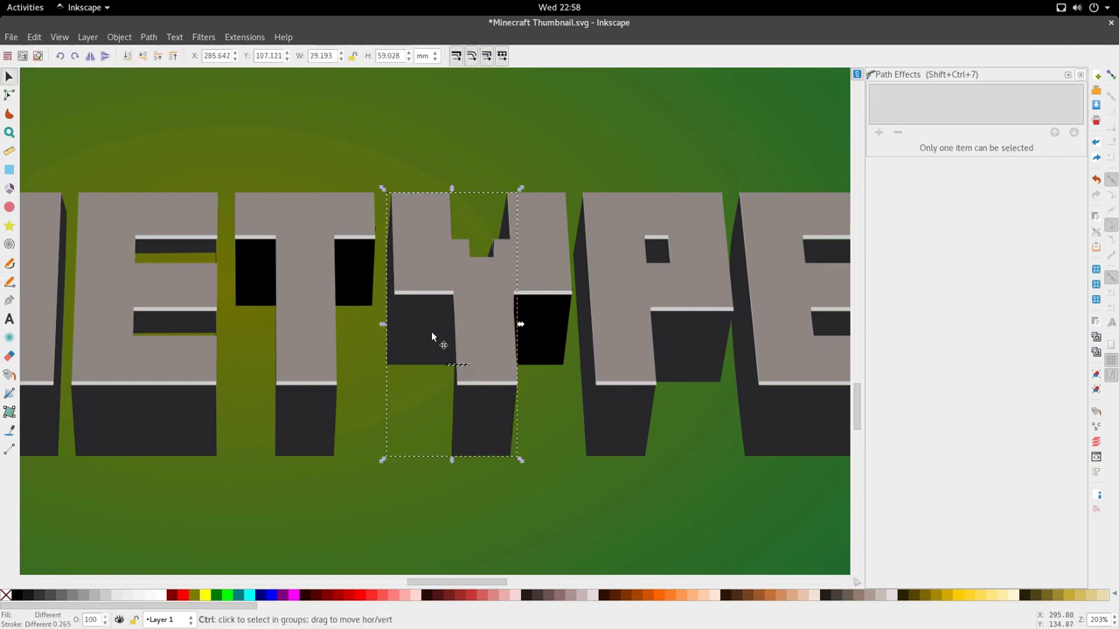
pyautogui.press('Delete')
pyautogui.scroll(-3, 440, 347)
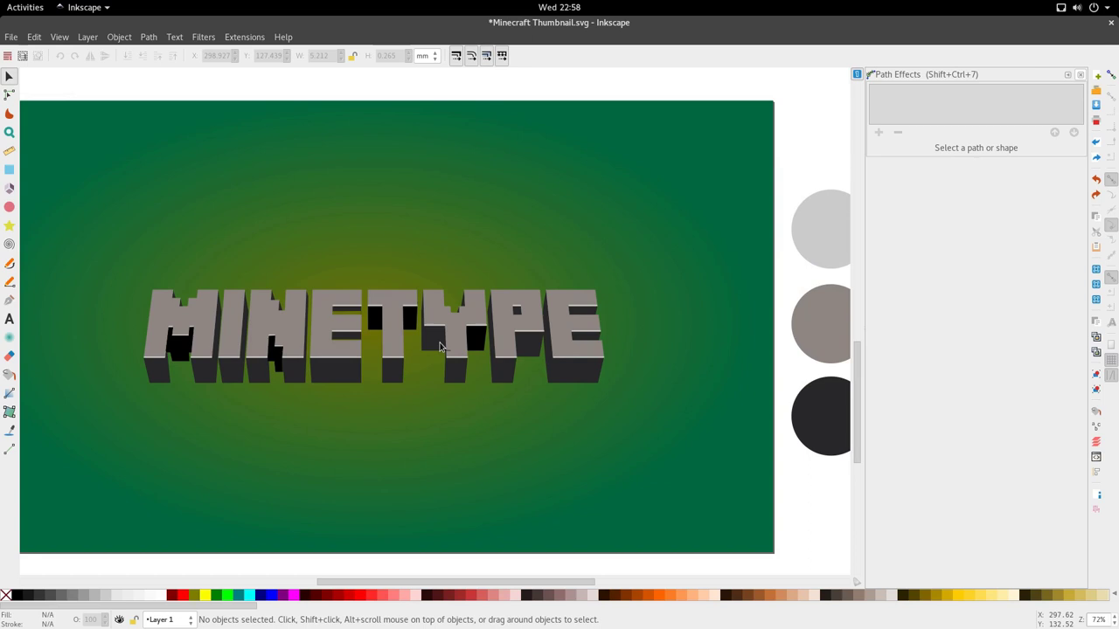
pyautogui.hotkey('ctrl', 'z')
# - Repeat the division of the Y's left dark side by the short line and undo it again
pyautogui.scroll(3, 440, 347)
pyautogui.click(438, 346)
pyautogui.press('n')
pyautogui.press('s')
pyautogui.click(451, 365)
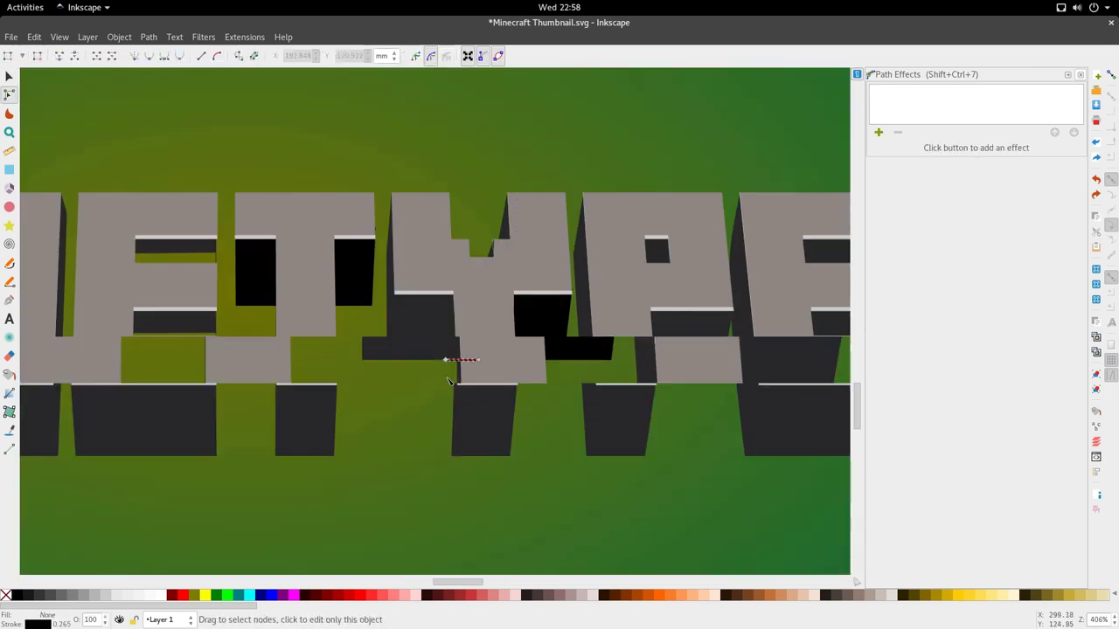
pyautogui.scroll(3, 448, 366)
pyautogui.keyDown('shift'); pyautogui.click(431, 320); pyautogui.keyUp('shift')
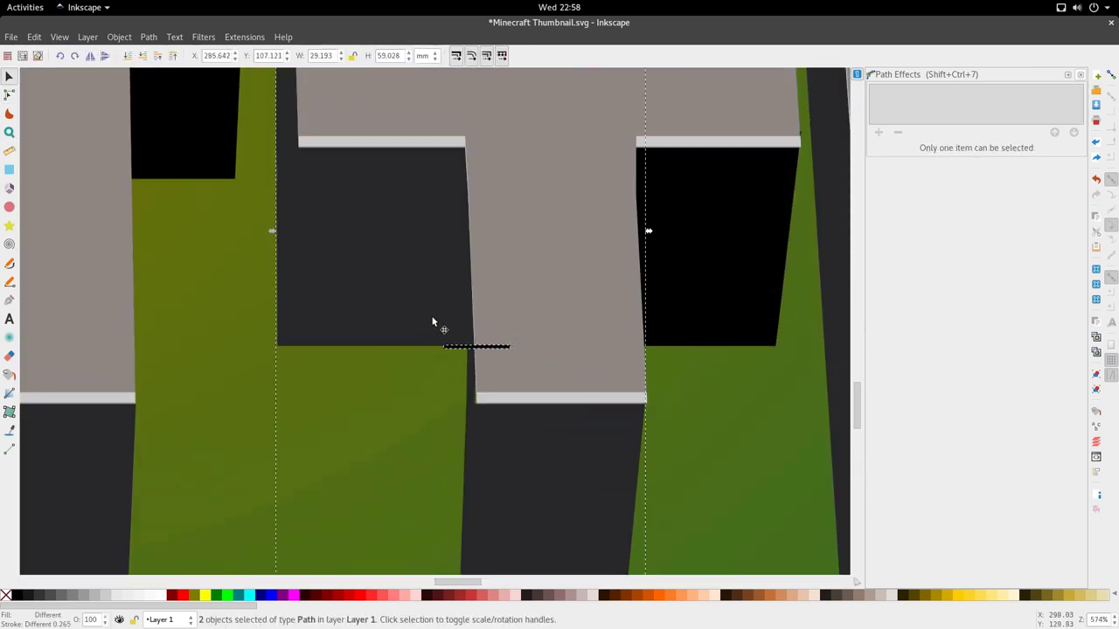
pyautogui.press('n')
pyautogui.press('Delete')
pyautogui.hotkey('ctrl', 'z')
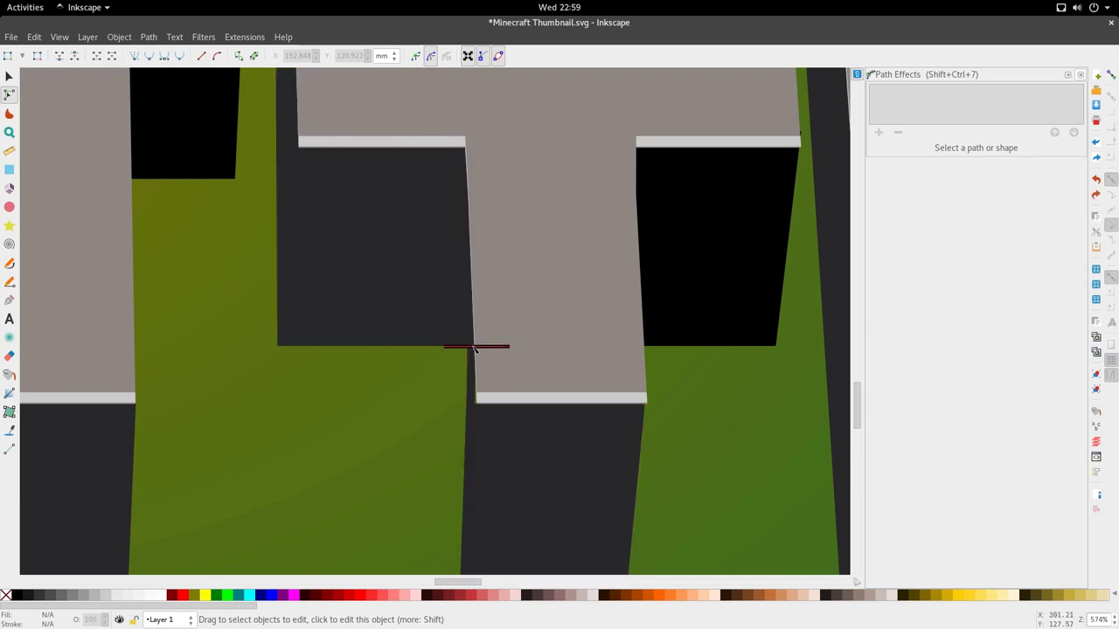
# - Shift the short line slightly lower and retry cutting the Y's left dark side with it
pyautogui.press('s')
pyautogui.click(476, 347)
pyautogui.click(475, 349)
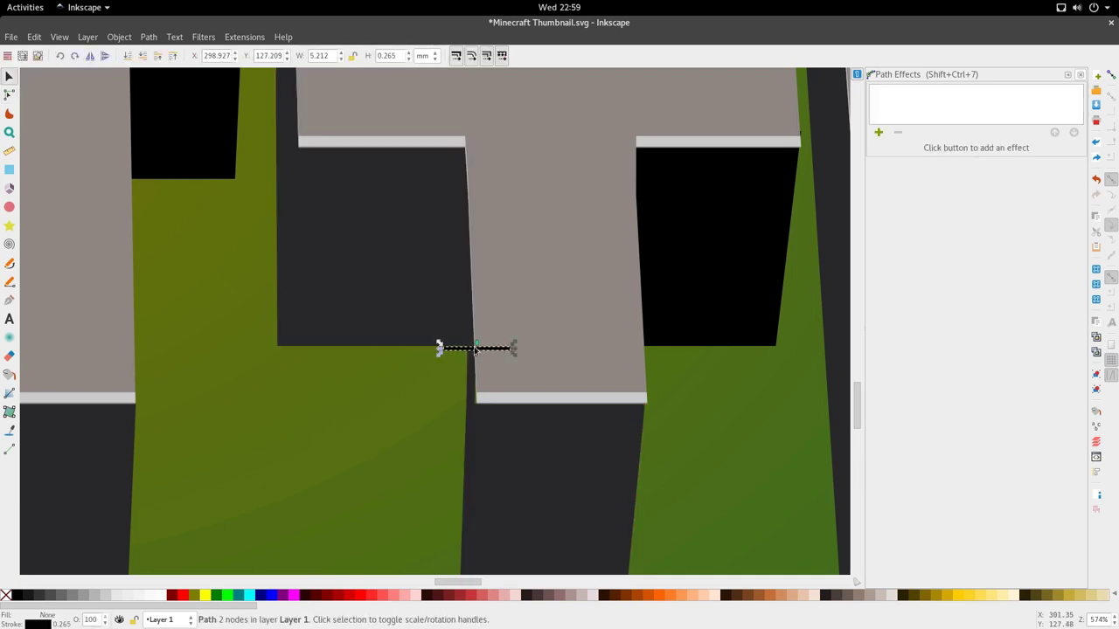
pyautogui.keyDown('shift'); pyautogui.click(438, 309); pyautogui.keyUp('shift')
pyautogui.press('n')
pyautogui.press('Escape')
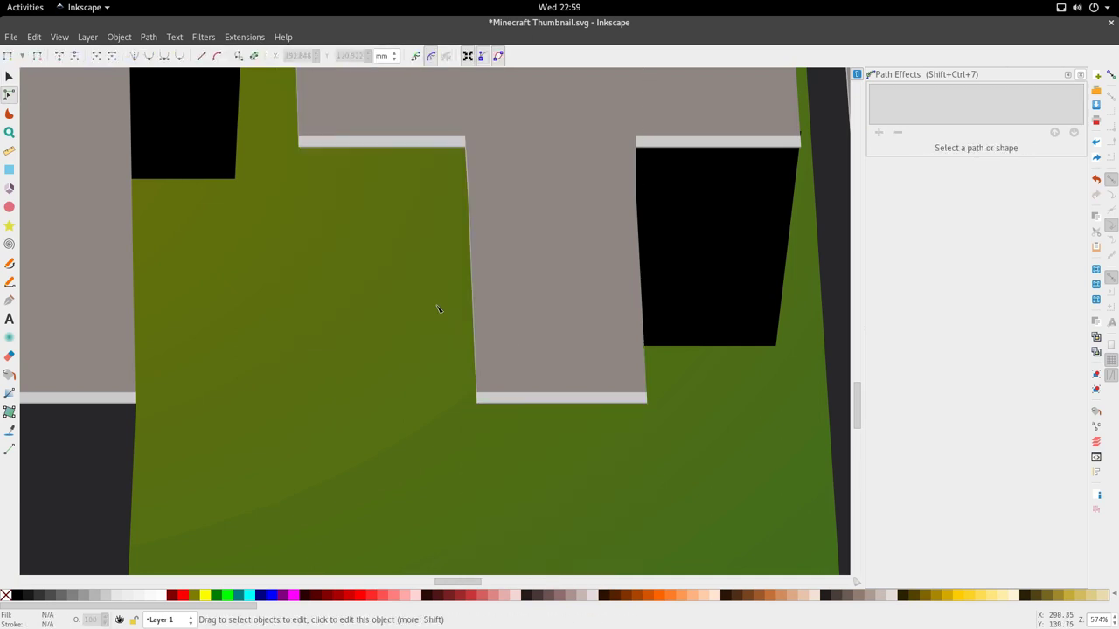
pyautogui.click(463, 350)
# - Extend both ends of the line beyond the Y's left dark side, try cutting the side with it and undo the cut
pyautogui.scroll(-3, 468, 366)
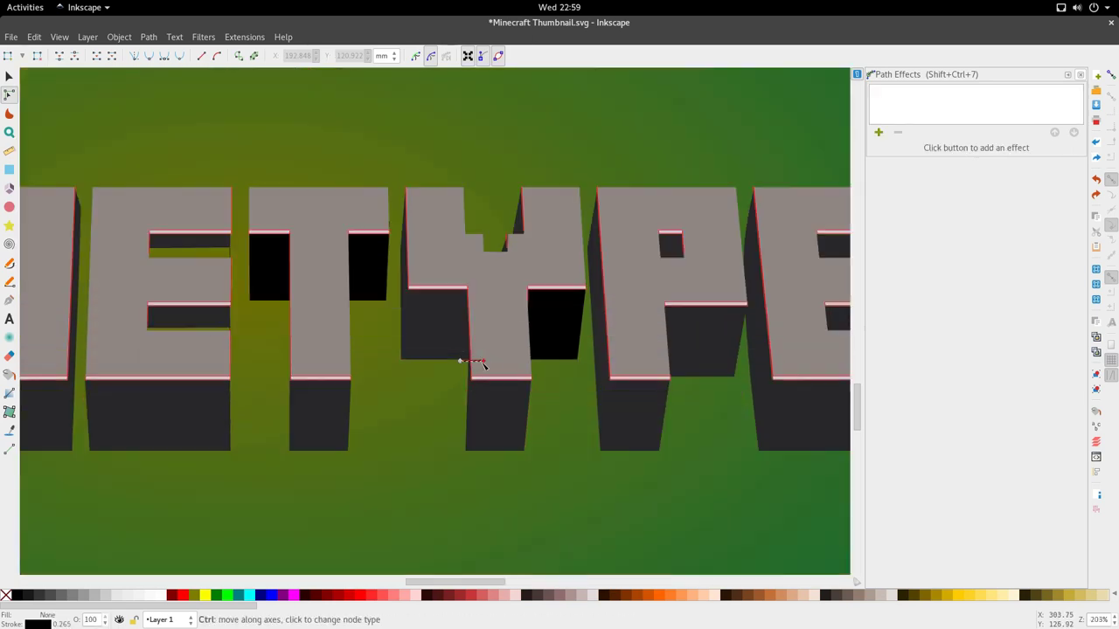
pyautogui.moveTo(483, 361); pyautogui.dragTo(554, 361)
pyautogui.keyDown('shift'); pyautogui.click(447, 335); pyautogui.keyUp('shift')
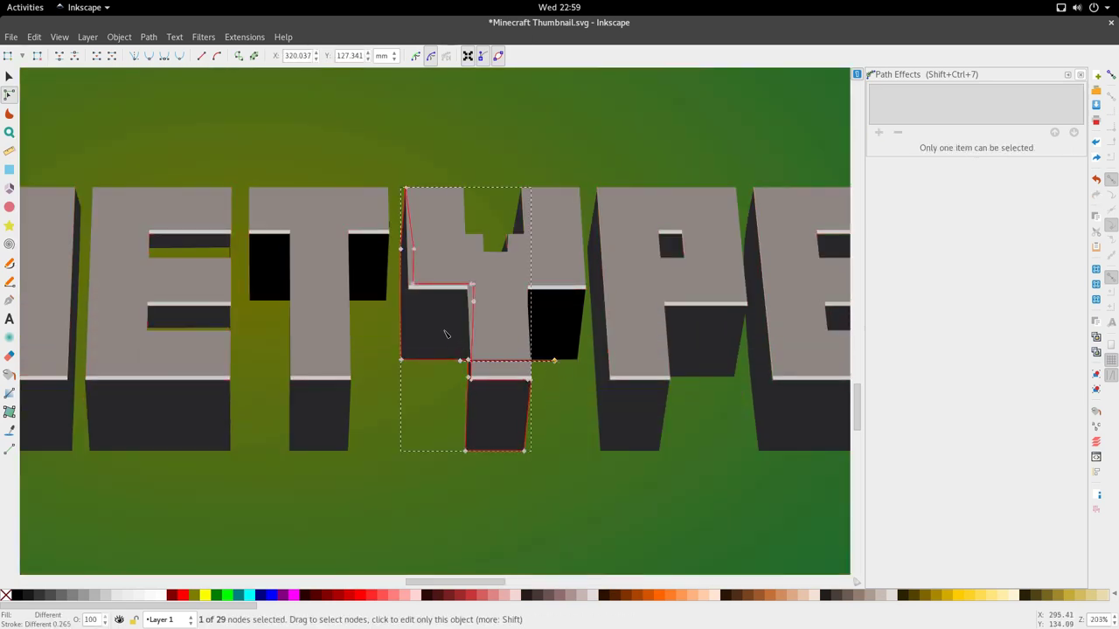
pyautogui.press('Escape')
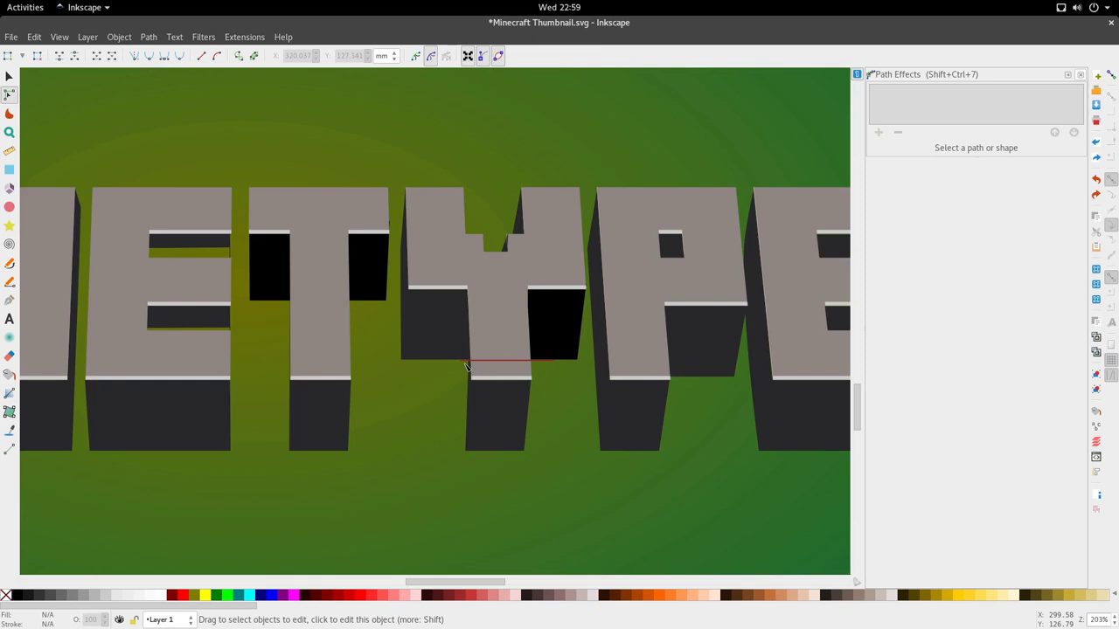
pyautogui.scroll(2, 466, 366)
pyautogui.click(471, 359)
pyautogui.moveTo(472, 358); pyautogui.dragTo(294, 358)
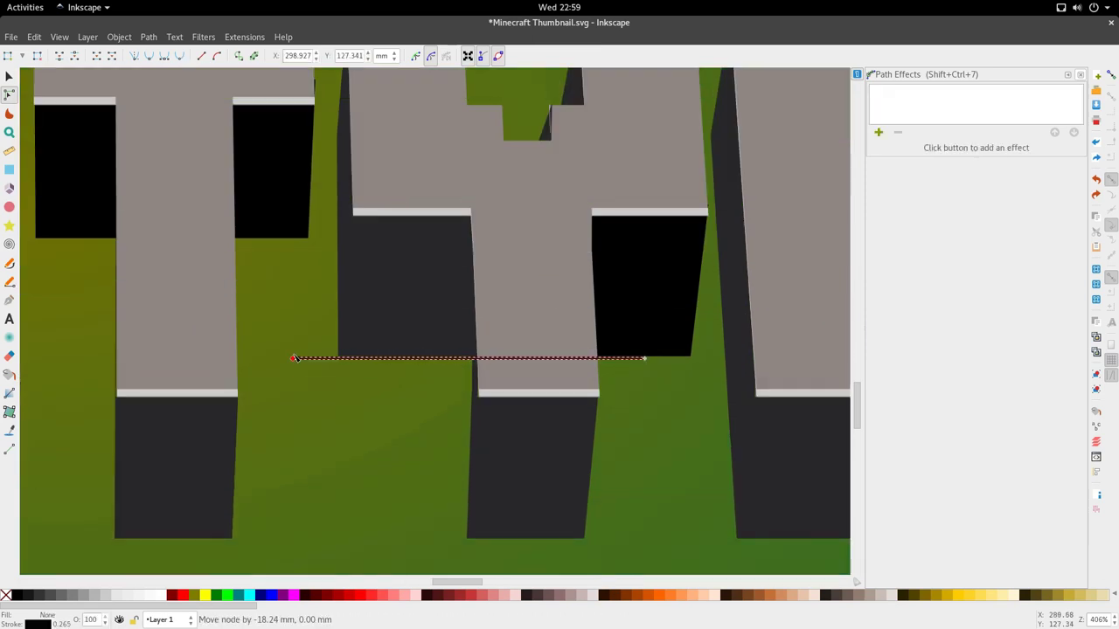
pyautogui.keyDown('shift'); pyautogui.click(404, 338); pyautogui.keyUp('shift')
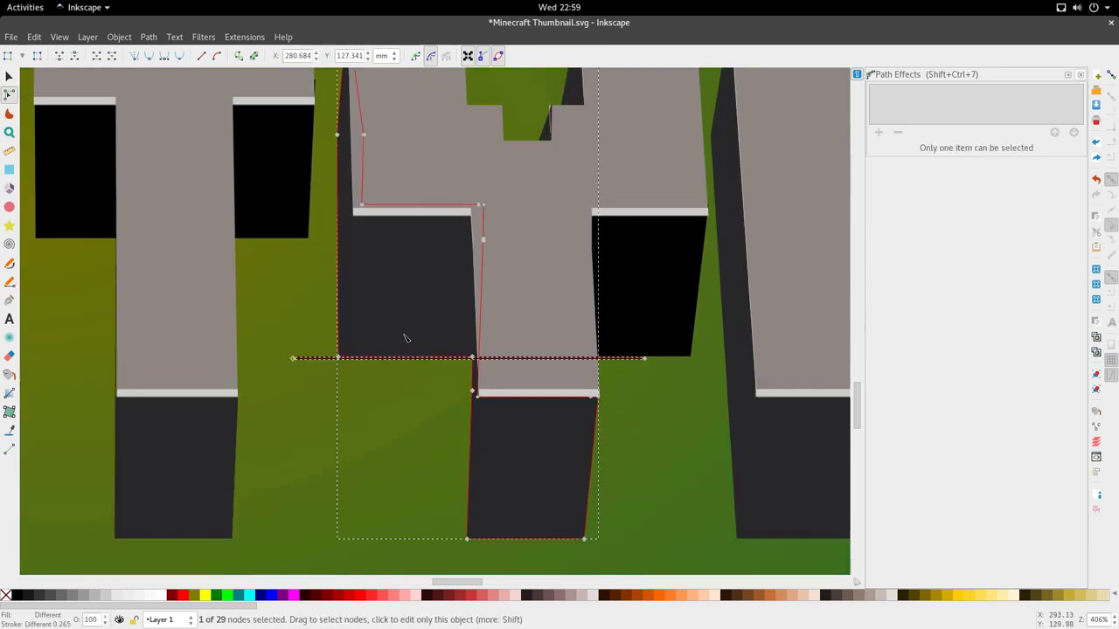
pyautogui.hotkey('ctrl', '*')
pyautogui.hotkey('ctrl', 'z')
# - Move the extended line down, clear of the Y's left recess, to a Y position of 116.152 mm
pyautogui.click(446, 367)
pyautogui.press('s')
pyautogui.scroll(-3, 450, 376)
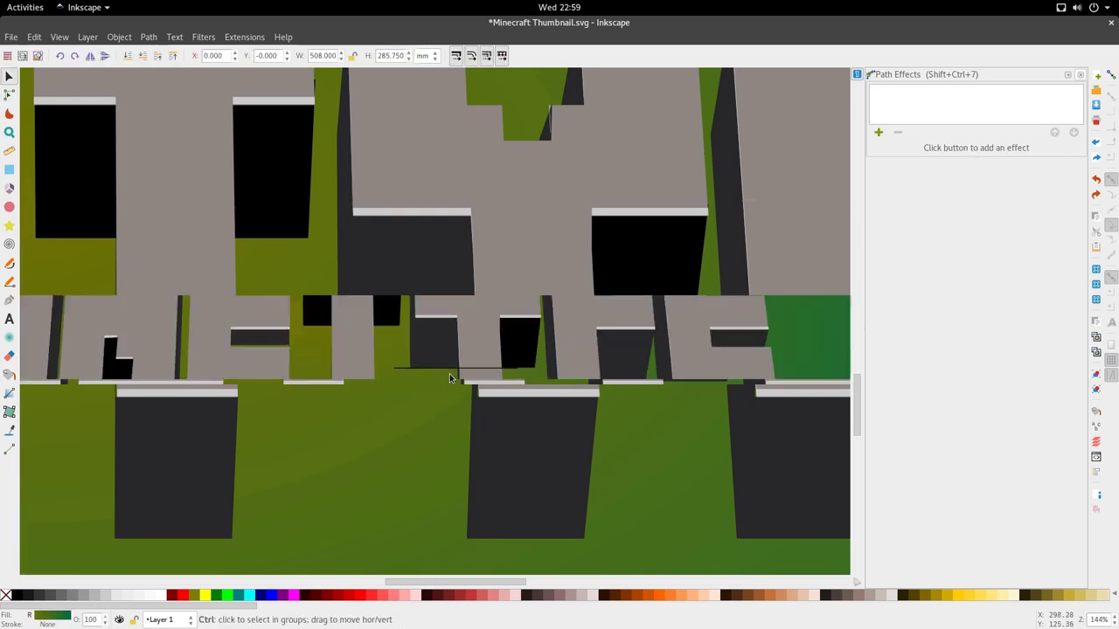
pyautogui.moveTo(449, 370); pyautogui.dragTo(446, 403)
pyautogui.scroll(2, 433, 385)
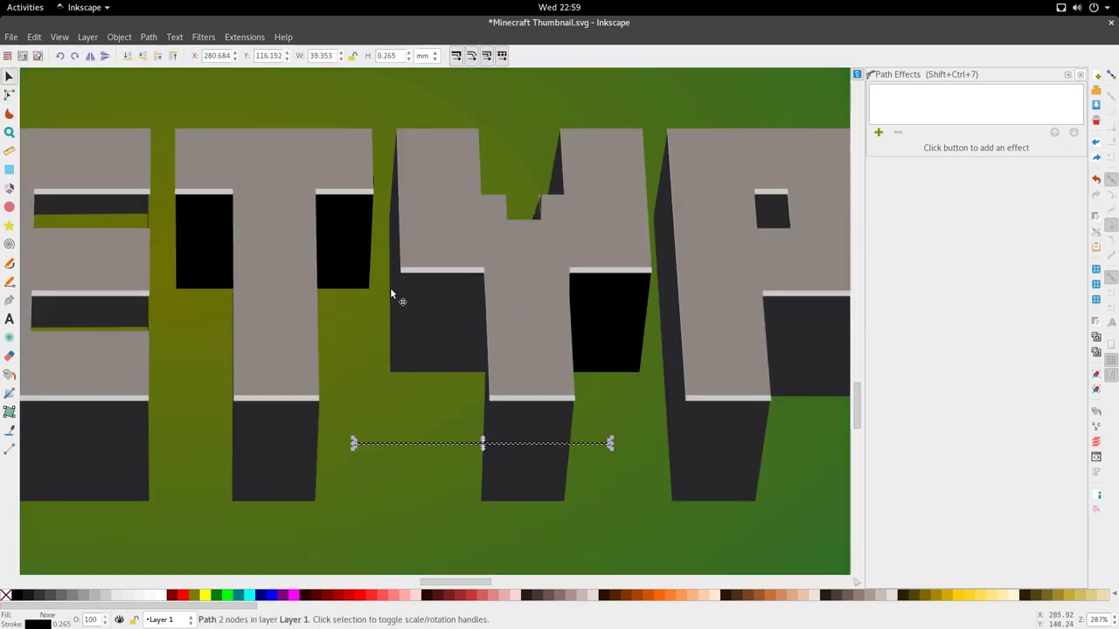
# - Draw a closed straight-edged path tracing the Y's left dark side and the recess below its left arm
pyautogui.press('p')
pyautogui.click(397, 130)
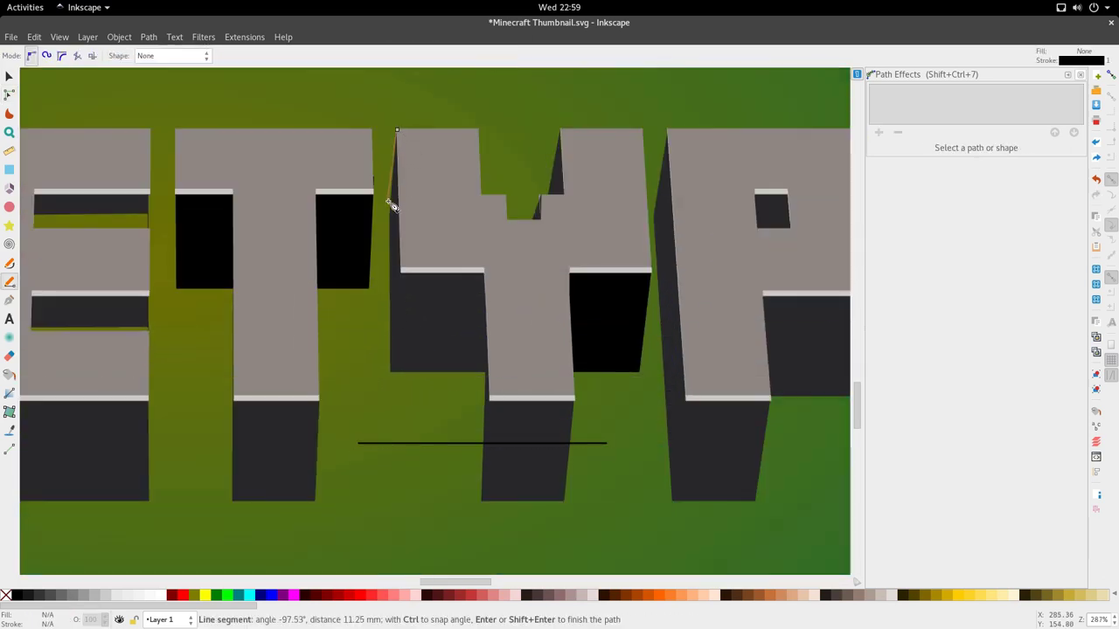
pyautogui.click(391, 211)
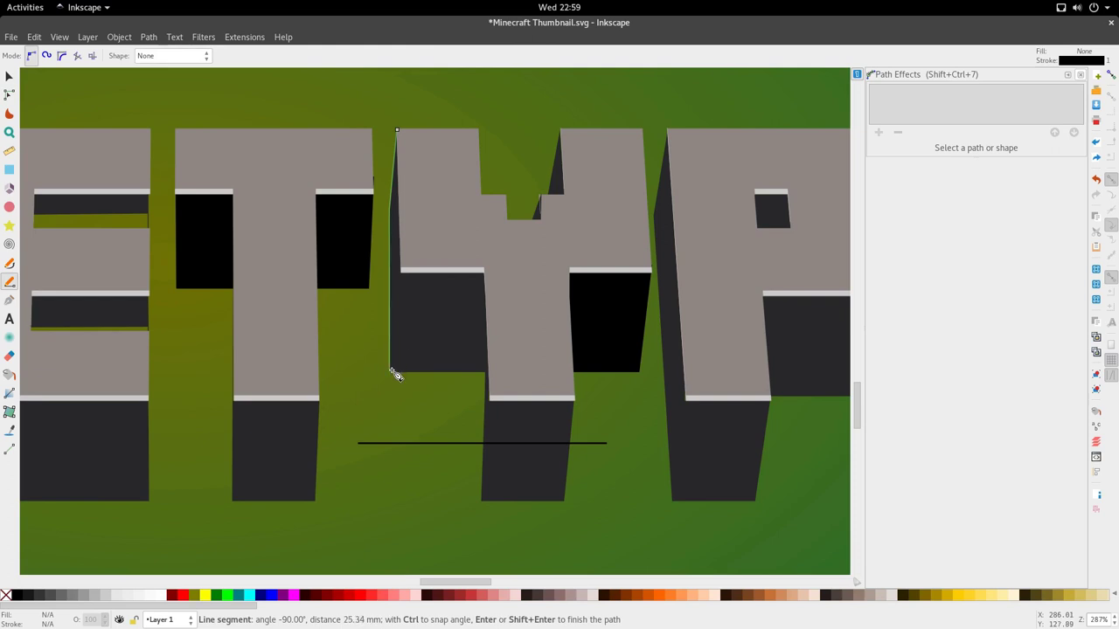
pyautogui.click(391, 372)
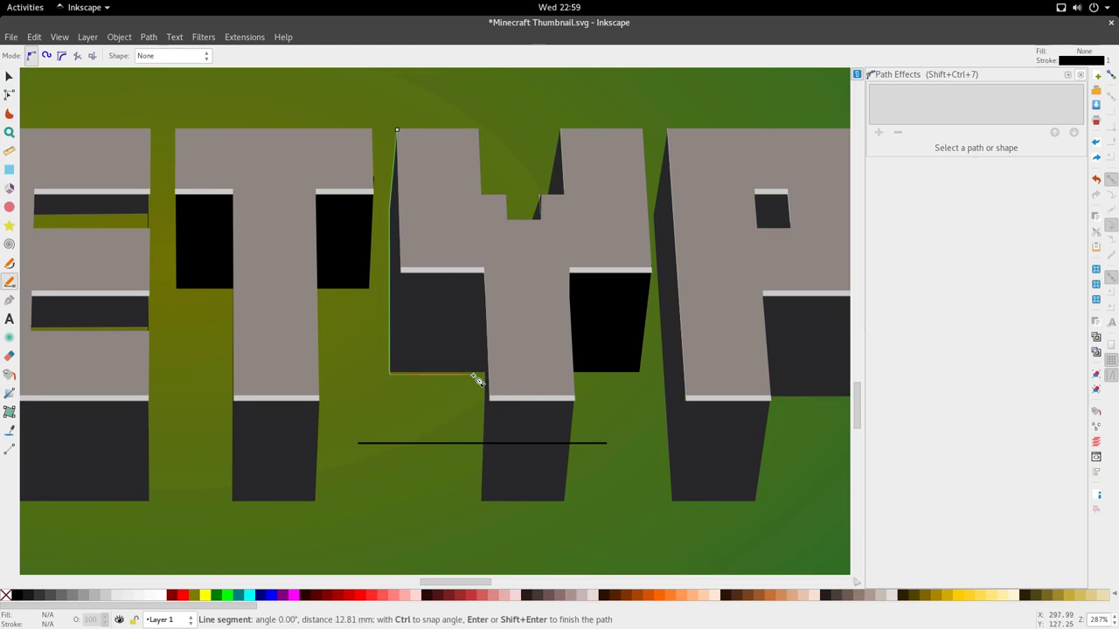
pyautogui.click(486, 373)
pyautogui.click(486, 273)
pyautogui.click(401, 272)
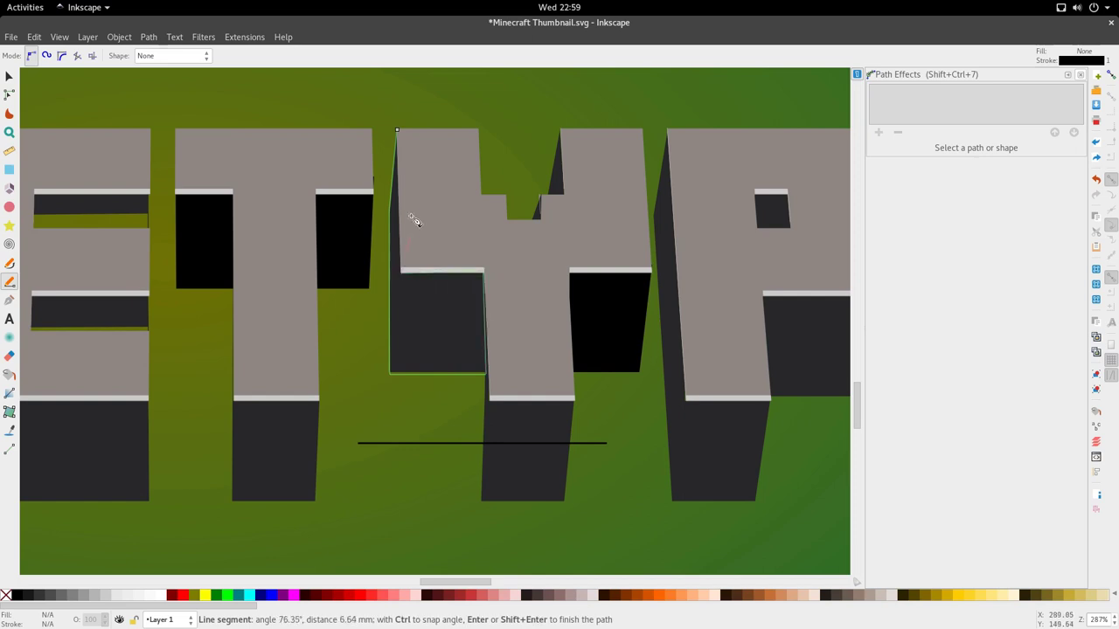
pyautogui.click(397, 130)
pyautogui.press('s')
pyautogui.press('n')
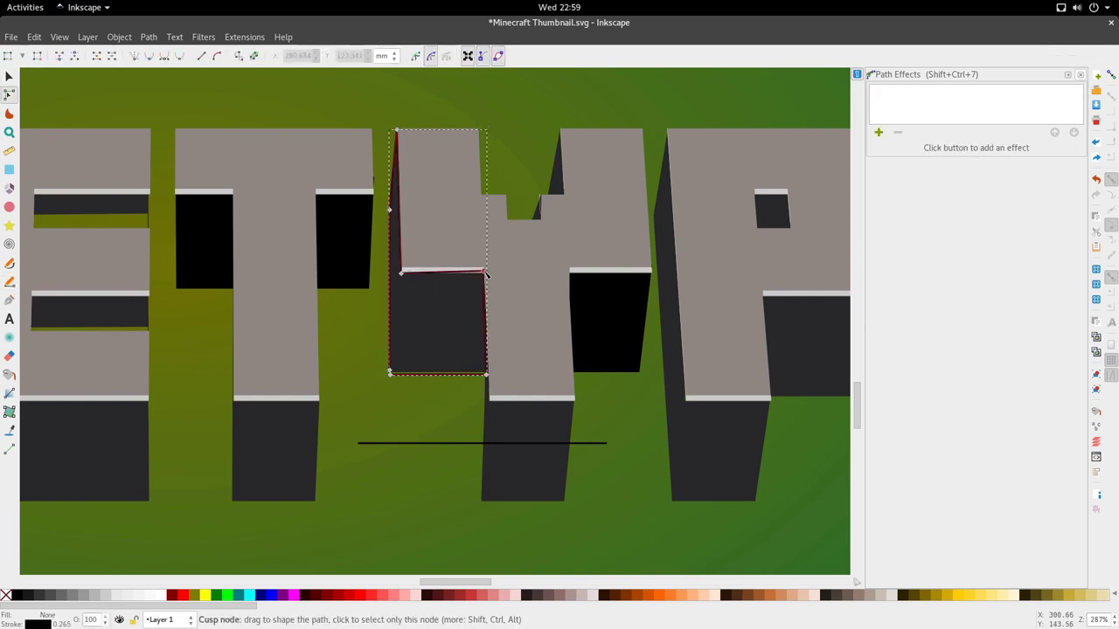
# - Fill the traced path on the Y's left side with the black sampled from the Y's right recess
pyautogui.press('d')
pyautogui.scroll(-2, 474, 308)
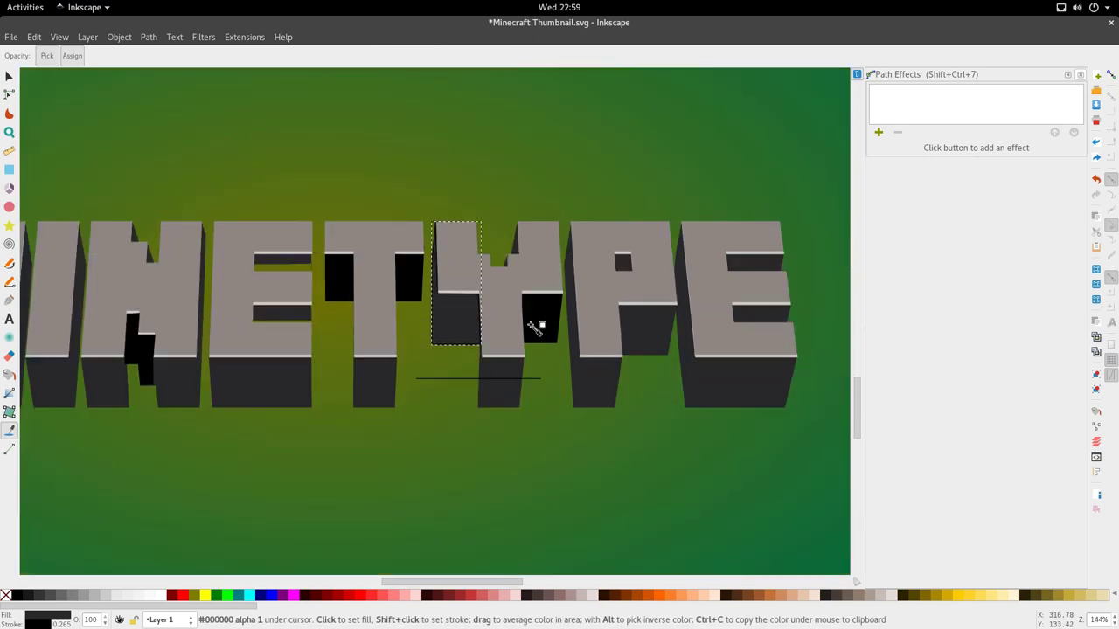
pyautogui.click(528, 323)
# - Recolor the recess beneath the P's bowl with the black sampled from the Y's right recess
pyautogui.hscroll(8, 530, 328)
pyautogui.press('s')
pyautogui.click(467, 347)
pyautogui.press('n')
pyautogui.press('d')
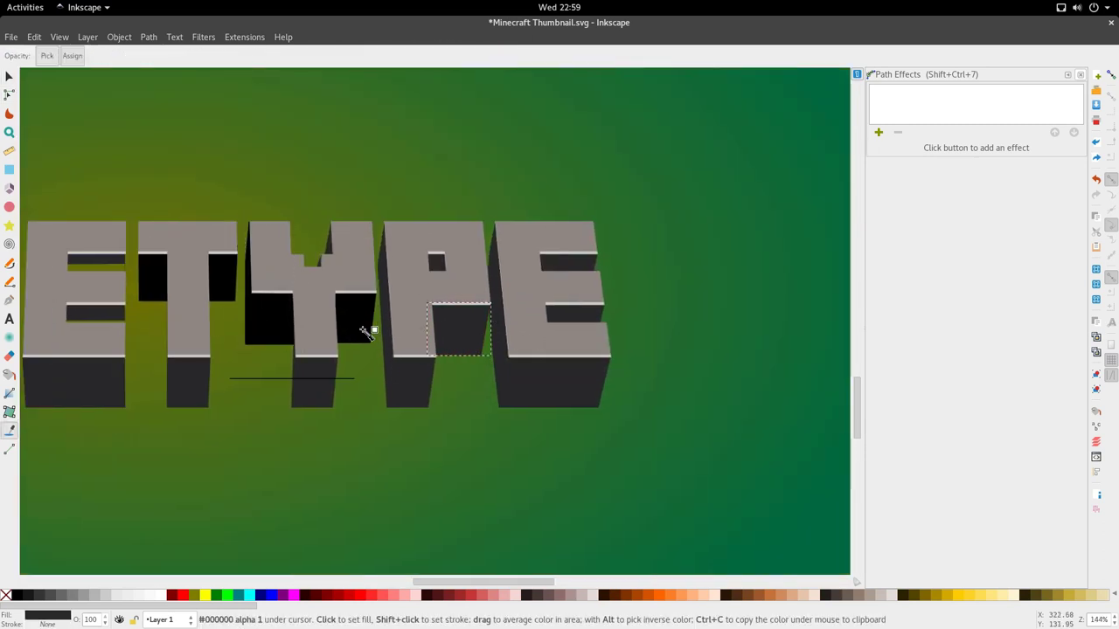
pyautogui.click(367, 327)
# - Recolor the dark inner hole of the P with the black sampled from the Y's right recess
pyautogui.press('s')
pyautogui.click(440, 265)
pyautogui.click(438, 264)
pyautogui.press('d')
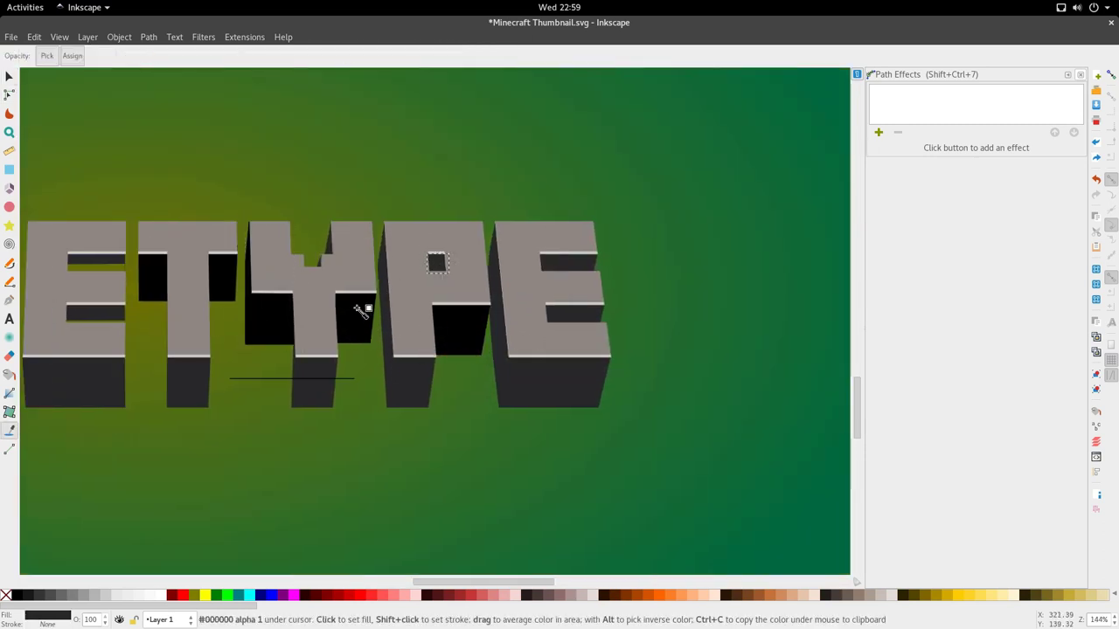
pyautogui.click(362, 313)
pyautogui.press('s')
pyautogui.scroll(-2, 379, 350)
pyautogui.scroll(3, 380, 350)
pyautogui.press('n')
pyautogui.click(382, 410)
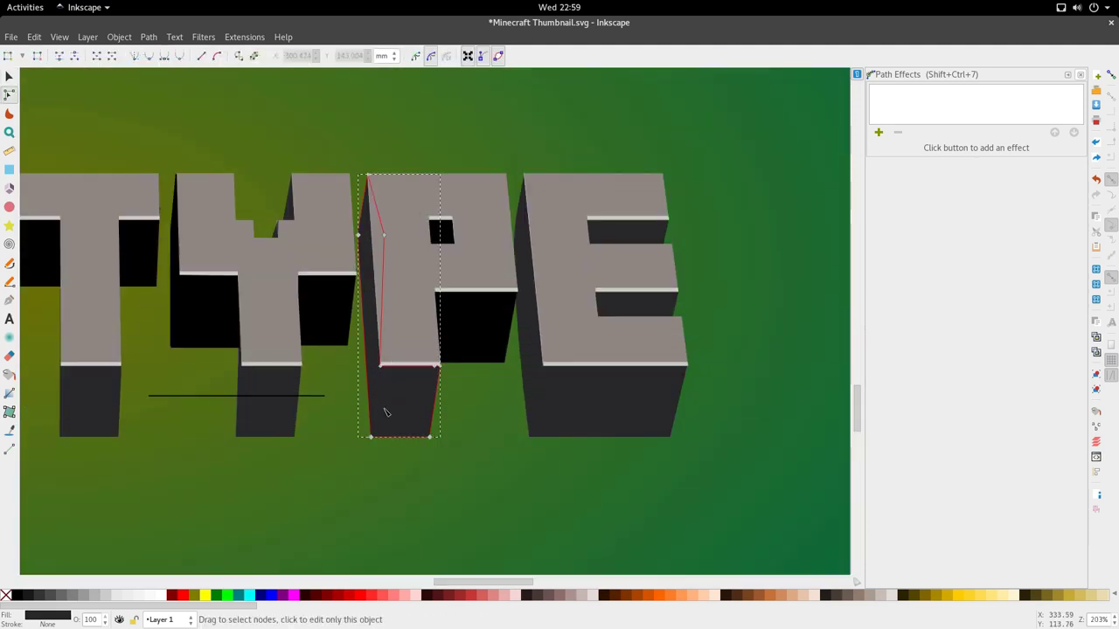
pyautogui.moveTo(374, 440); pyautogui.dragTo(369, 440)
pyautogui.press('s')
pyautogui.scroll(-2, 419, 394)
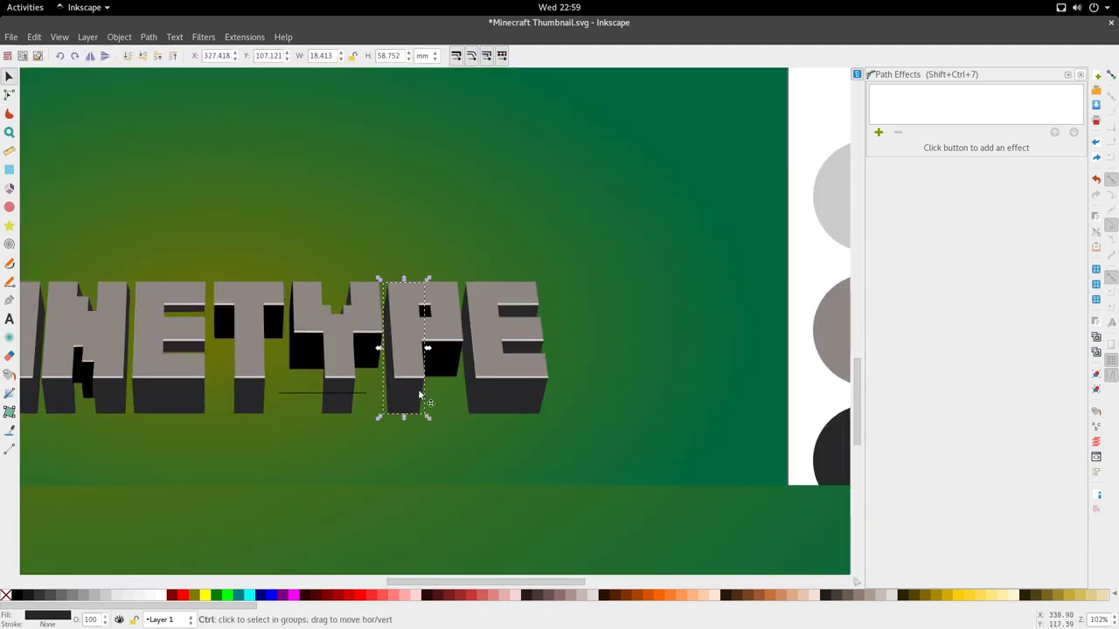
# - Draw a slanted line through the last E's lower-left corner and divide the letter's dark side shape with it
pyautogui.scroll(2, 507, 405)
pyautogui.press('n')
pyautogui.click(499, 403)
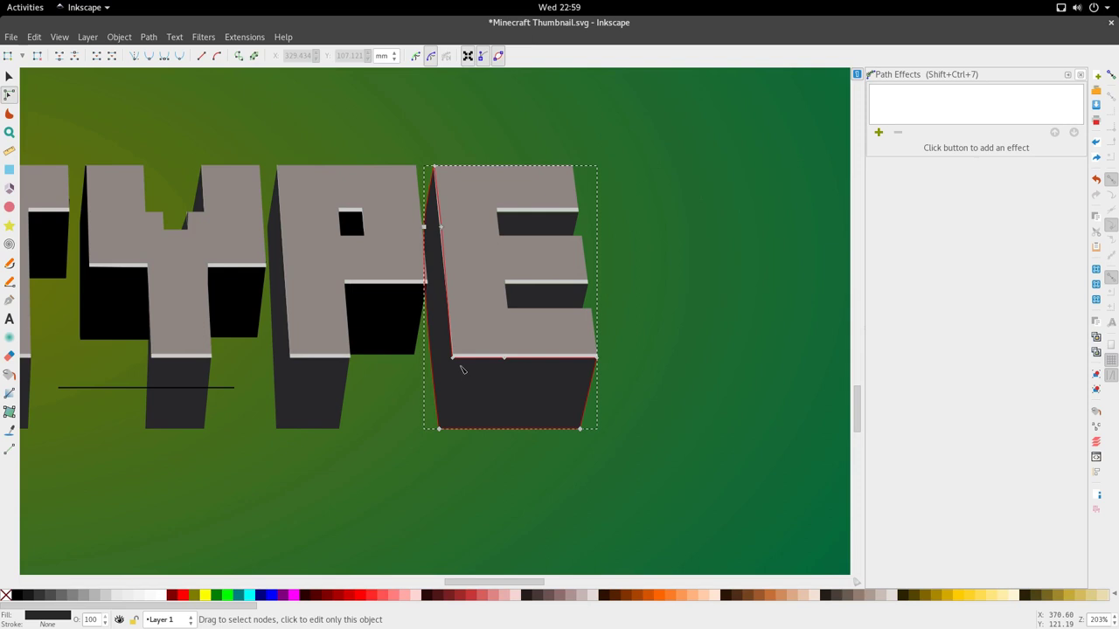
pyautogui.press('b')
pyautogui.click(452, 356)
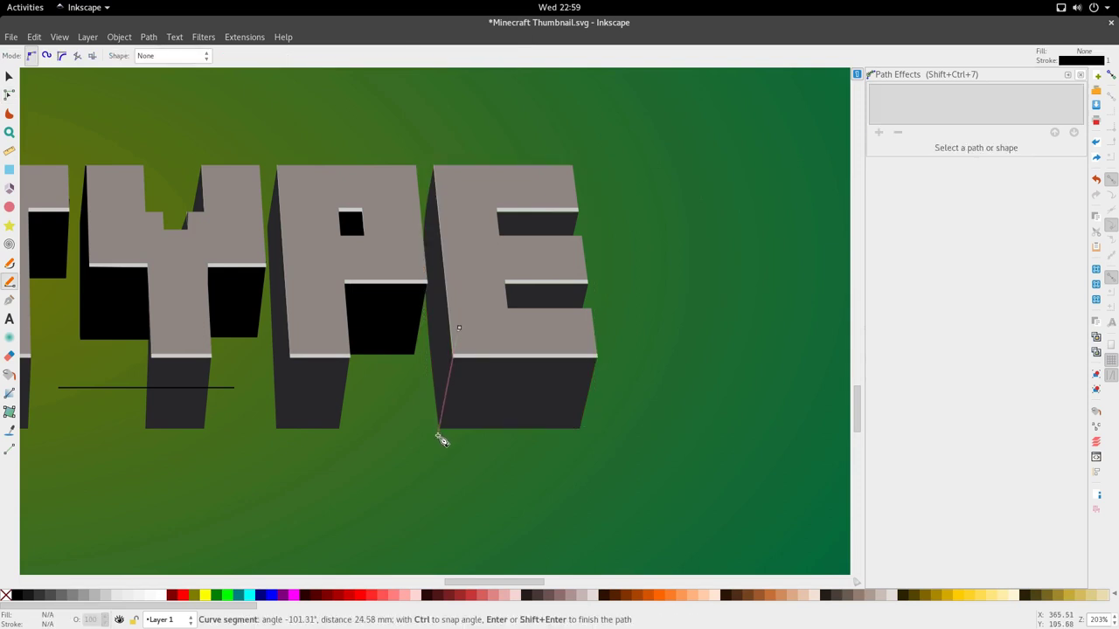
pyautogui.doubleClick(437, 435)
pyautogui.press('s')
pyautogui.keyDown('shift'); pyautogui.click(433, 361); pyautogui.keyUp('shift')
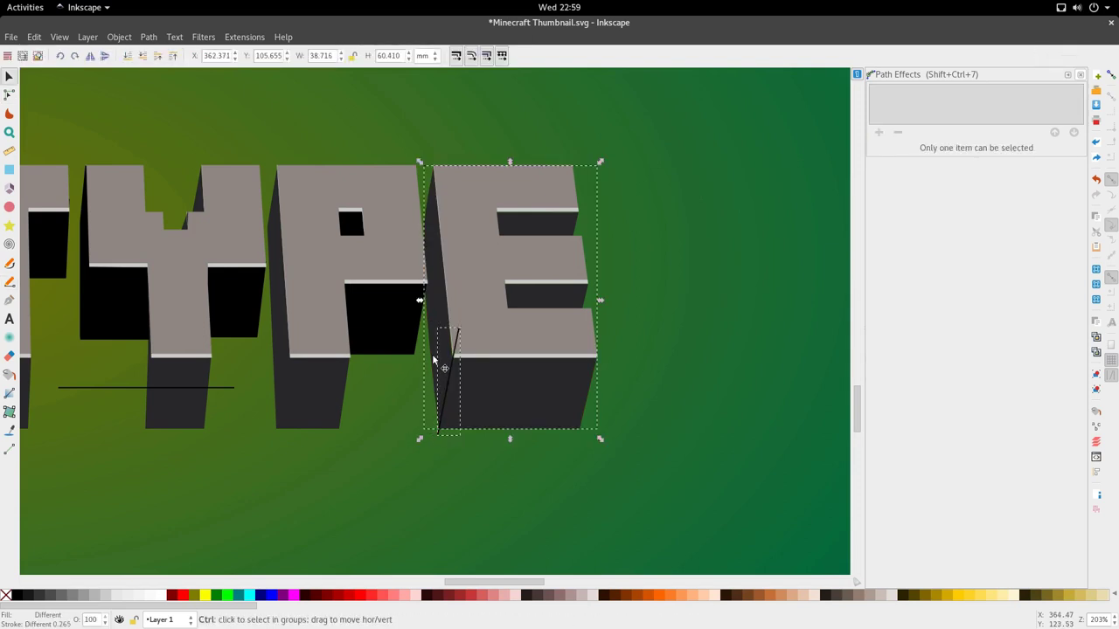
pyautogui.hotkey('ctrl', '/')
# - Fill the separated left side piece of the last E with the black sampled from the P's recess
pyautogui.click(434, 385)
pyautogui.click(447, 361)
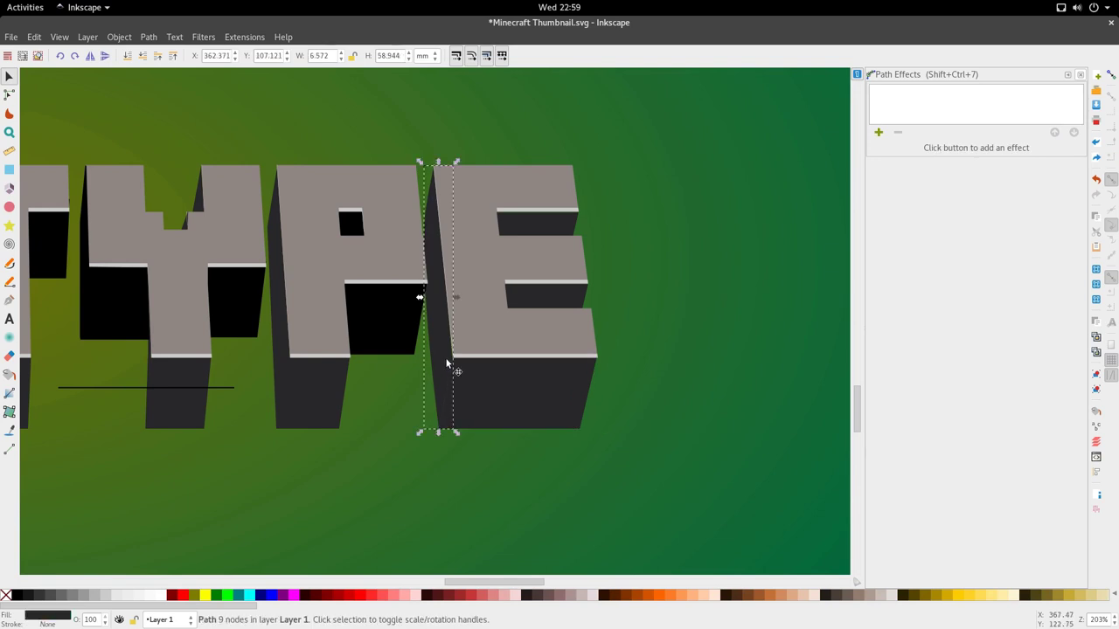
pyautogui.press('d')
pyautogui.click(399, 335)
# - Recolor both dark recesses between the last E's arms with the black sampled from the P's recess
pyautogui.press('s')
pyautogui.click(555, 301)
pyautogui.press('d')
pyautogui.press('s')
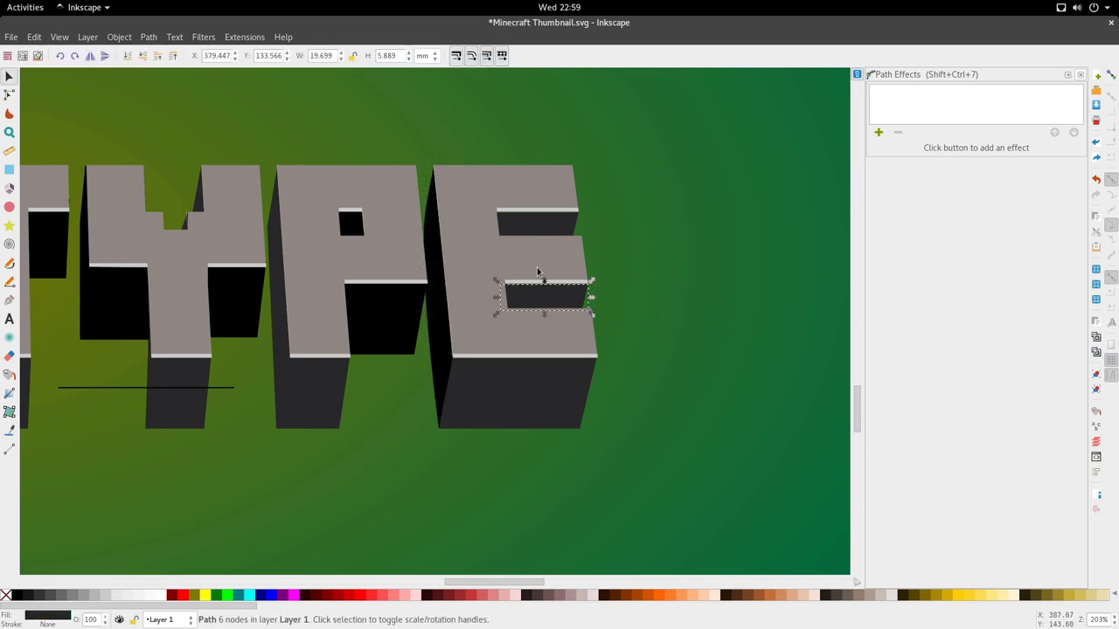
pyautogui.keyDown('shift'); pyautogui.click(539, 222); pyautogui.keyUp('shift')
pyautogui.press('d')
pyautogui.click(398, 318)
# - Delete the leftover horizontal line beneath the Y
pyautogui.scroll(-3, 472, 338)
pyautogui.press('s')
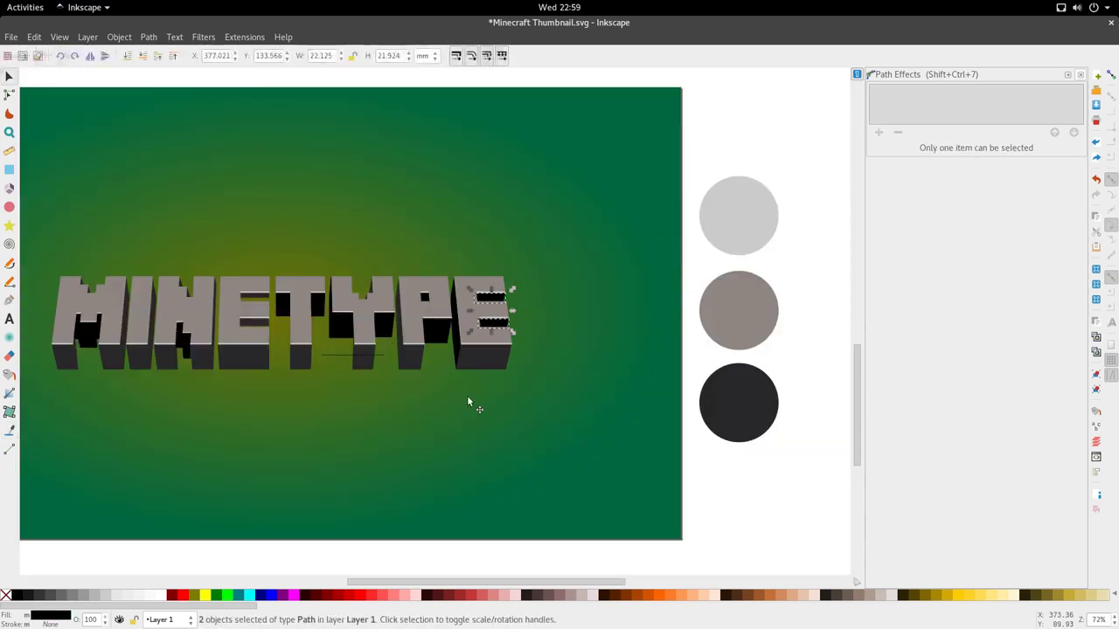
pyautogui.click(467, 396)
pyautogui.scroll(-1, 446, 321)
pyautogui.scroll(1, 402, 347)
pyautogui.press('Escape')
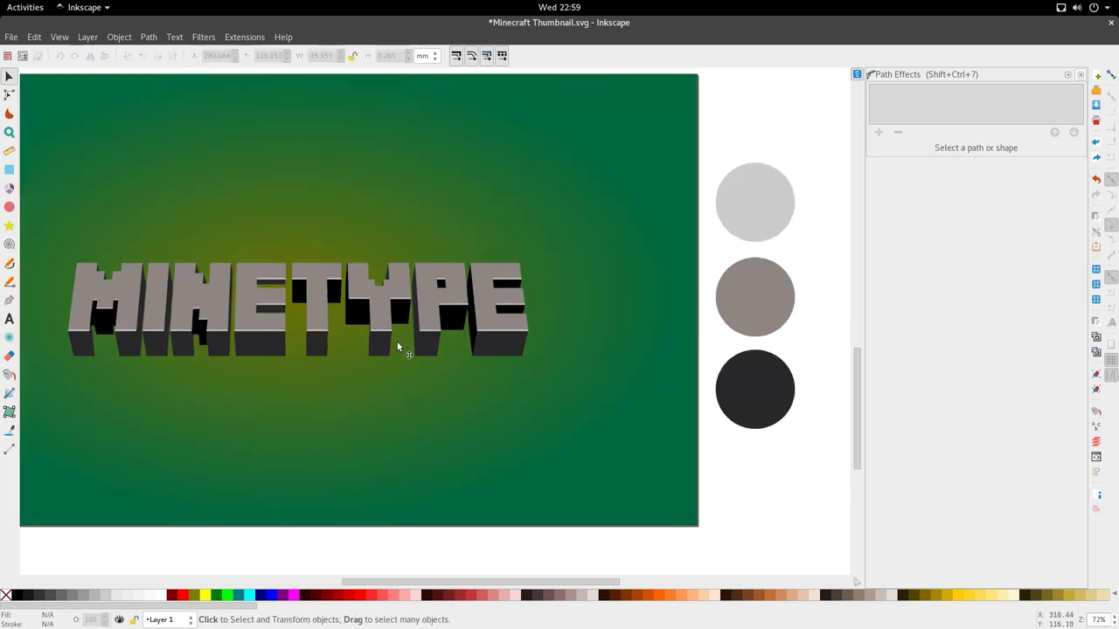
# - Draw a horizontal line about 29 mm long across the first E, along the light strip above its lower recess
pyautogui.scroll(-2, 395, 340)
pyautogui.scroll(5, 394, 345)
pyautogui.click(267, 305)
pyautogui.press('n')
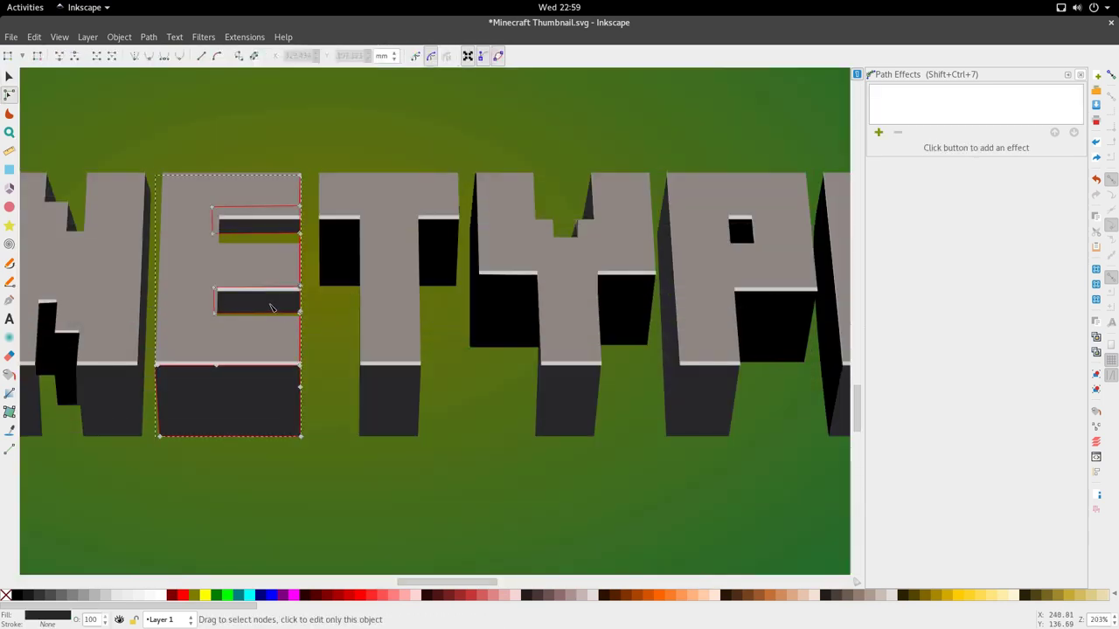
pyautogui.press('b')
pyautogui.click(326, 287)
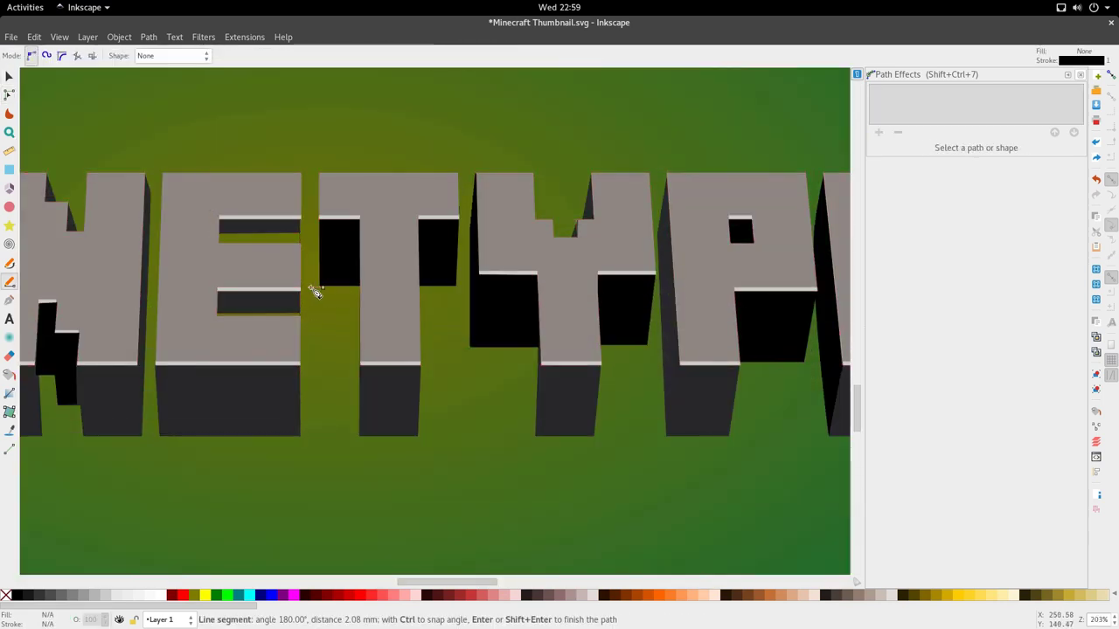
pyautogui.click(191, 286)
pyautogui.press('Return')
# - Shift the line down to a Y position of 139.428 mm and divide the first E's dark shape with it
pyautogui.press('s')
pyautogui.moveTo(249, 287); pyautogui.dragTo(258, 300)
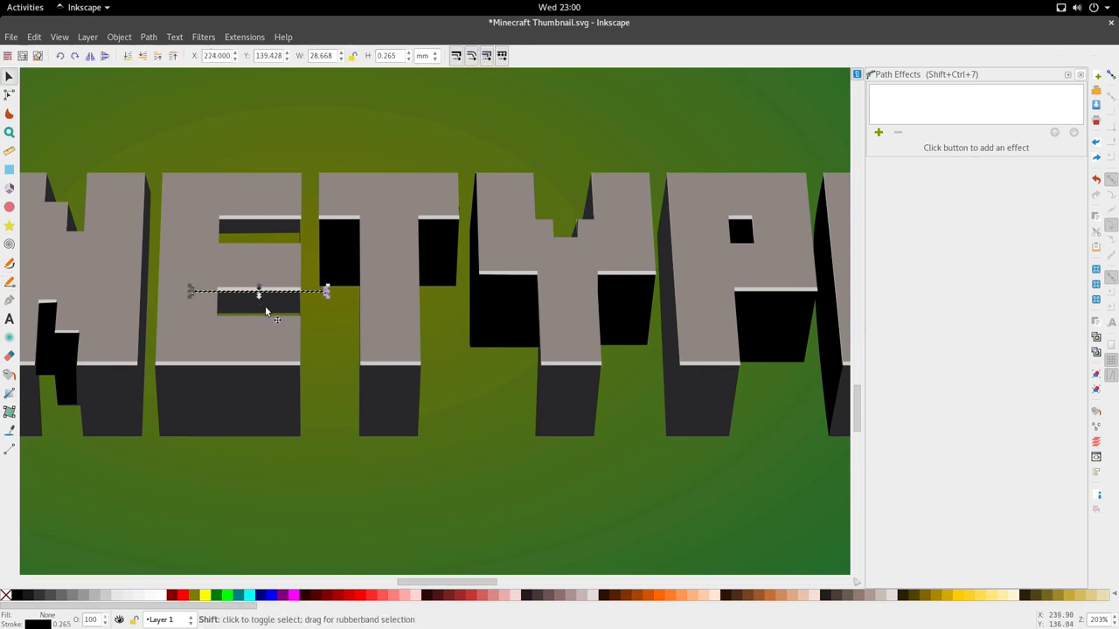
pyautogui.keyDown('shift'); pyautogui.click(254, 302); pyautogui.keyUp('shift')
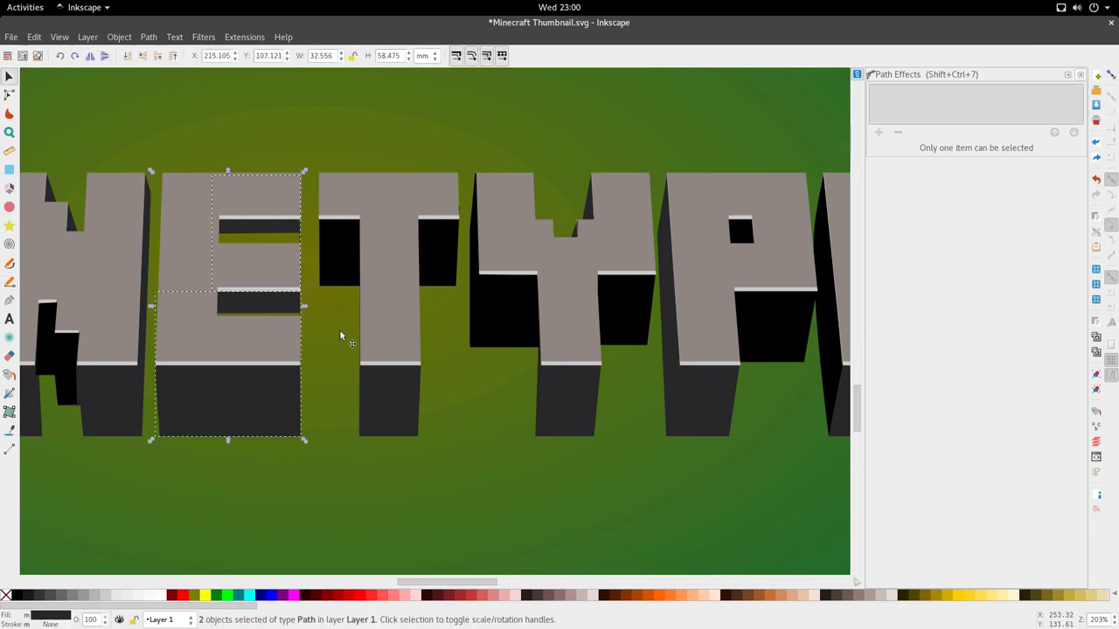
# - Lower the bottom nodes of the first E's upper and lower recess shapes so the dark color covers the green gaps
pyautogui.click(284, 310)
pyautogui.click(267, 320)
pyautogui.press('n')
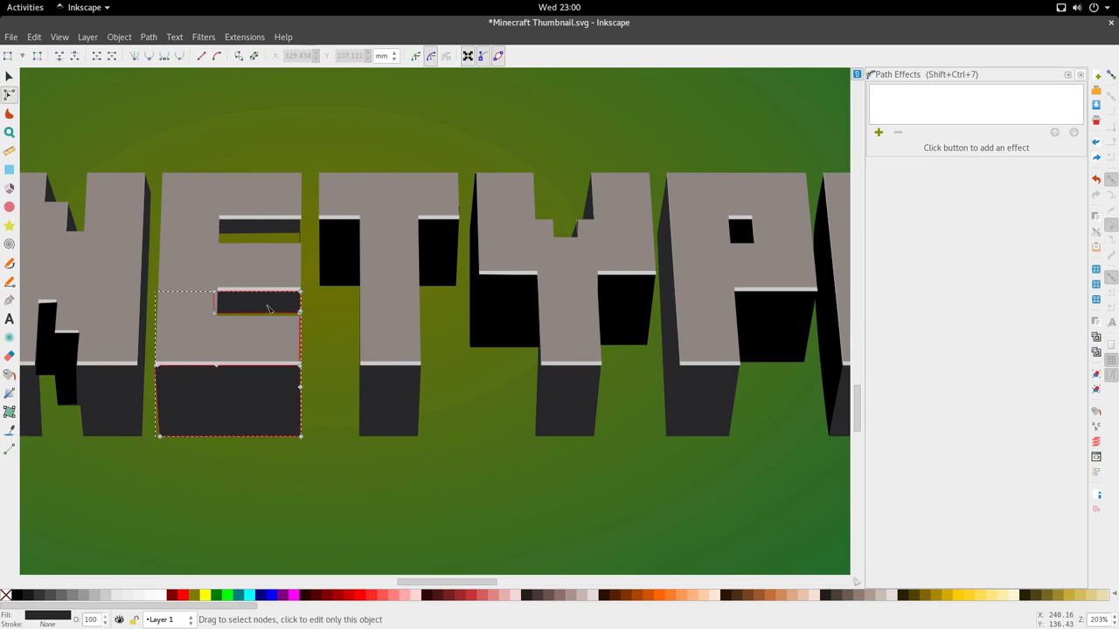
pyautogui.click(273, 230)
pyautogui.moveTo(206, 244); pyautogui.dragTo(257, 244)
pyautogui.click(274, 303)
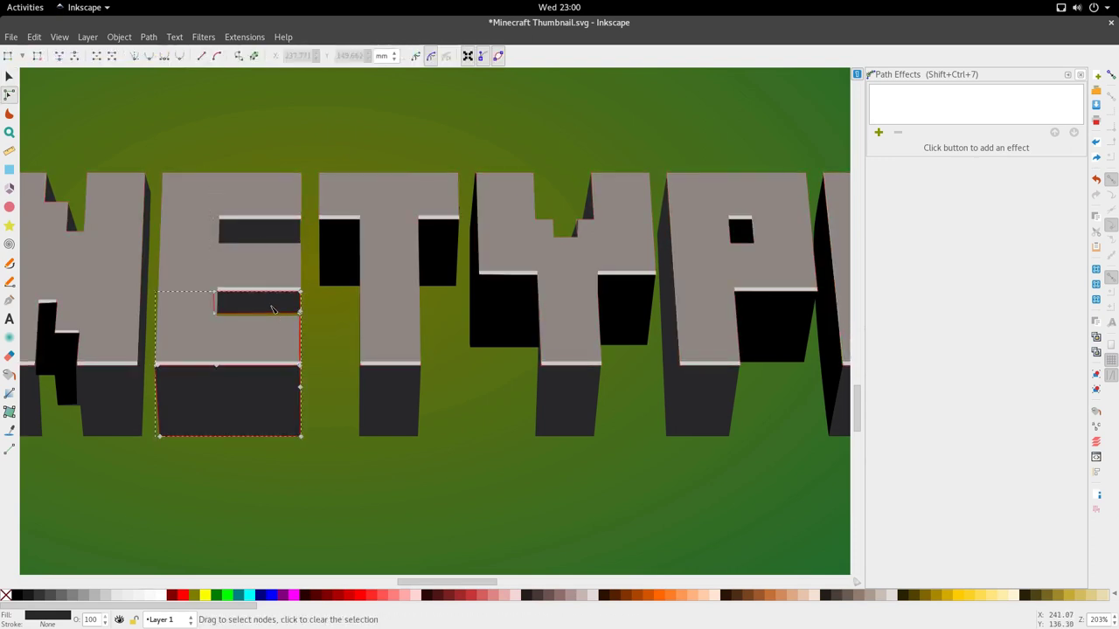
pyautogui.moveTo(310, 306); pyautogui.dragTo(216, 319)
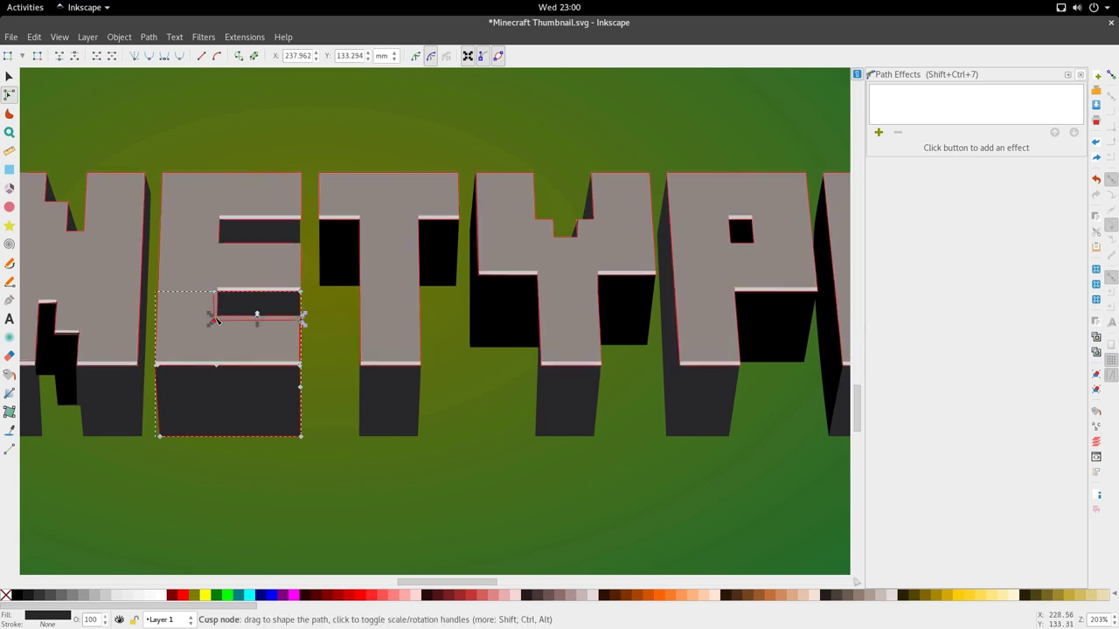
# - Recolor the upper dark piece of the first E with sampled black
pyautogui.click(263, 232)
pyautogui.press('d')
pyautogui.press('s')
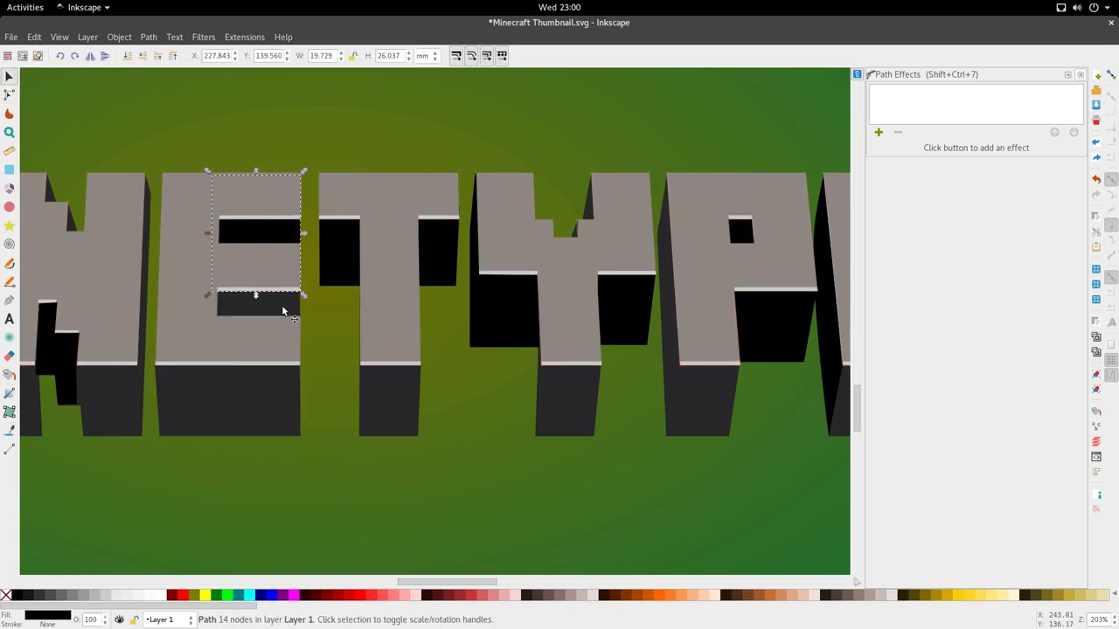
# - Draw a horizontal line just below the first E's lower recess and divide the lower dark piece with it
pyautogui.click(297, 328)
pyautogui.press('p')
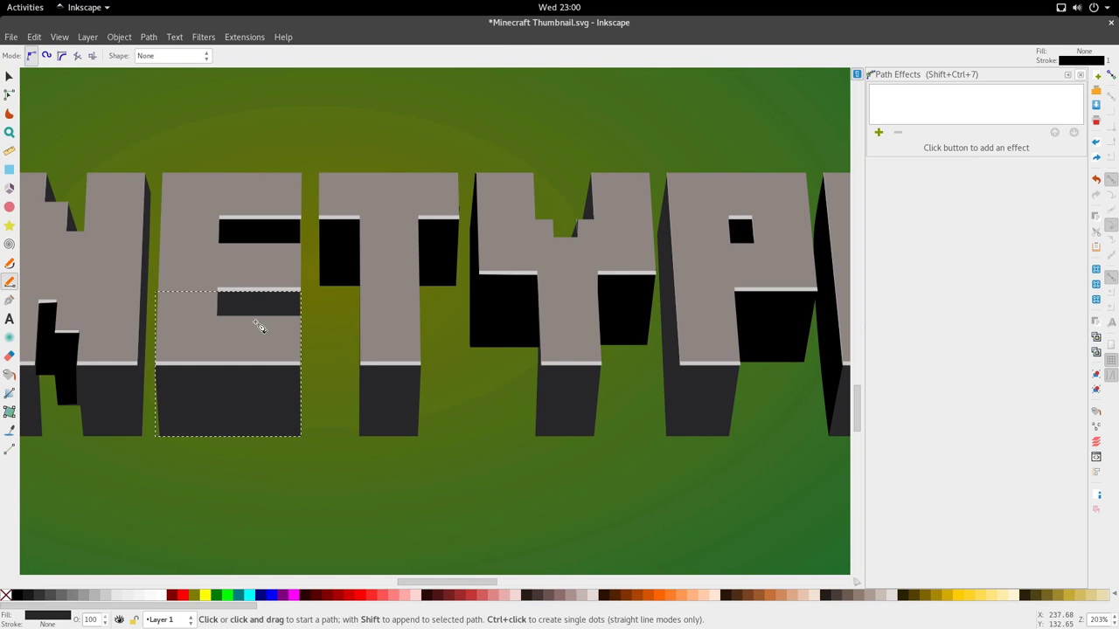
pyautogui.click(201, 318)
pyautogui.click(345, 319)
pyautogui.press('s')
pyautogui.keyDown('shift'); pyautogui.click(296, 306); pyautogui.keyUp('shift')
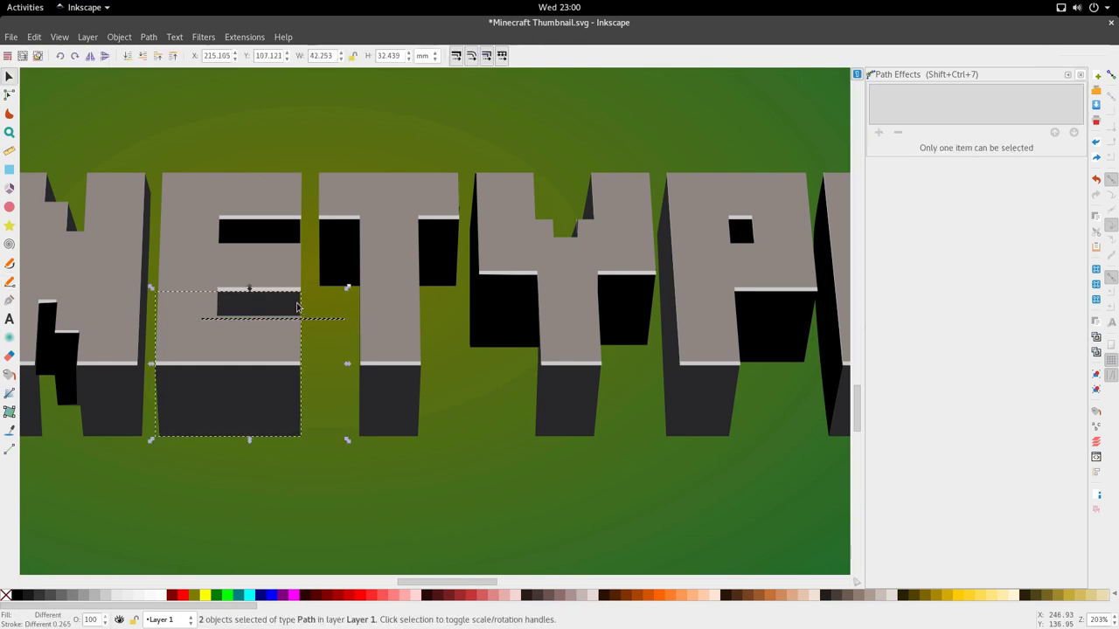
pyautogui.hotkey('ctrl', '/')
# - Recolor the first E's separated lower recess piece with the black sampled from the T's left recess
pyautogui.scroll(-1, 301, 309)
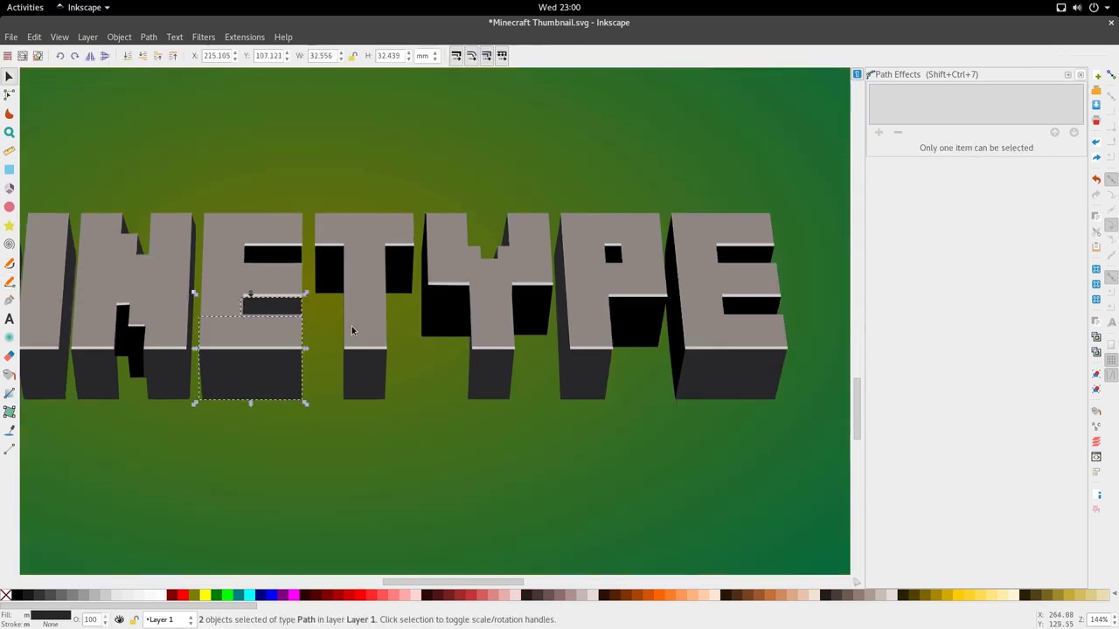
pyautogui.click(327, 320)
pyautogui.click(296, 311)
pyautogui.press('d')
pyautogui.click(327, 278)
pyautogui.scroll(-3, 324, 295)
pyautogui.press('s')
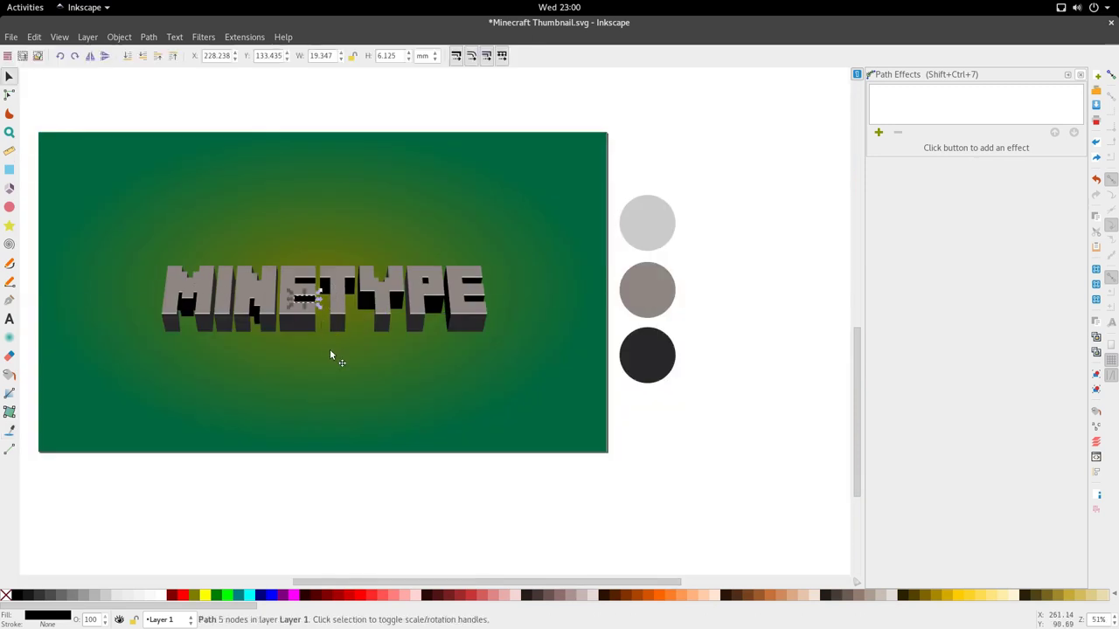
# - Examine the whole MINETYPE title and its black recesses on the thumbnail, from overall view to close-up
pyautogui.click(328, 351)
pyautogui.scroll(3, 328, 355)
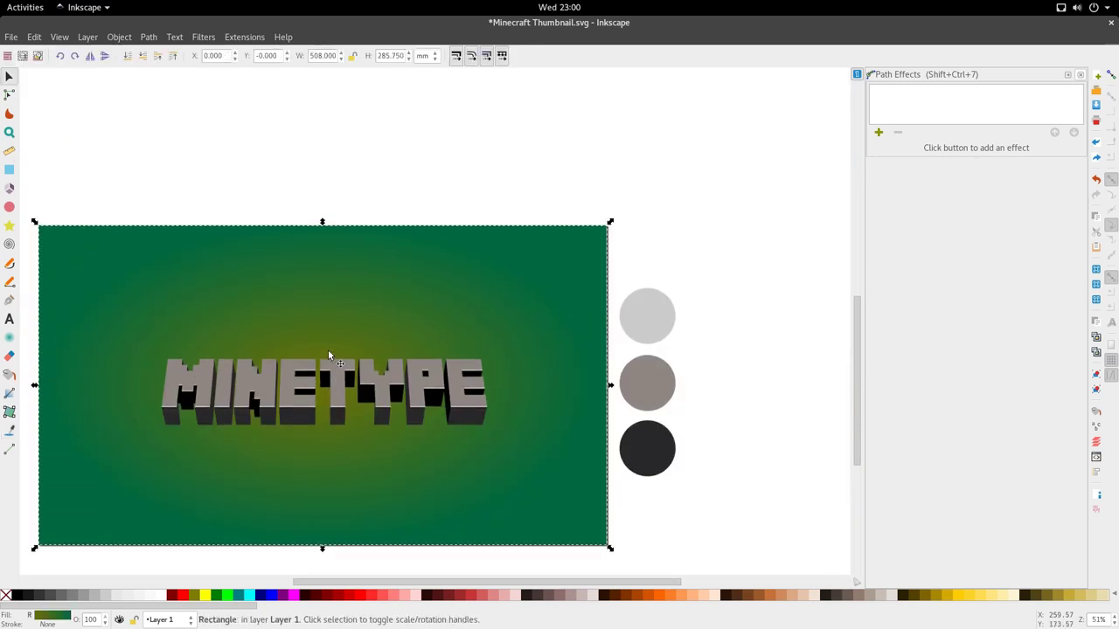
pyautogui.scroll(-4, 330, 352)
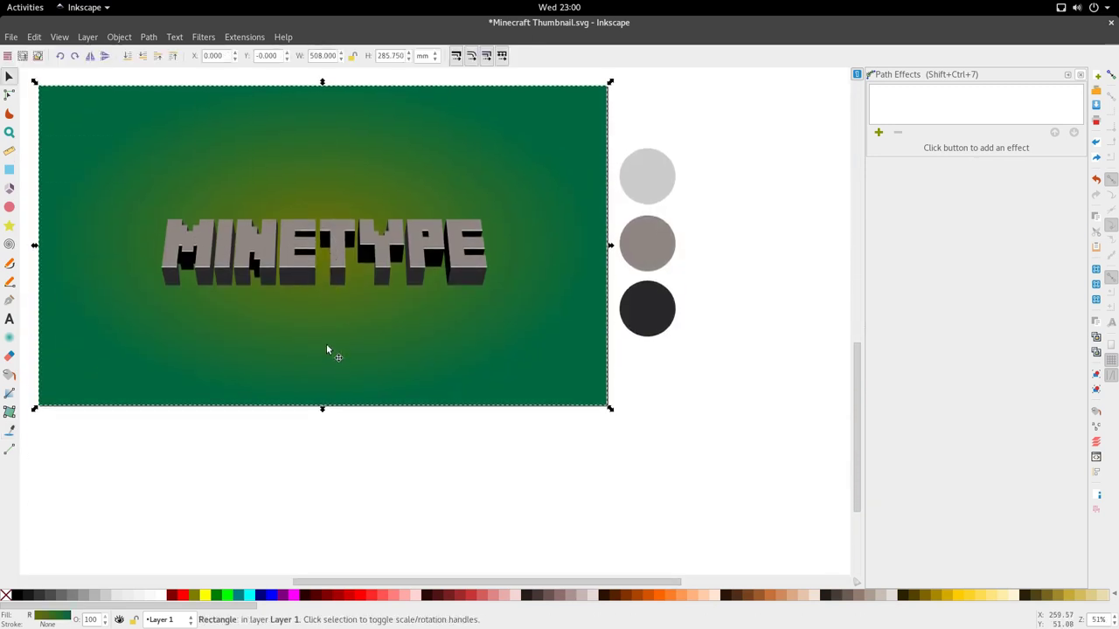
pyautogui.scroll(3, 338, 278)
pyautogui.click(362, 275)
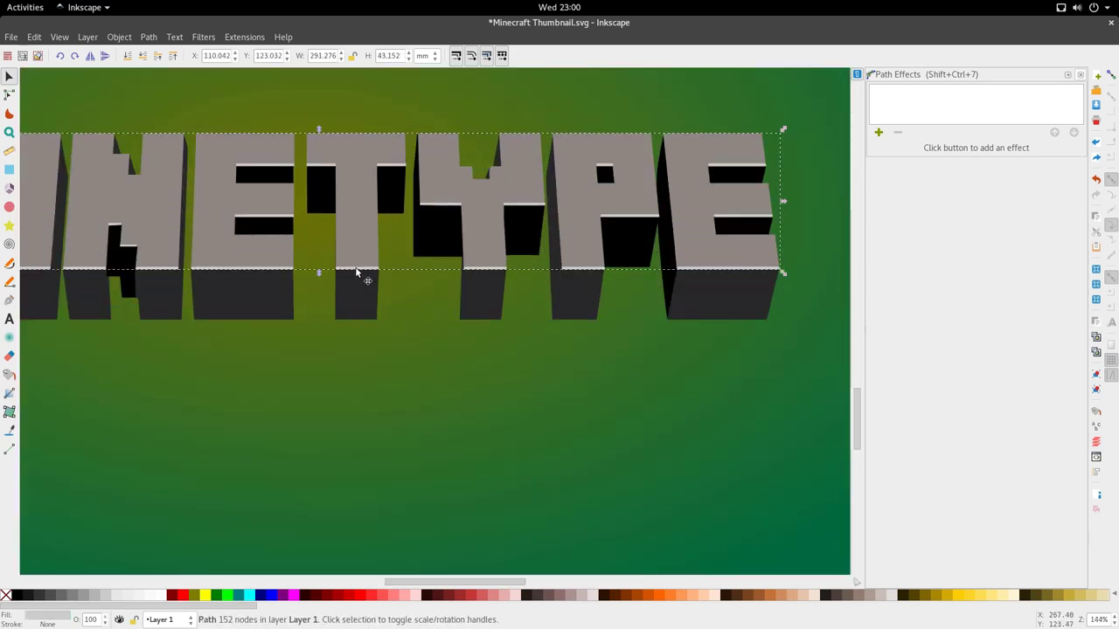
pyautogui.scroll(-3, 363, 267)
pyautogui.scroll(2, 277, 274)
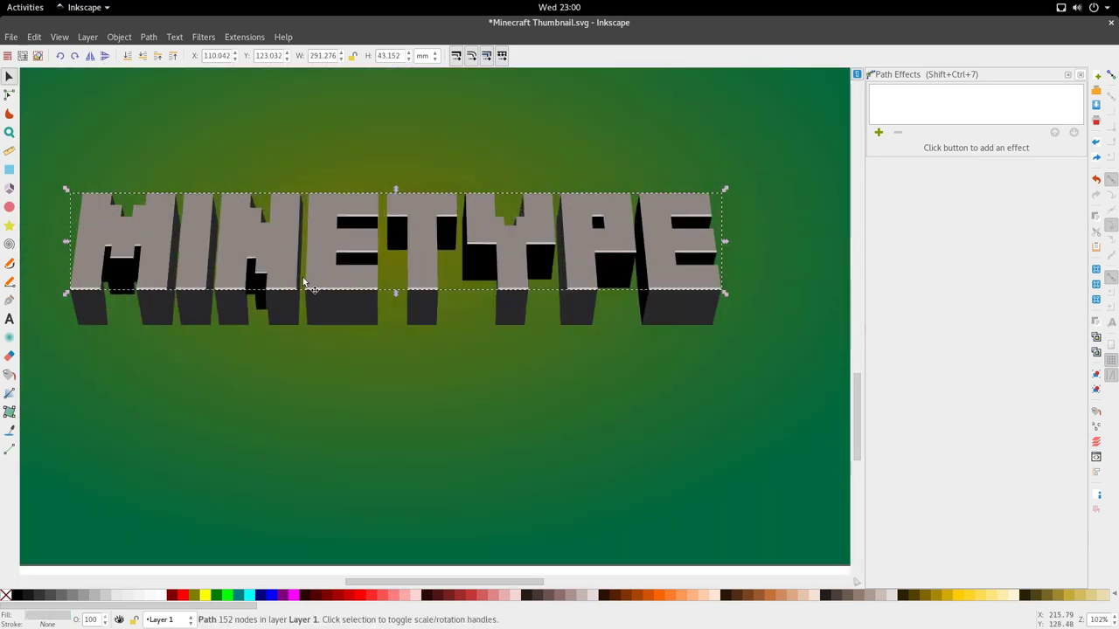
pyautogui.scroll(1, 595, 301)
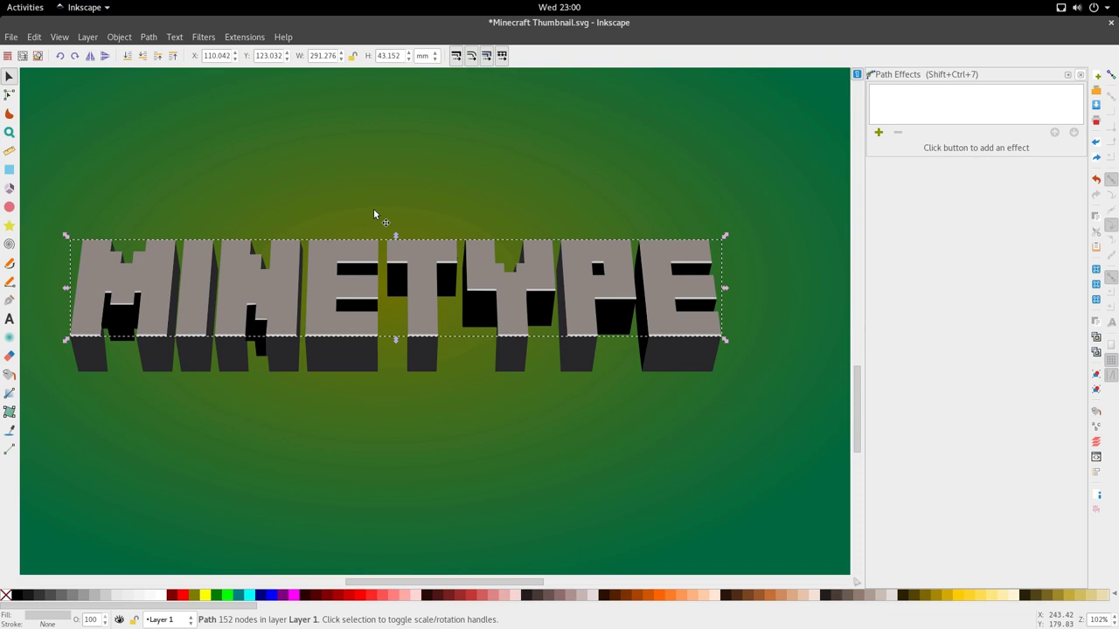
pyautogui.scroll(2, 116, 367)
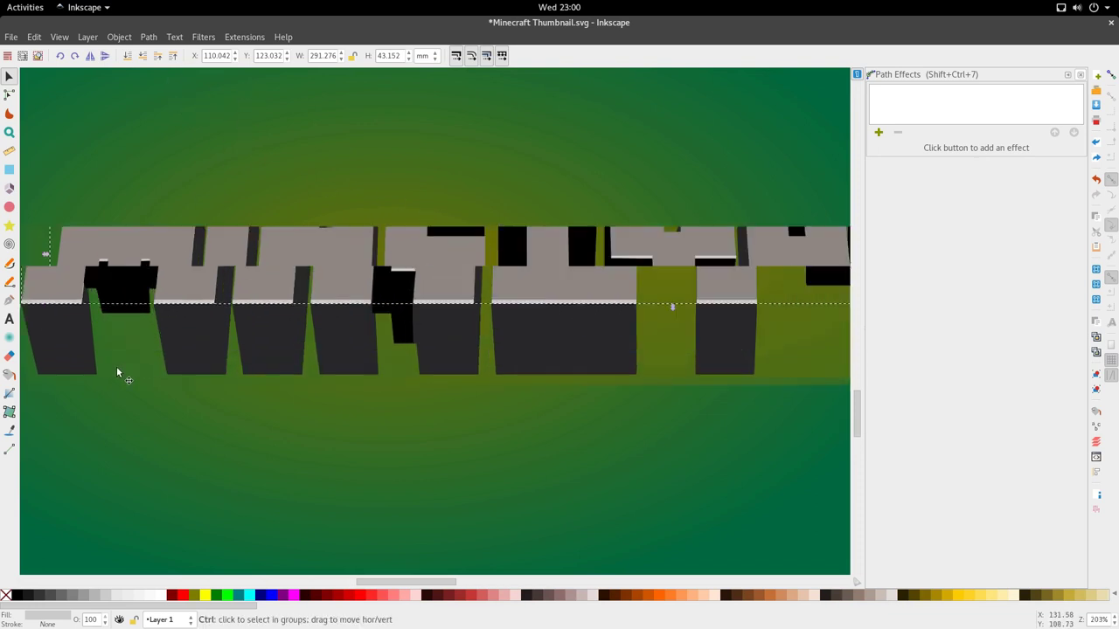
# - Draw a narrow closed triangle about 4 mm wide and 23 mm tall along the inner edge of the M's left leg
pyautogui.press('b')
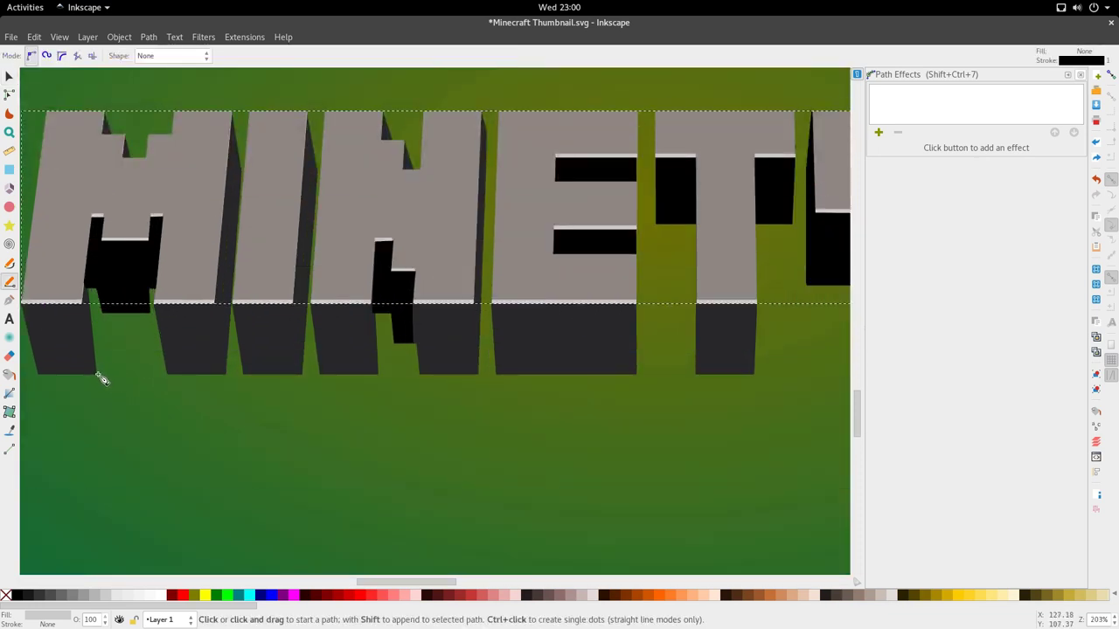
pyautogui.click(97, 374)
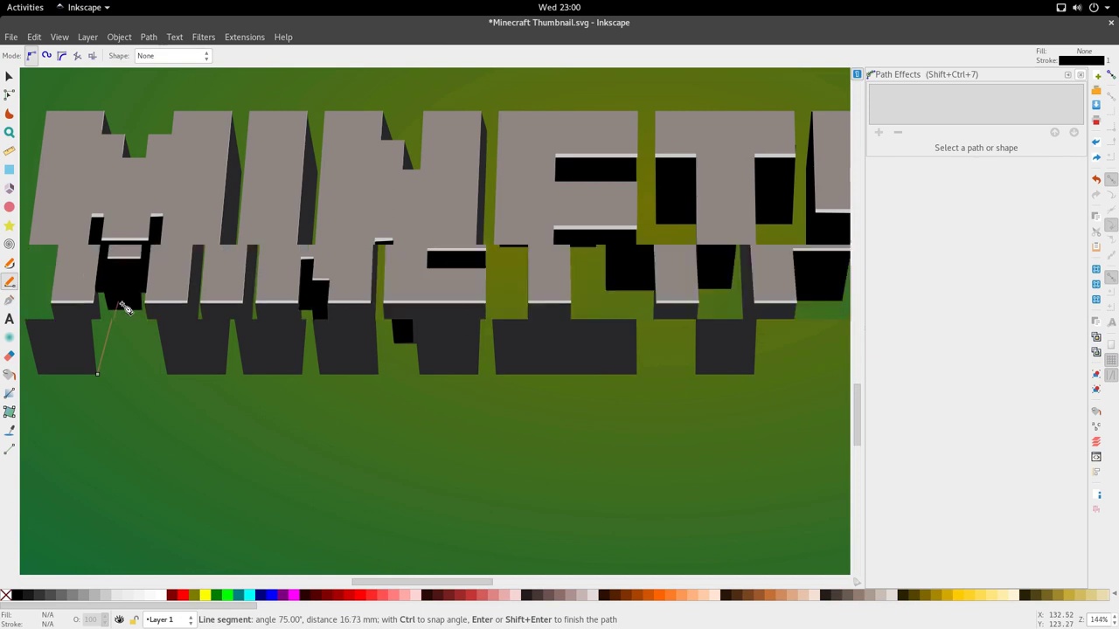
pyautogui.scroll(-2, 123, 308)
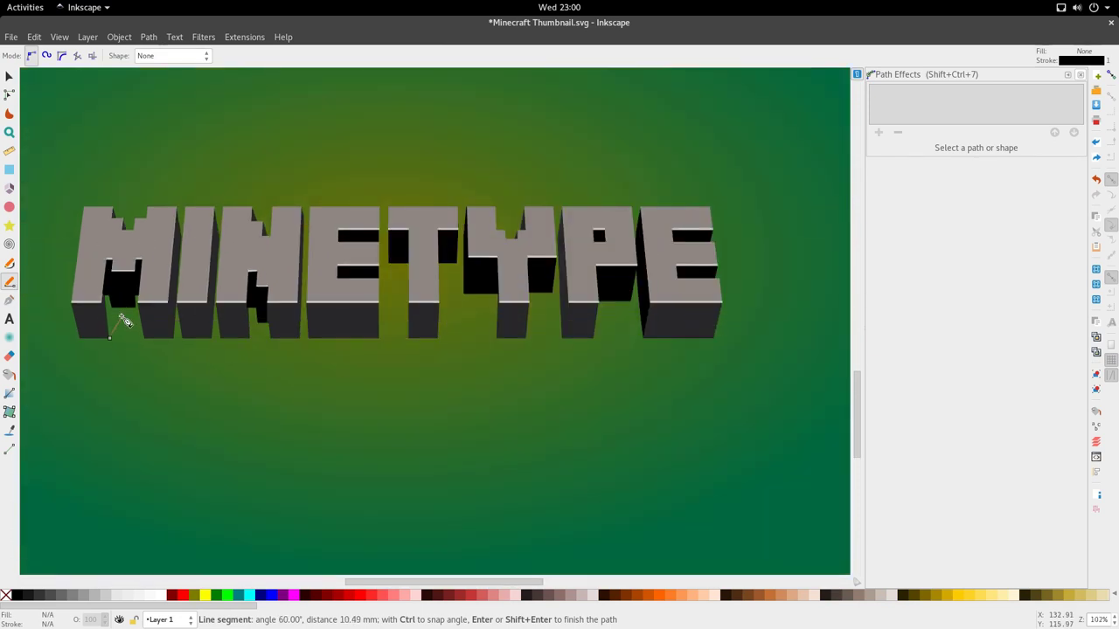
pyautogui.click(109, 290)
pyautogui.click(109, 337)
# - Fill the new triangle with the dark gray sampled from the lower side of the M's left leg
pyautogui.press('d')
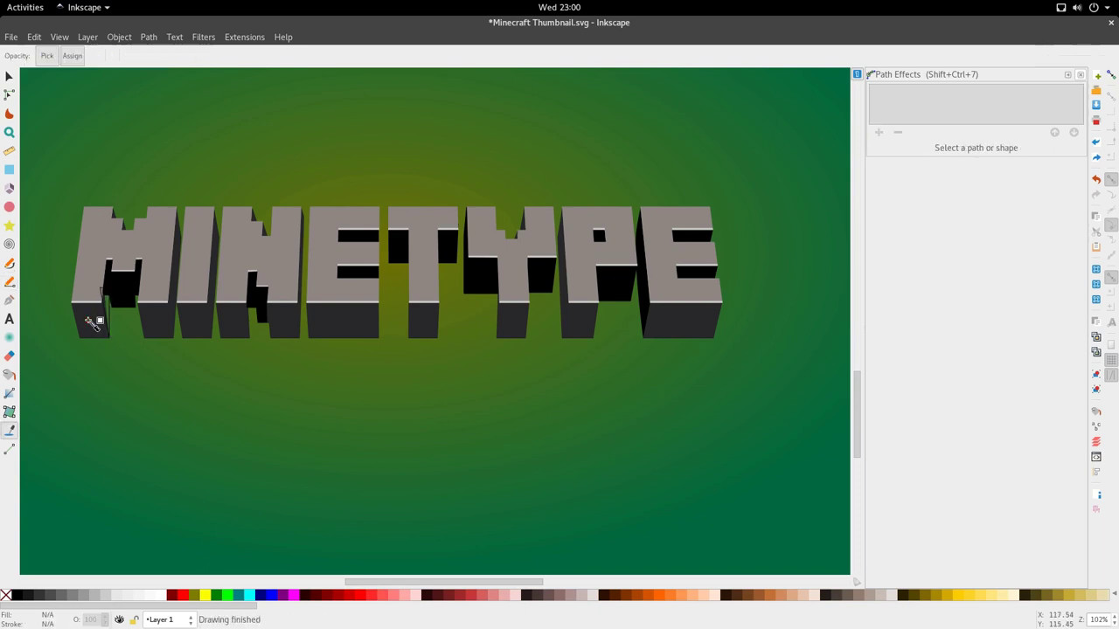
pyautogui.click(92, 319)
pyautogui.press('s')
pyautogui.click(112, 311)
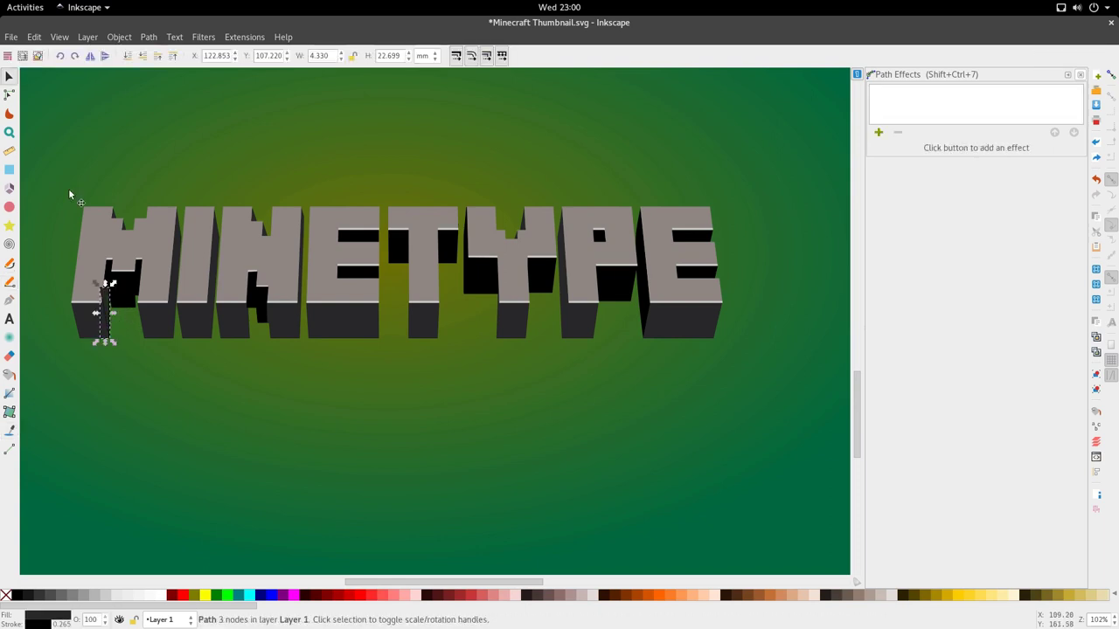
# - Try the Roughen filter on the light edge strips with horizontal frequency 1.00, vertical frequency 1.50, complexity 5 and intensity 1.3
pyautogui.click(176, 282)
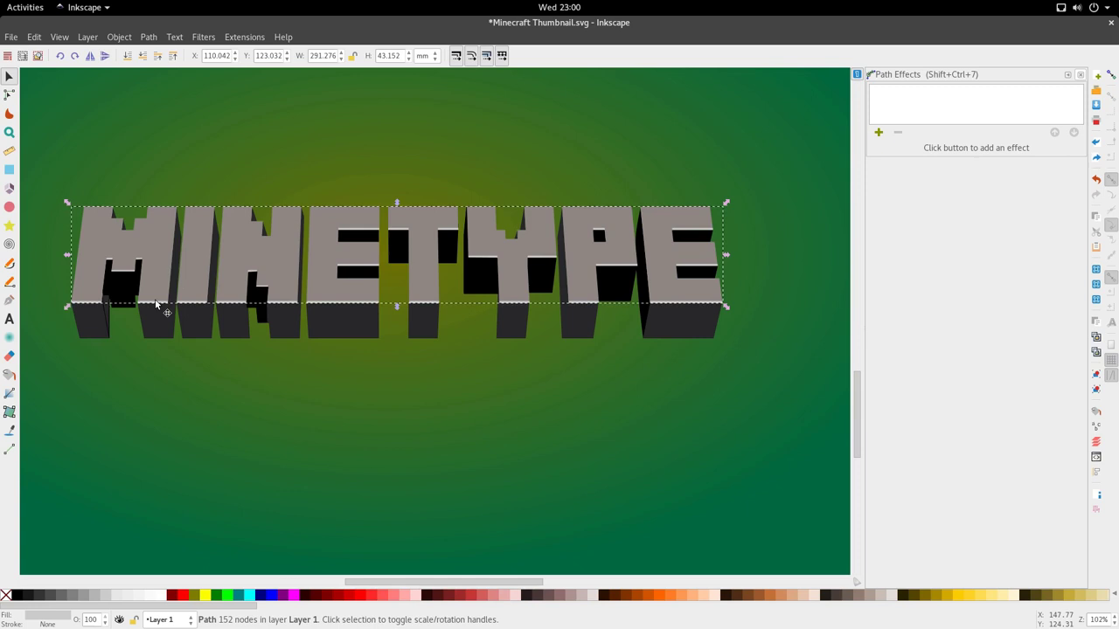
pyautogui.click(175, 36)
pyautogui.moveTo(212, 39)
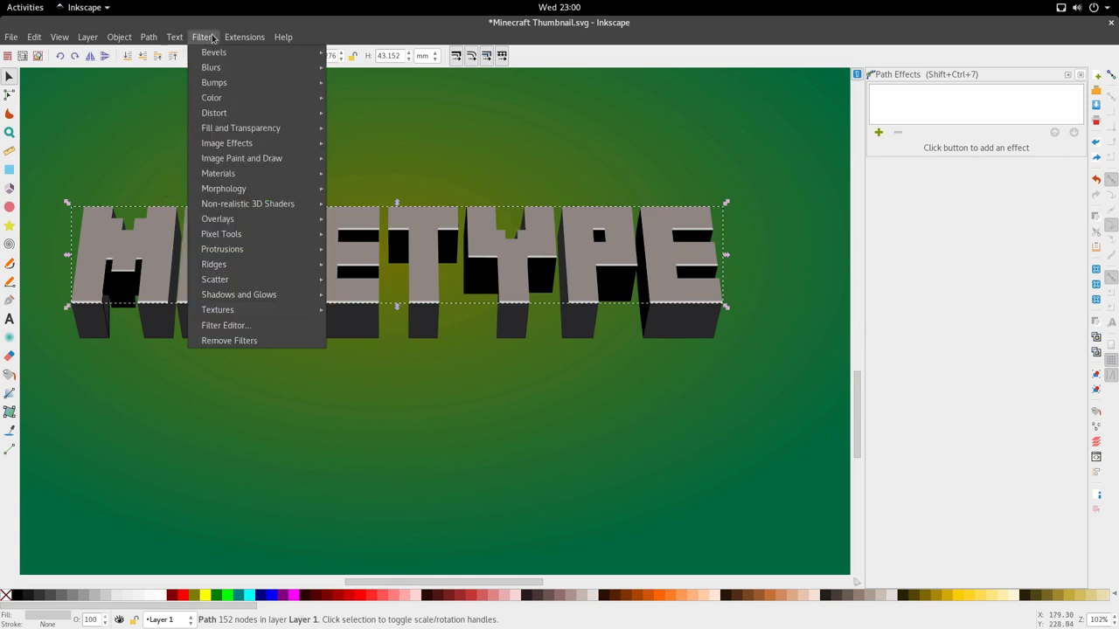
pyautogui.moveTo(300, 118)
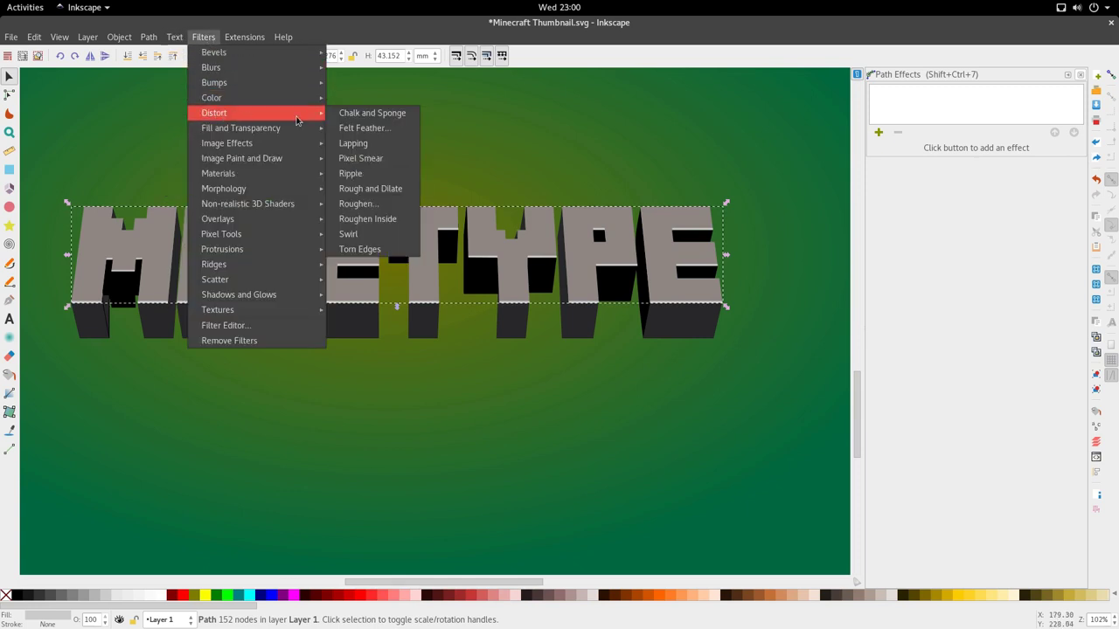
pyautogui.click(389, 203)
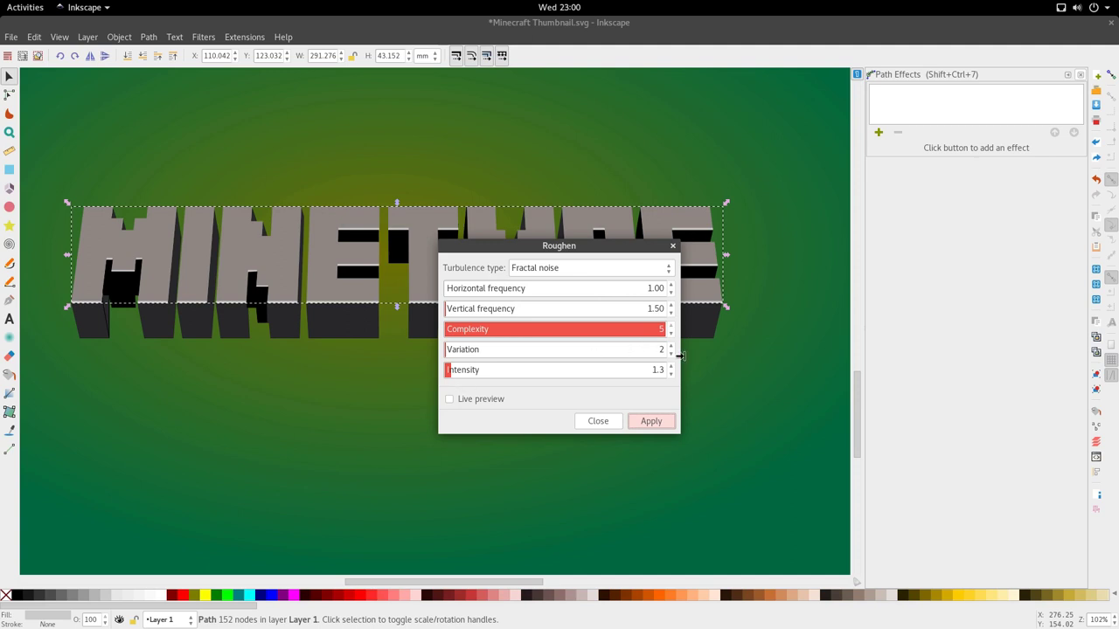
pyautogui.click(651, 423)
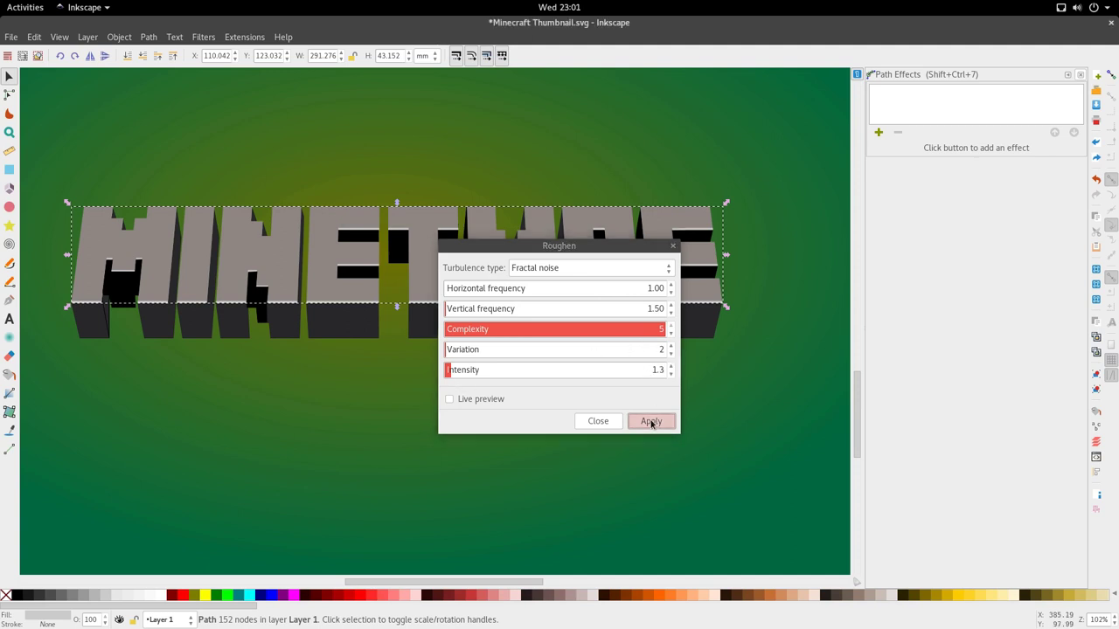
pyautogui.click(601, 427)
# - Inspect the filtered light edge strips up close and undo the Roughen filter
pyautogui.scroll(-1, 474, 319)
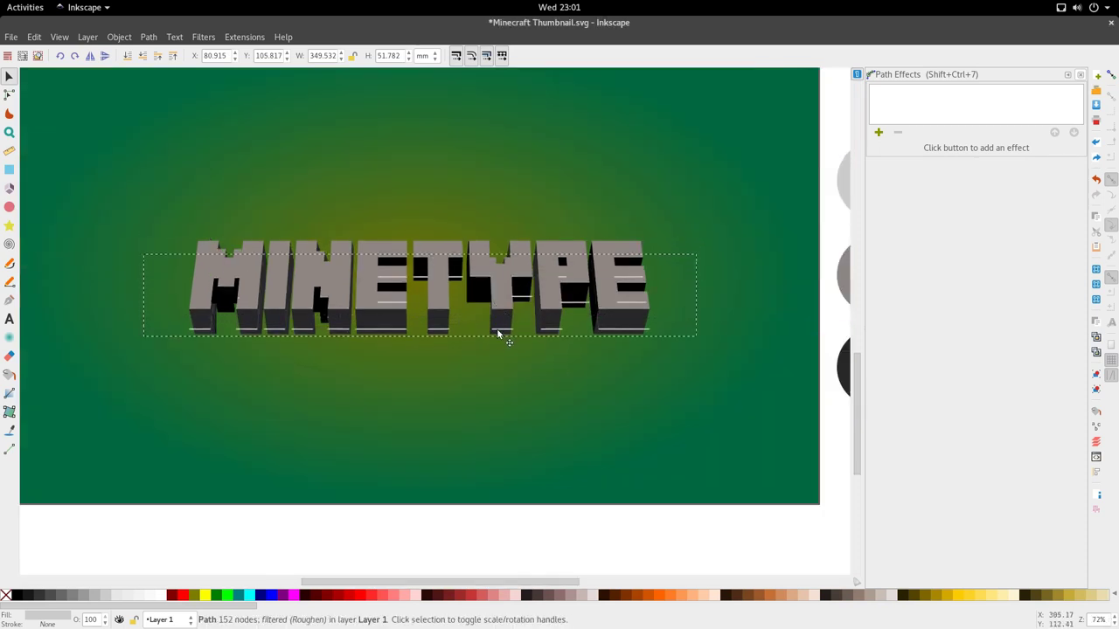
pyautogui.scroll(3, 502, 320)
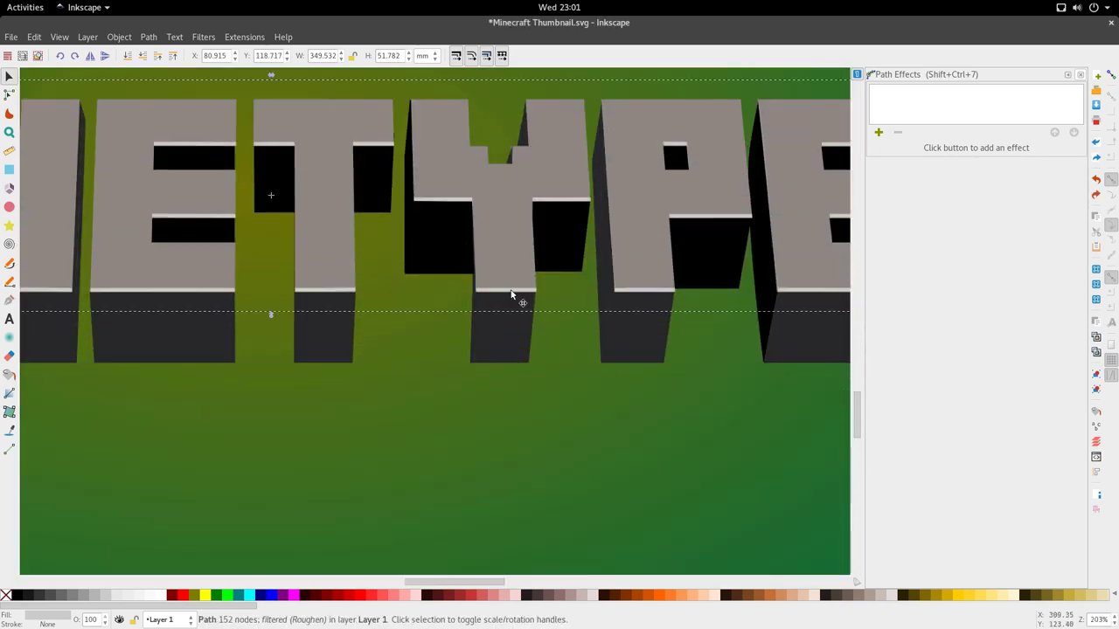
pyautogui.hotkey('ctrl', 'z')
pyautogui.scroll(-2, 490, 284)
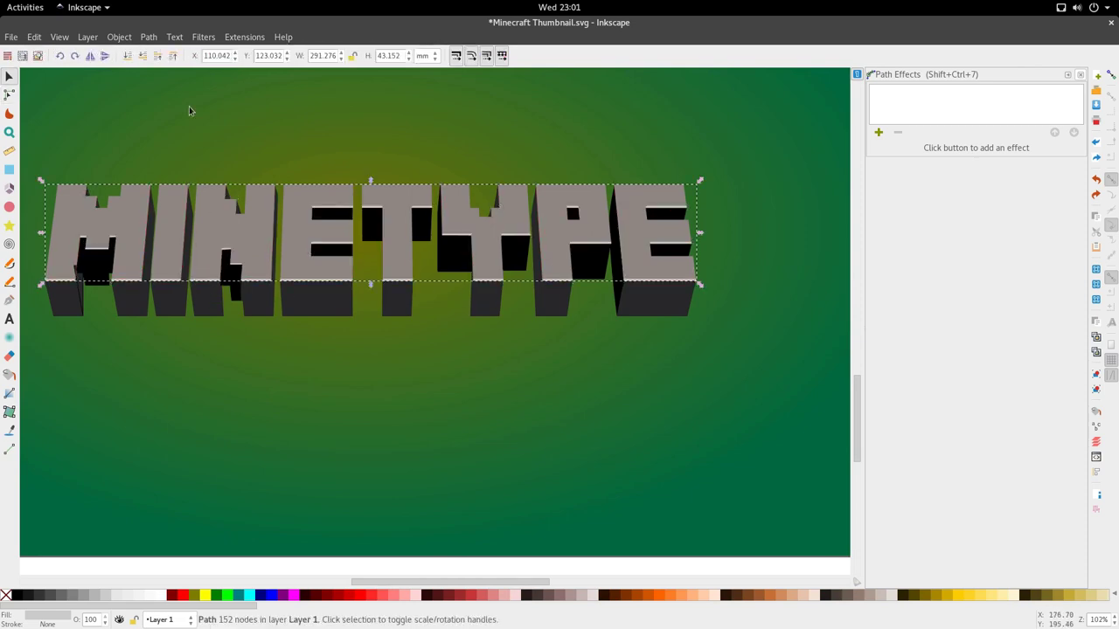
# - Apply the Roughen filter to the light edge strips with horizontal frequency 10.68, vertical frequency 13.33 and intensity 4.1
pyautogui.click(175, 36)
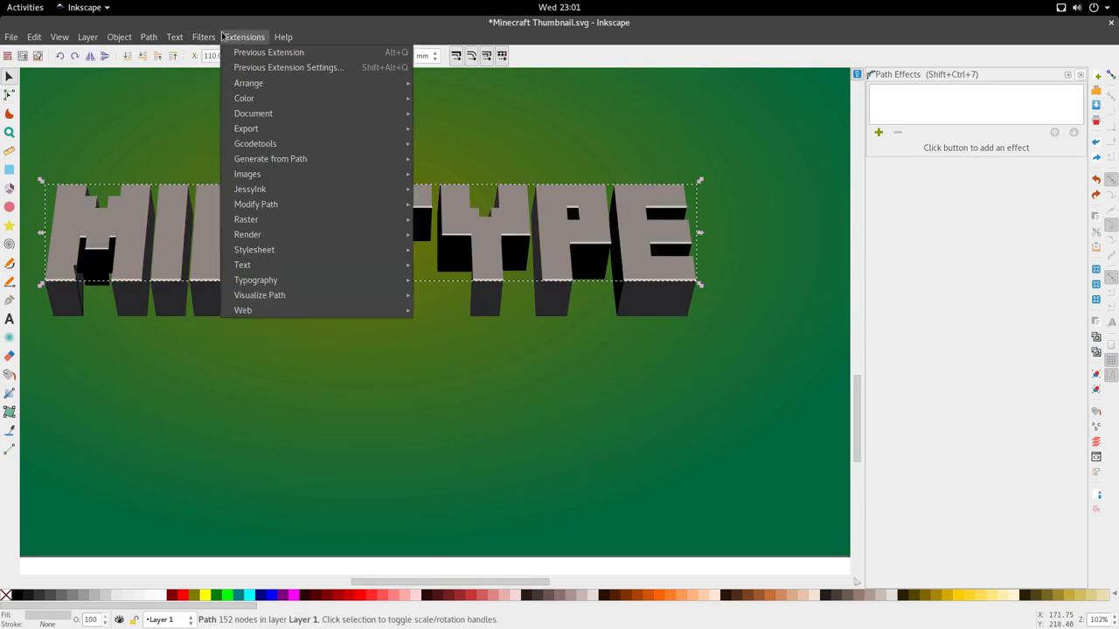
pyautogui.moveTo(232, 133)
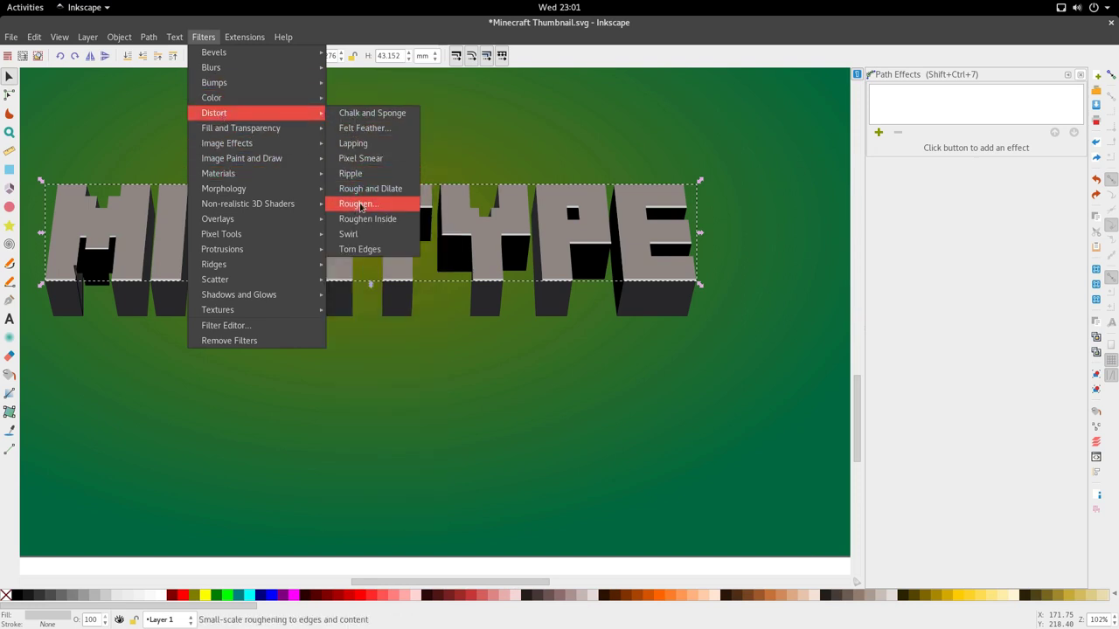
pyautogui.click(356, 203)
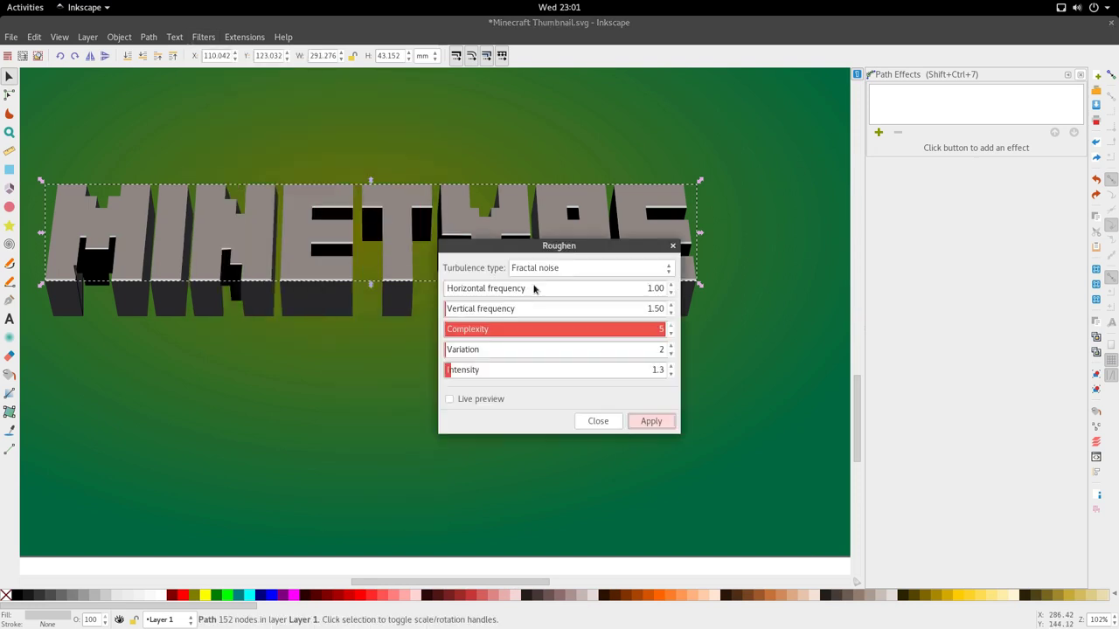
pyautogui.click(448, 290)
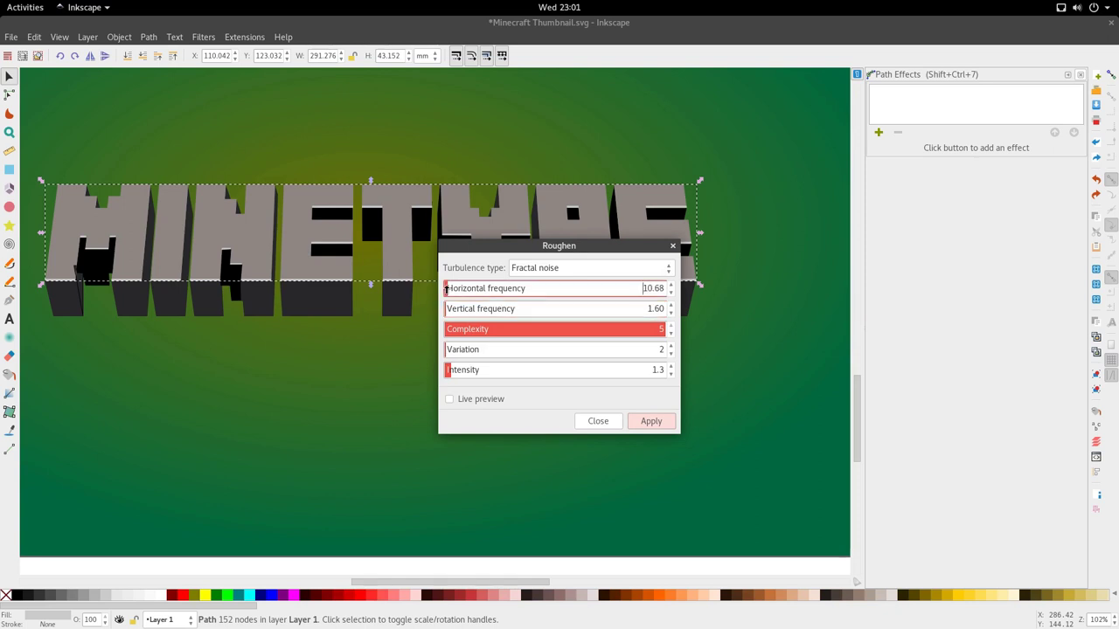
pyautogui.click(447, 311)
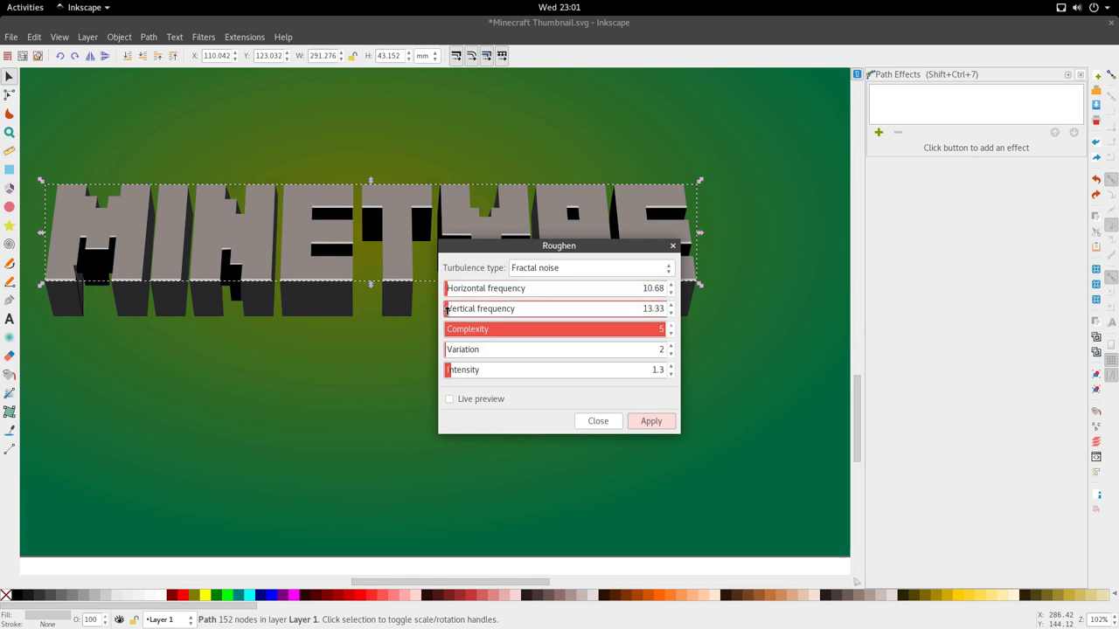
pyautogui.click(454, 371)
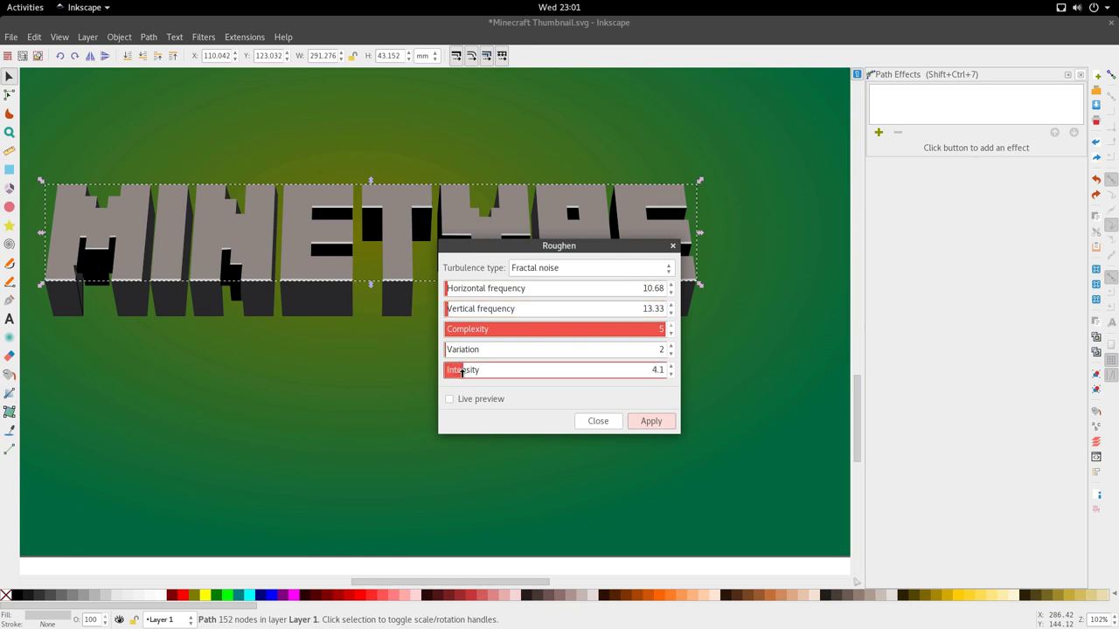
pyautogui.click(631, 423)
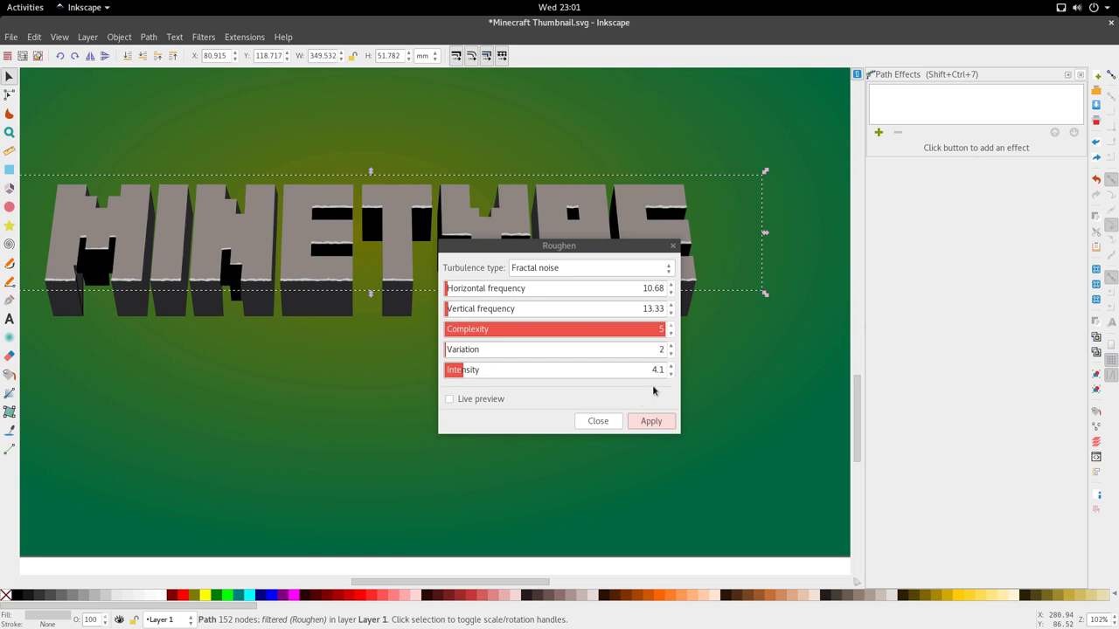
pyautogui.click(598, 420)
# - Lower the triangle at the M's left leg behind the letter's face and black recess, and remove its outline
pyautogui.keyDown('ctrl'); pyautogui.scroll(3, 516, 284); pyautogui.keyUp('ctrl')
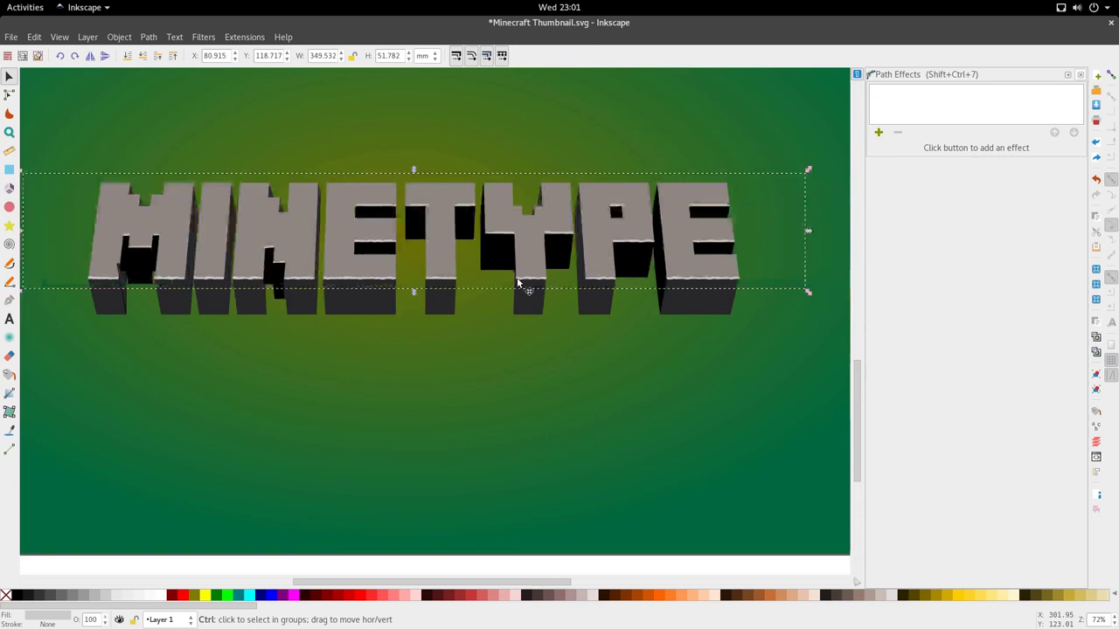
pyautogui.scroll(-1, 518, 283)
pyautogui.scroll(3, 464, 262)
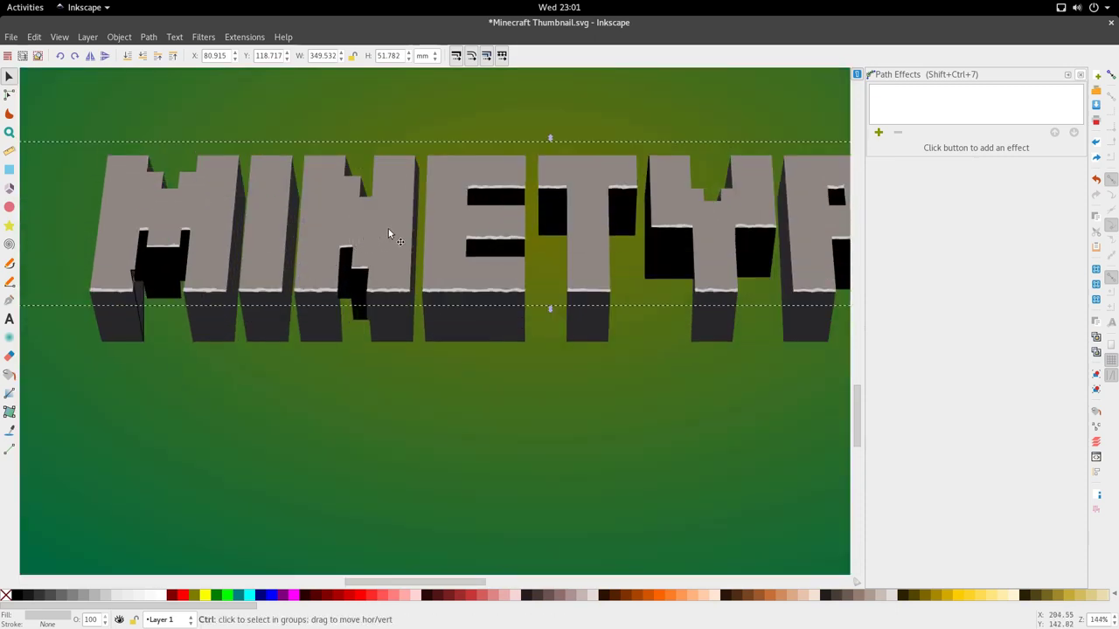
pyautogui.scroll(-1, 389, 234)
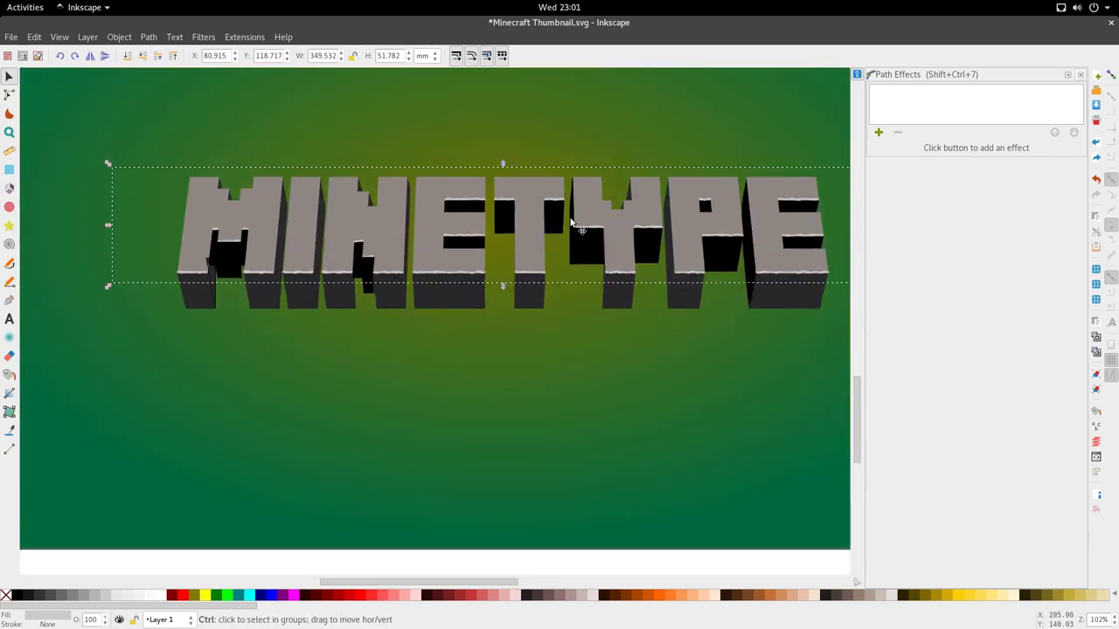
pyautogui.scroll(-1, 573, 224)
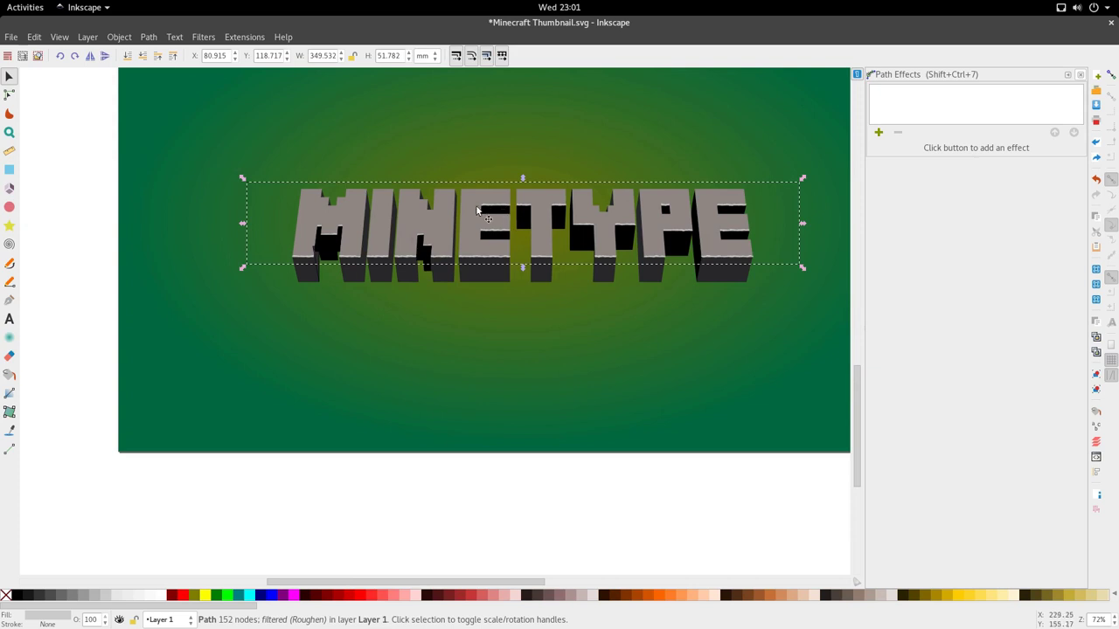
pyautogui.scroll(4, 318, 255)
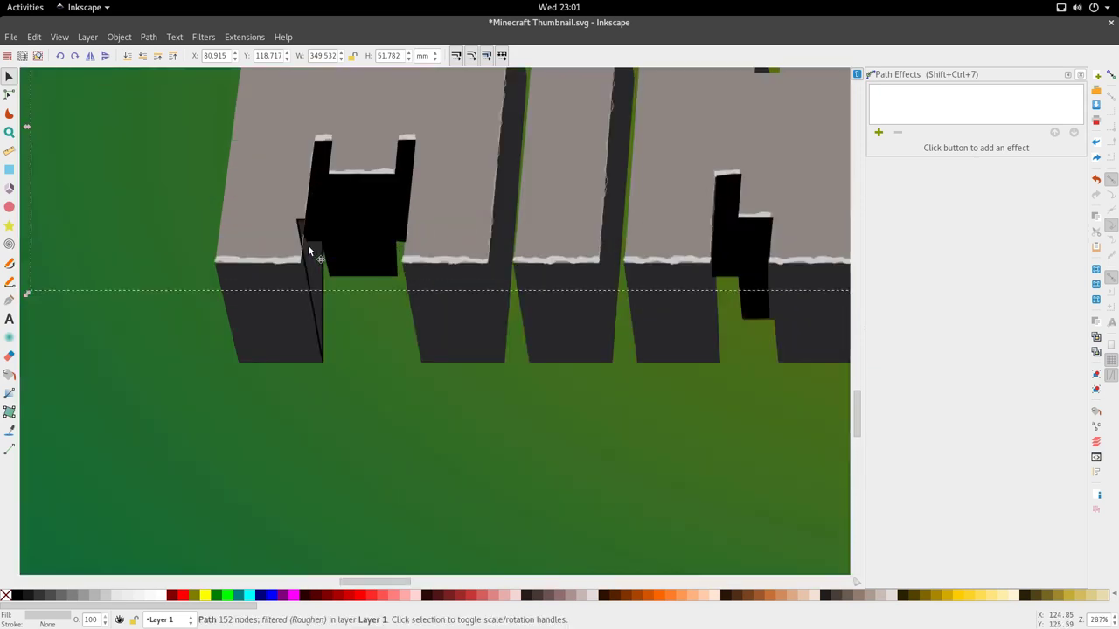
pyautogui.click(311, 235)
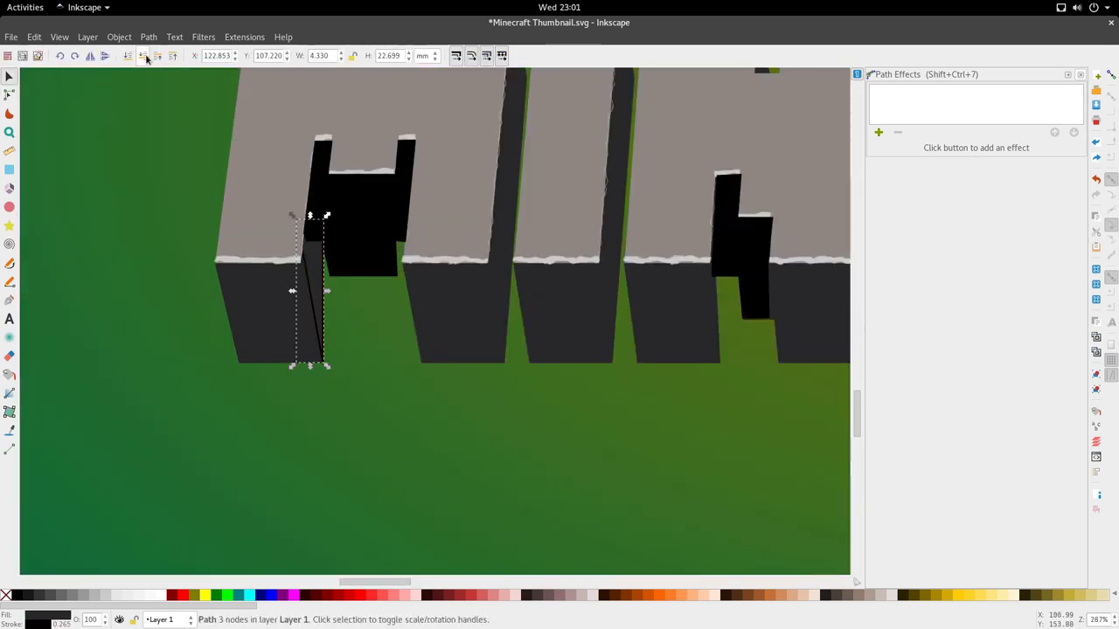
pyautogui.rightClick(37, 624)
pyautogui.click(62, 617)
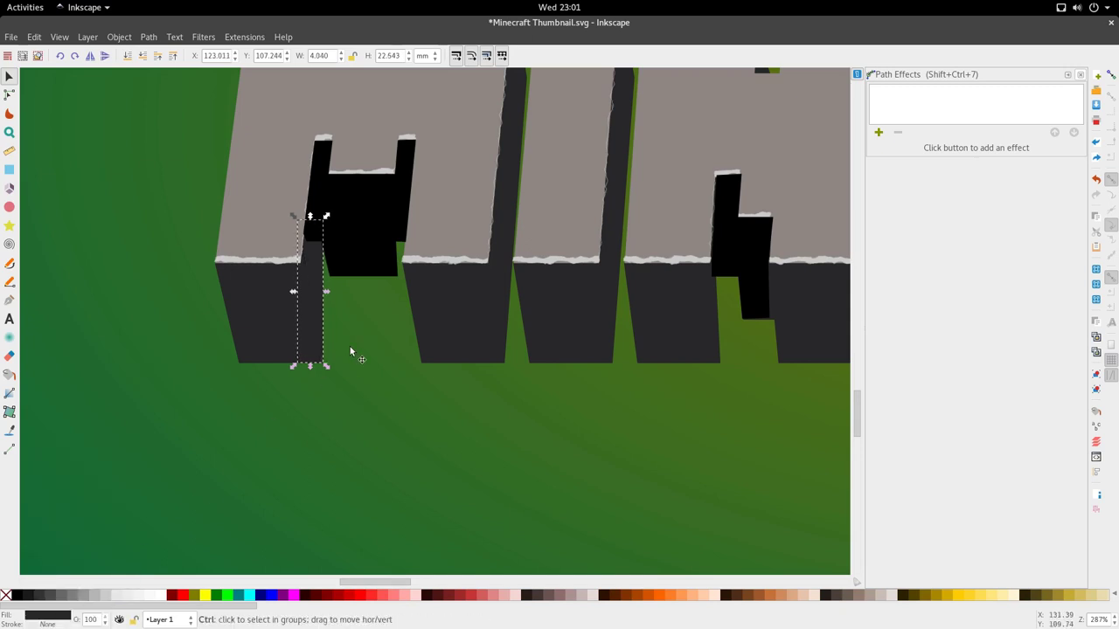
# - Copy four black cracks from the finished thumbnail's M, two on its face and two on the left leg's dark front
pyautogui.scroll(-3, 352, 345)
pyautogui.scroll(-3, 353, 343)
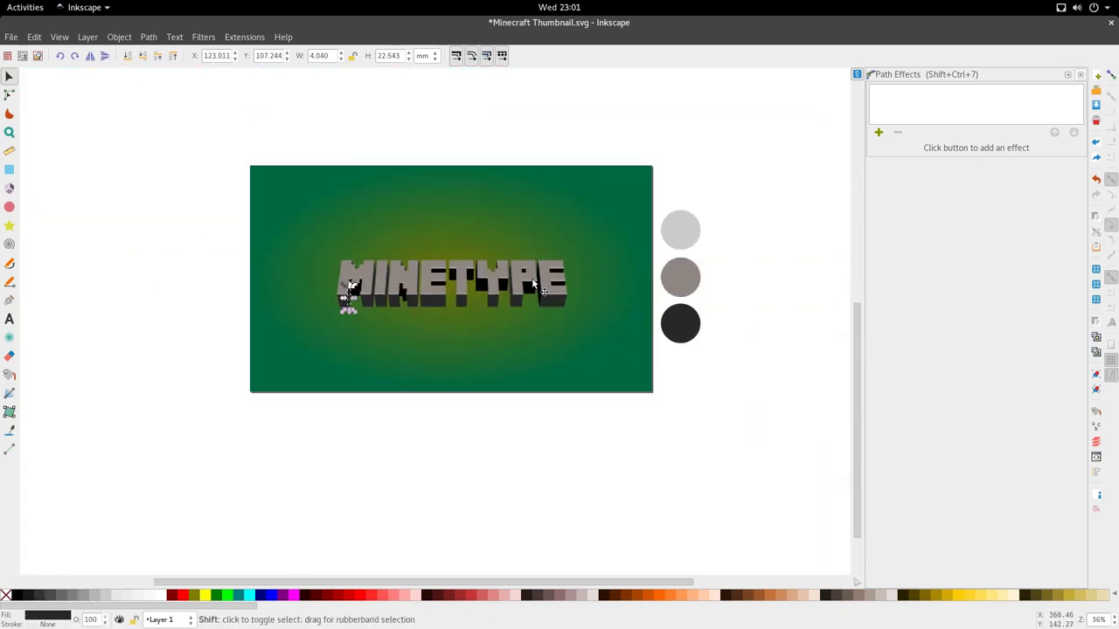
pyautogui.scroll(3, 450, 349)
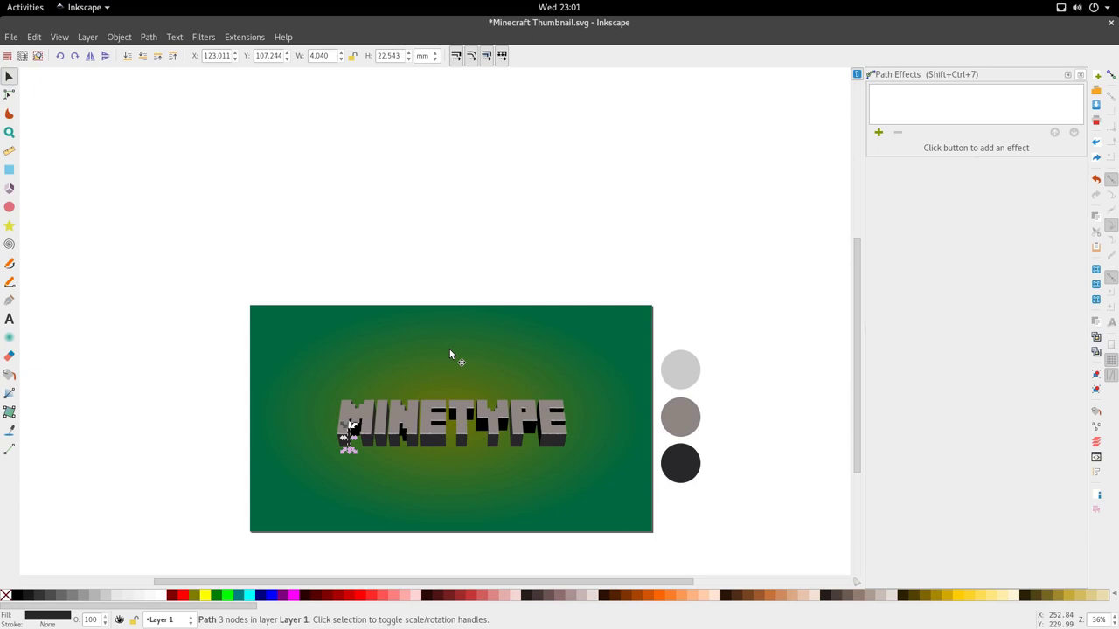
pyautogui.scroll(1, 370, 486)
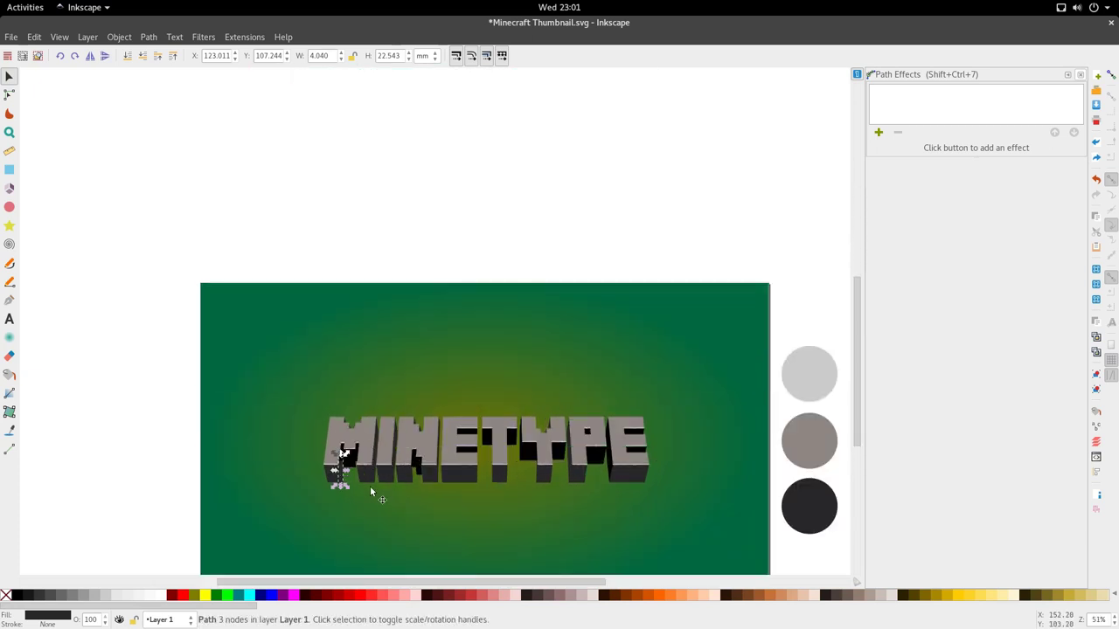
pyautogui.scroll(-4, 435, 449)
pyautogui.scroll(15, 436, 450)
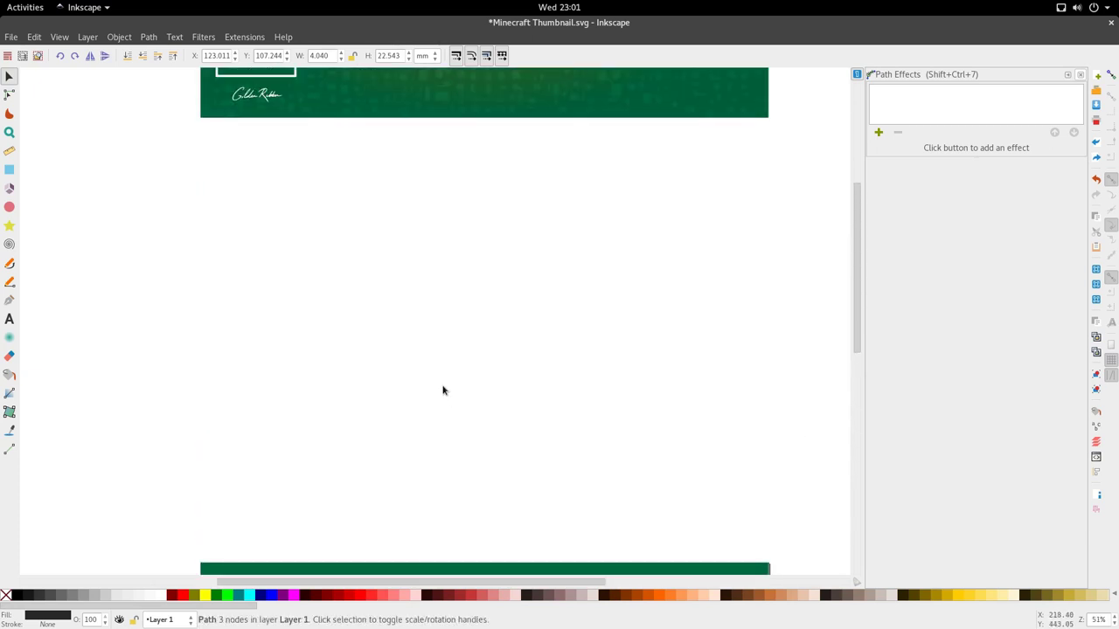
pyautogui.scroll(1, 415, 344)
pyautogui.scroll(2, 377, 170)
pyautogui.keyDown('ctrl'); pyautogui.click(355, 180); pyautogui.keyUp('ctrl')
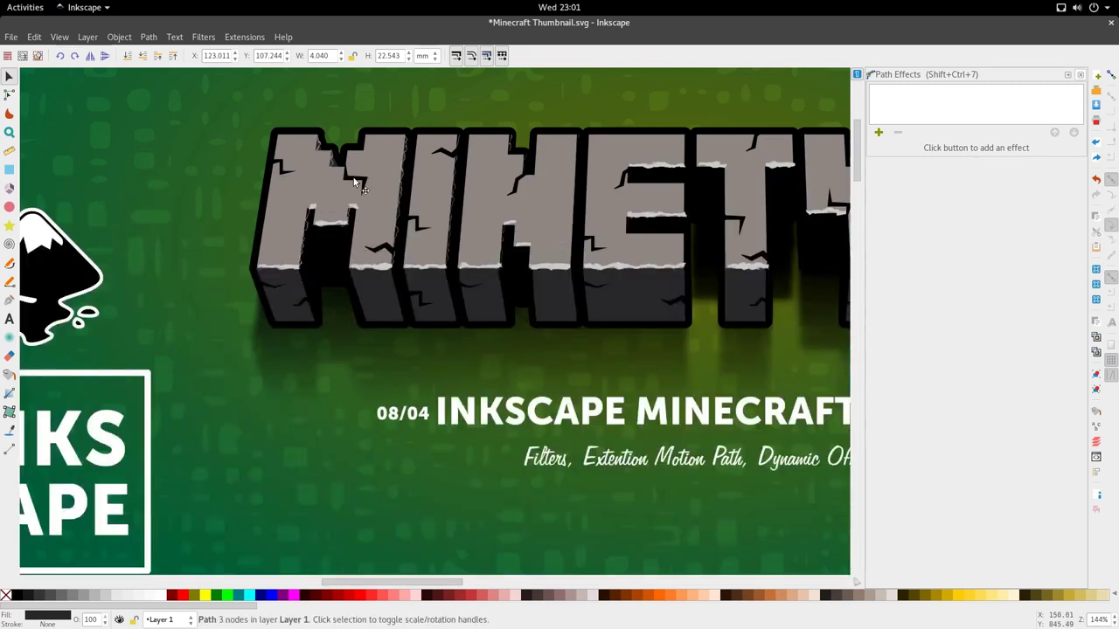
pyautogui.keyDown('ctrl'); pyautogui.keyDown('shift'); pyautogui.click(293, 177); pyautogui.keyUp('shift'); pyautogui.keyUp('ctrl')
pyautogui.keyDown('ctrl'); pyautogui.keyDown('shift'); pyautogui.click(288, 292); pyautogui.keyUp('shift'); pyautogui.keyUp('ctrl')
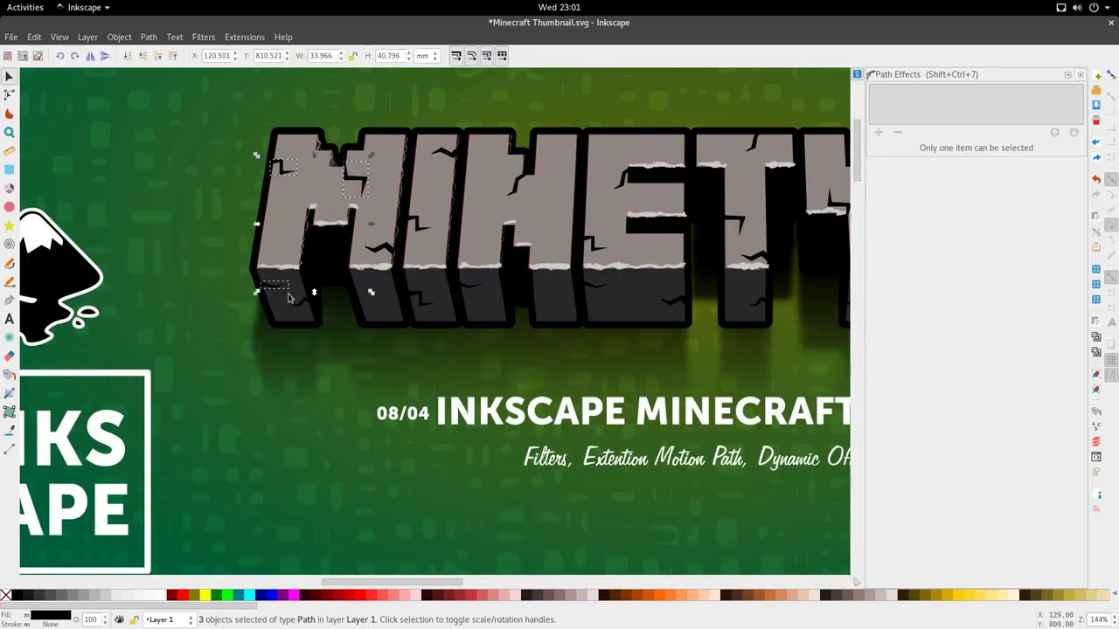
pyautogui.keyDown('ctrl'); pyautogui.keyDown('shift'); pyautogui.click(305, 306); pyautogui.keyUp('shift'); pyautogui.keyUp('ctrl')
# - Paste the four copied cracks over the M of the unfinished MINETYPE title
pyautogui.scroll(-5, 402, 251)
pyautogui.scroll(-7, 422, 232)
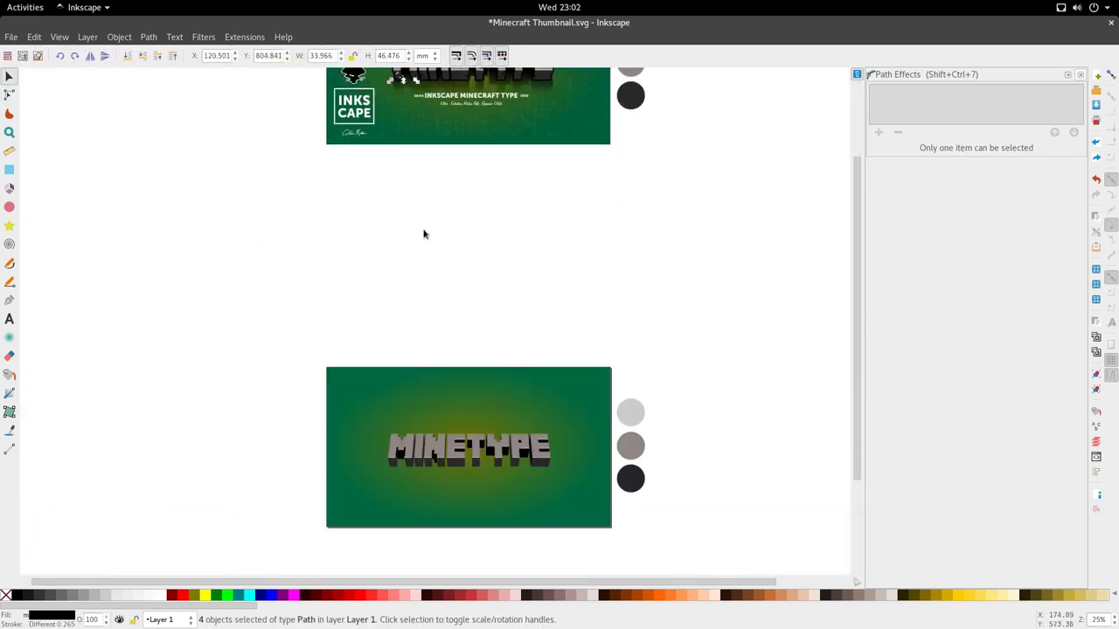
pyautogui.scroll(4, 403, 339)
pyautogui.hotkey('ctrl', 'v')
pyautogui.scroll(2, 403, 322)
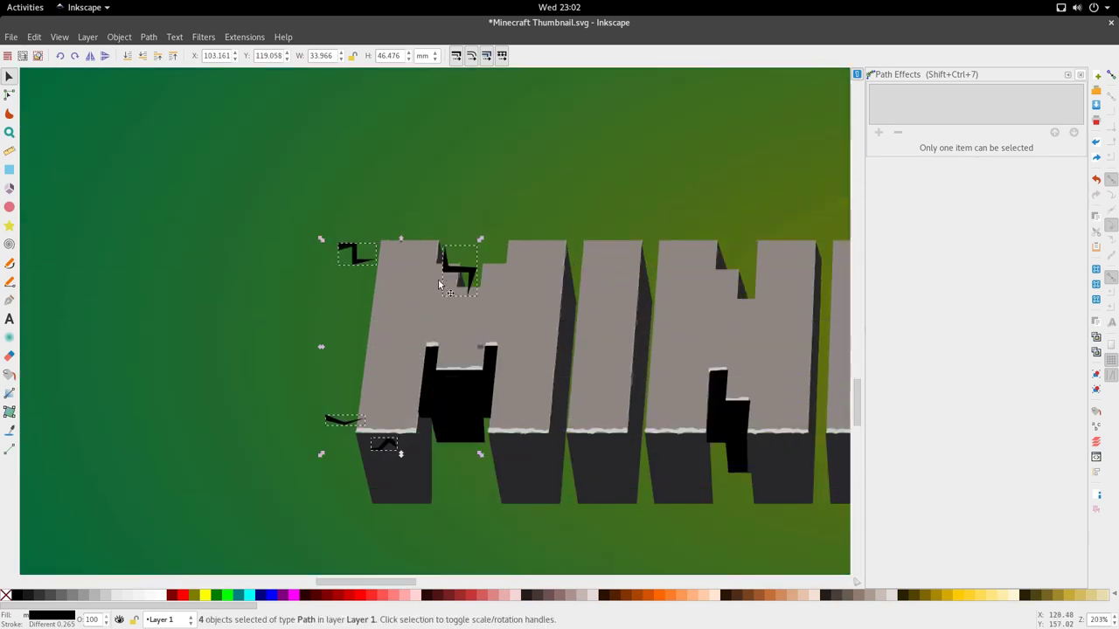
# - Move the four pasted cracks onto the M, placing two on its grey face and two on the left leg's dark front
pyautogui.moveTo(452, 270); pyautogui.dragTo(488, 302)
pyautogui.click(404, 297)
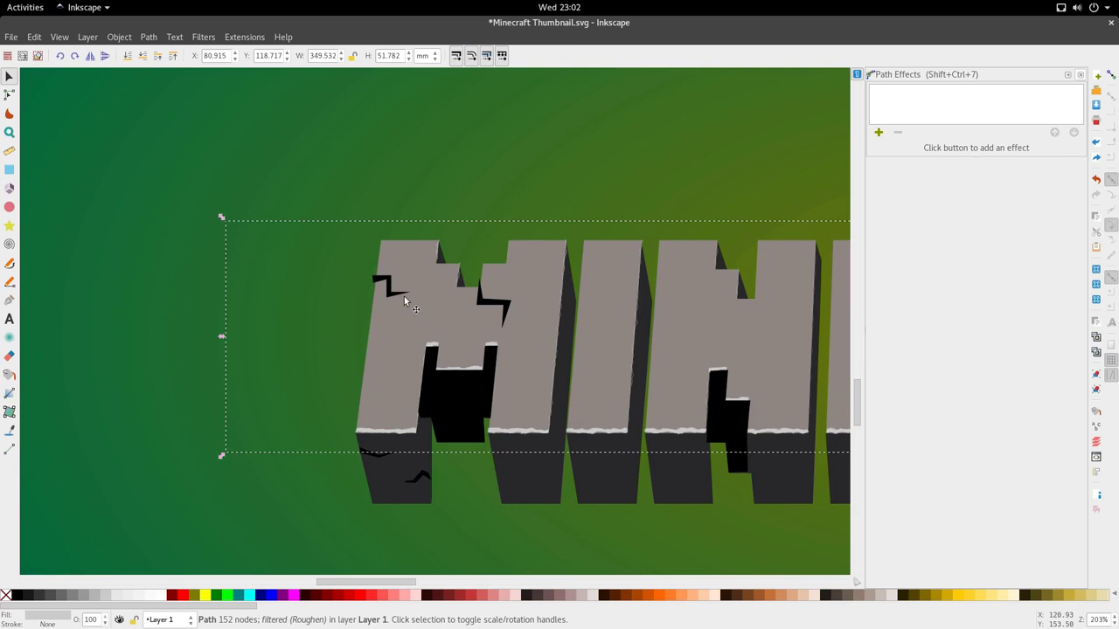
pyautogui.moveTo(405, 295); pyautogui.dragTo(409, 298)
pyautogui.scroll(-4, 465, 285)
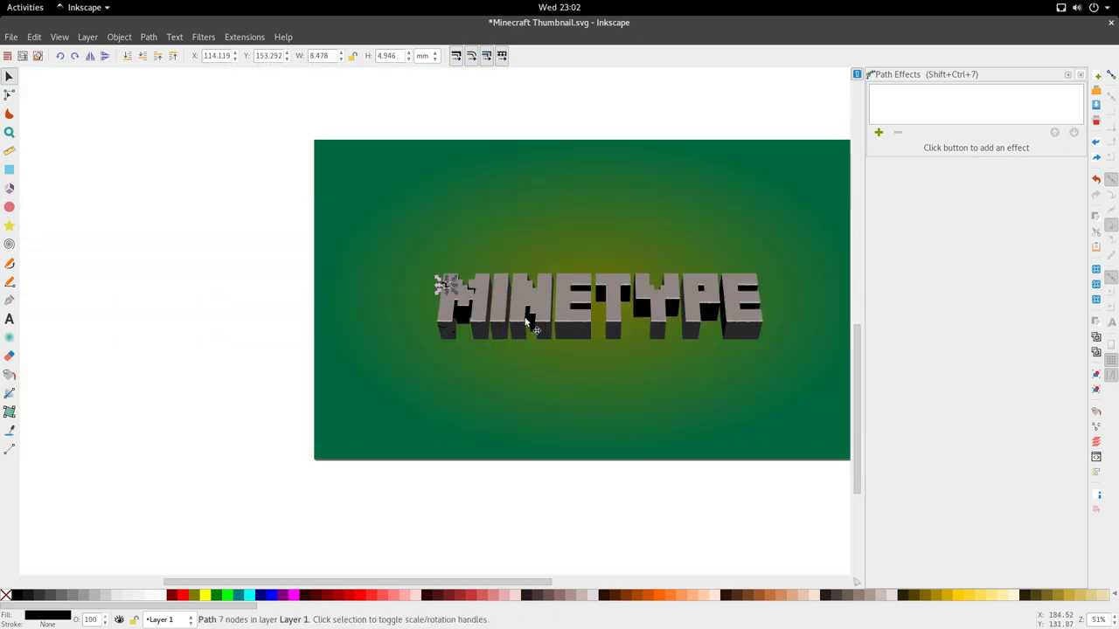
pyautogui.scroll(2, 603, 317)
pyautogui.click(537, 280)
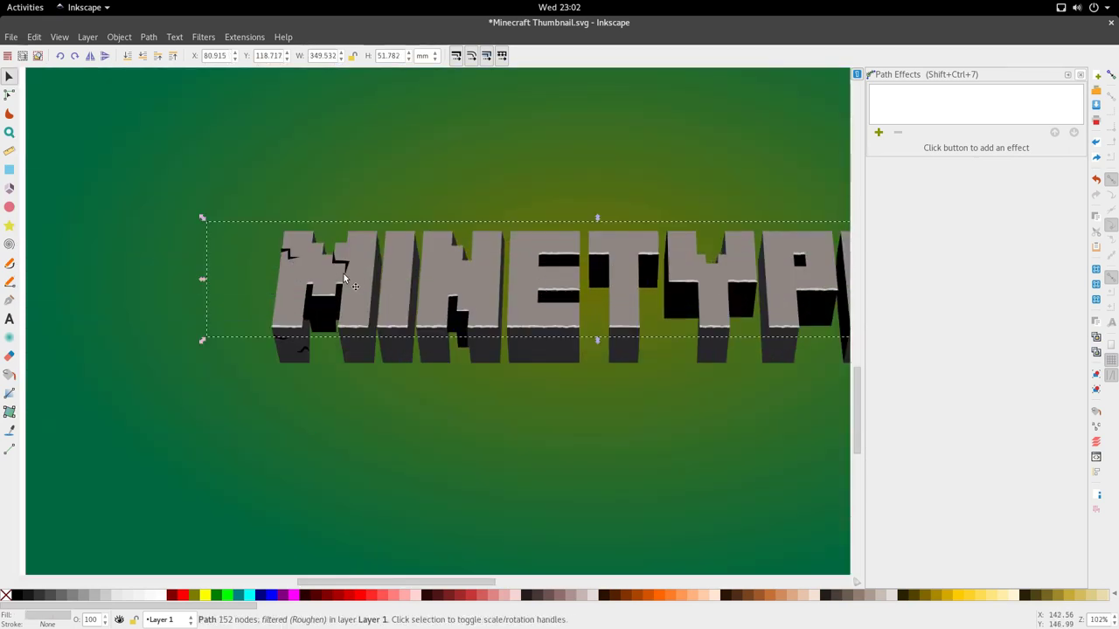
# - Draw a small bent crack at the outer edge of the M's left leg on the grey face and fill it black
pyautogui.press('b')
pyautogui.scroll(2, 293, 293)
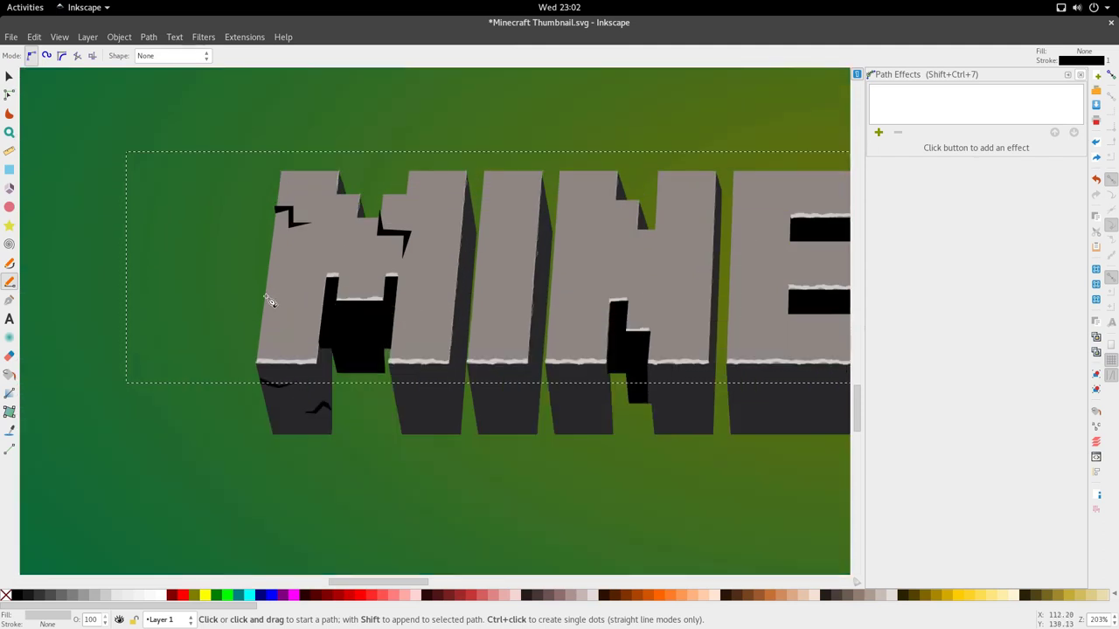
pyautogui.click(266, 296)
pyautogui.click(278, 295)
pyautogui.click(284, 287)
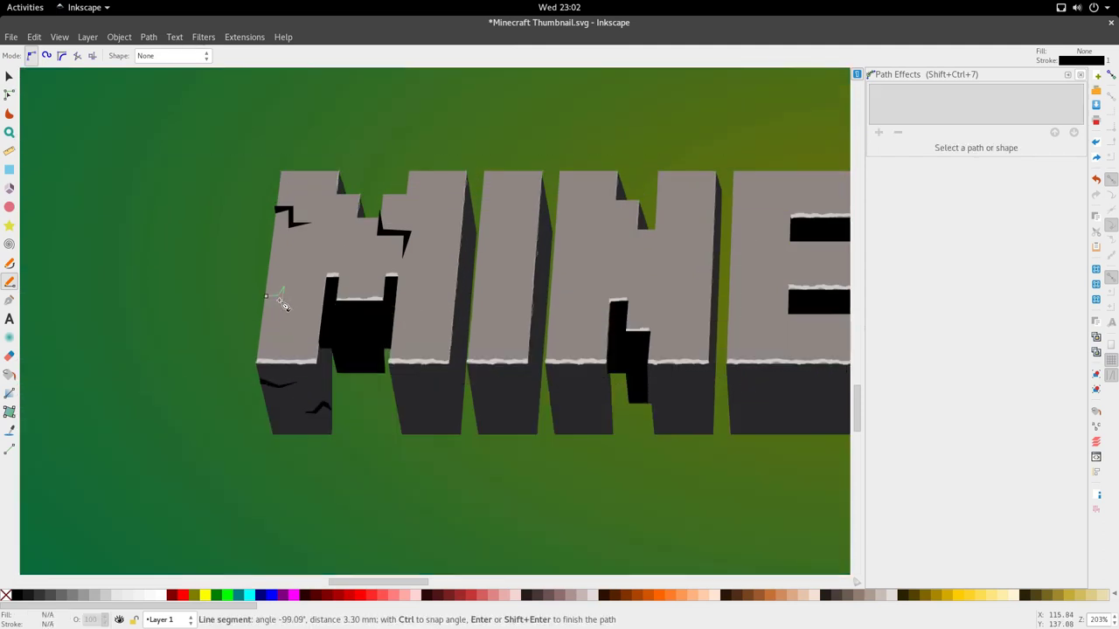
pyautogui.click(283, 300)
pyautogui.click(266, 296)
pyautogui.press('d')
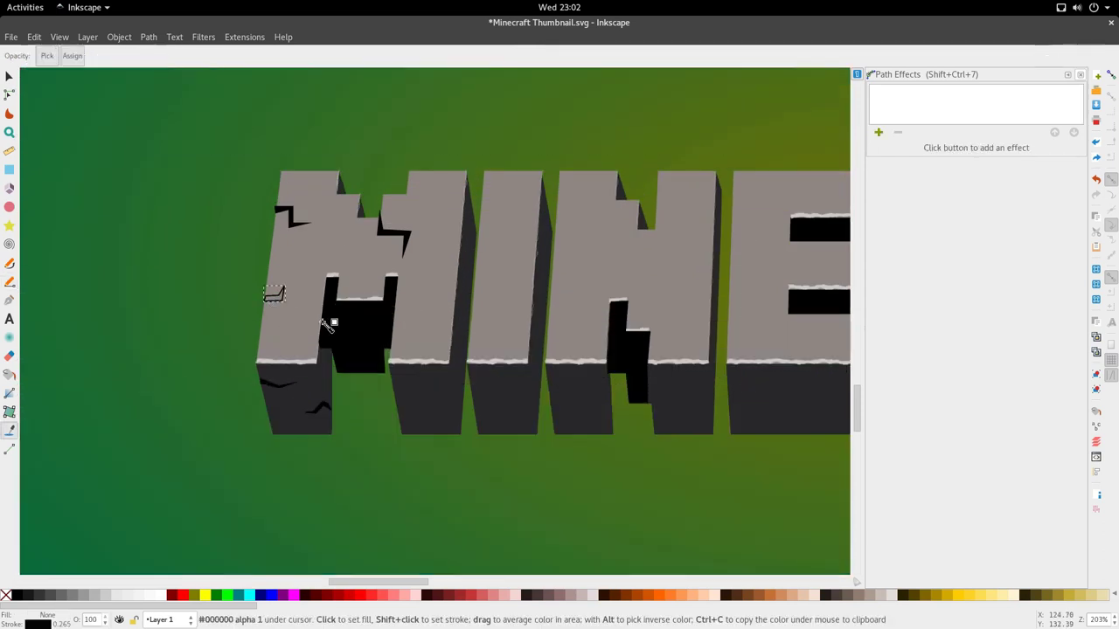
pyautogui.scroll(-3, 401, 325)
pyautogui.press('s')
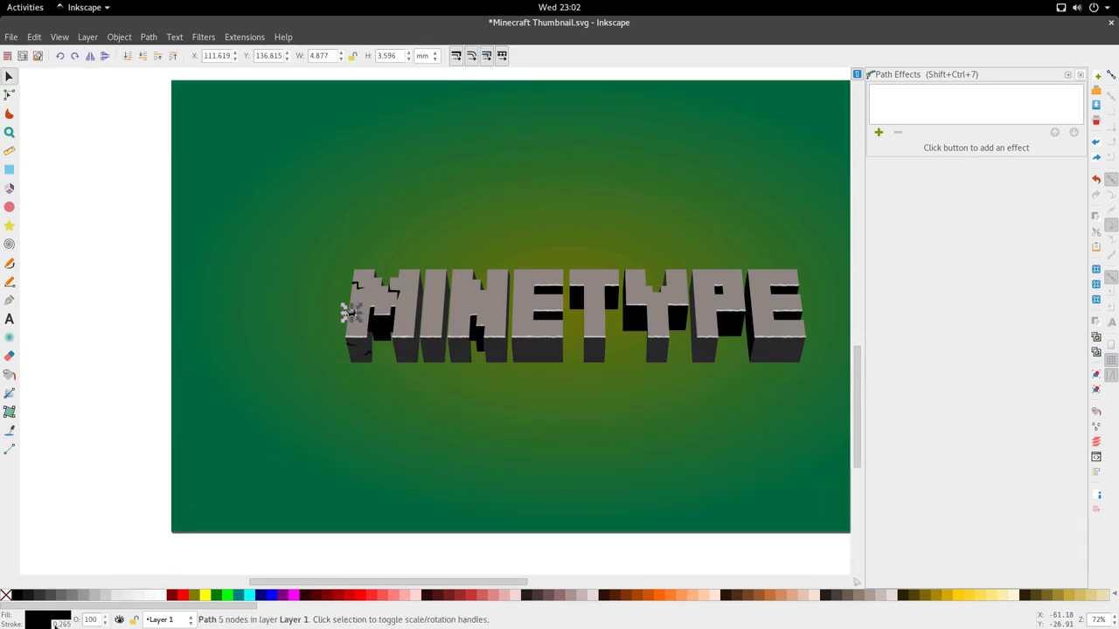
pyautogui.doubleClick(529, 359)
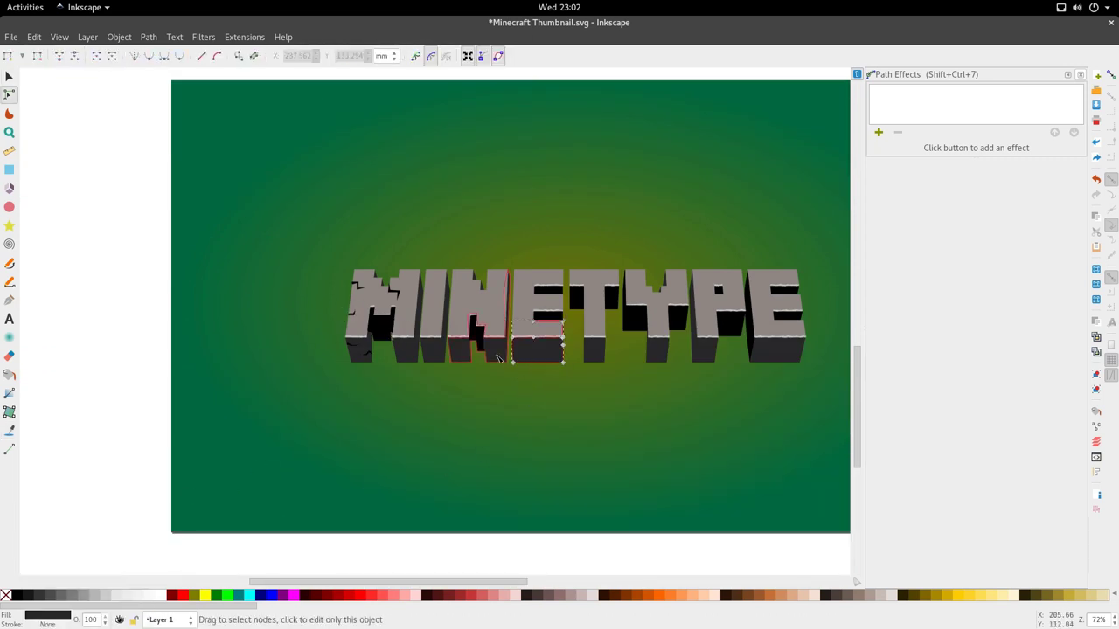
pyautogui.press('s')
pyautogui.click(459, 359)
pyautogui.doubleClick(439, 359)
pyautogui.keyDown('shift'); pyautogui.click(411, 359); pyautogui.keyUp('shift')
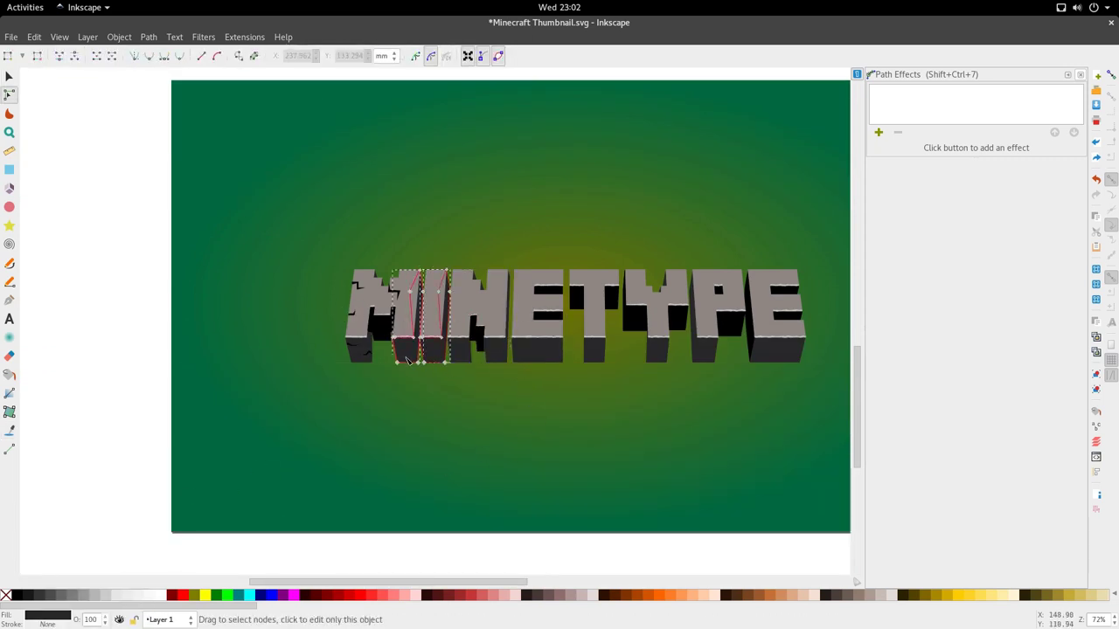
pyautogui.keyDown('shift'); pyautogui.click(363, 360); pyautogui.keyUp('shift')
pyautogui.keyDown('shift'); pyautogui.click(466, 359); pyautogui.keyUp('shift')
pyautogui.keyDown('shift'); pyautogui.click(549, 361); pyautogui.keyUp('shift')
pyautogui.keyDown('shift'); pyautogui.click(602, 359); pyautogui.keyUp('shift')
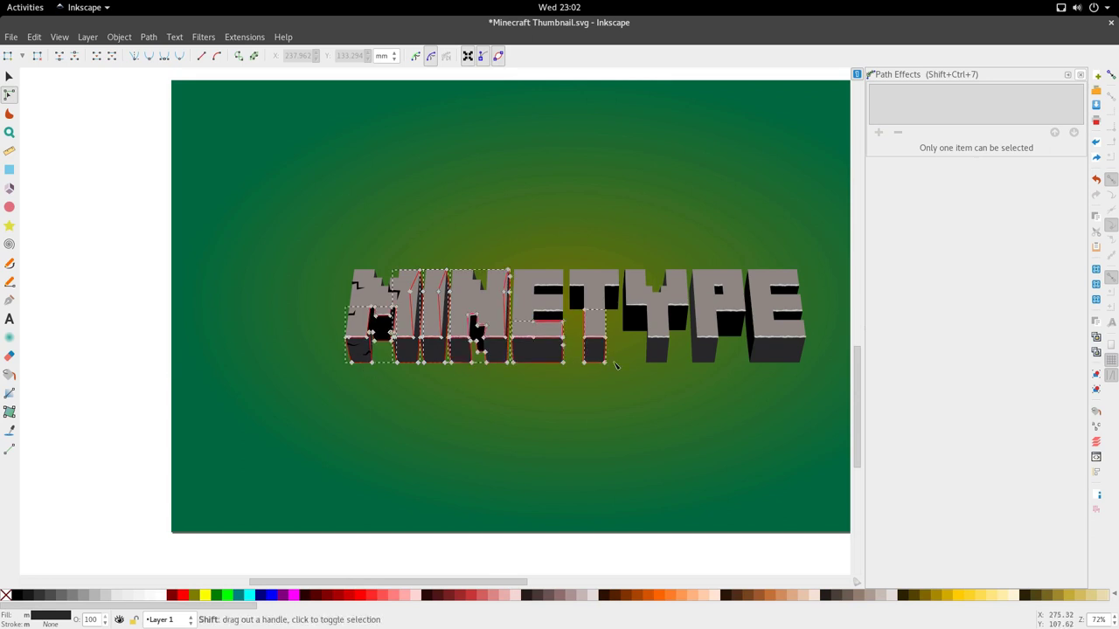
pyautogui.keyDown('shift'); pyautogui.click(655, 358); pyautogui.keyUp('shift')
pyautogui.keyDown('shift'); pyautogui.click(704, 360); pyautogui.keyUp('shift')
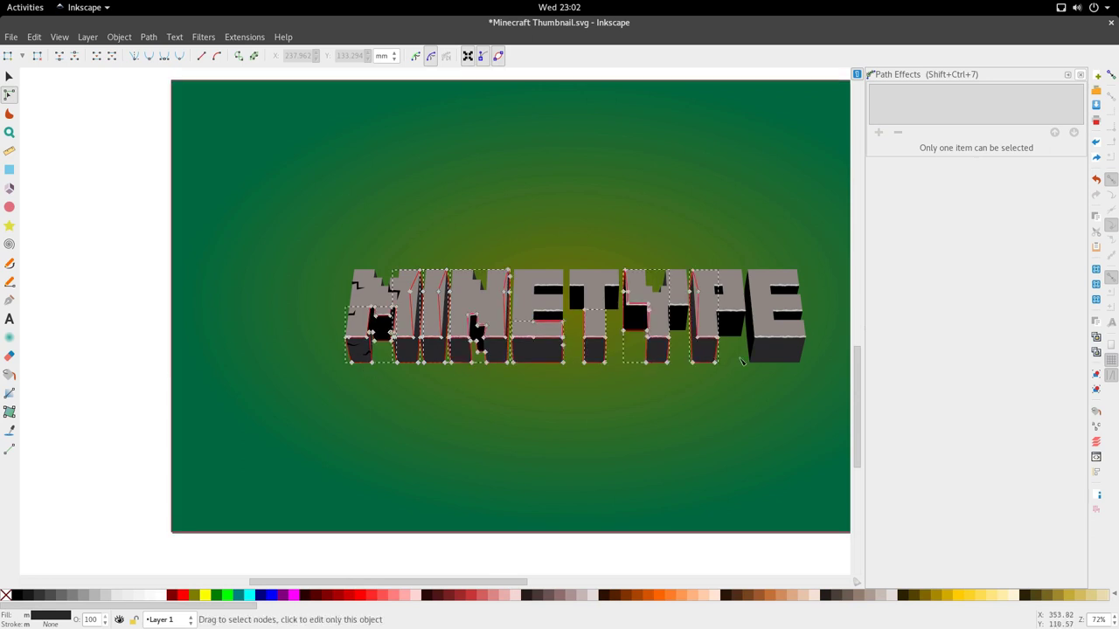
pyautogui.keyDown('shift'); pyautogui.click(797, 322); pyautogui.keyUp('shift')
pyautogui.scroll(1, 800, 322)
pyautogui.press('s')
pyautogui.scroll(-2, 478, 285)
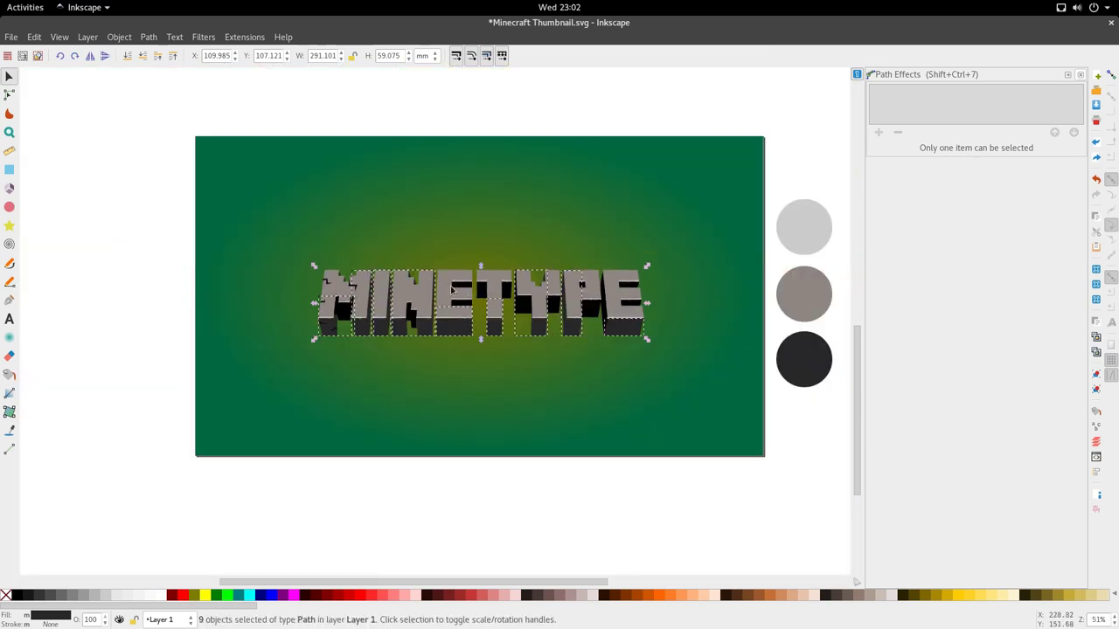
# - Duplicate all parts of the MINETYPE title together and move the copy straight above the original
pyautogui.scroll(1, 367, 275)
pyautogui.moveTo(259, 226); pyautogui.dragTo(793, 388)
pyautogui.scroll(-2, 508, 308)
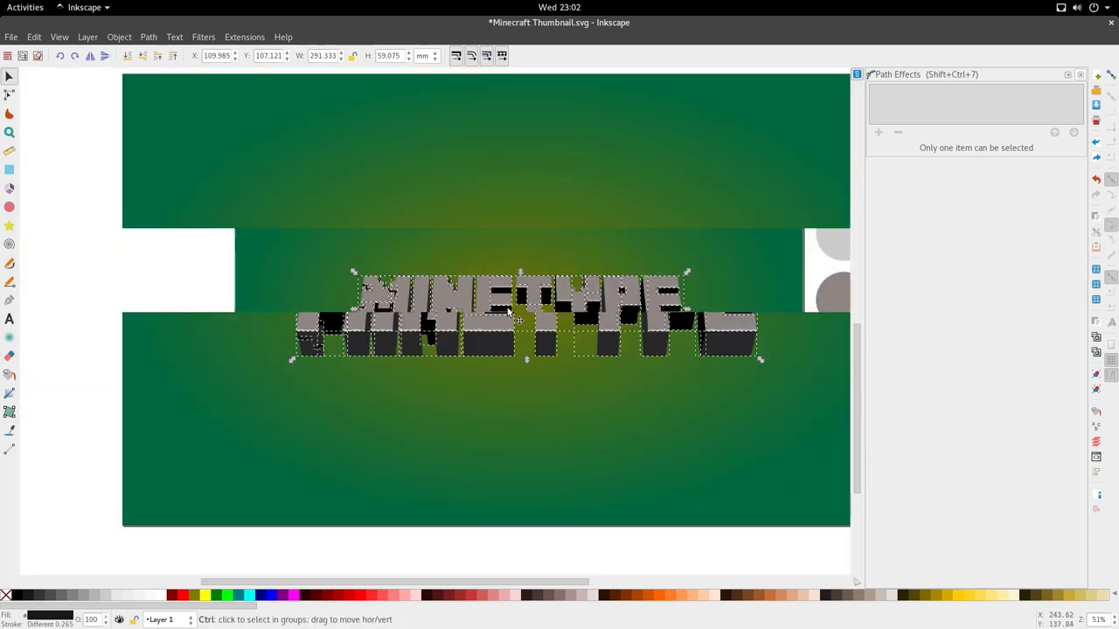
pyautogui.hotkey('ctrl', 'd')
pyautogui.moveTo(510, 305); pyautogui.dragTo(511, 242)
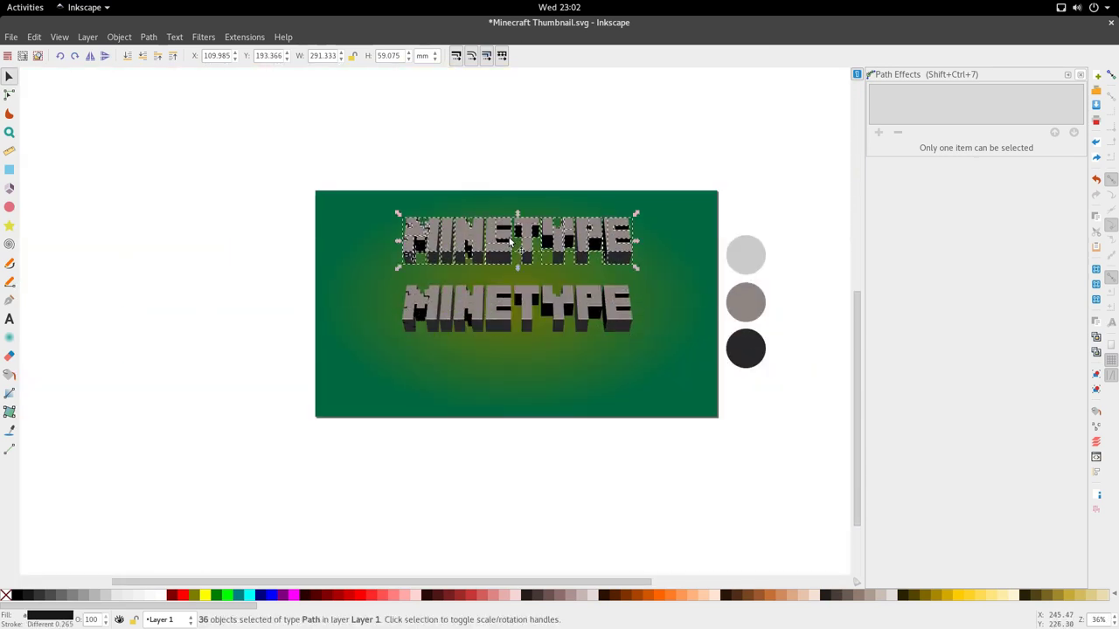
# - Unite the duplicated title parts into a single silhouette with Union and move it back over the original title
pyautogui.click(156, 37)
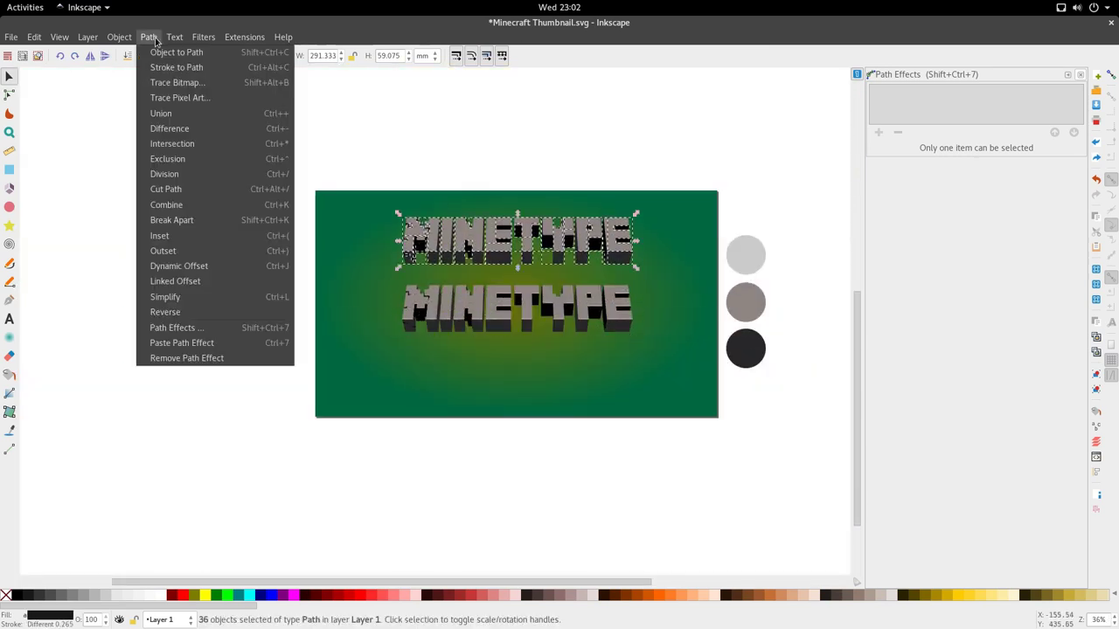
pyautogui.click(183, 121)
pyautogui.scroll(3, 496, 263)
pyautogui.scroll(-3, 499, 250)
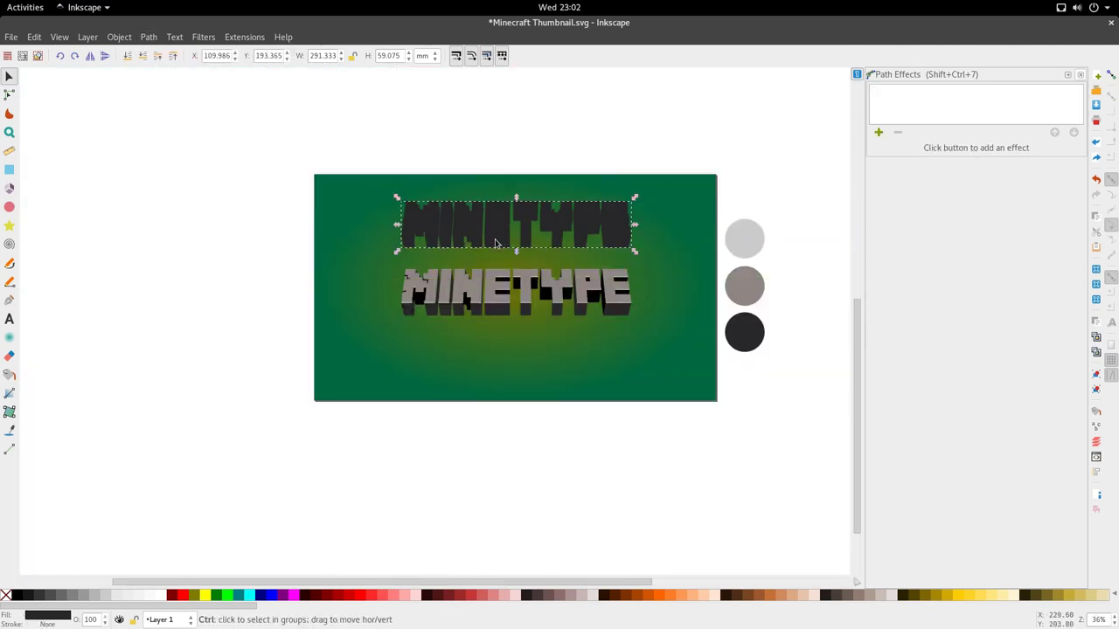
pyautogui.scroll(1, 497, 243)
pyautogui.moveTo(499, 243); pyautogui.dragTo(503, 336)
pyautogui.scroll(3, 404, 322)
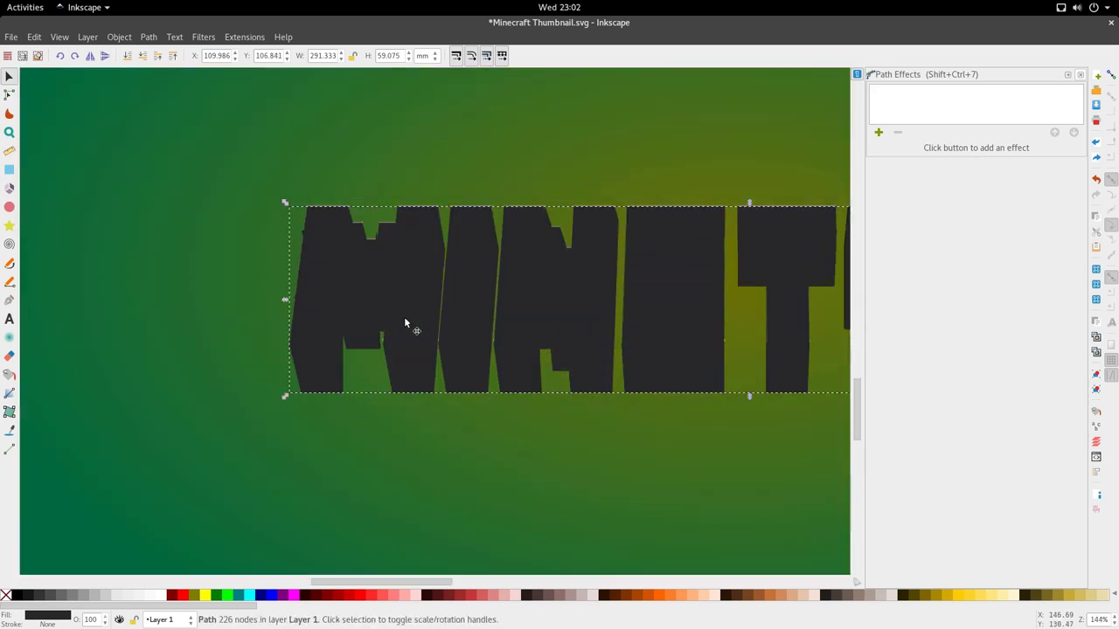
# - Fill the united silhouette with black and nudge it into alignment with the title
pyautogui.click(18, 596)
pyautogui.scroll(-1, 345, 332)
pyautogui.moveTo(395, 317); pyautogui.dragTo(395, 318)
pyautogui.scroll(-2, 395, 322)
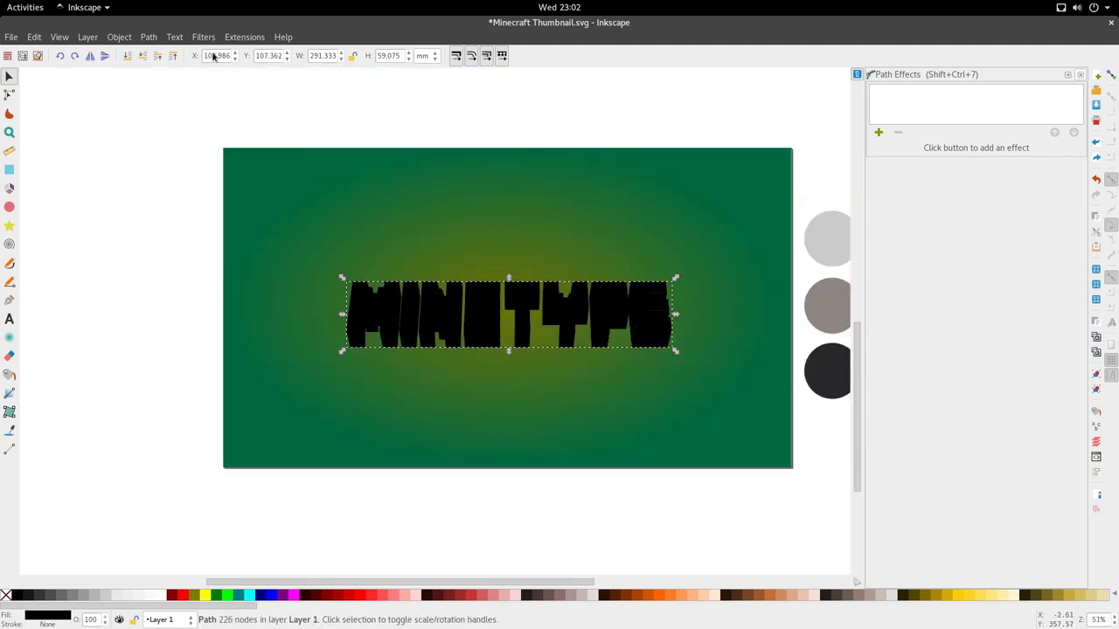
# - Turn the black silhouette into a dynamic offset outset by about 1.52 pt and stack it behind the letters, just above the background
pyautogui.click(140, 39)
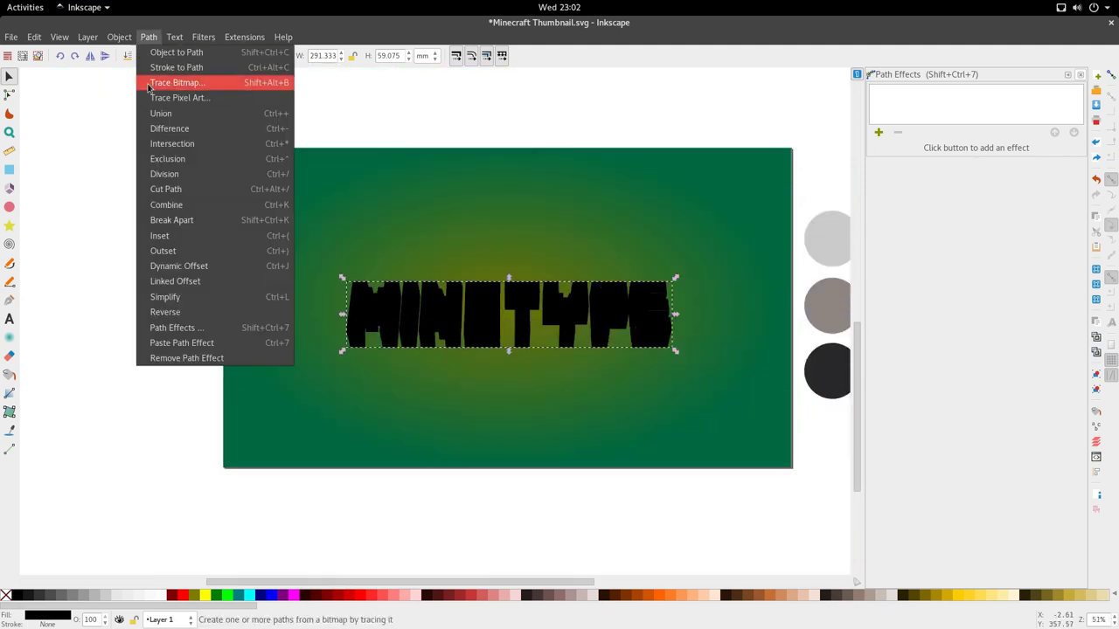
pyautogui.click(174, 267)
pyautogui.scroll(1, 547, 302)
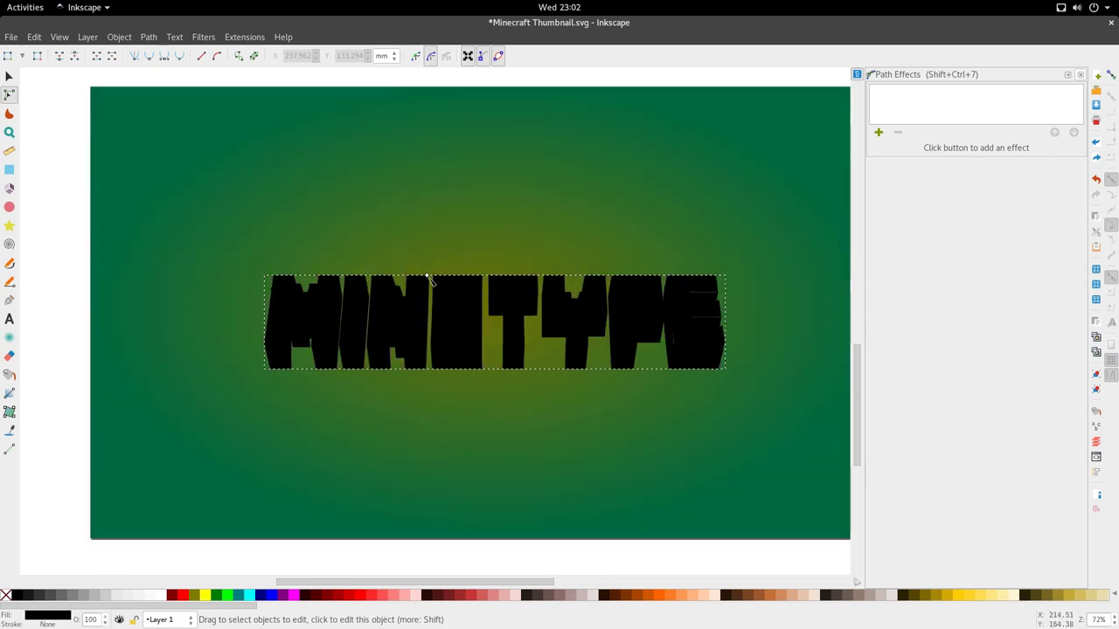
pyautogui.moveTo(428, 276); pyautogui.dragTo(427, 273)
pyautogui.press('s')
pyautogui.click(128, 56)
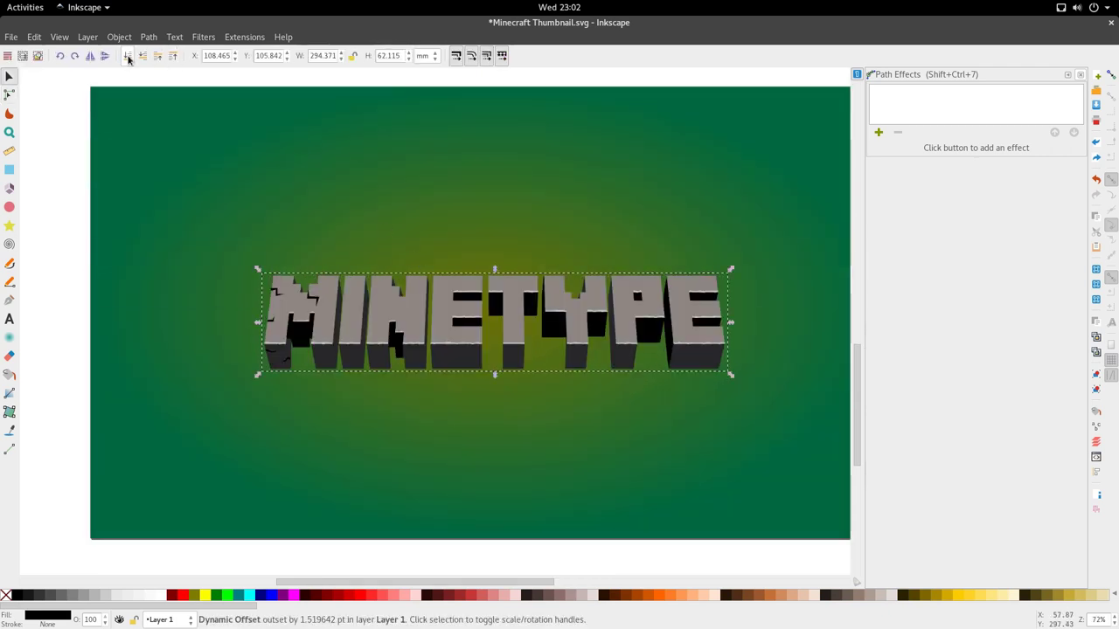
pyautogui.click(159, 57)
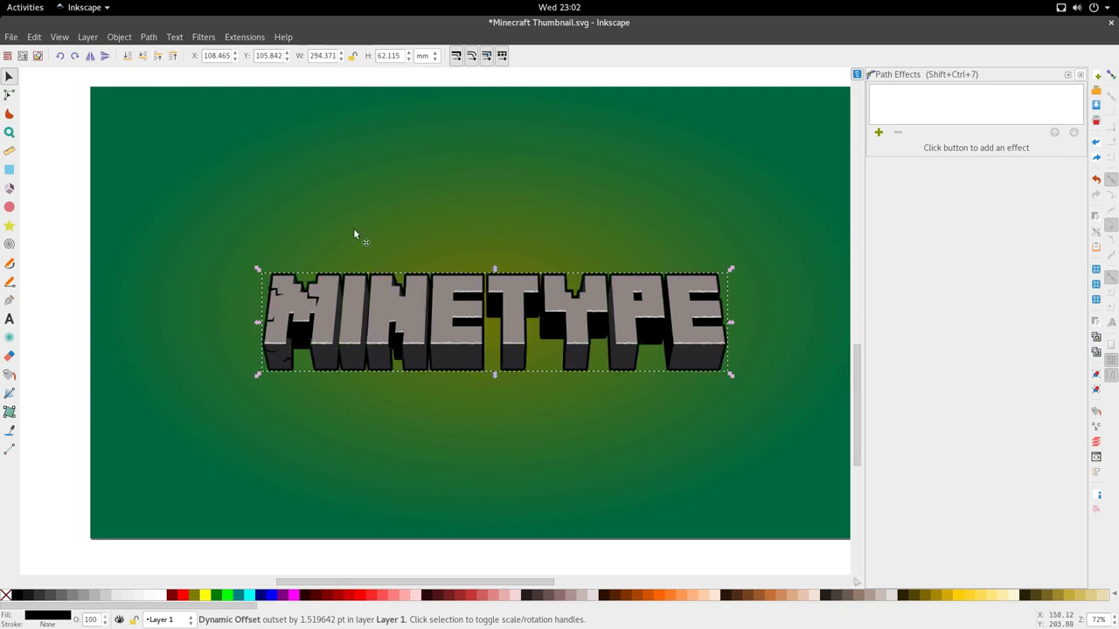
# - Widen the black outline behind the title by increasing its dynamic offset to about 1.97 pt
pyautogui.scroll(4, 434, 279)
pyautogui.press('n')
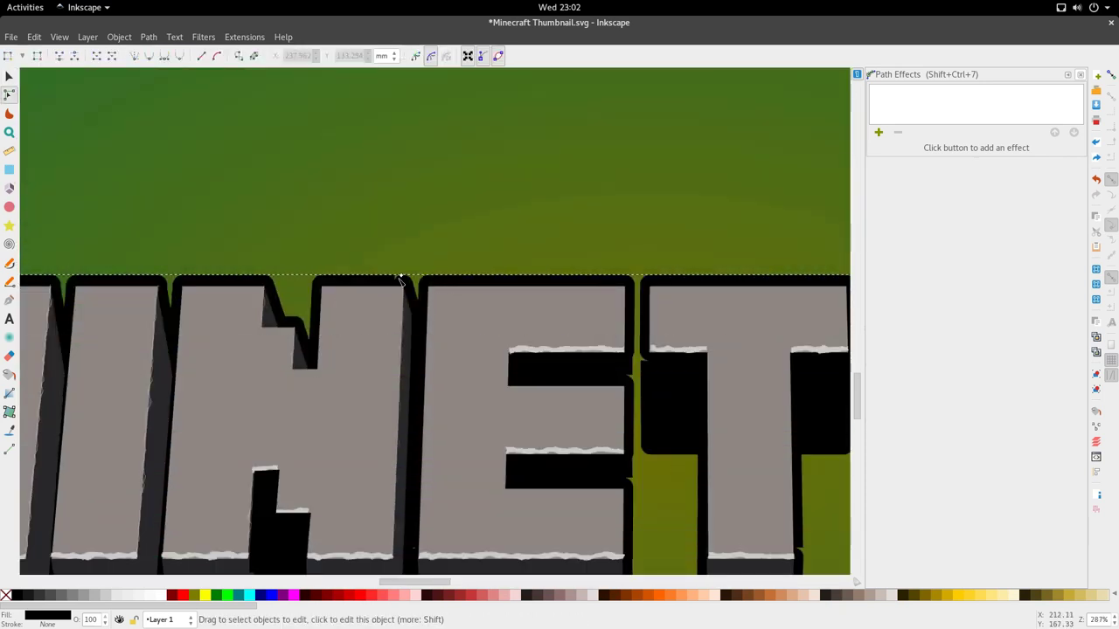
pyautogui.moveTo(401, 276); pyautogui.dragTo(401, 272)
pyautogui.scroll(-3, 486, 264)
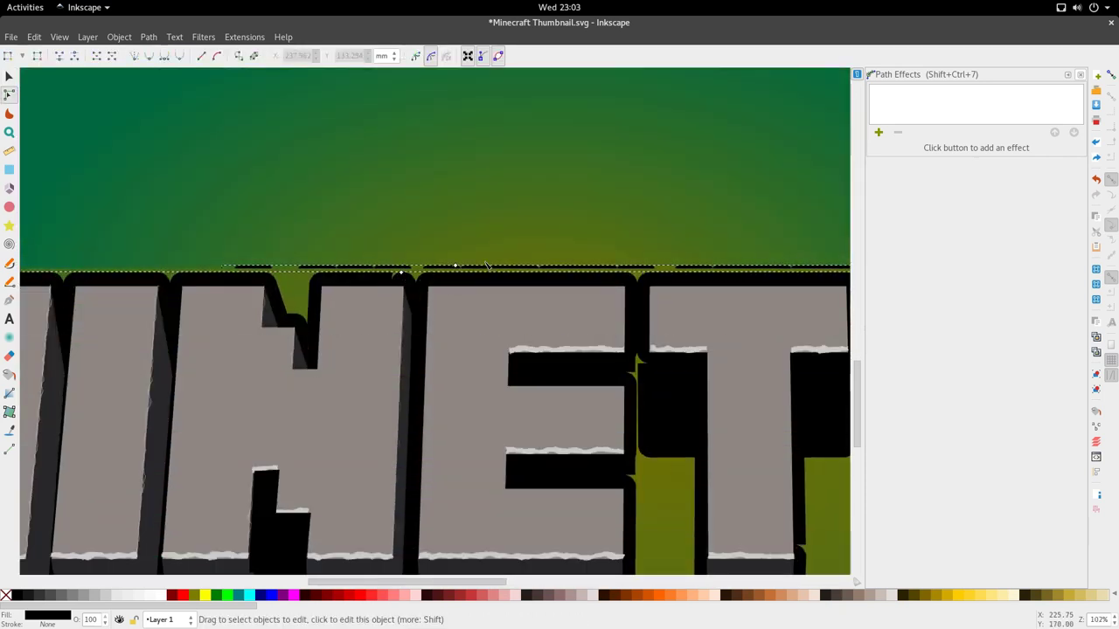
pyautogui.scroll(-1, 487, 264)
pyautogui.press('s')
pyautogui.scroll(-2, 619, 324)
pyautogui.hscroll(4, 624, 329)
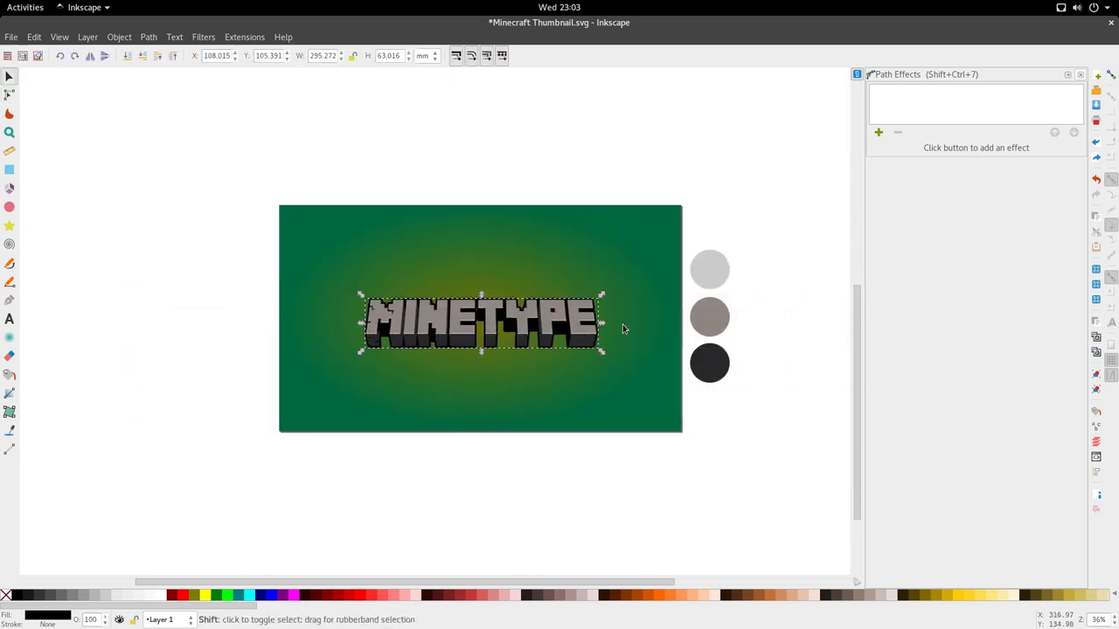
pyautogui.scroll(2, 548, 357)
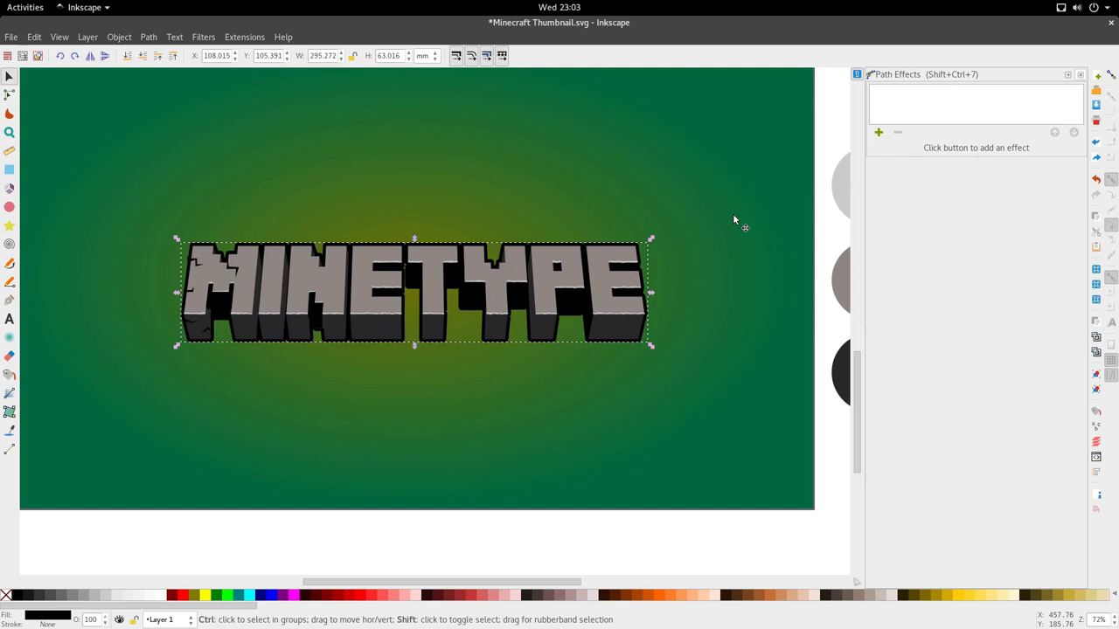
# - Add a black stroke to the title's offset outline and set its corners to a bevel join
pyautogui.hotkey('shift', 'ctrl', 'f')
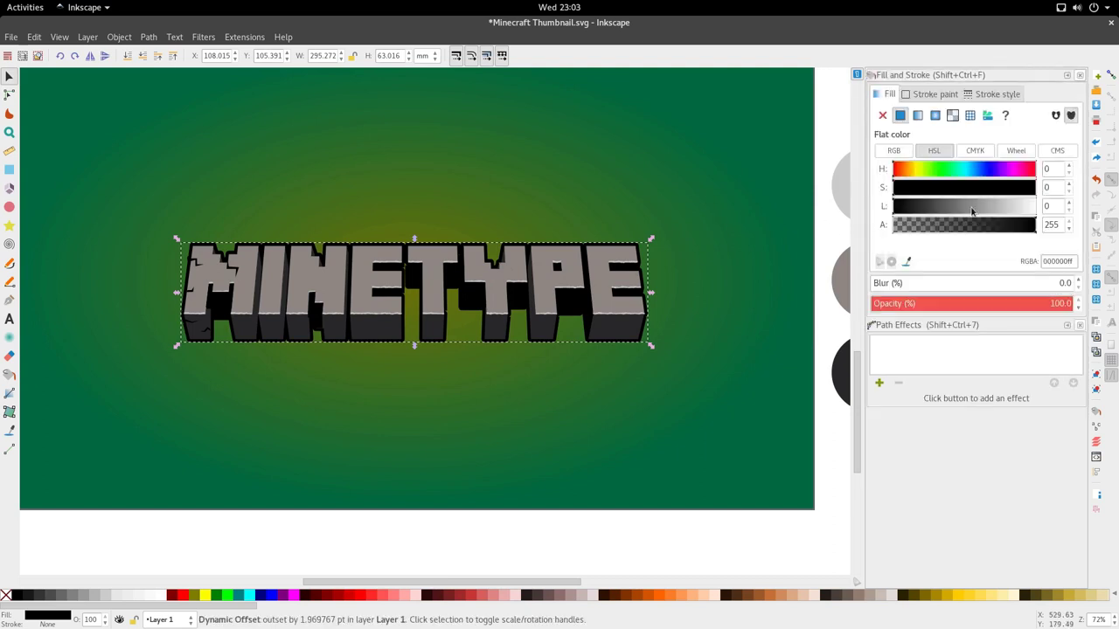
pyautogui.click(994, 95)
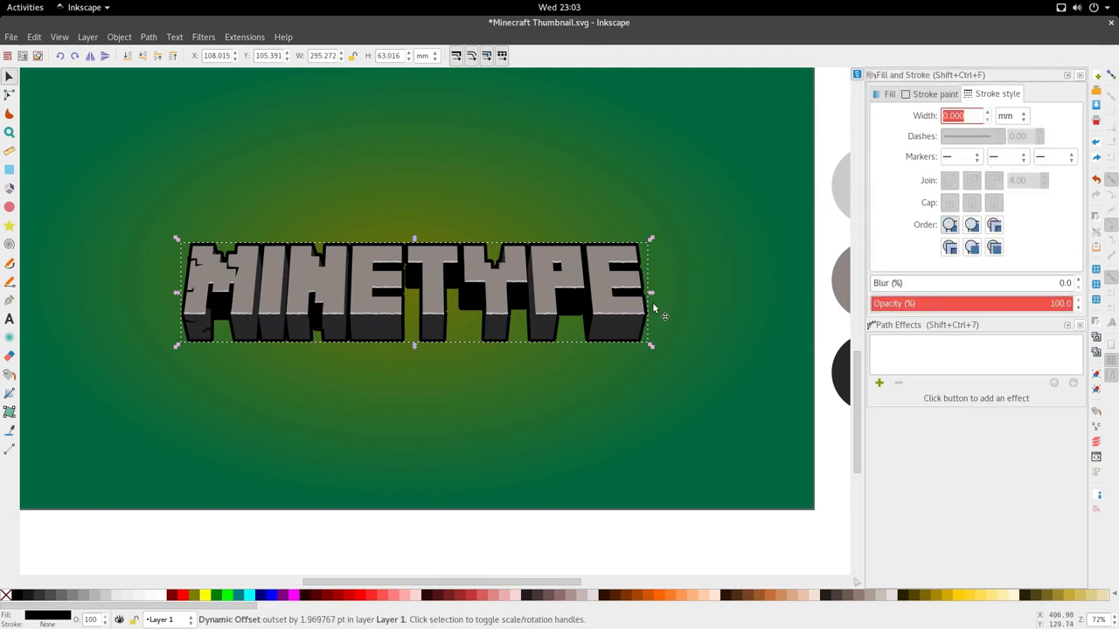
pyautogui.scroll(3, 643, 247)
pyautogui.press('n')
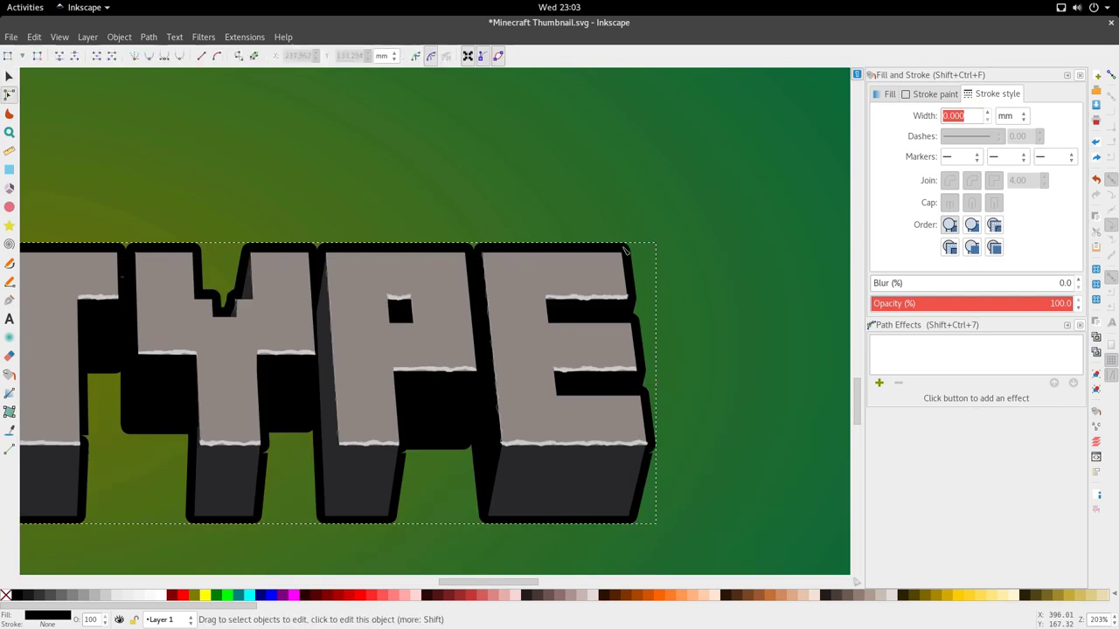
pyautogui.press('d')
pyautogui.keyDown('shift'); pyautogui.click(635, 250); pyautogui.keyUp('shift')
pyautogui.press('s')
pyautogui.scroll(-2, 721, 257)
pyautogui.scroll(-2, 718, 256)
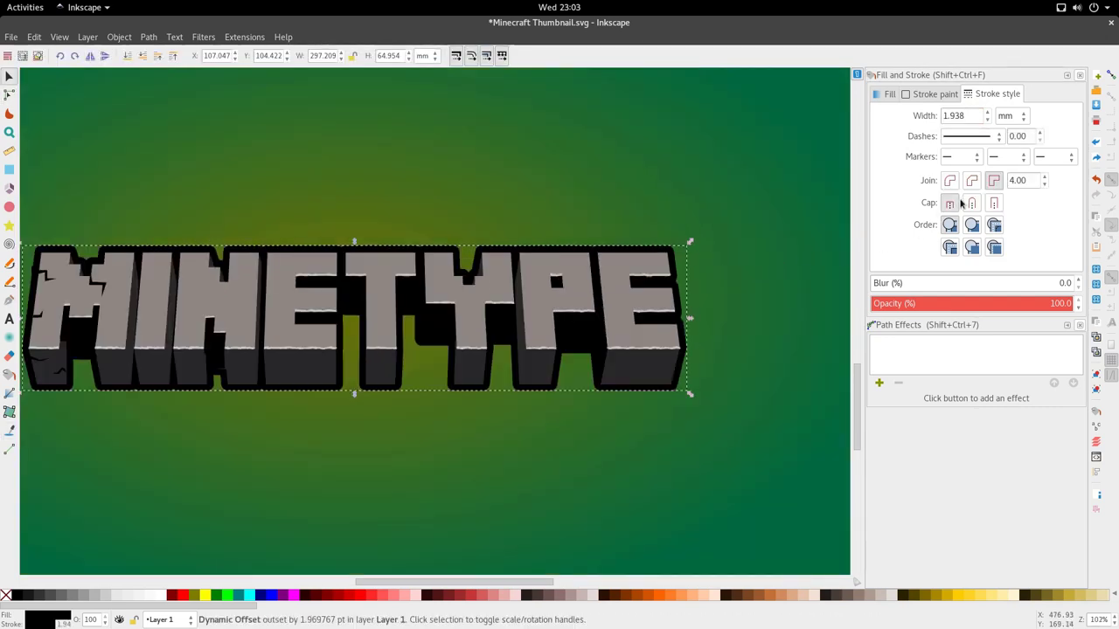
pyautogui.click(970, 181)
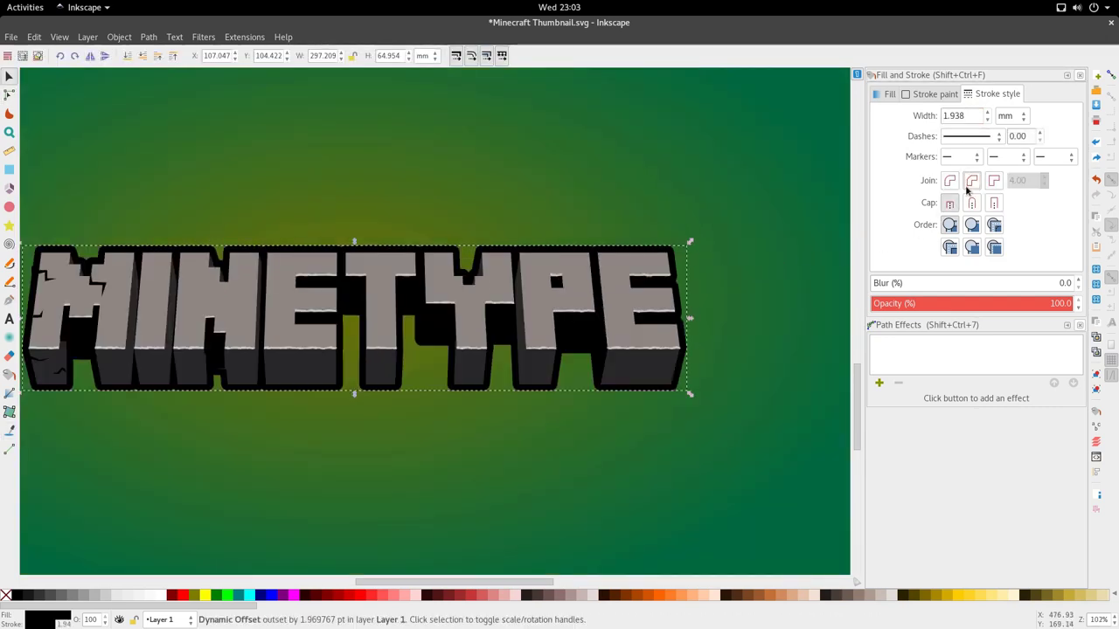
# - Reduce the dynamic offset distance of the black outline slightly so it sits closer to the letters
pyautogui.scroll(4, 706, 254)
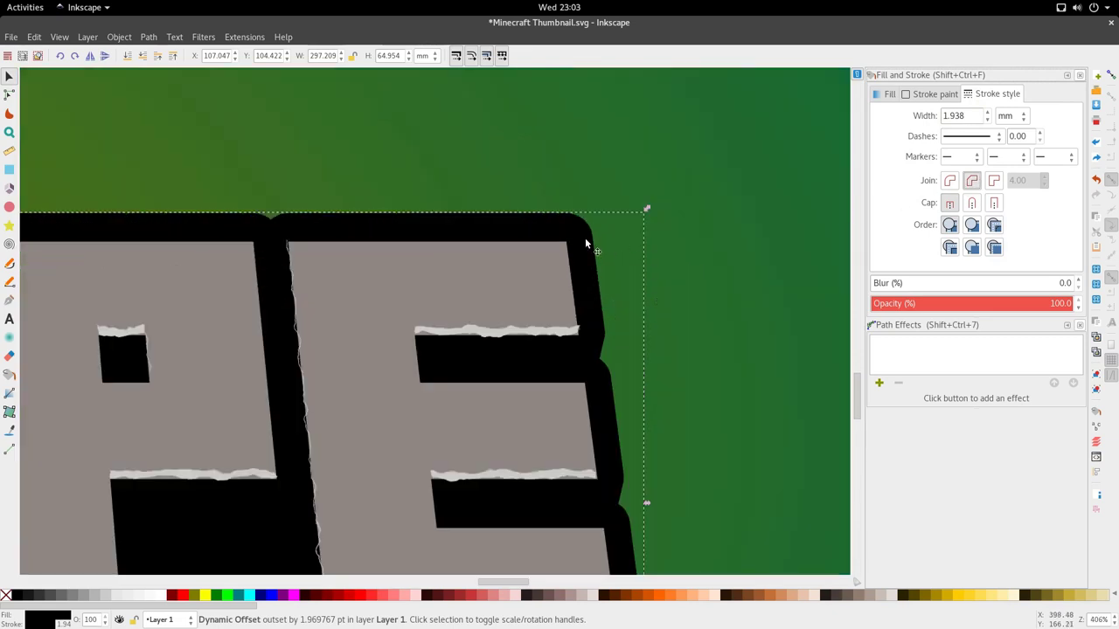
pyautogui.press('n')
pyautogui.scroll(-5, 542, 245)
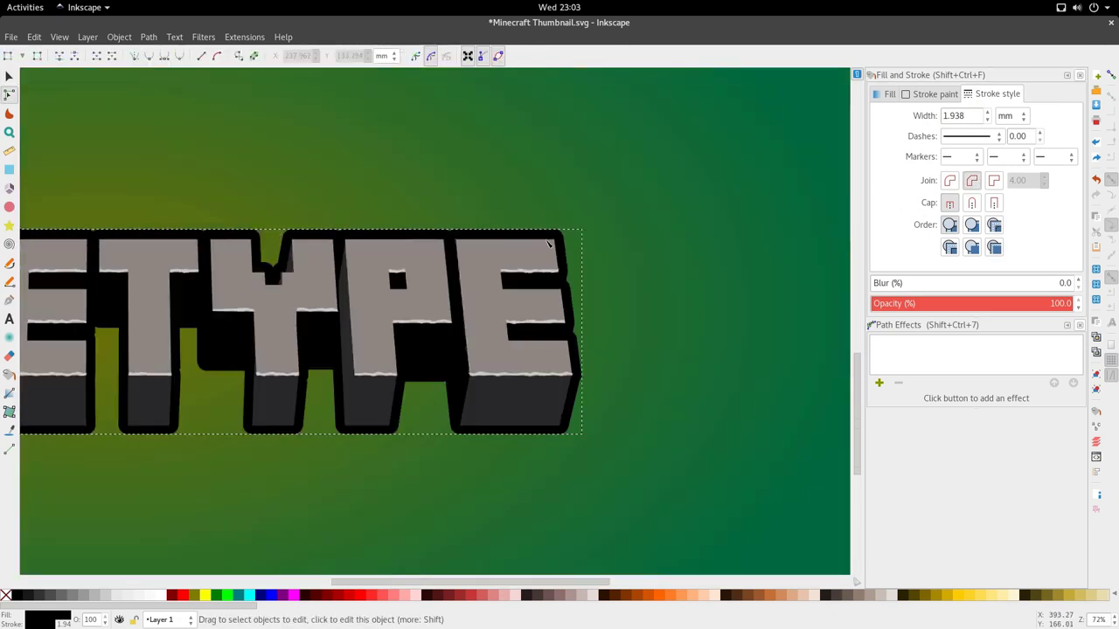
pyautogui.scroll(3, 449, 245)
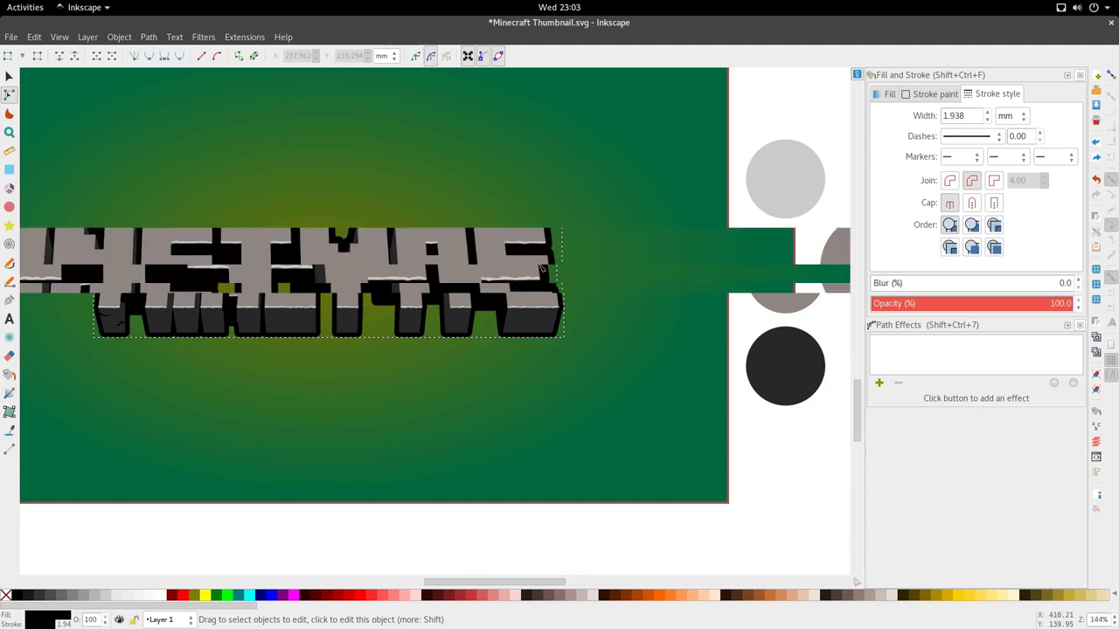
pyautogui.hscroll(-12, 449, 245)
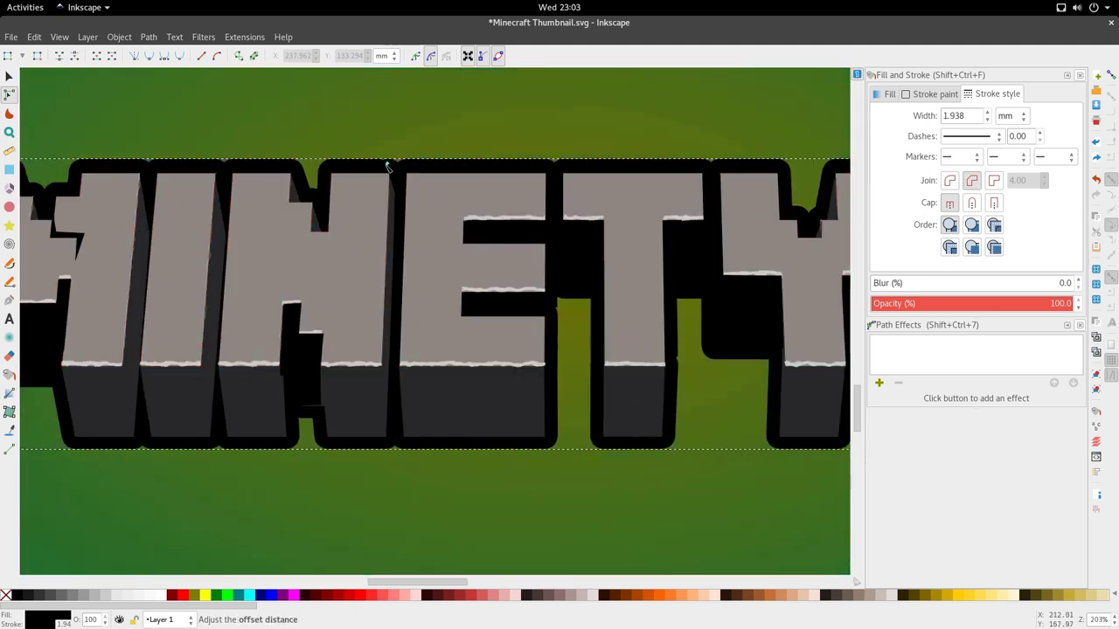
pyautogui.moveTo(388, 166); pyautogui.dragTo(382, 170)
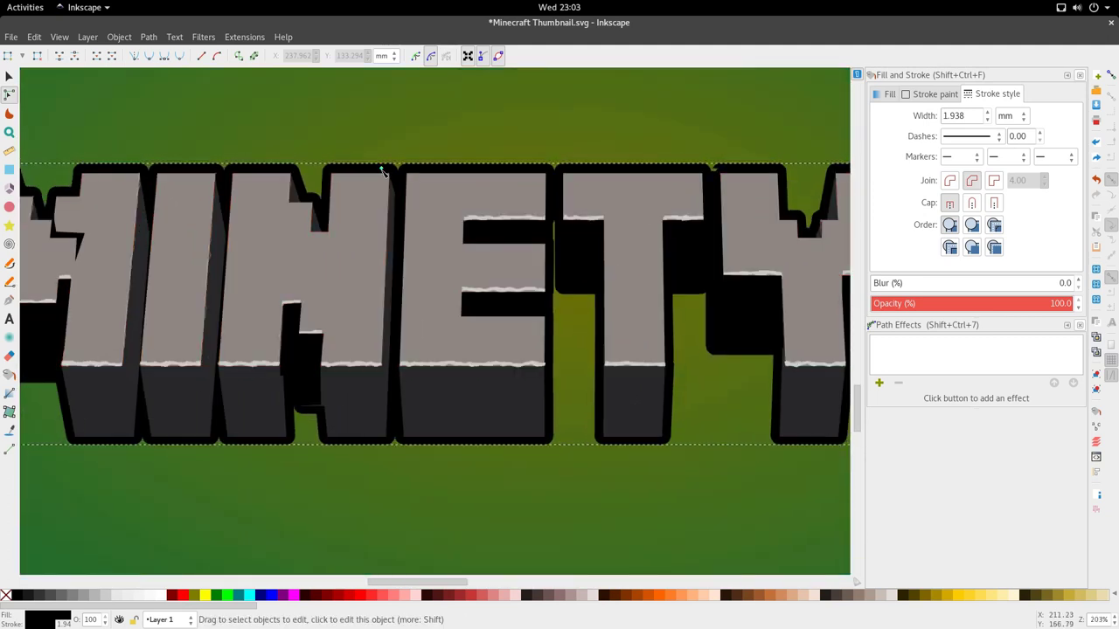
pyautogui.press('5')
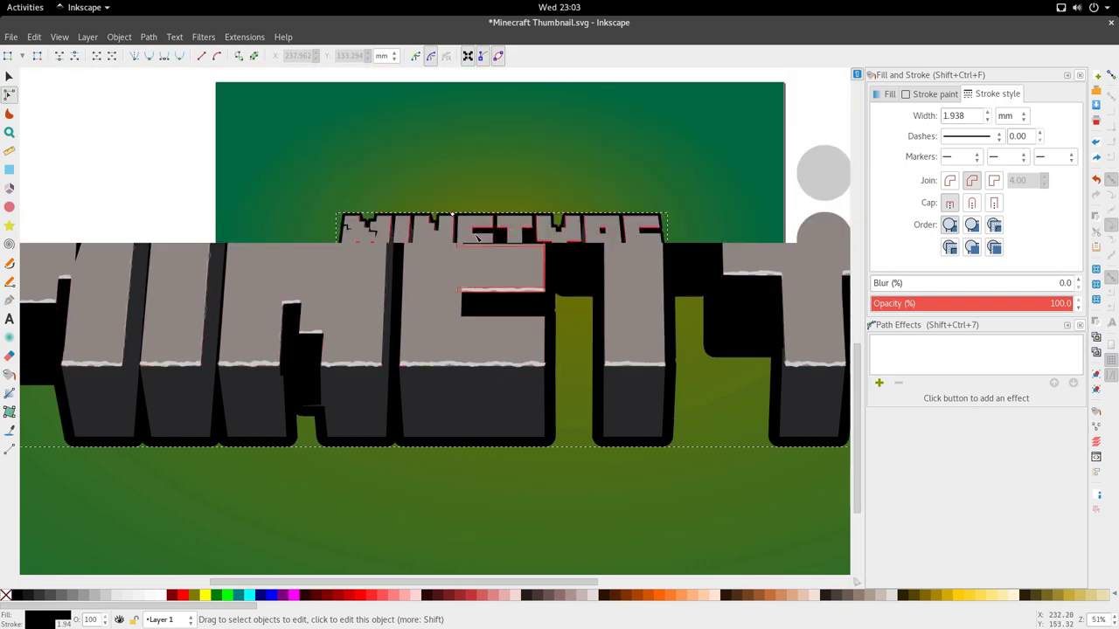
pyautogui.press('s')
# - Select the grey face path of the MINETYPE title
pyautogui.click(472, 292)
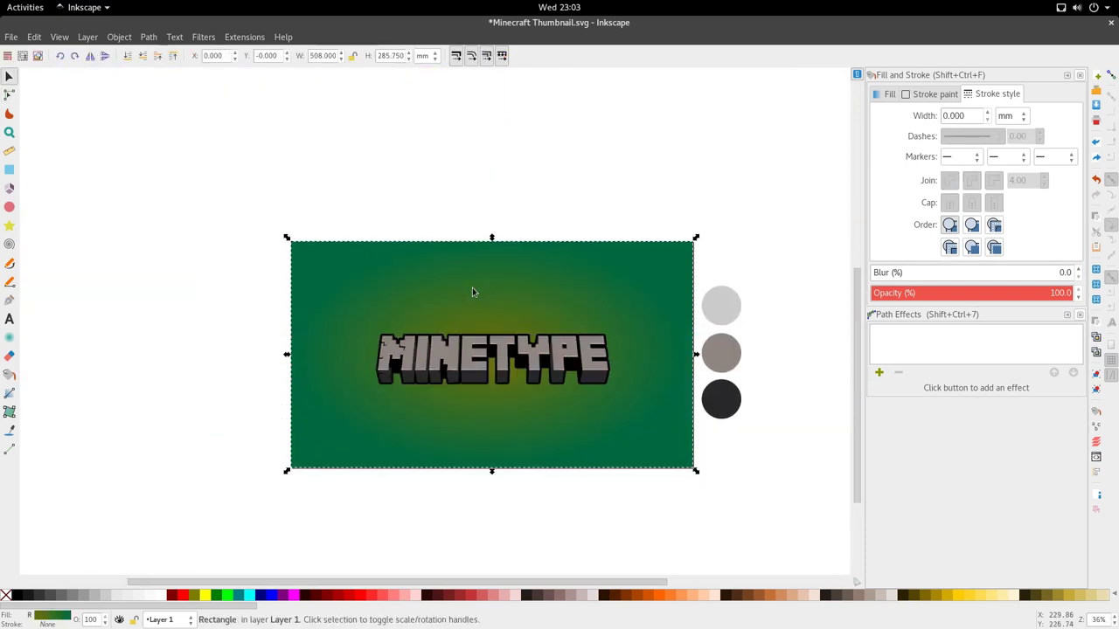
pyautogui.scroll(1, 507, 476)
pyautogui.scroll(2, 432, 346)
pyautogui.click(465, 341)
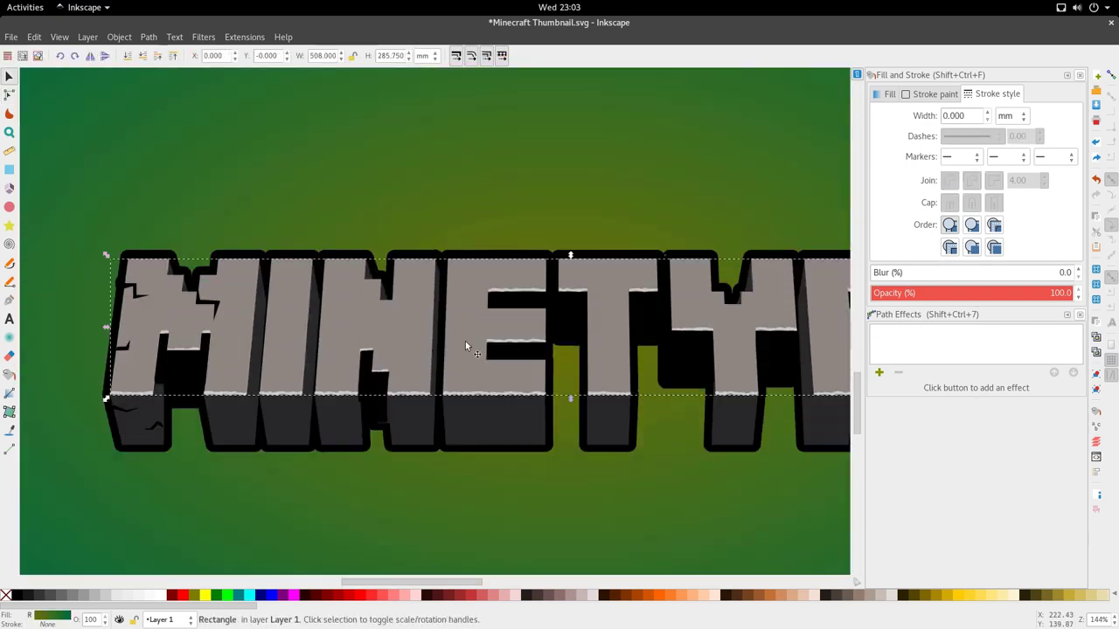
pyautogui.scroll(-2, 465, 341)
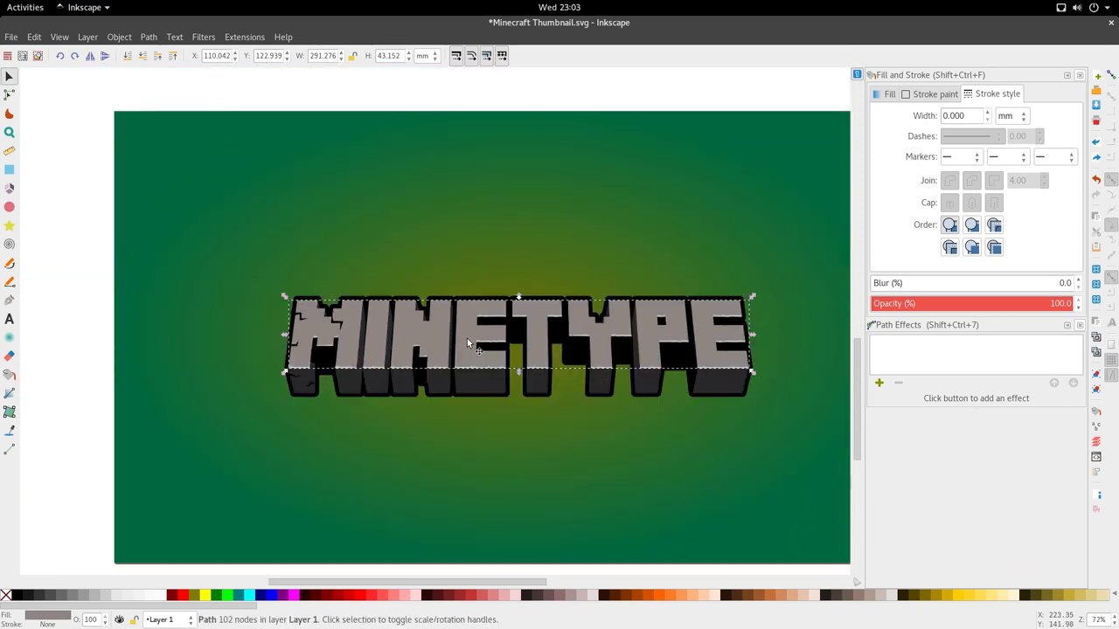